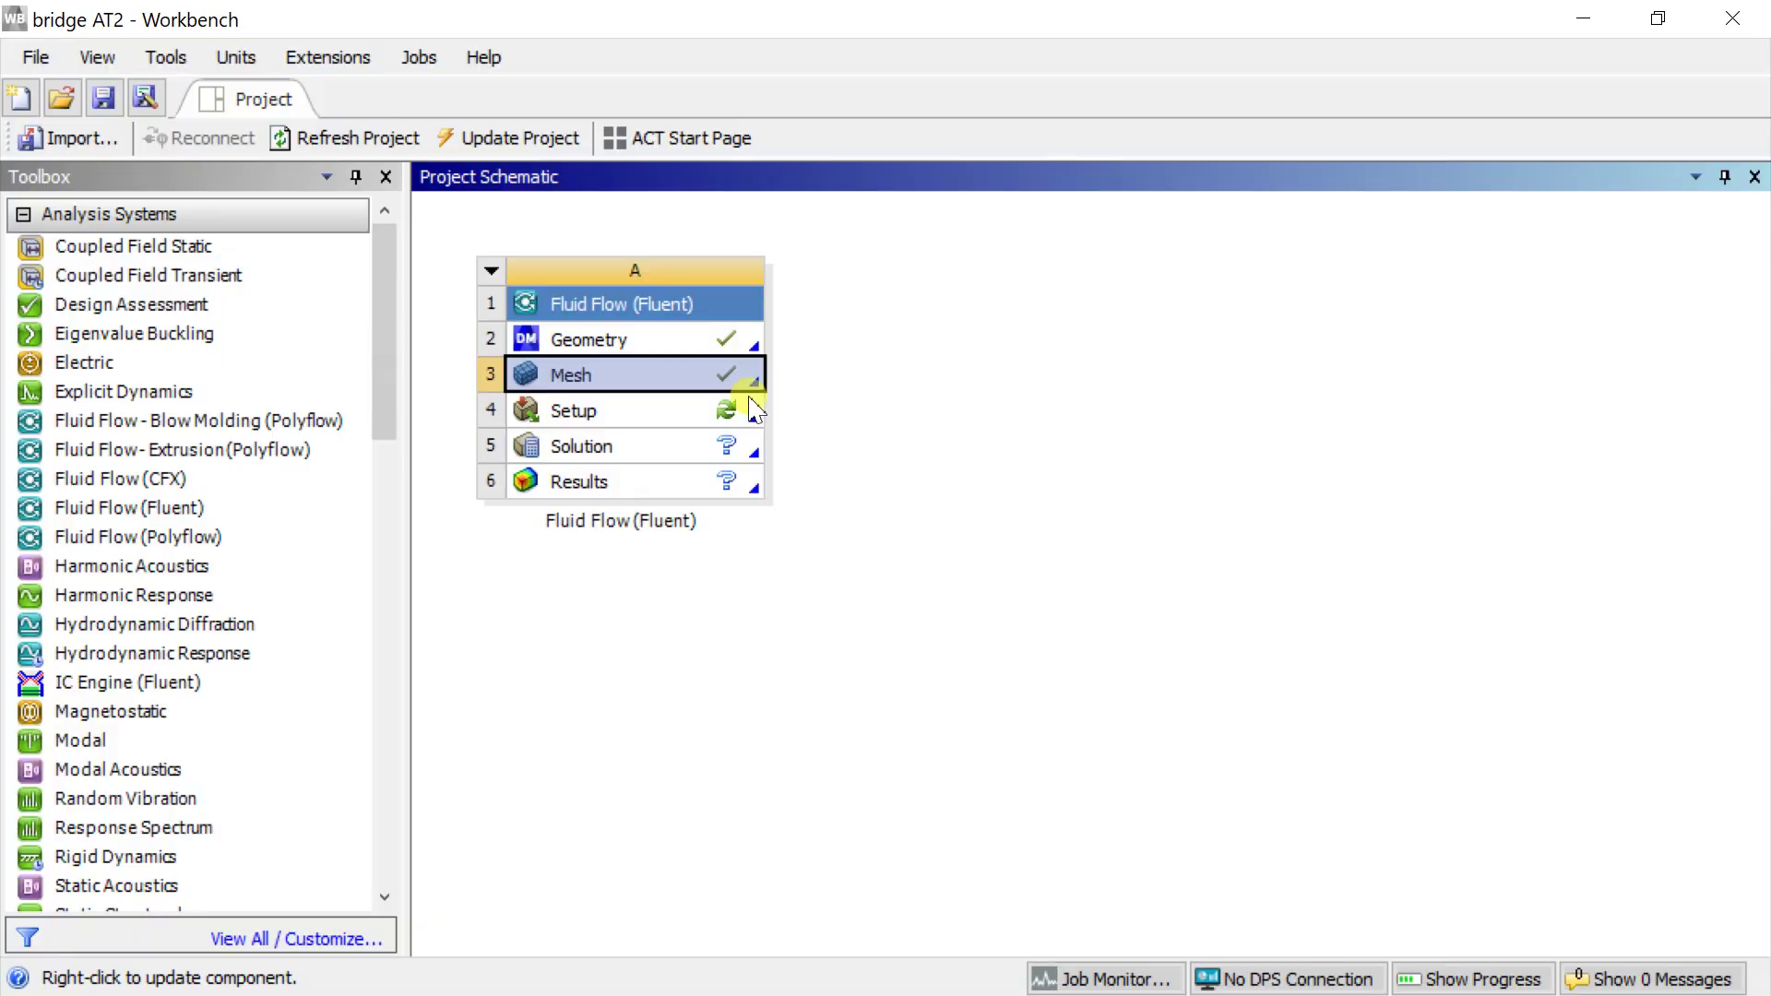
- Launch Fluent from the Workbench Setup cell in double precision to load the bridge mesh
{"action": "left_click", "coordinate": [661, 412]}
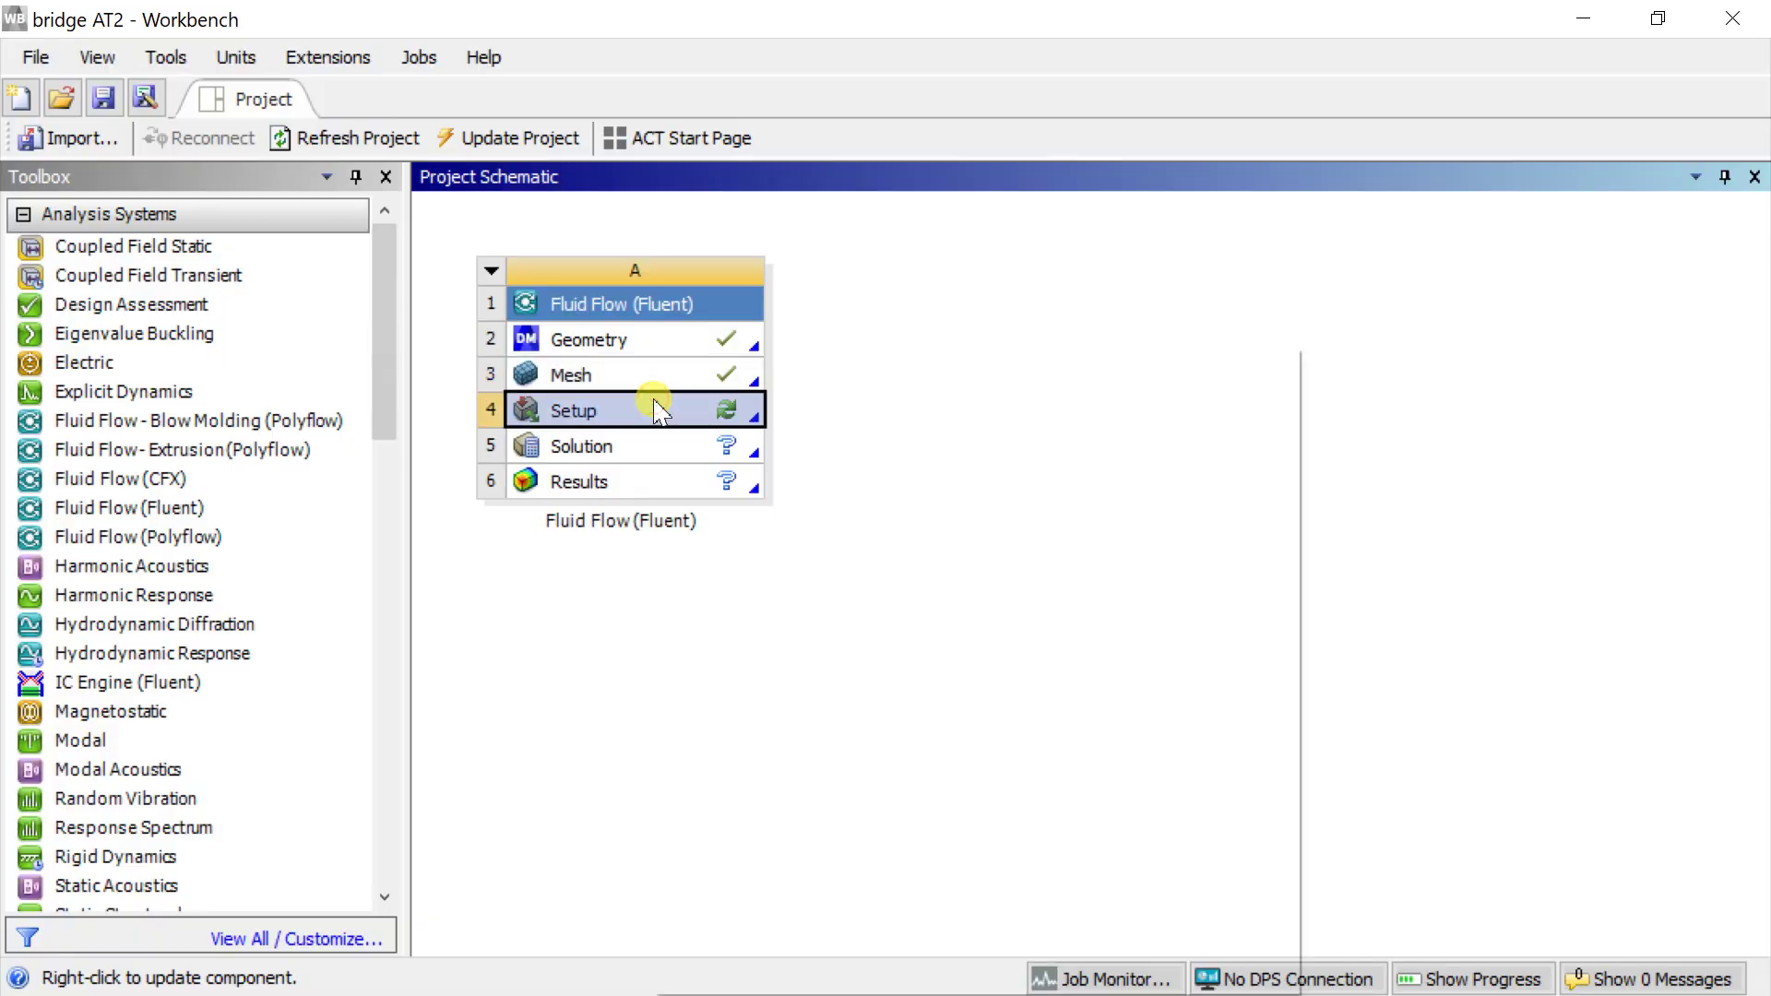
{"action": "right_click", "coordinate": [661, 412]}
{"action": "left_click", "coordinate": [698, 374]}
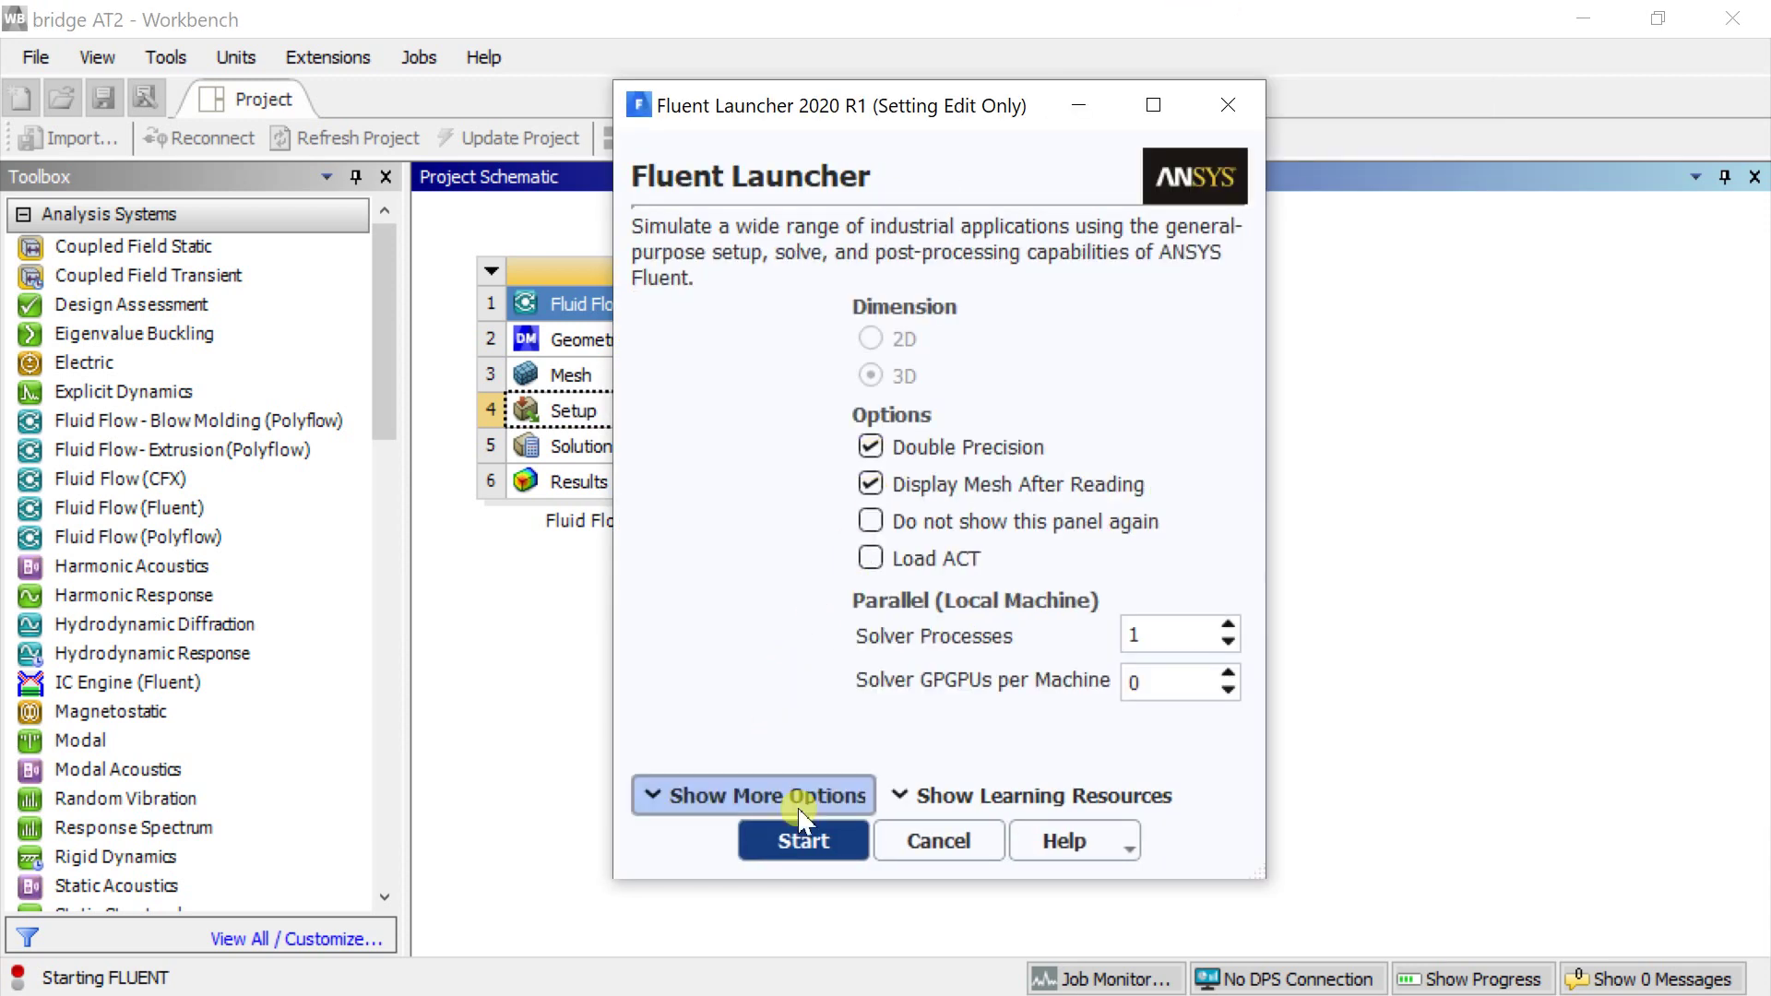
{"action": "left_click", "coordinate": [799, 840]}
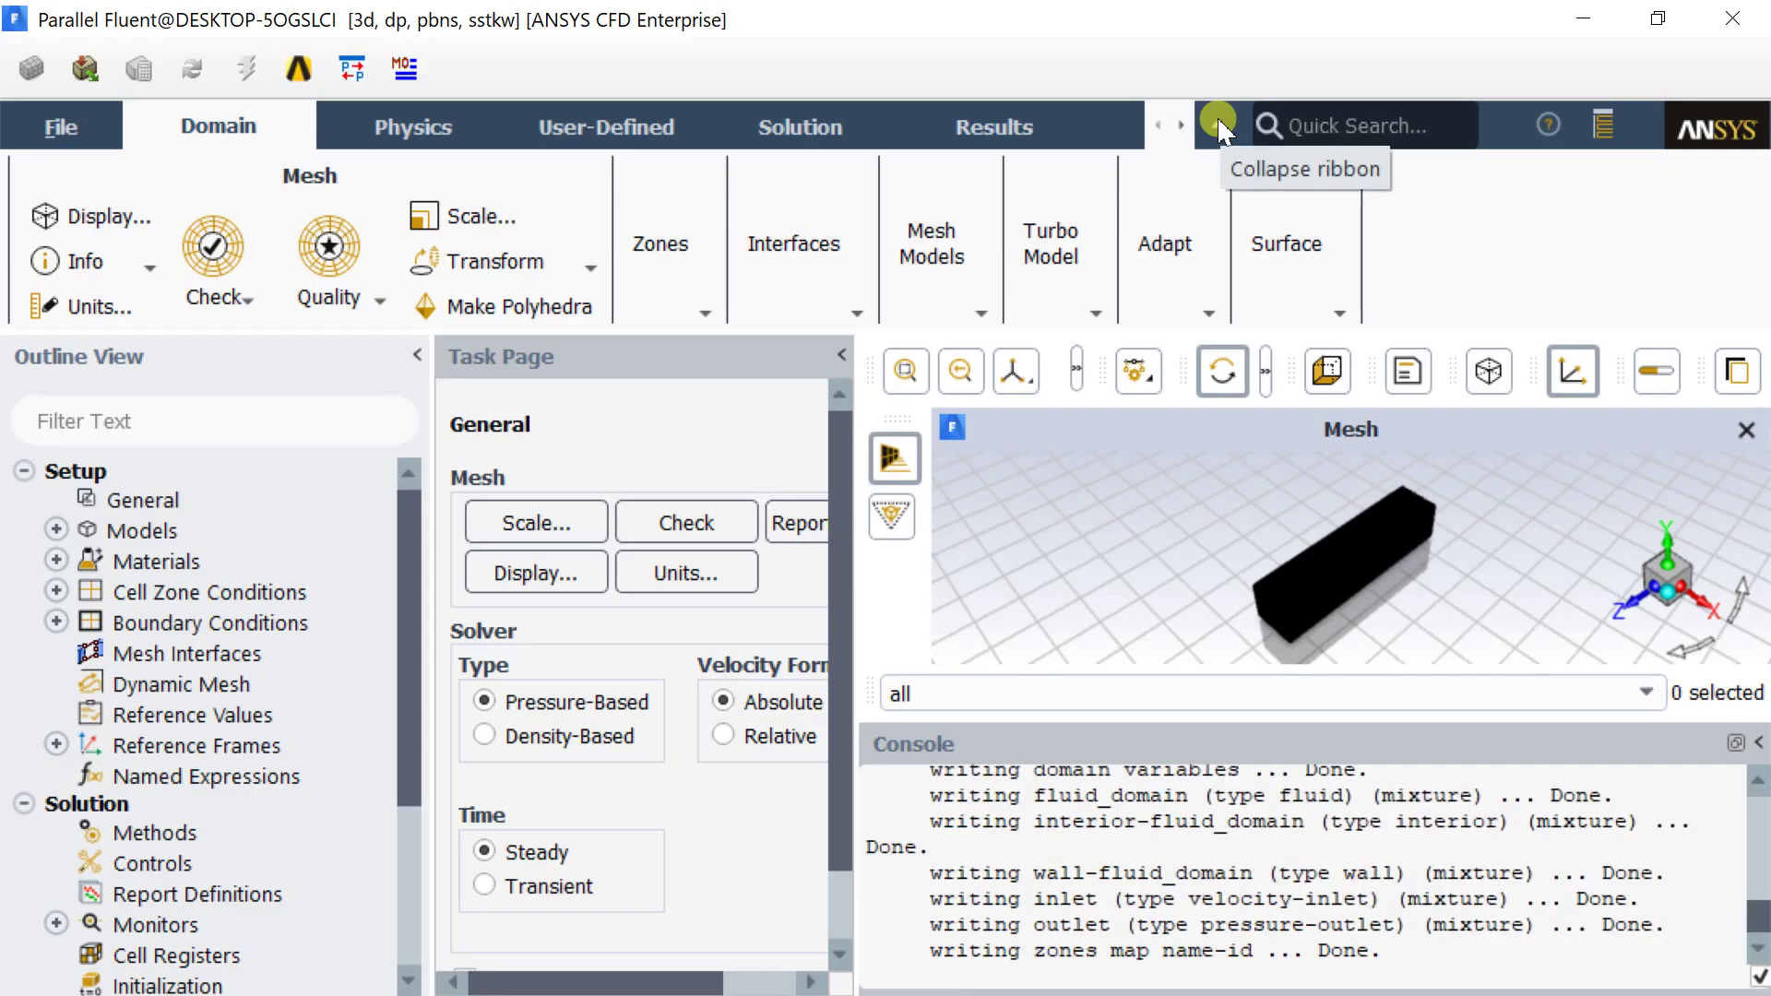
- Report mesh quality and review the minimum orthogonal quality 3.26633e-02 and maximum aspect ratio
{"action": "left_click", "coordinate": [1218, 122]}
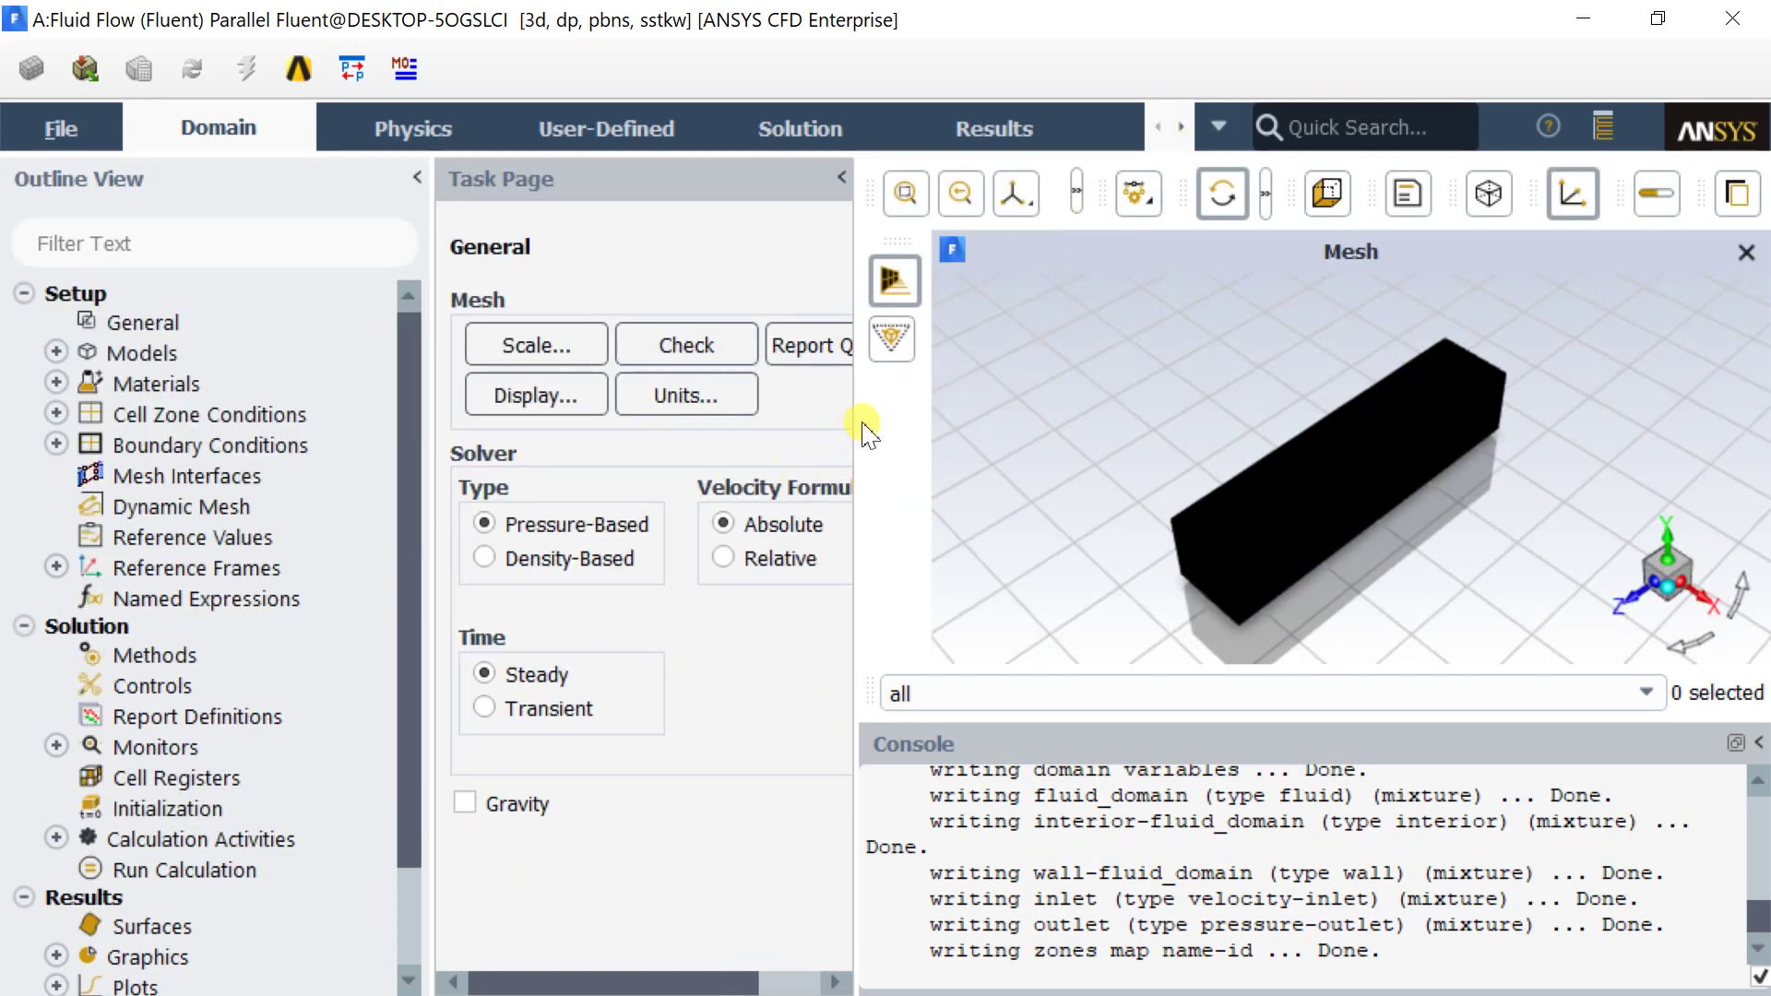
{"action": "left_click_drag", "start_coordinate": [858, 420], "coordinate": [905, 411]}
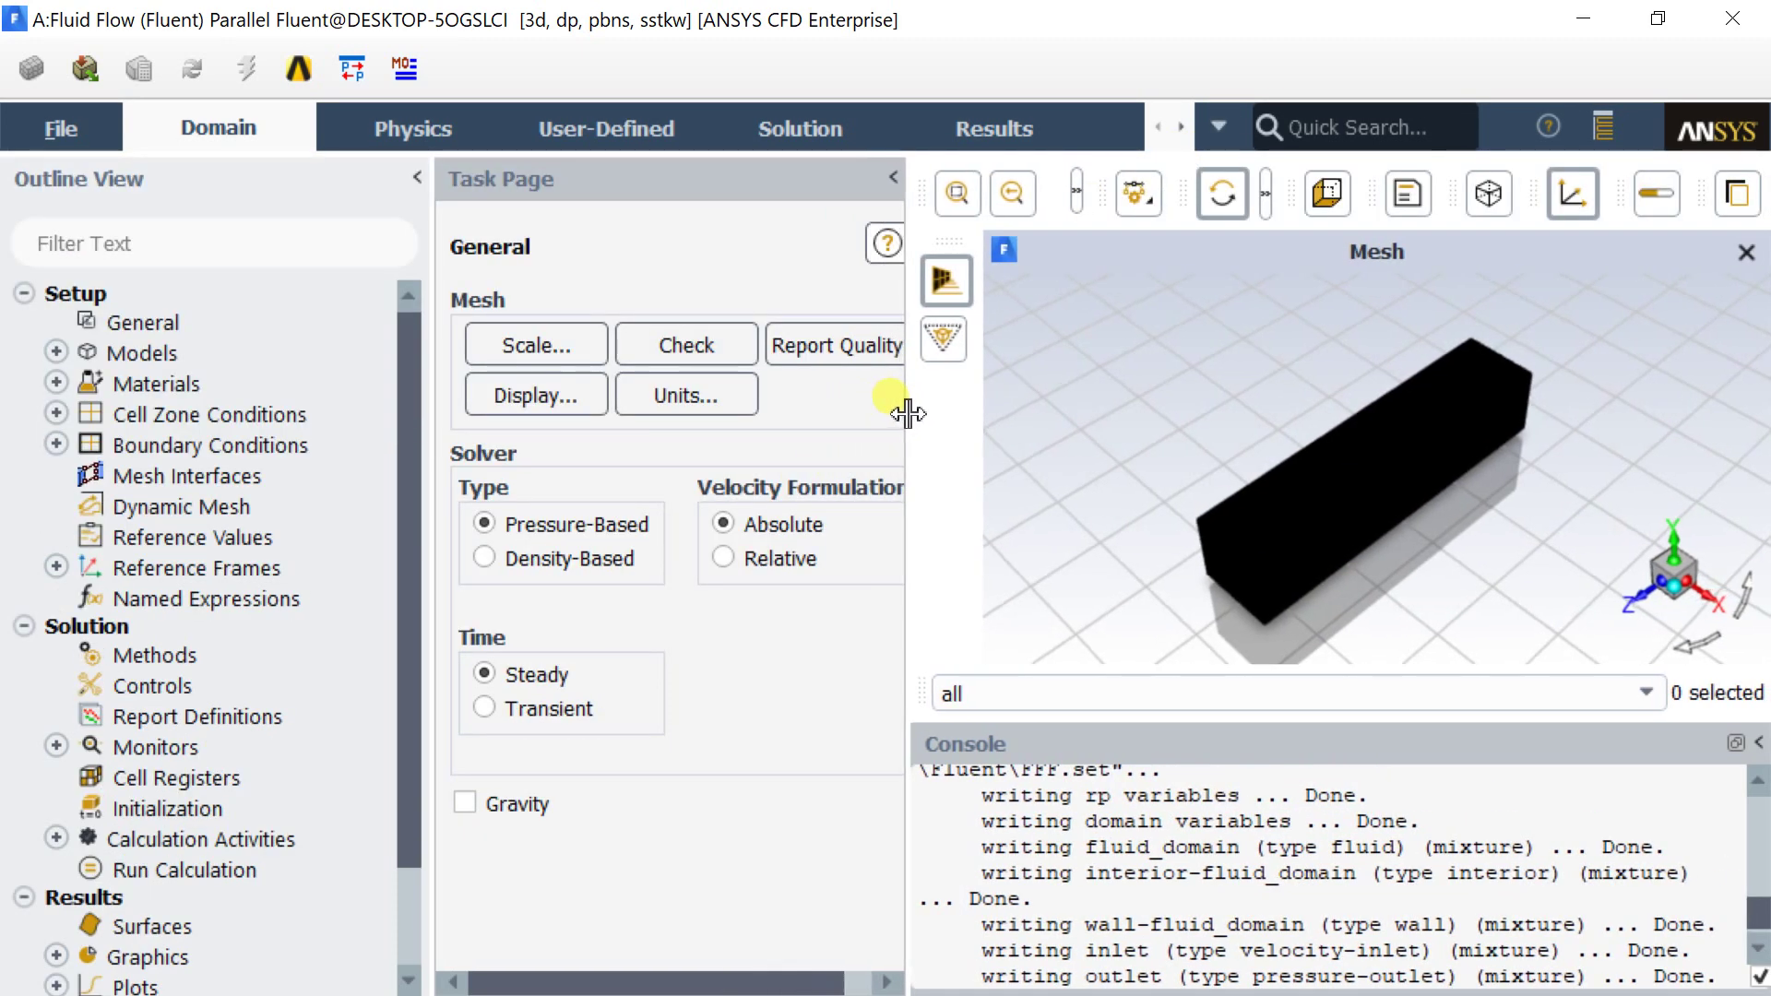
{"action": "left_click", "coordinate": [851, 358]}
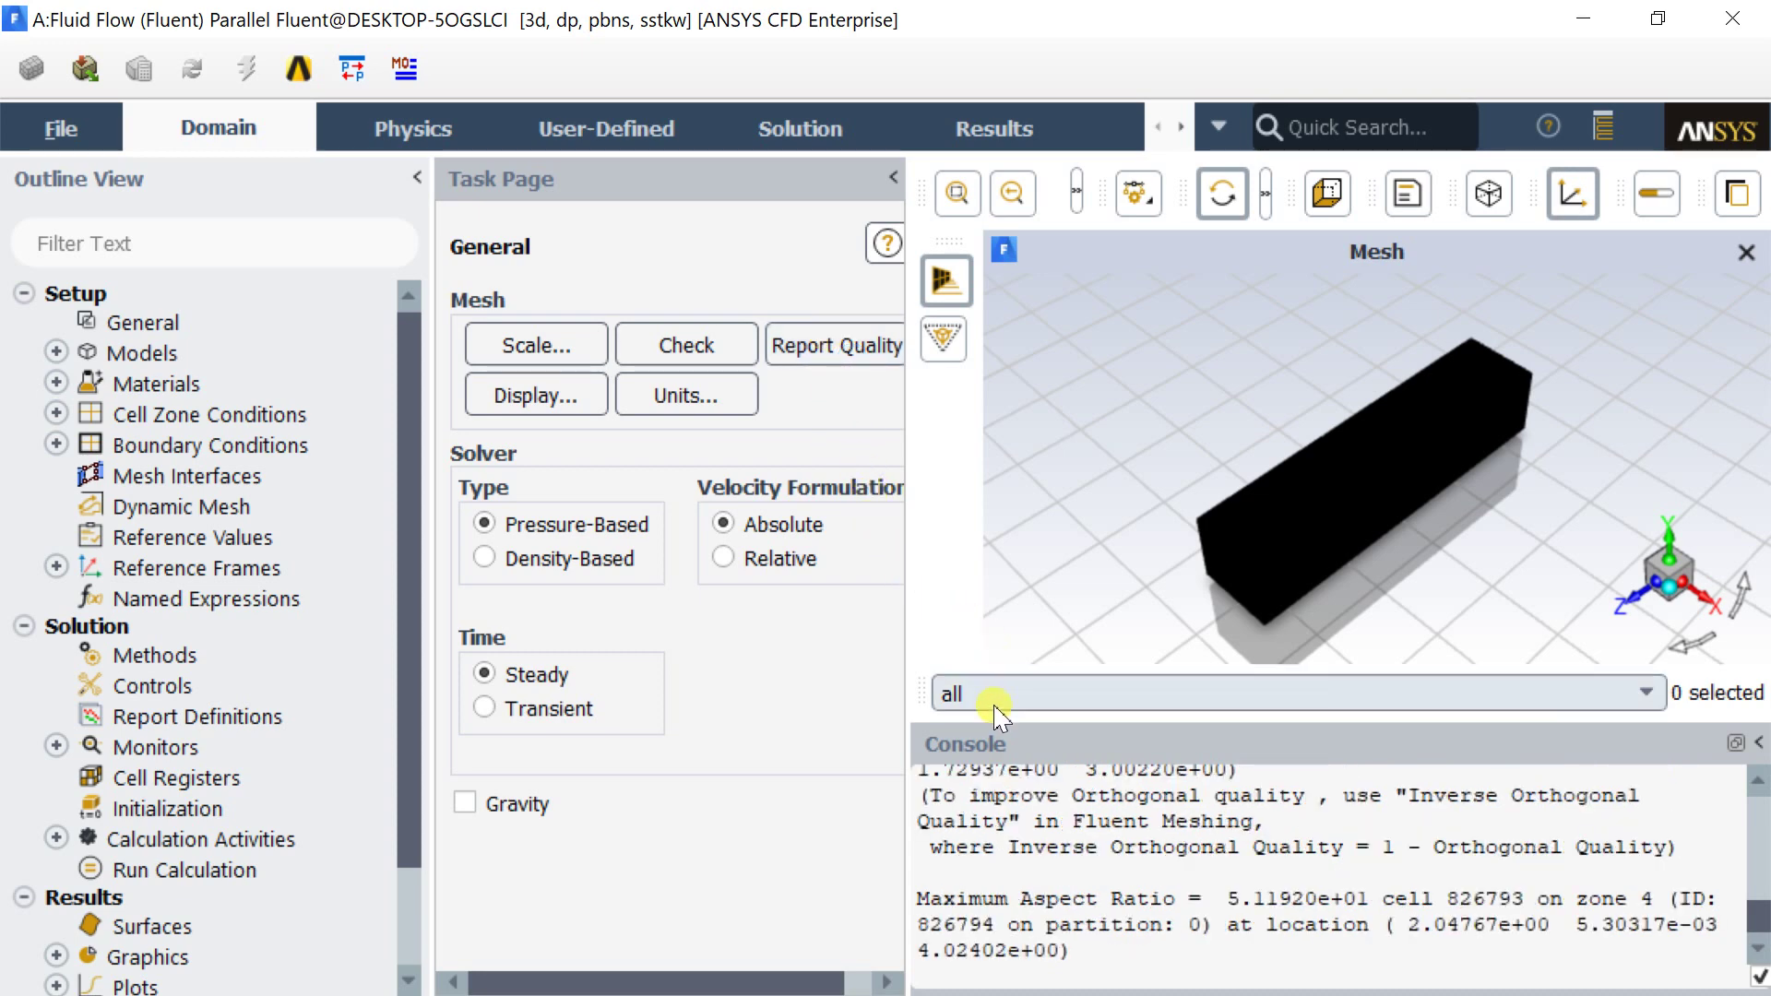
{"action": "left_click_drag", "start_coordinate": [994, 724], "coordinate": [1031, 509]}
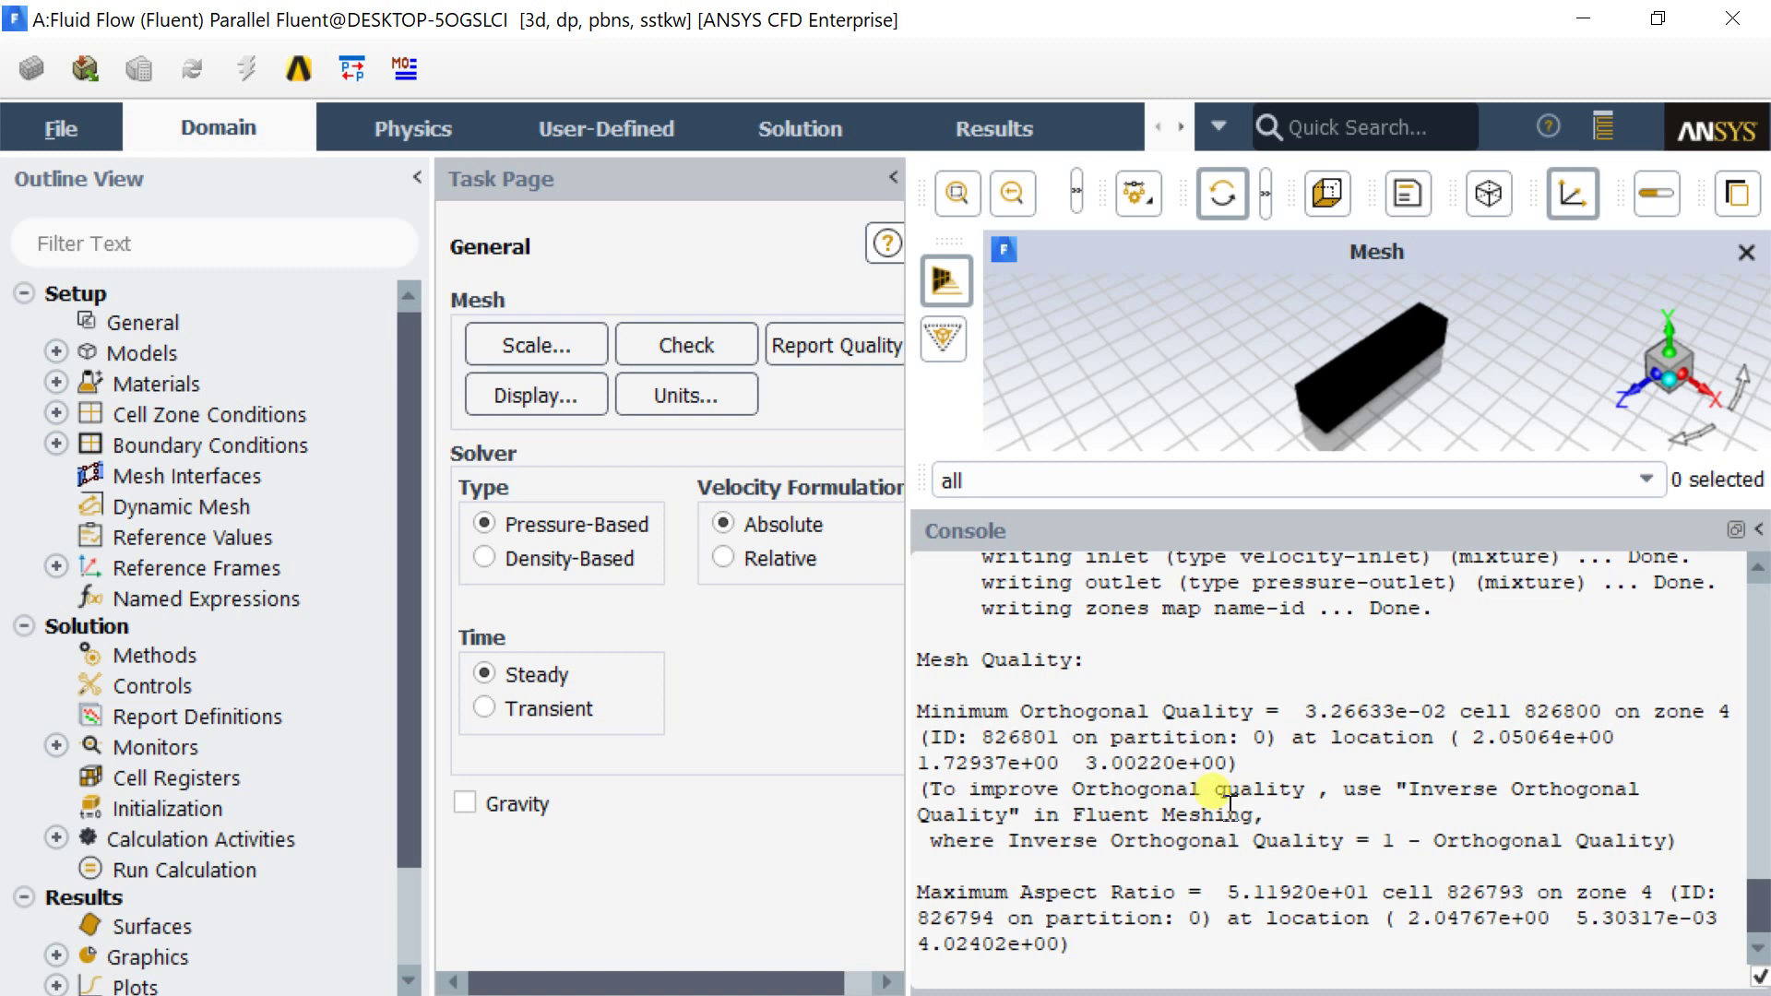
{"action": "left_click_drag", "start_coordinate": [972, 842], "coordinate": [1397, 856]}
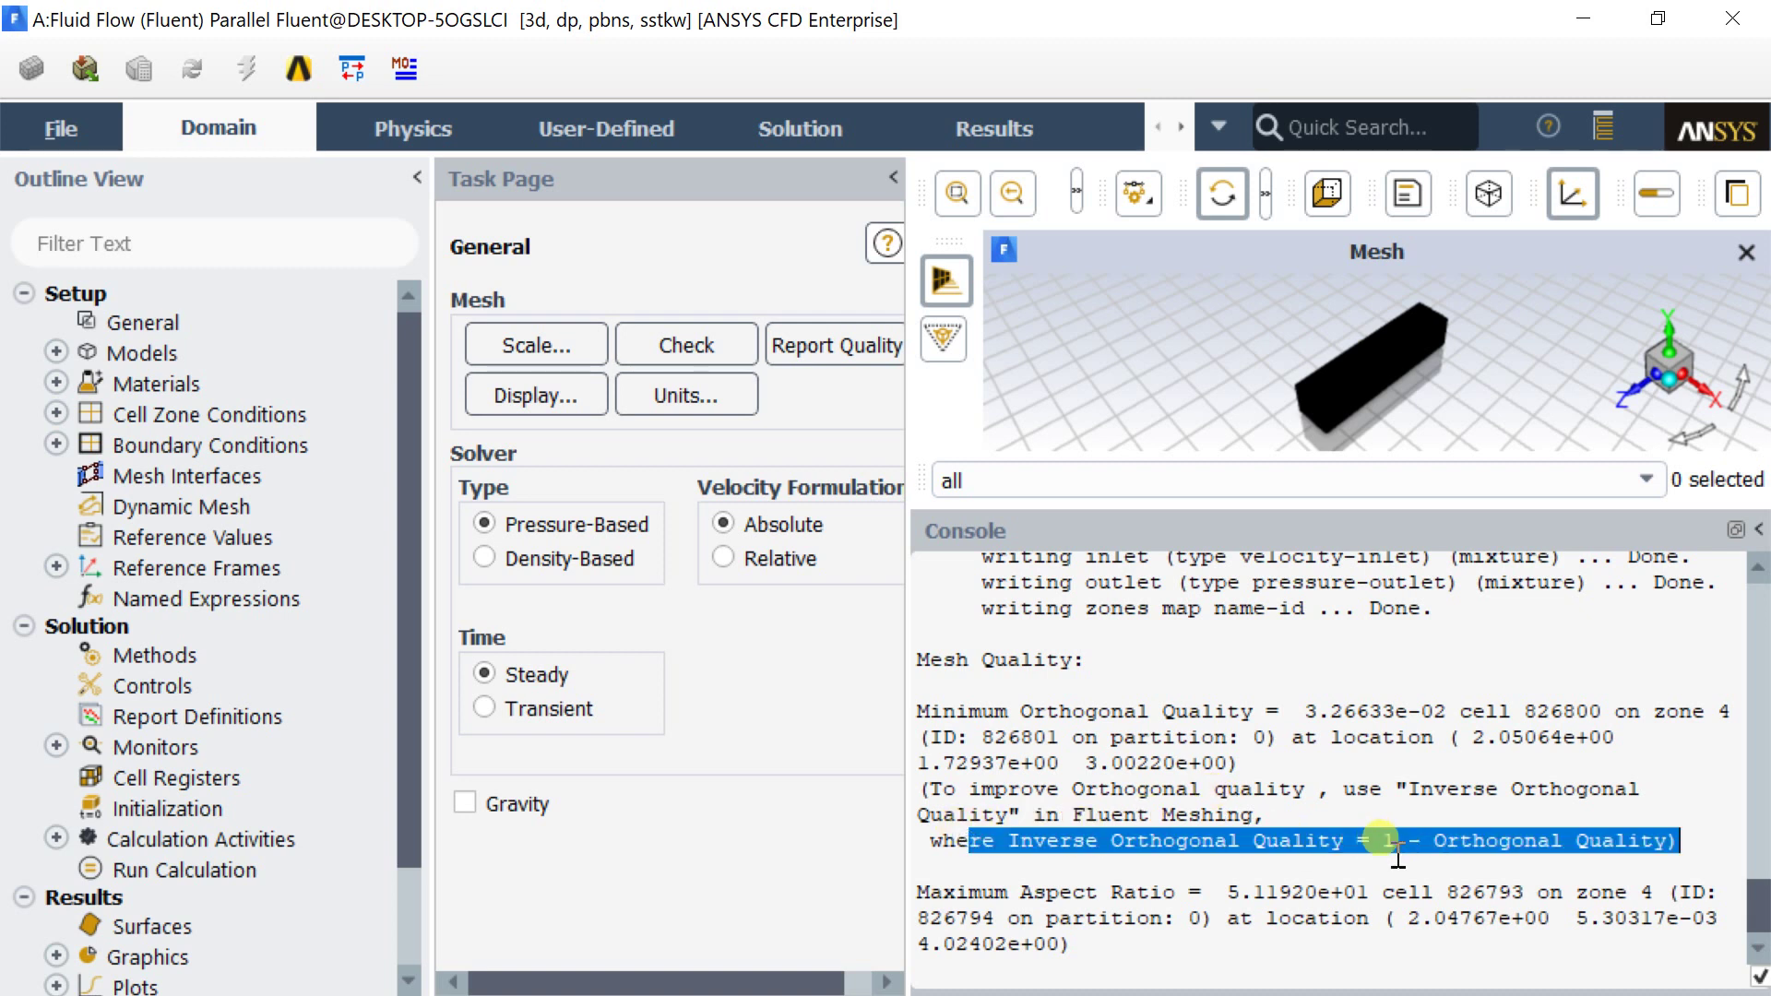
{"action": "left_click", "coordinate": [1181, 790]}
{"action": "left_click_drag", "start_coordinate": [1293, 712], "coordinate": [1484, 716]}
{"action": "left_click", "coordinate": [1472, 718]}
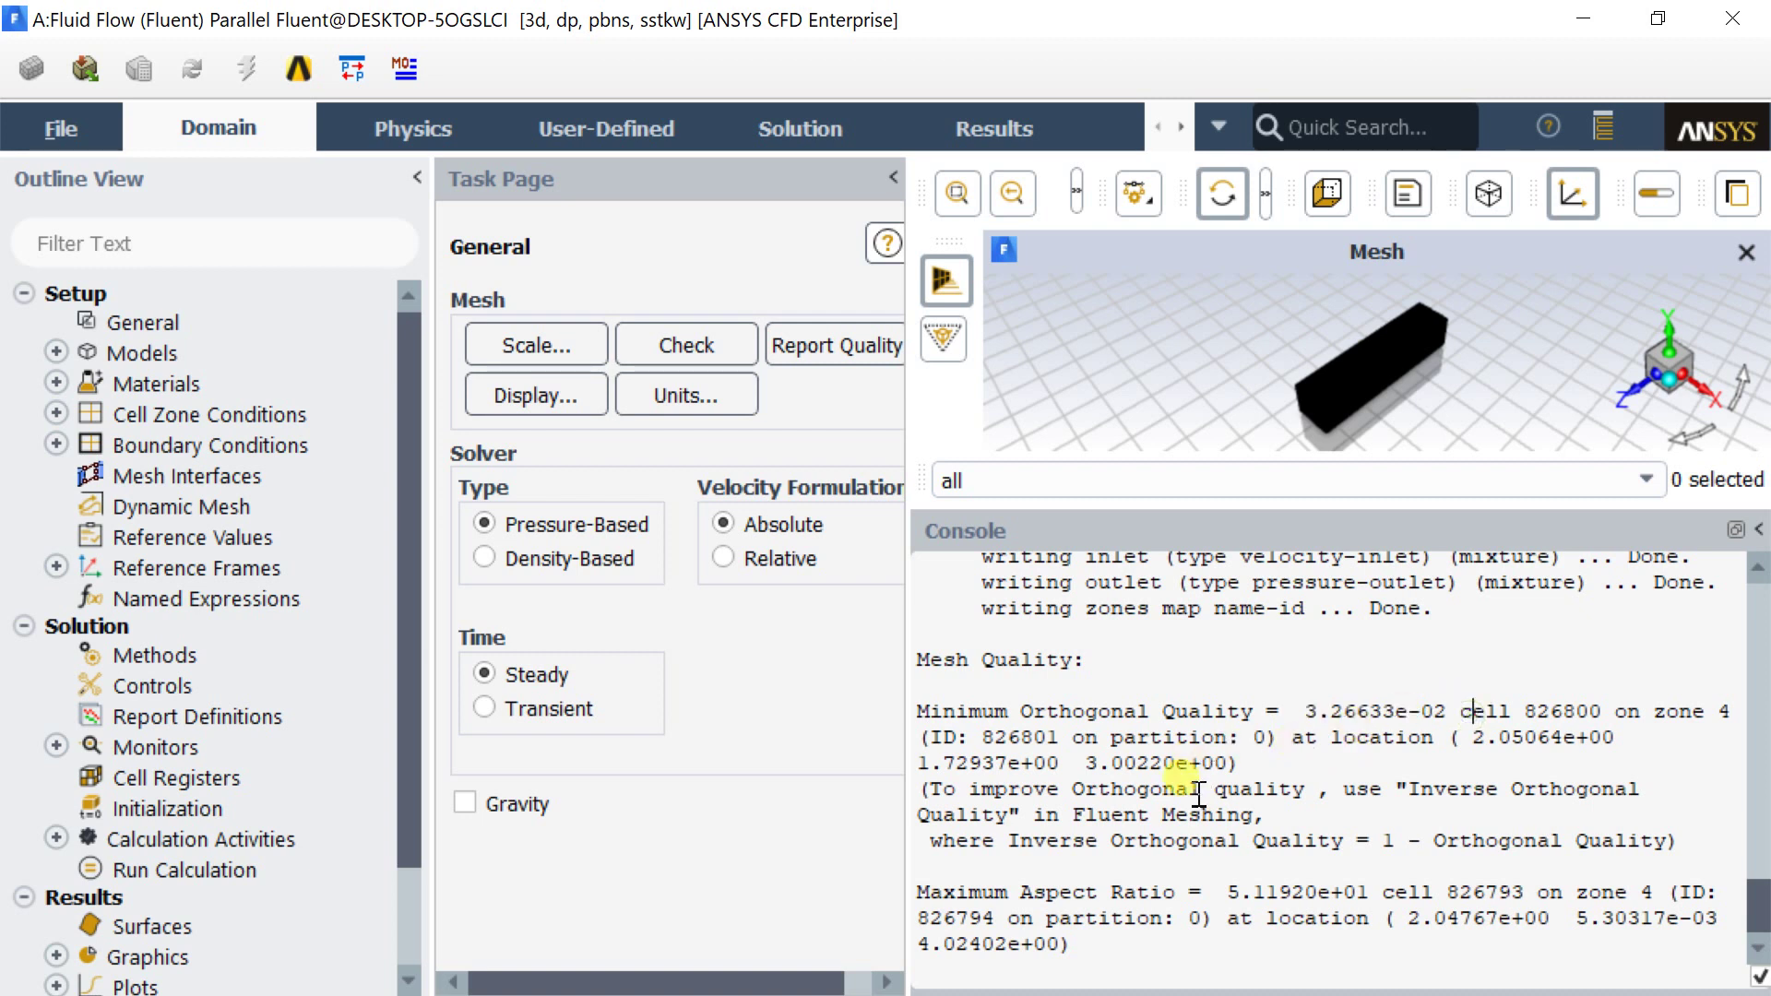
{"action": "left_click_drag", "start_coordinate": [1204, 895], "coordinate": [1381, 895]}
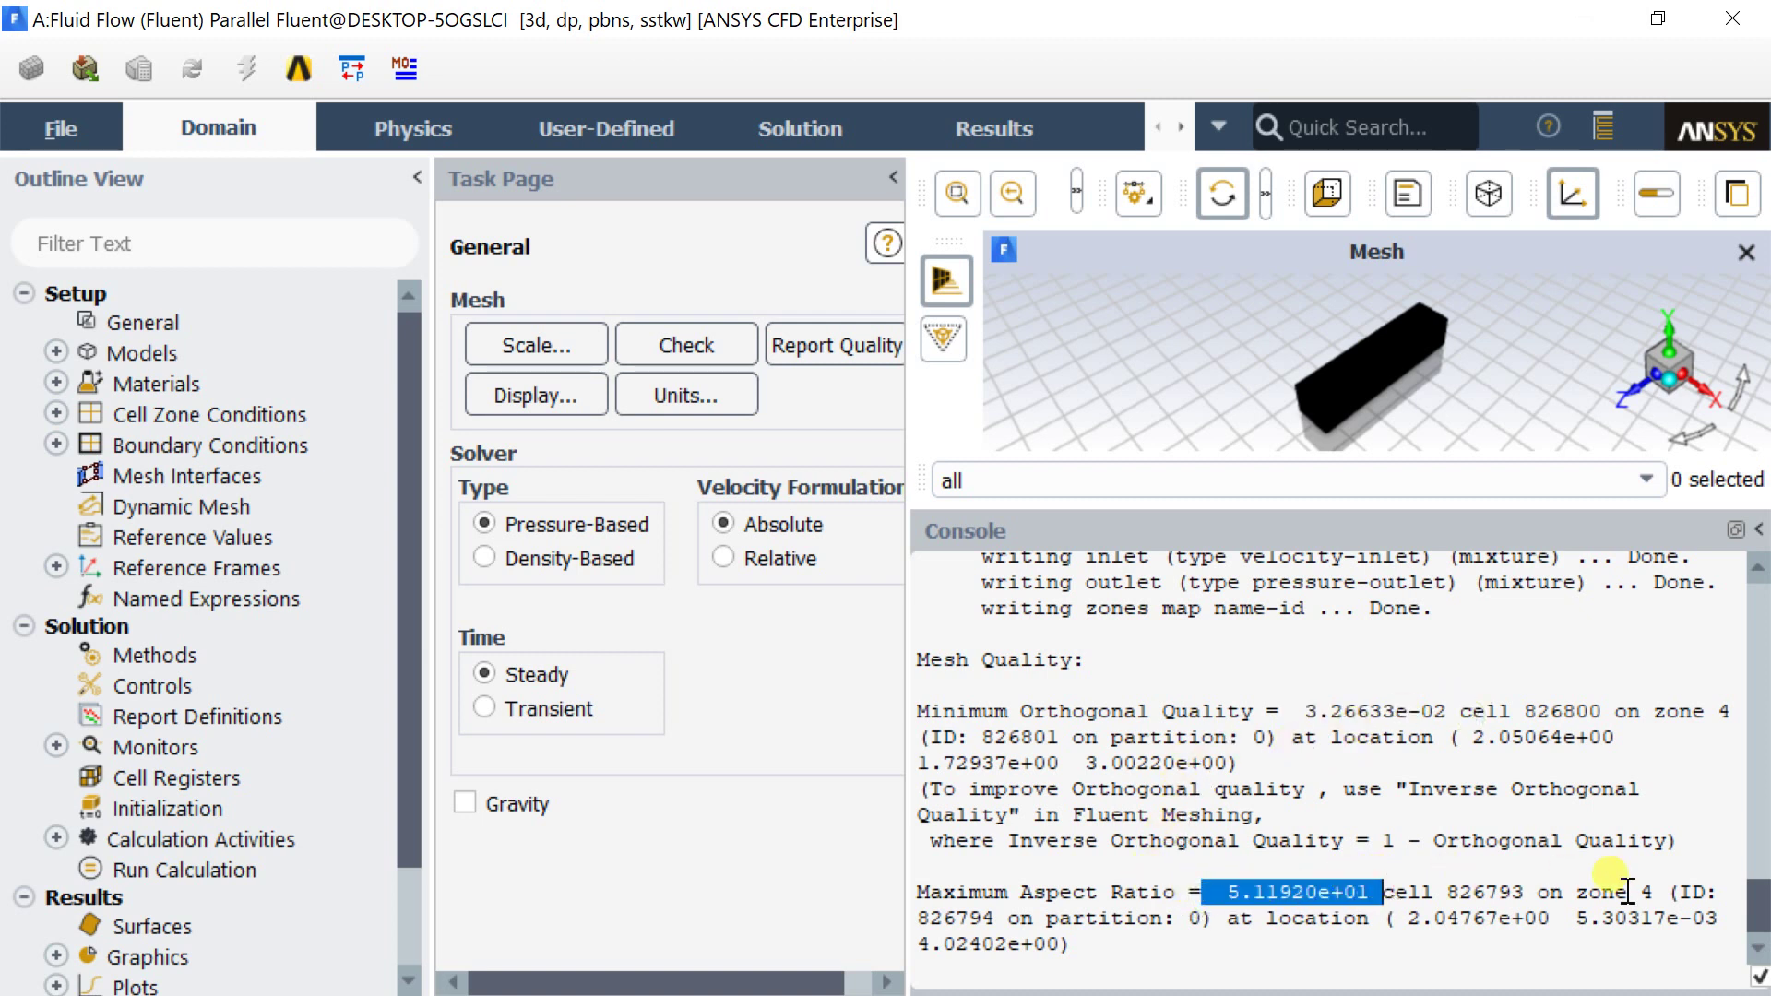
- Run a mesh check and confirm the minimum cell volume of 4.619274e-07 m3
{"action": "left_click", "coordinate": [688, 346]}
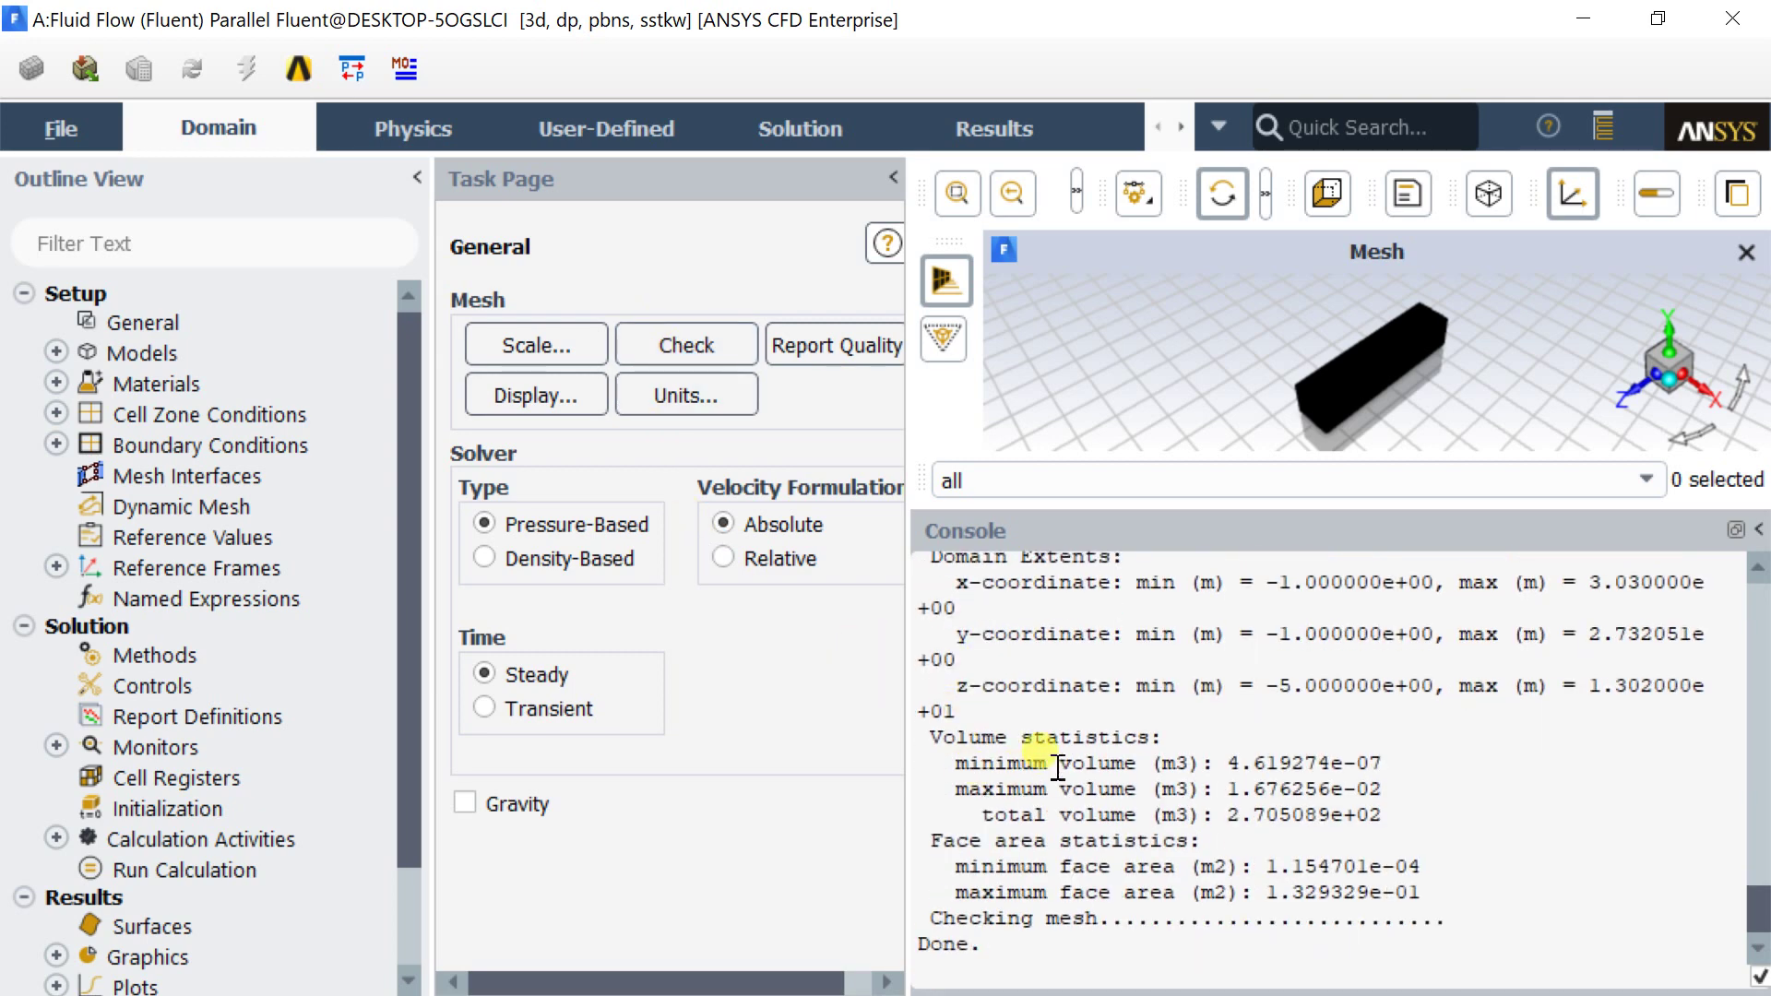
{"action": "scroll", "coordinate": [1059, 767], "scroll_direction": "up", "scroll_amount": 3}
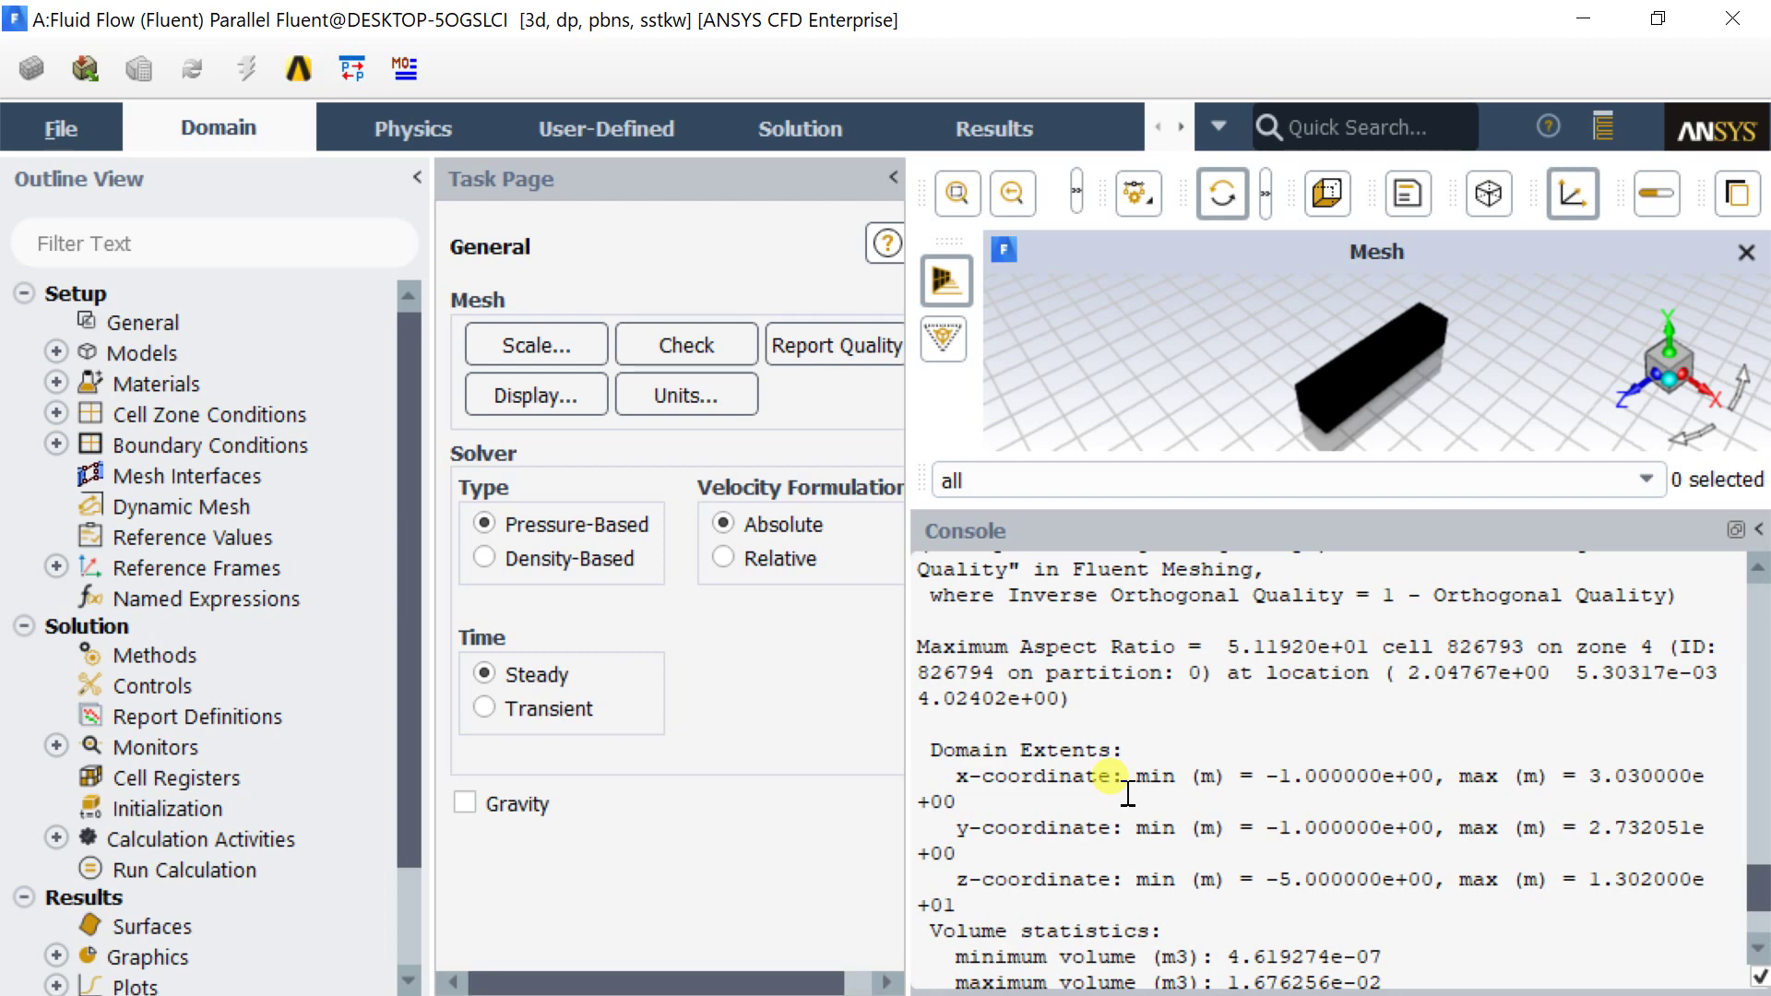
{"action": "scroll", "coordinate": [1127, 792], "scroll_direction": "up", "scroll_amount": 1}
{"action": "scroll", "coordinate": [1127, 791], "scroll_direction": "down", "scroll_amount": 3}
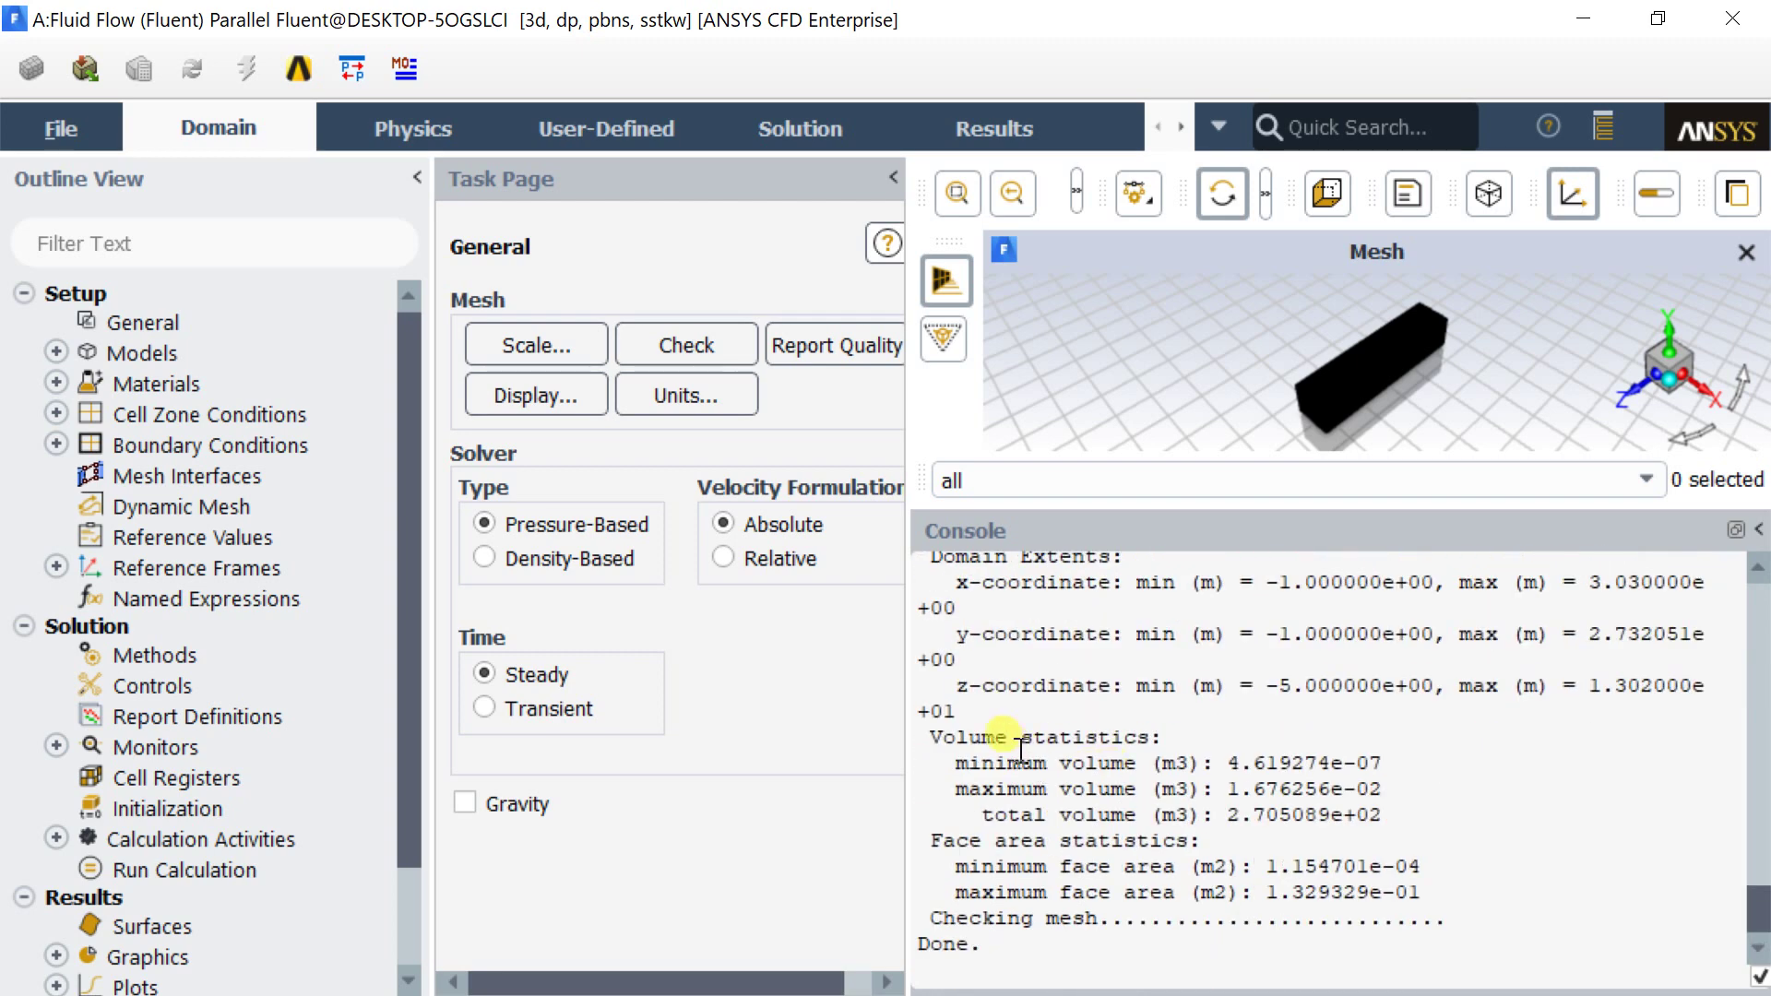
{"action": "left_click_drag", "start_coordinate": [944, 762], "coordinate": [1422, 772]}
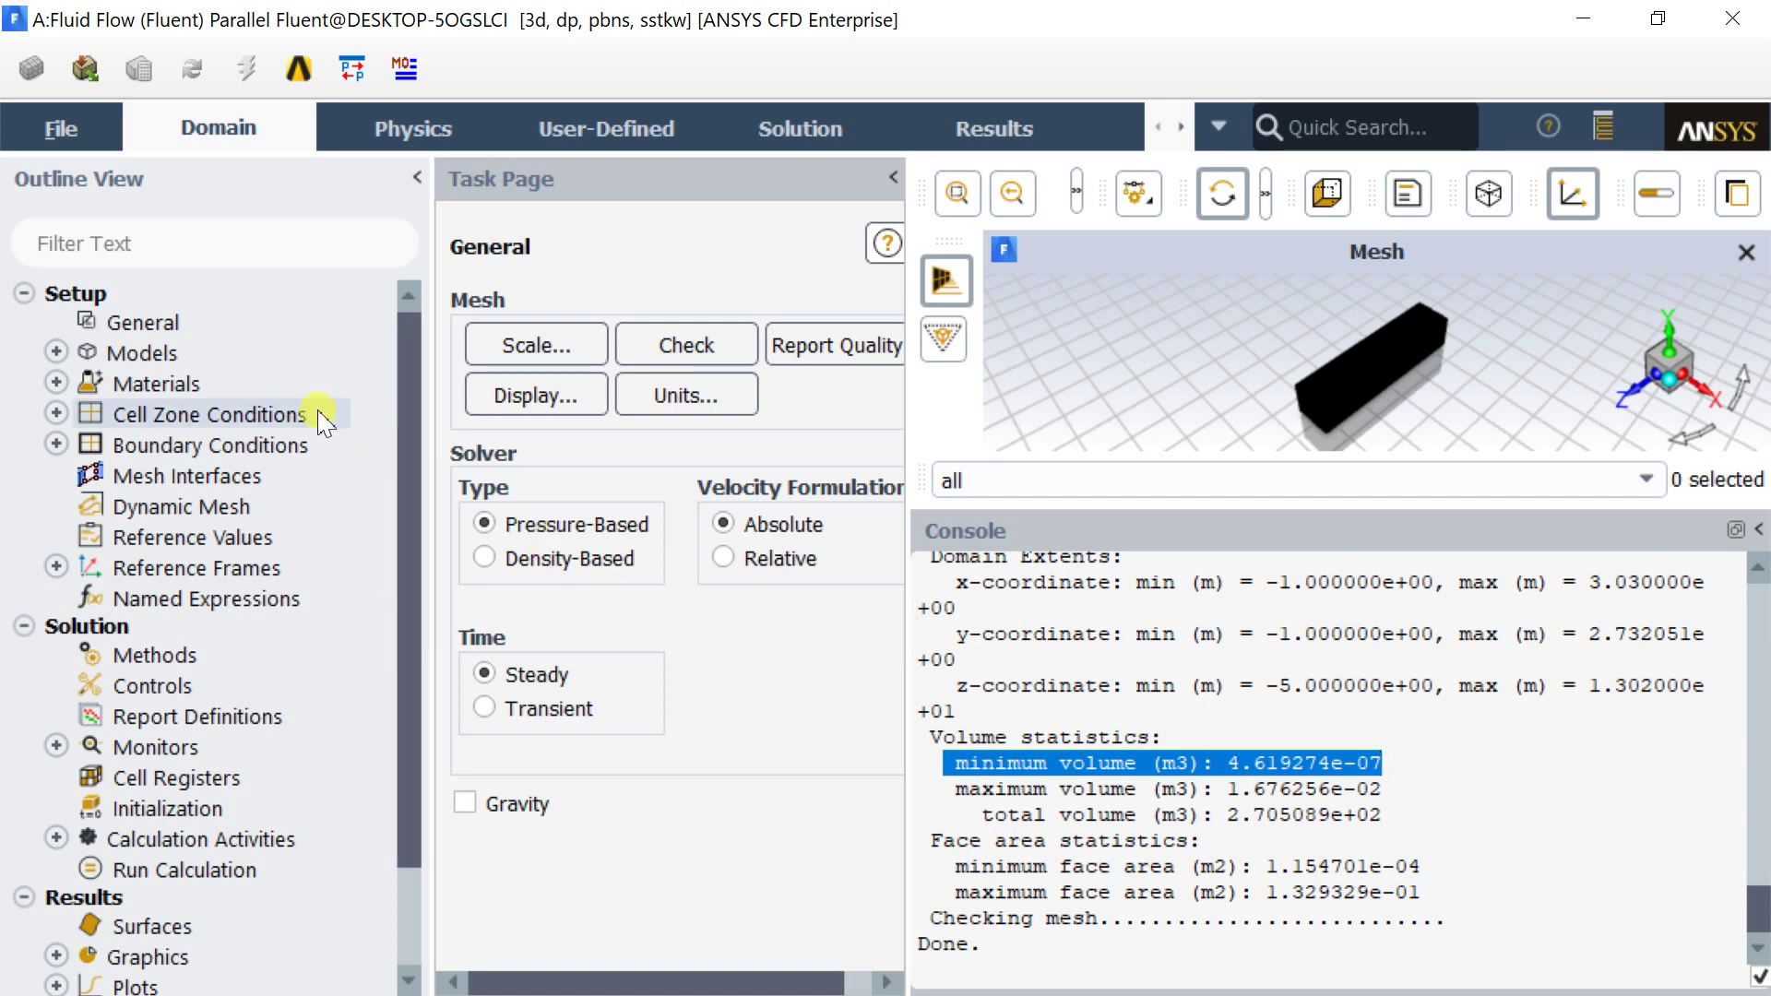
- Switch the Viscous model from SST k-omega to Realizable k-epsilon with Scalable Wall Functions
{"action": "double_click", "coordinate": [136, 353]}
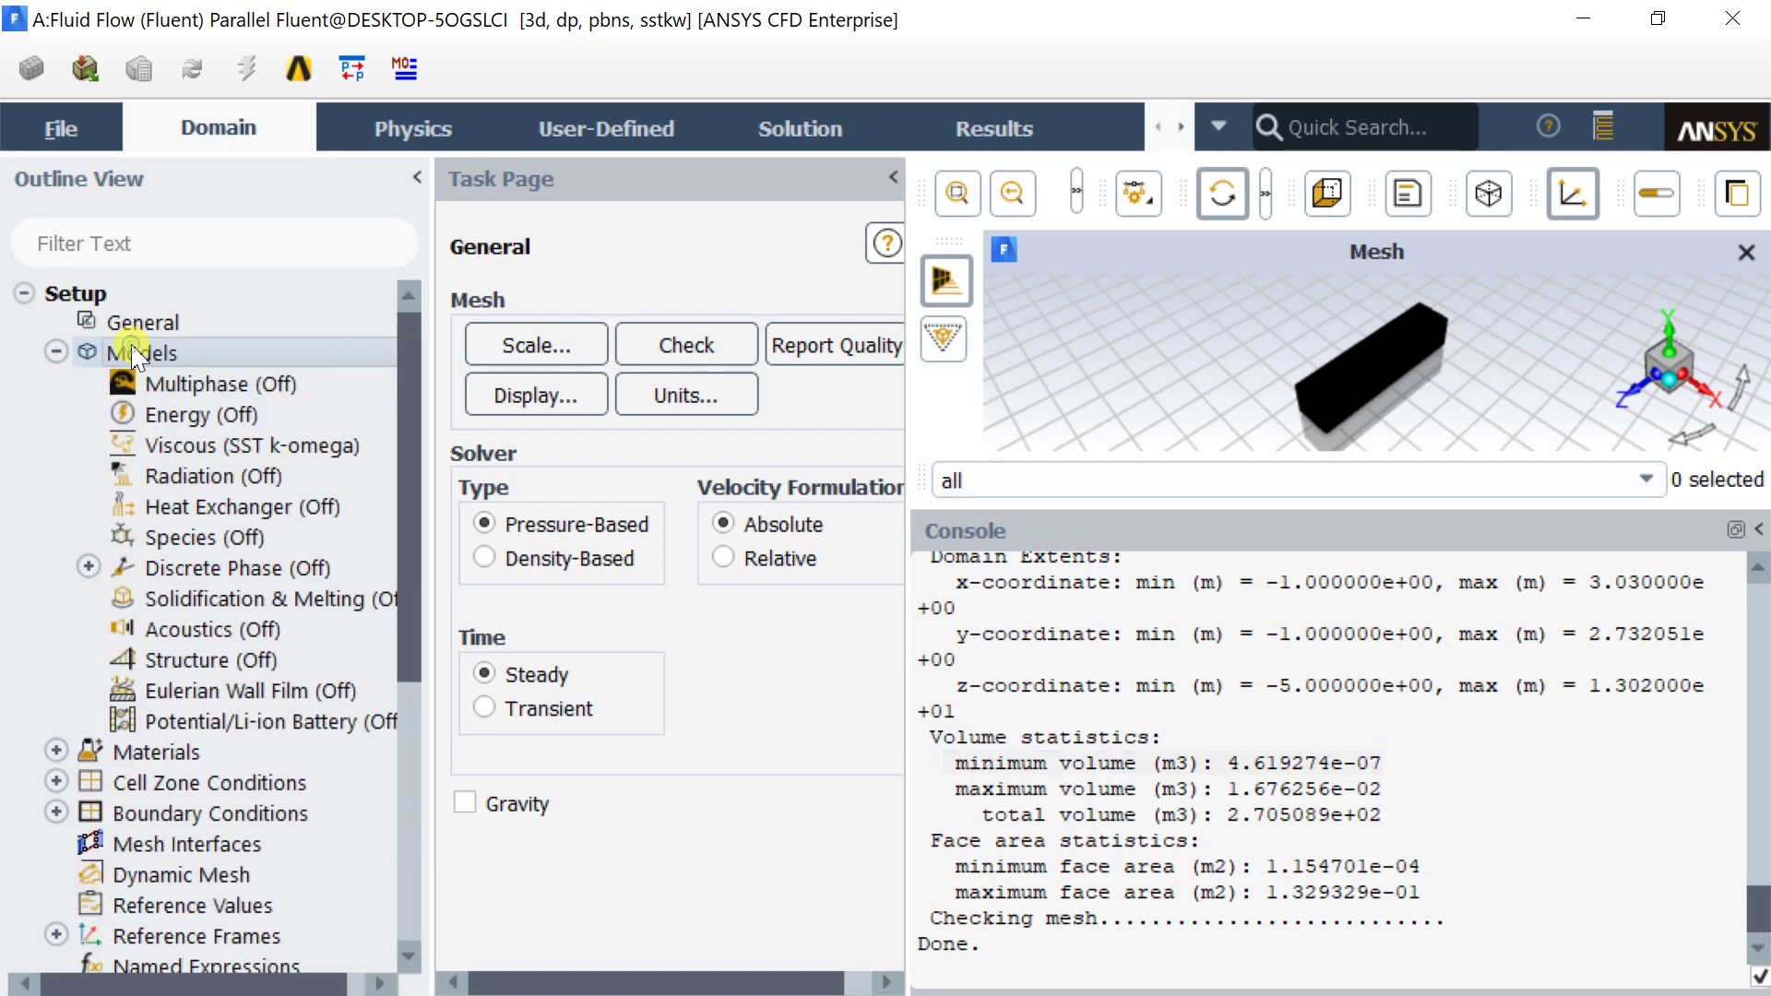
{"action": "left_click", "coordinate": [576, 423]}
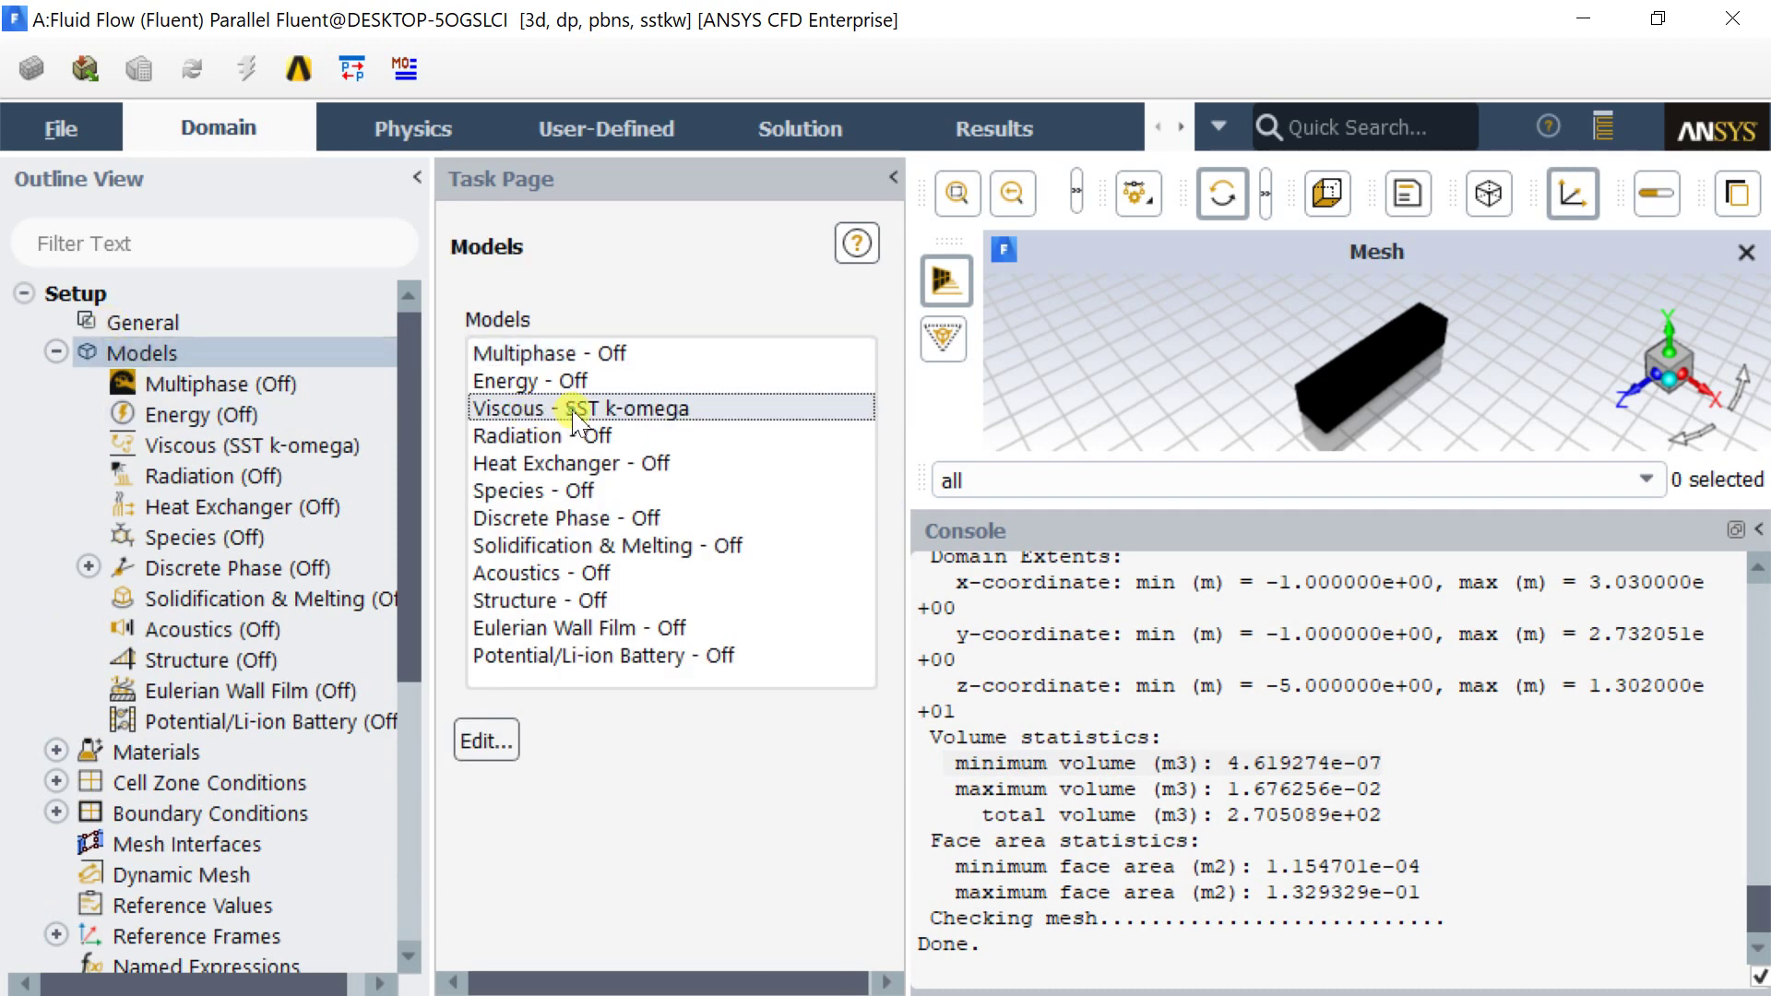
{"action": "double_click", "coordinate": [576, 412]}
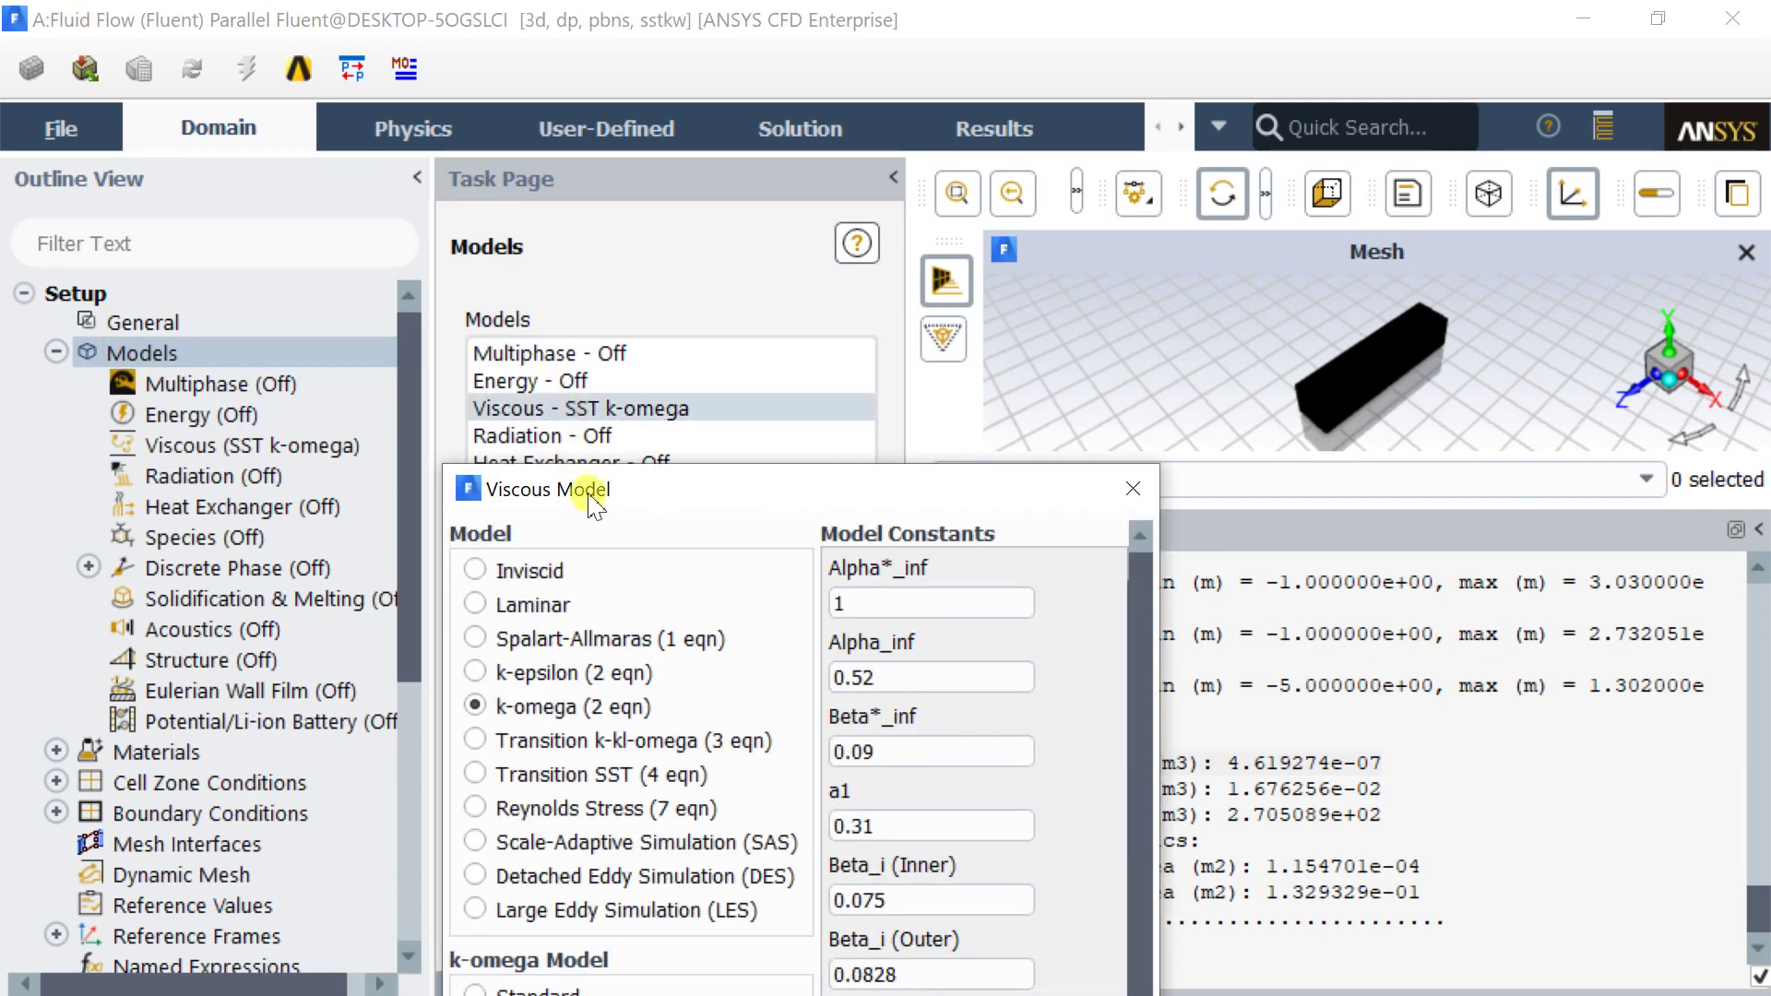
{"action": "left_click_drag", "start_coordinate": [598, 490], "coordinate": [626, 56]}
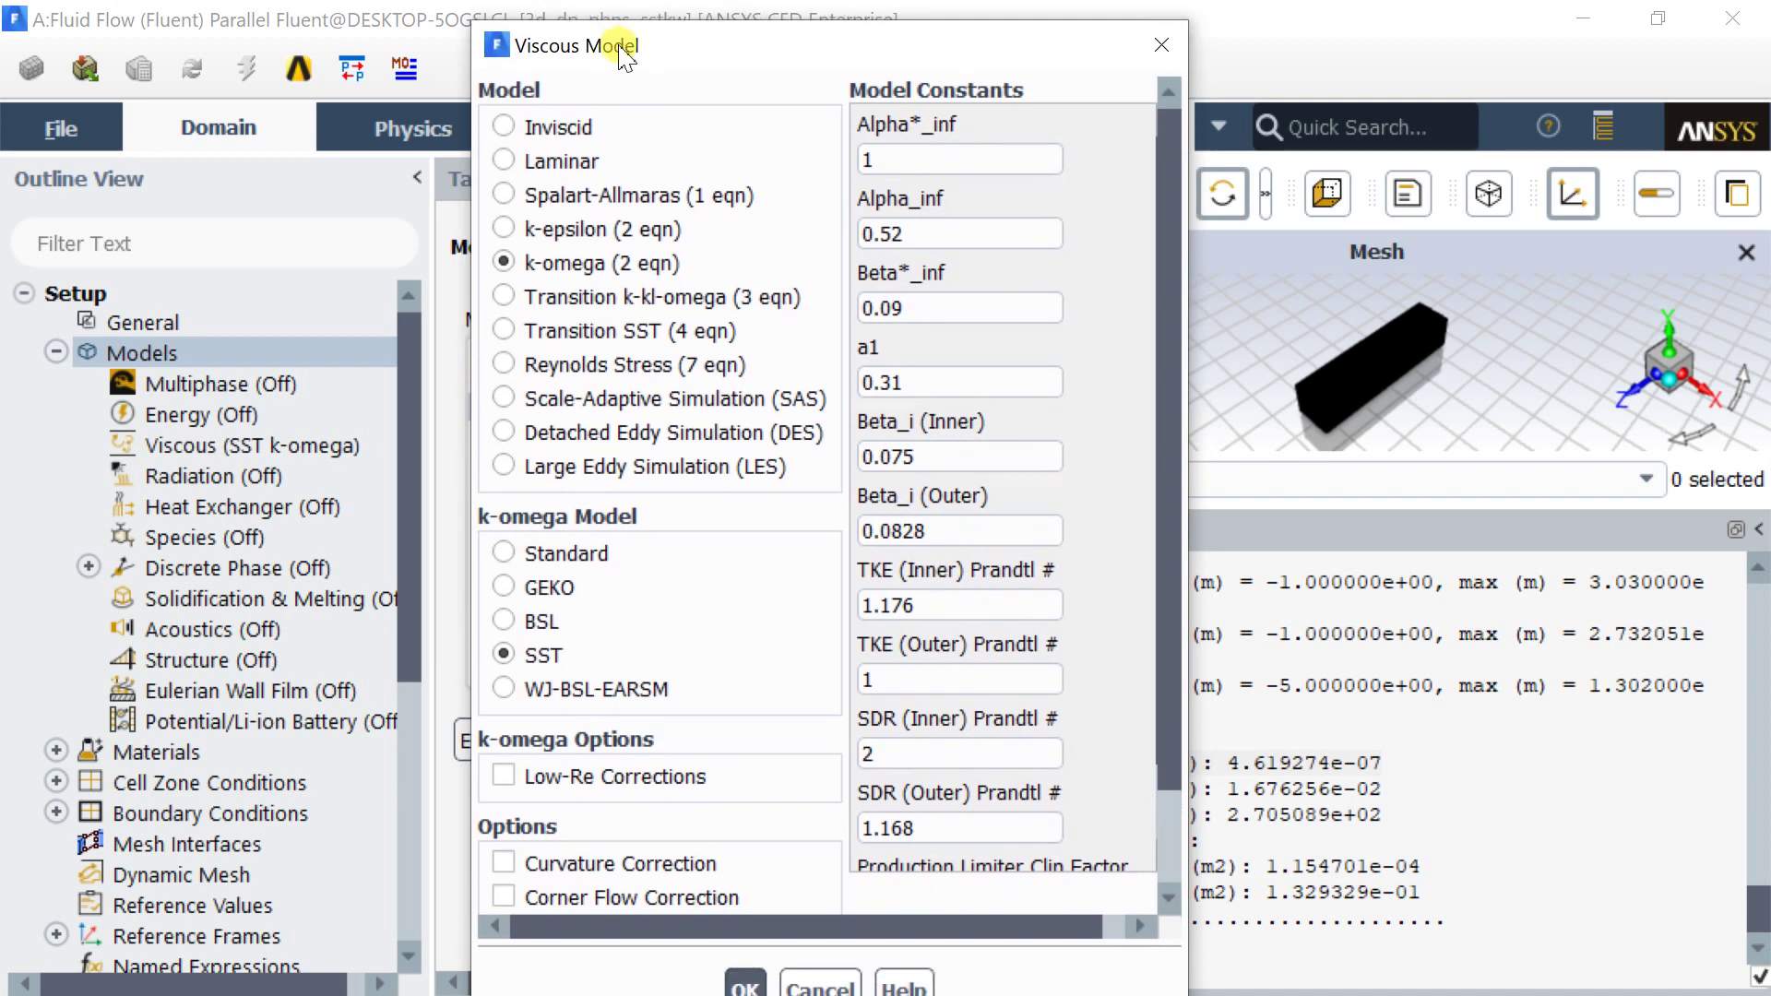
{"action": "left_click", "coordinate": [551, 235]}
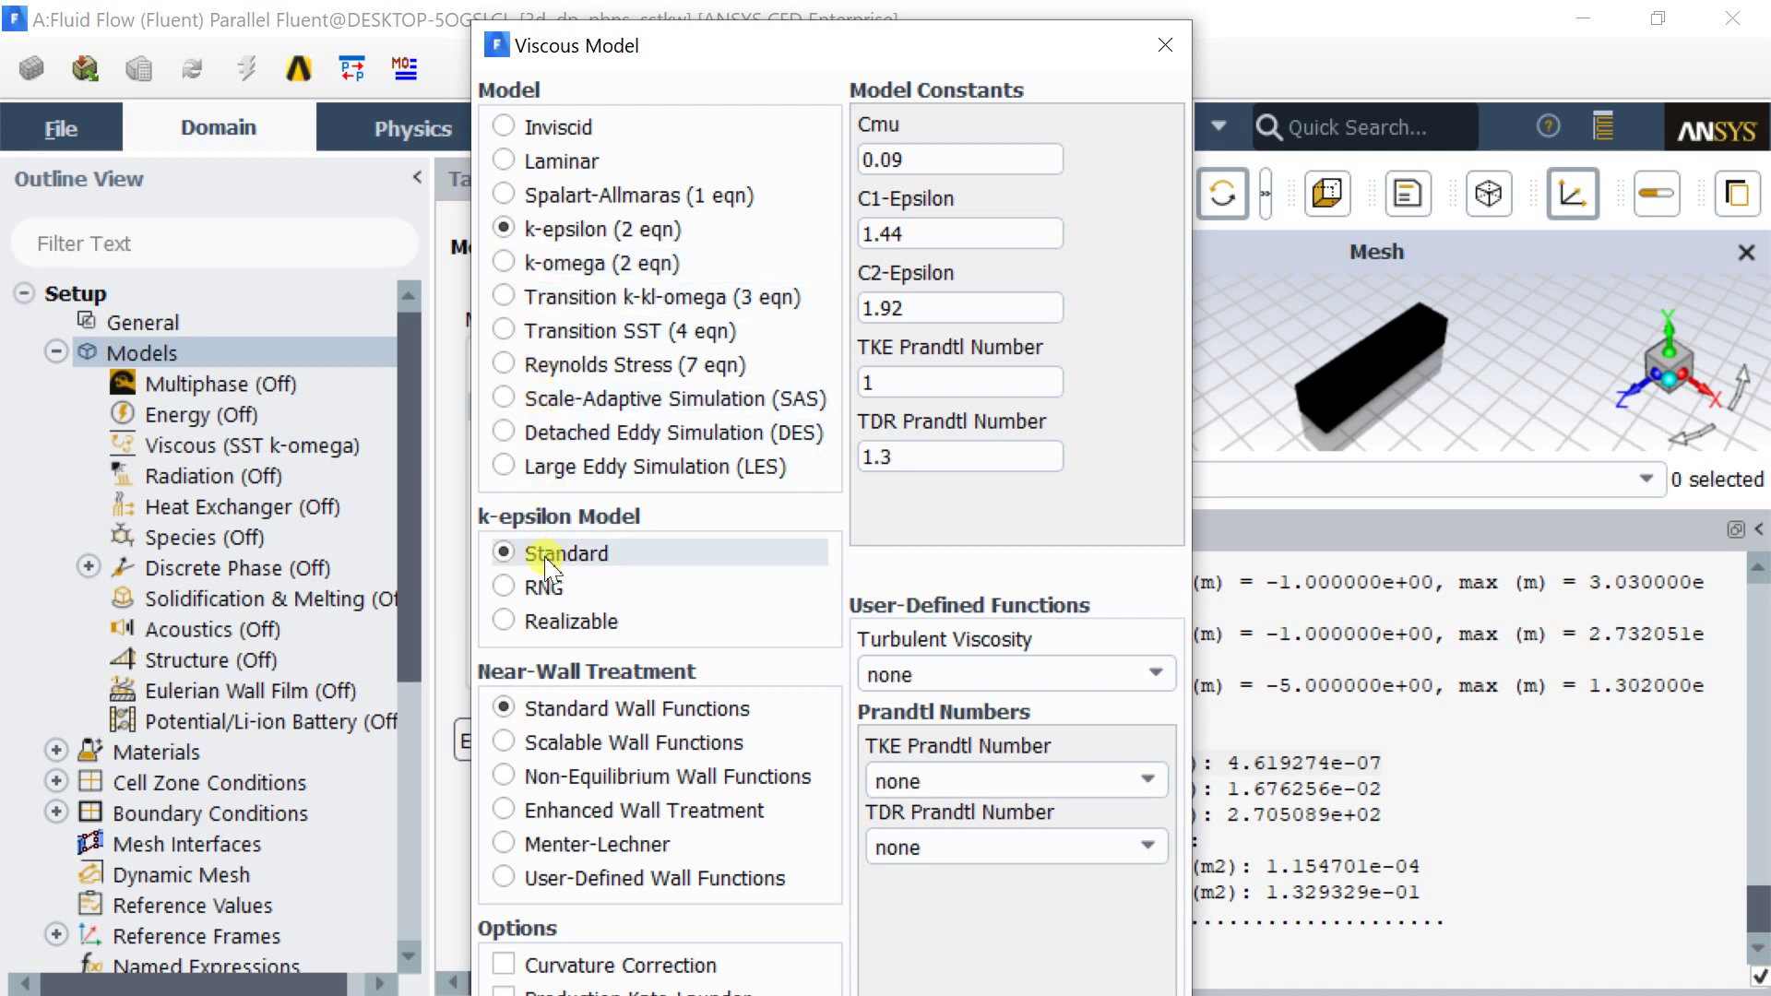
{"action": "left_click", "coordinate": [524, 631]}
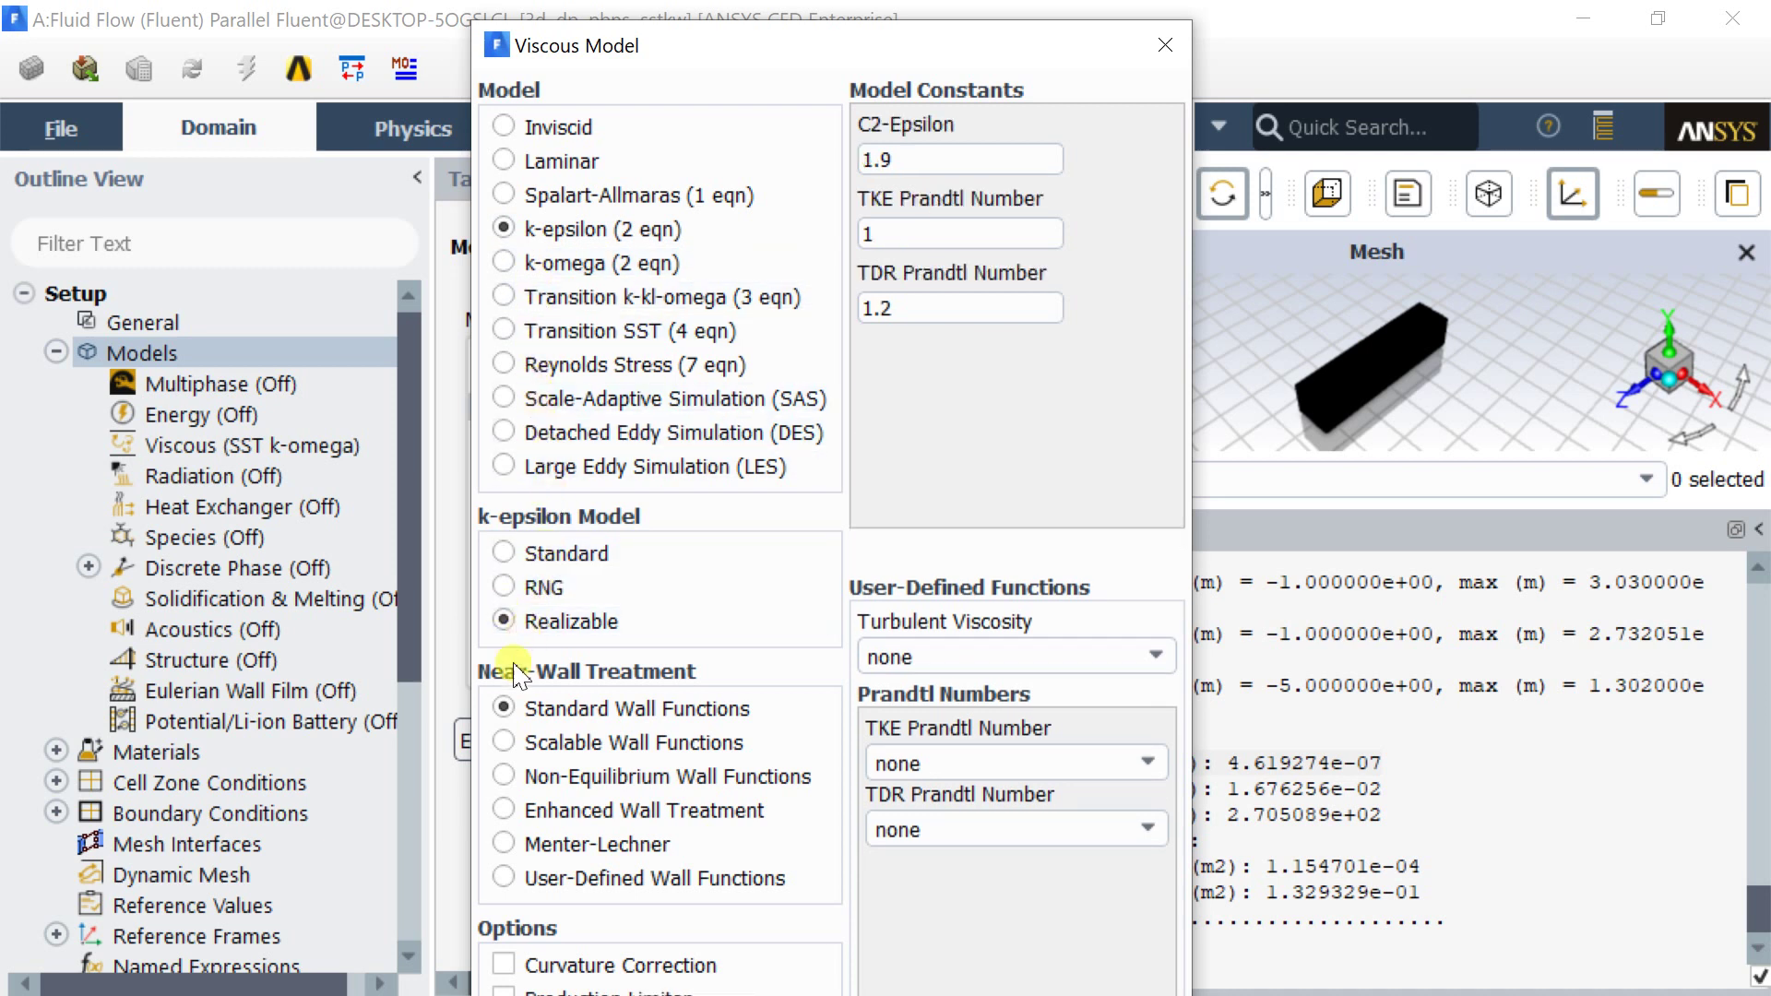
{"action": "left_click", "coordinate": [501, 743]}
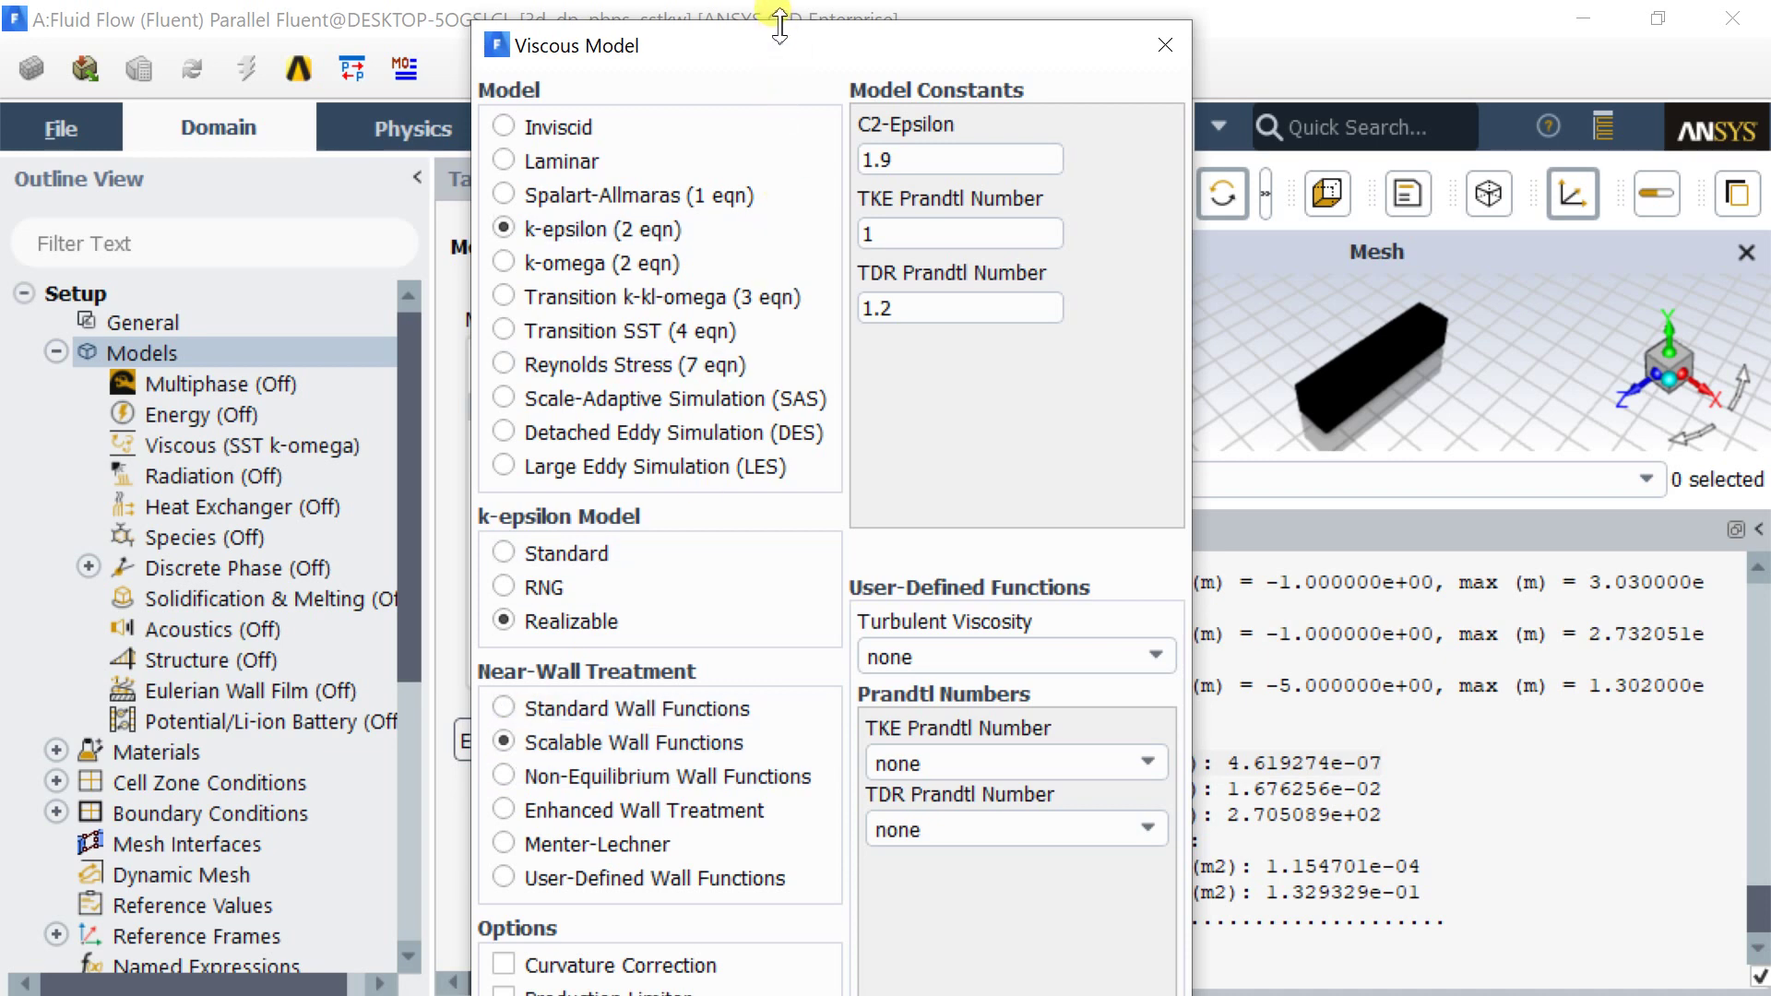
{"action": "left_click_drag", "start_coordinate": [779, 26], "coordinate": [803, 92]}
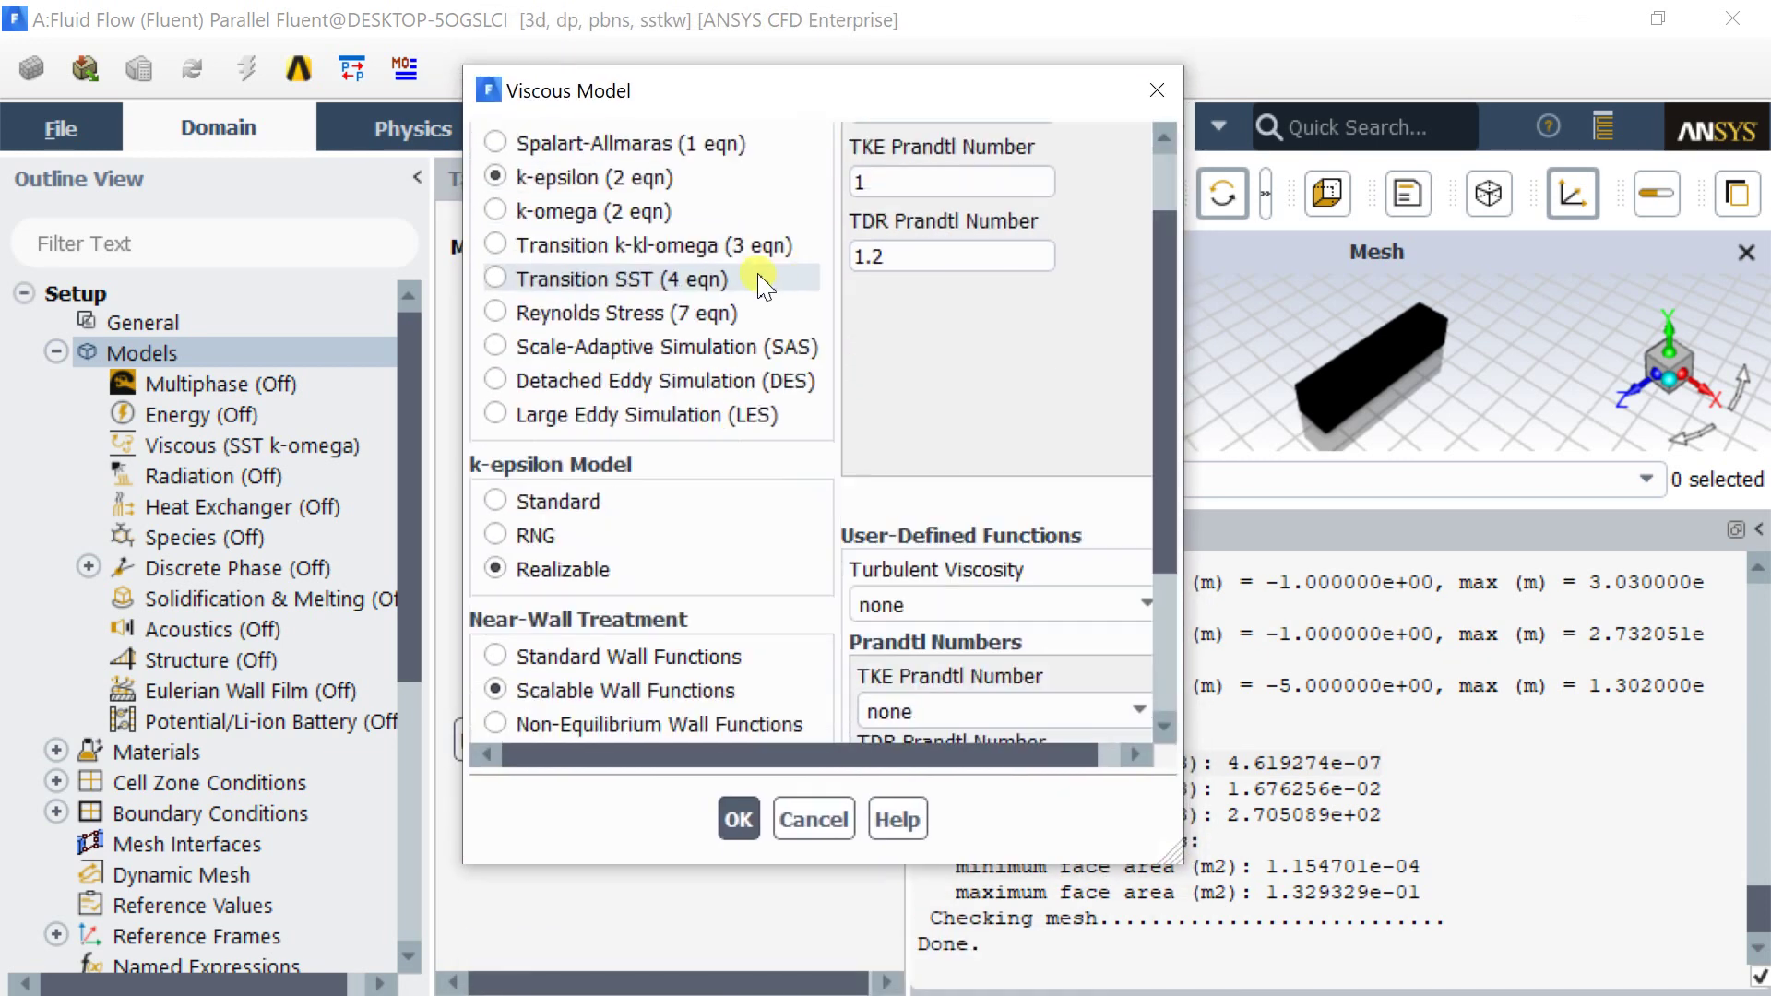
{"action": "scroll", "coordinate": [759, 281], "scroll_direction": "down", "scroll_amount": 5}
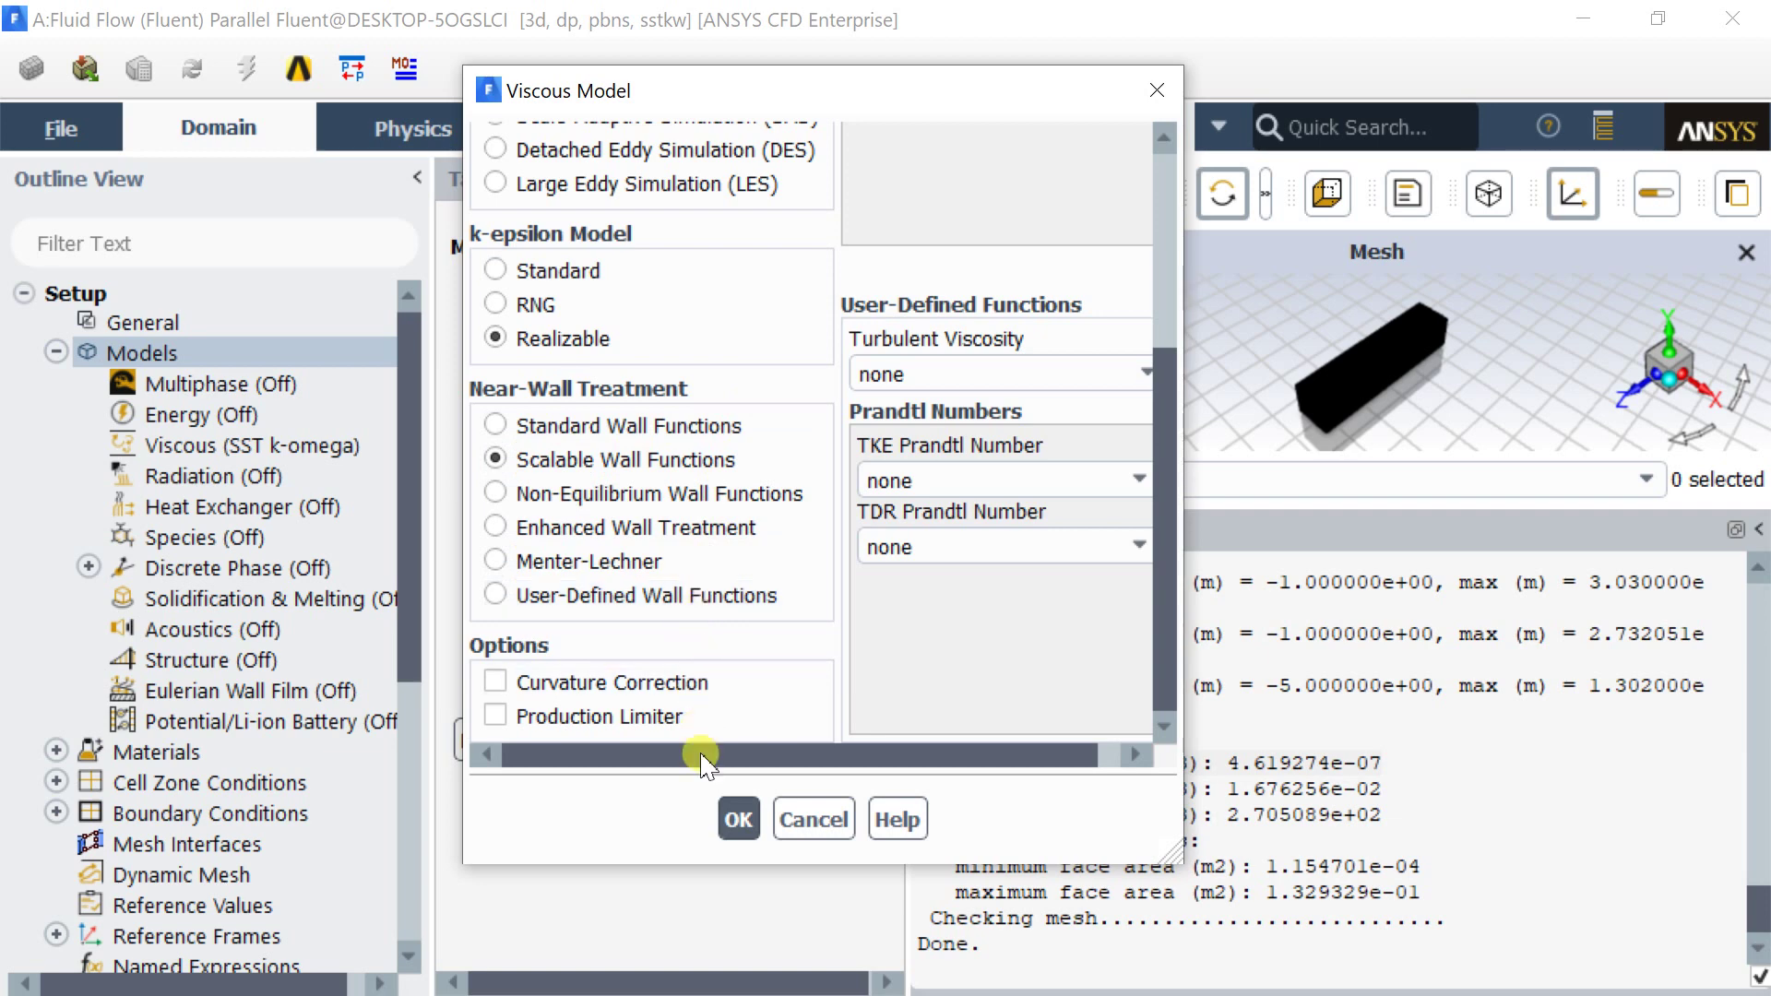
{"action": "left_click", "coordinate": [738, 817]}
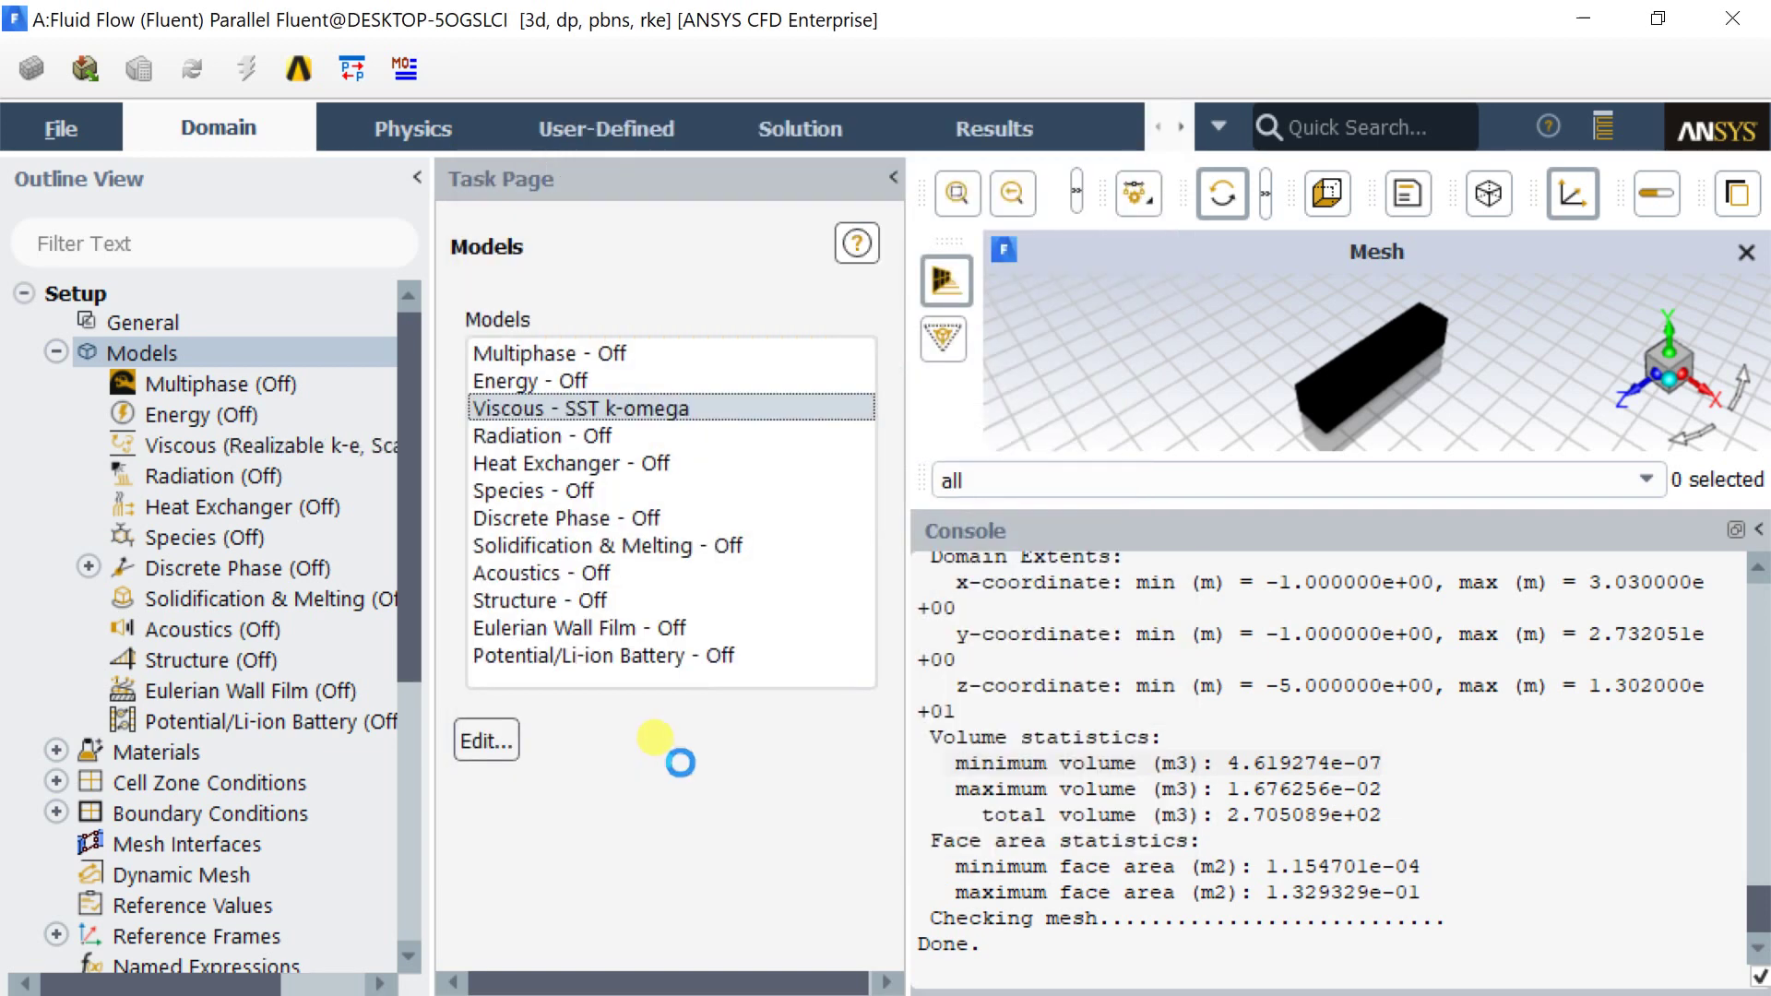
- Look through the Materials list, selecting the aluminum entry
{"action": "left_click", "coordinate": [57, 352]}
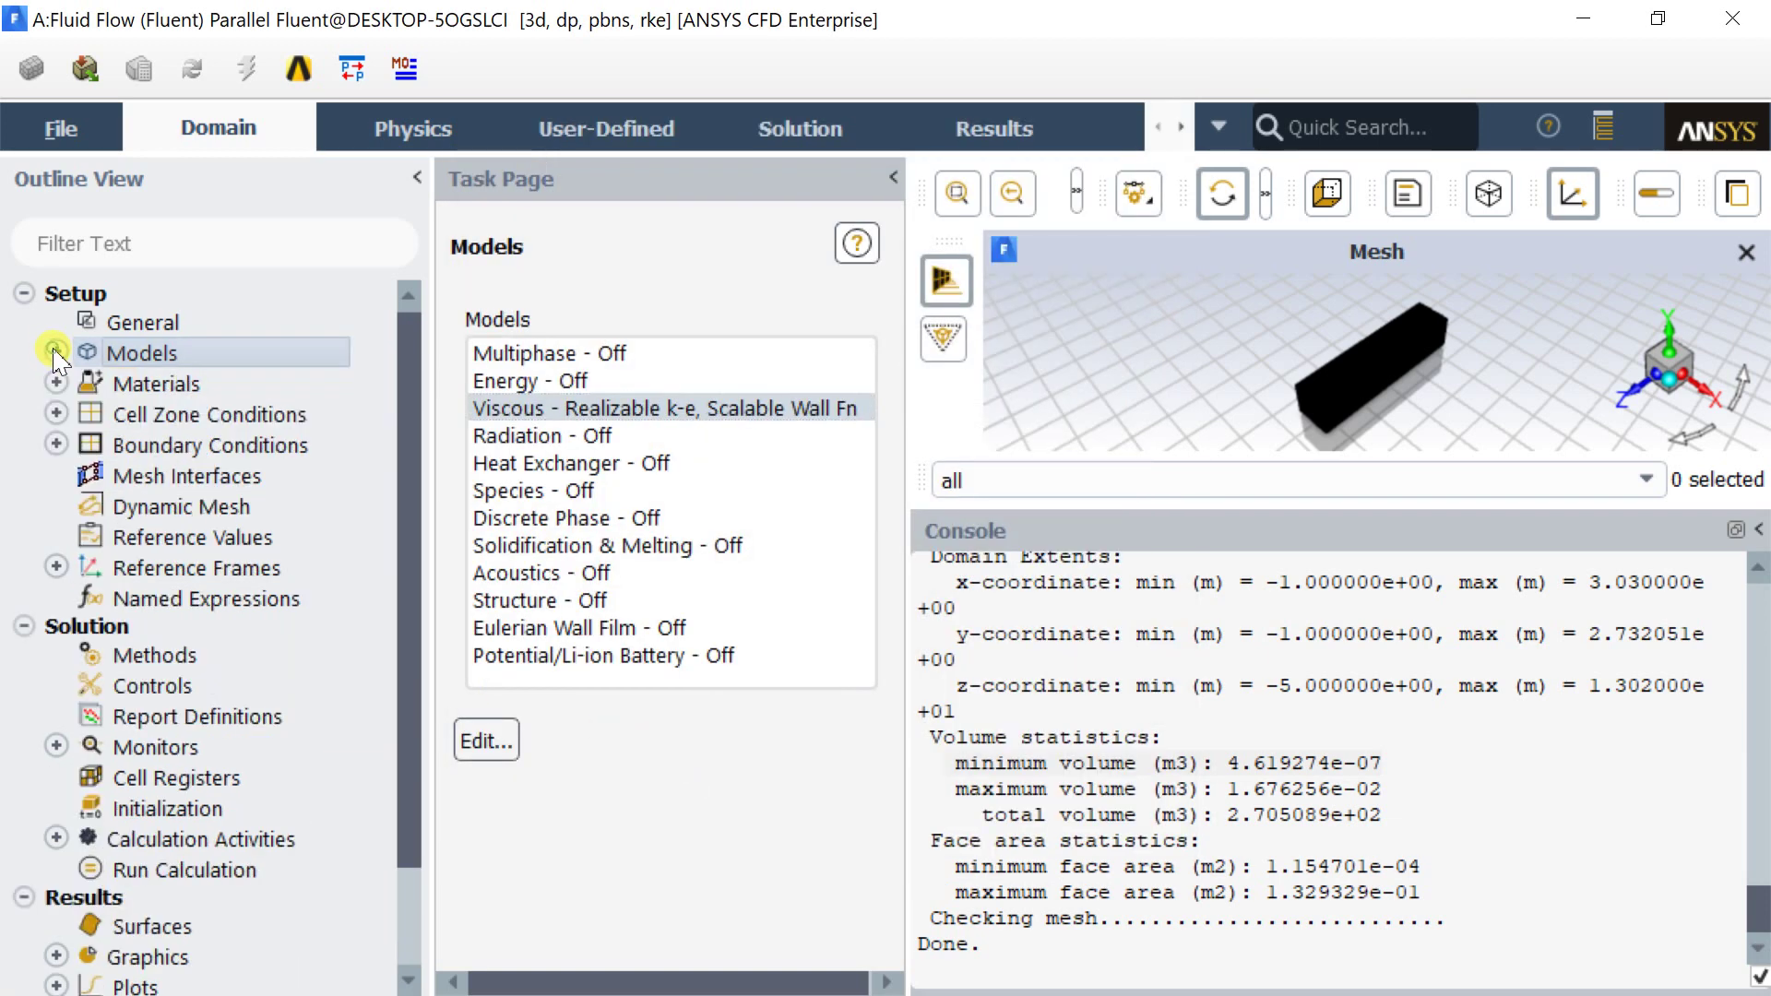
{"action": "double_click", "coordinate": [127, 388]}
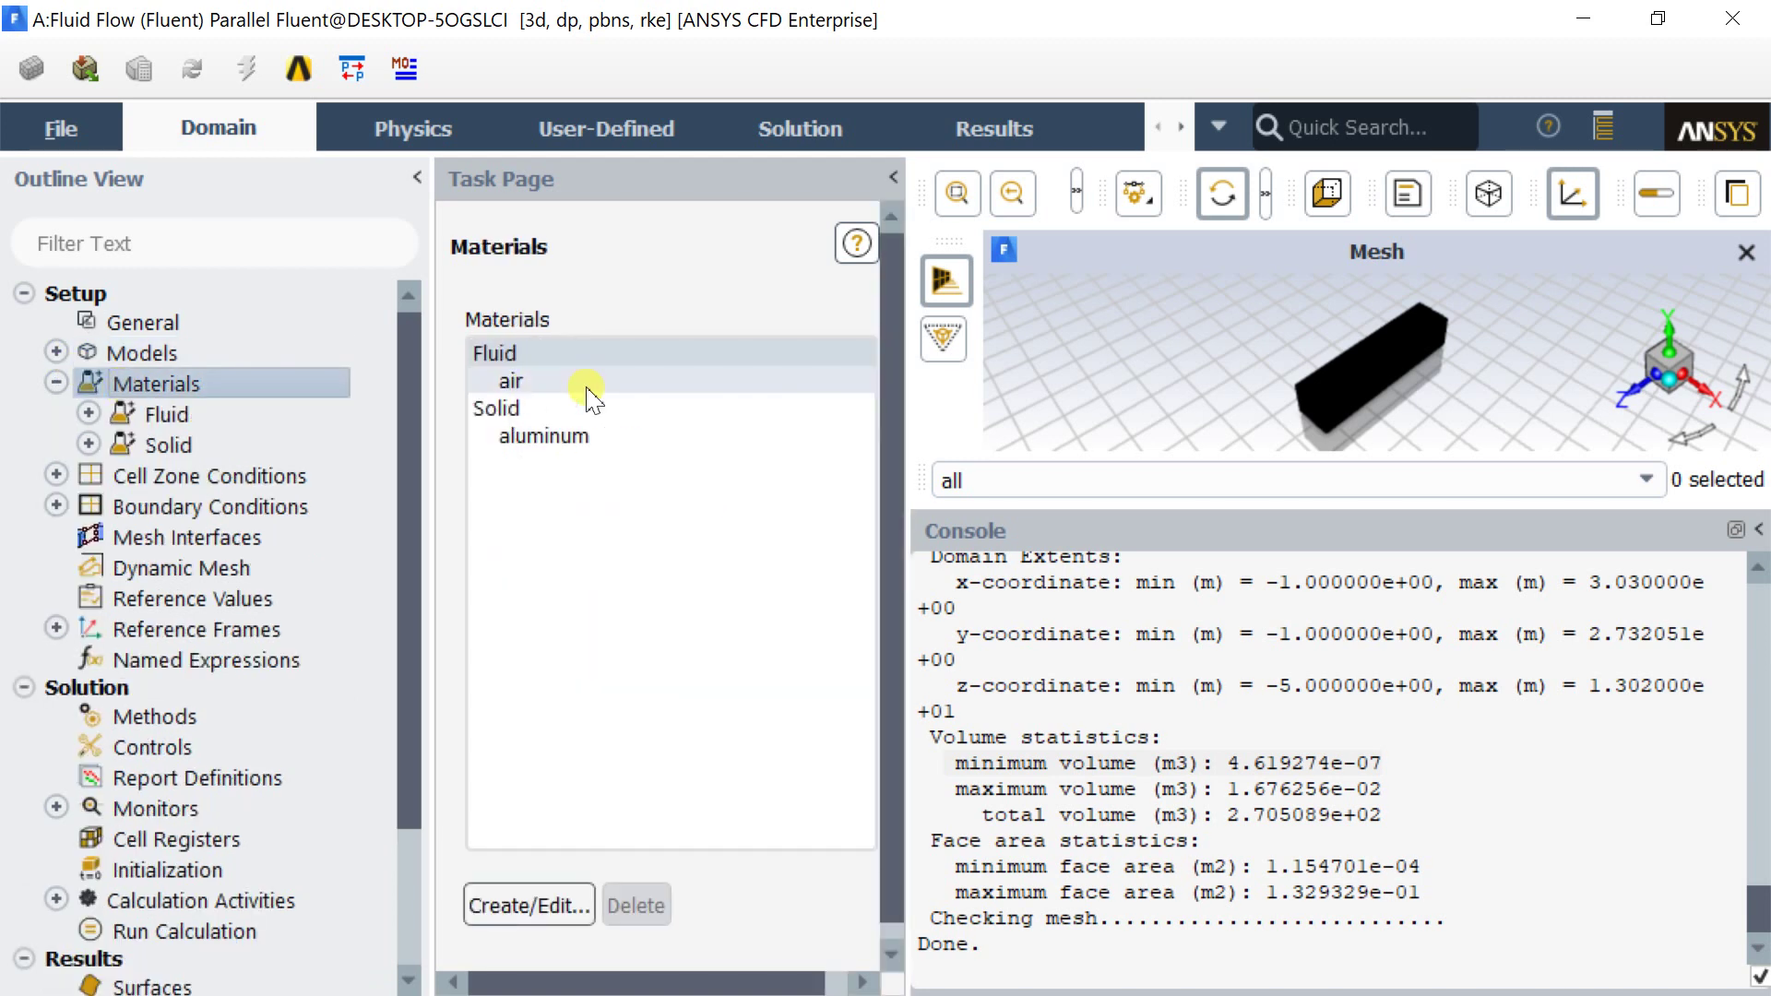
{"action": "left_click", "coordinate": [574, 440]}
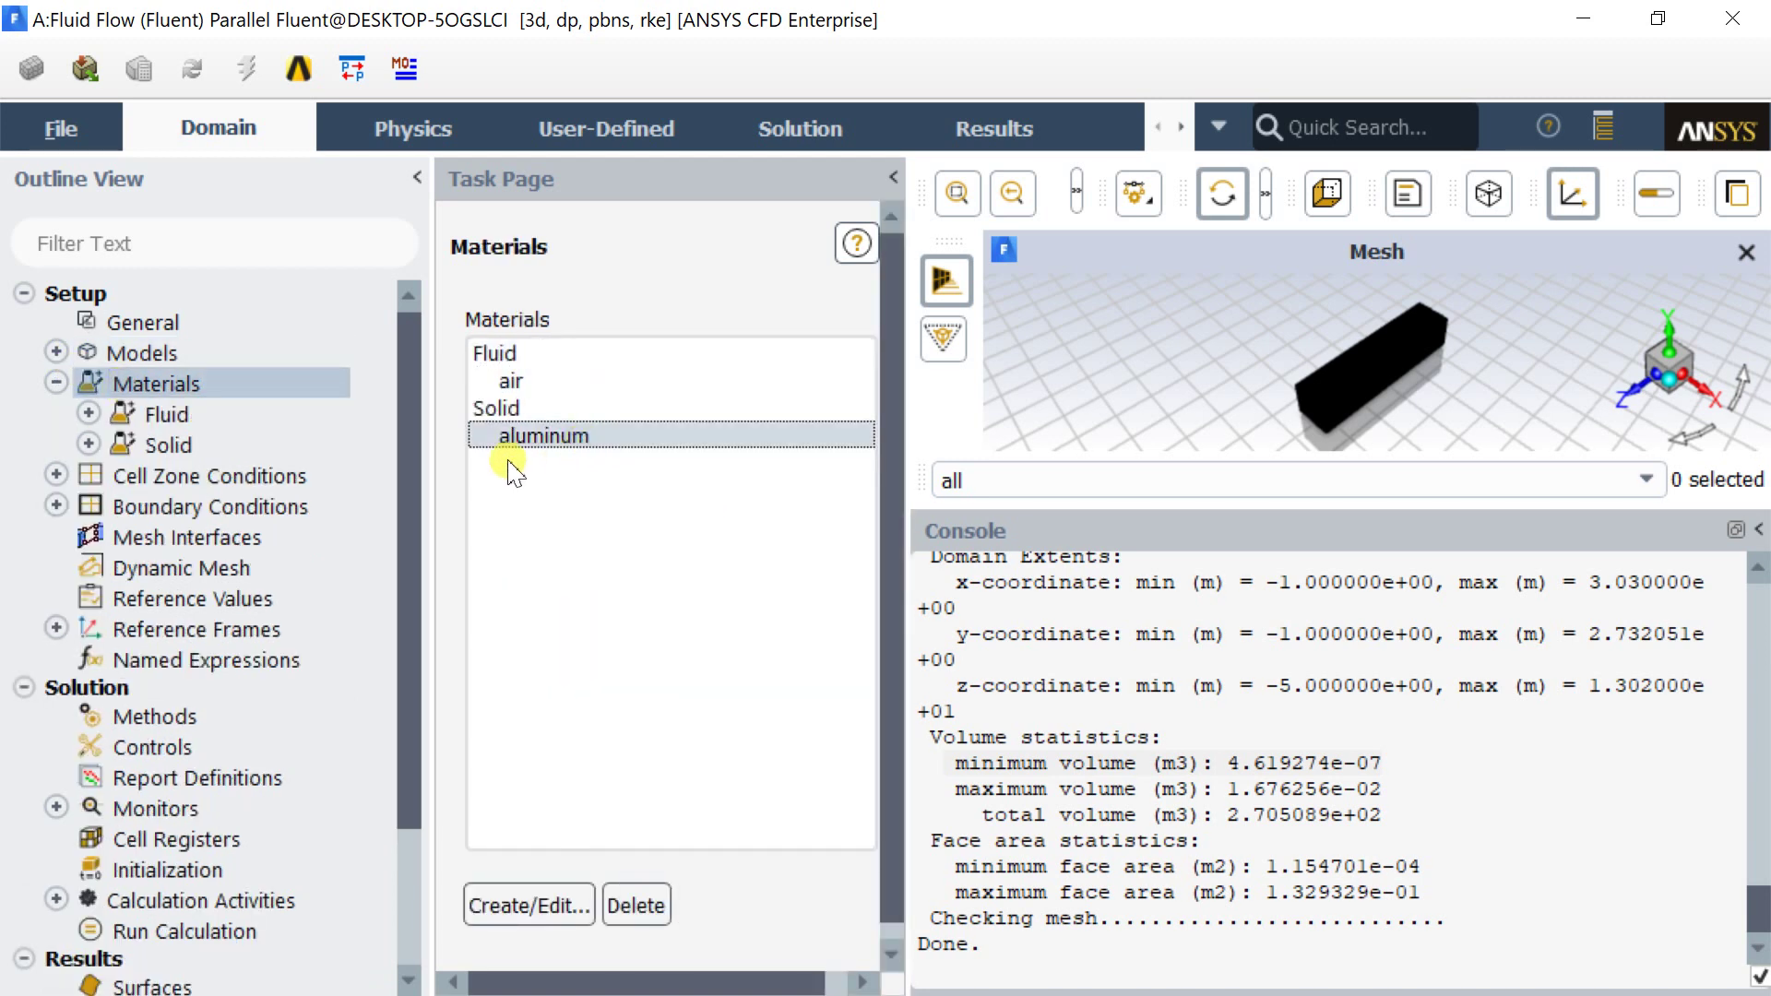
- Confirm air as the fluid_domain zone's material and accept its cell zone settings
{"action": "double_click", "coordinate": [299, 475]}
{"action": "left_click", "coordinate": [533, 372]}
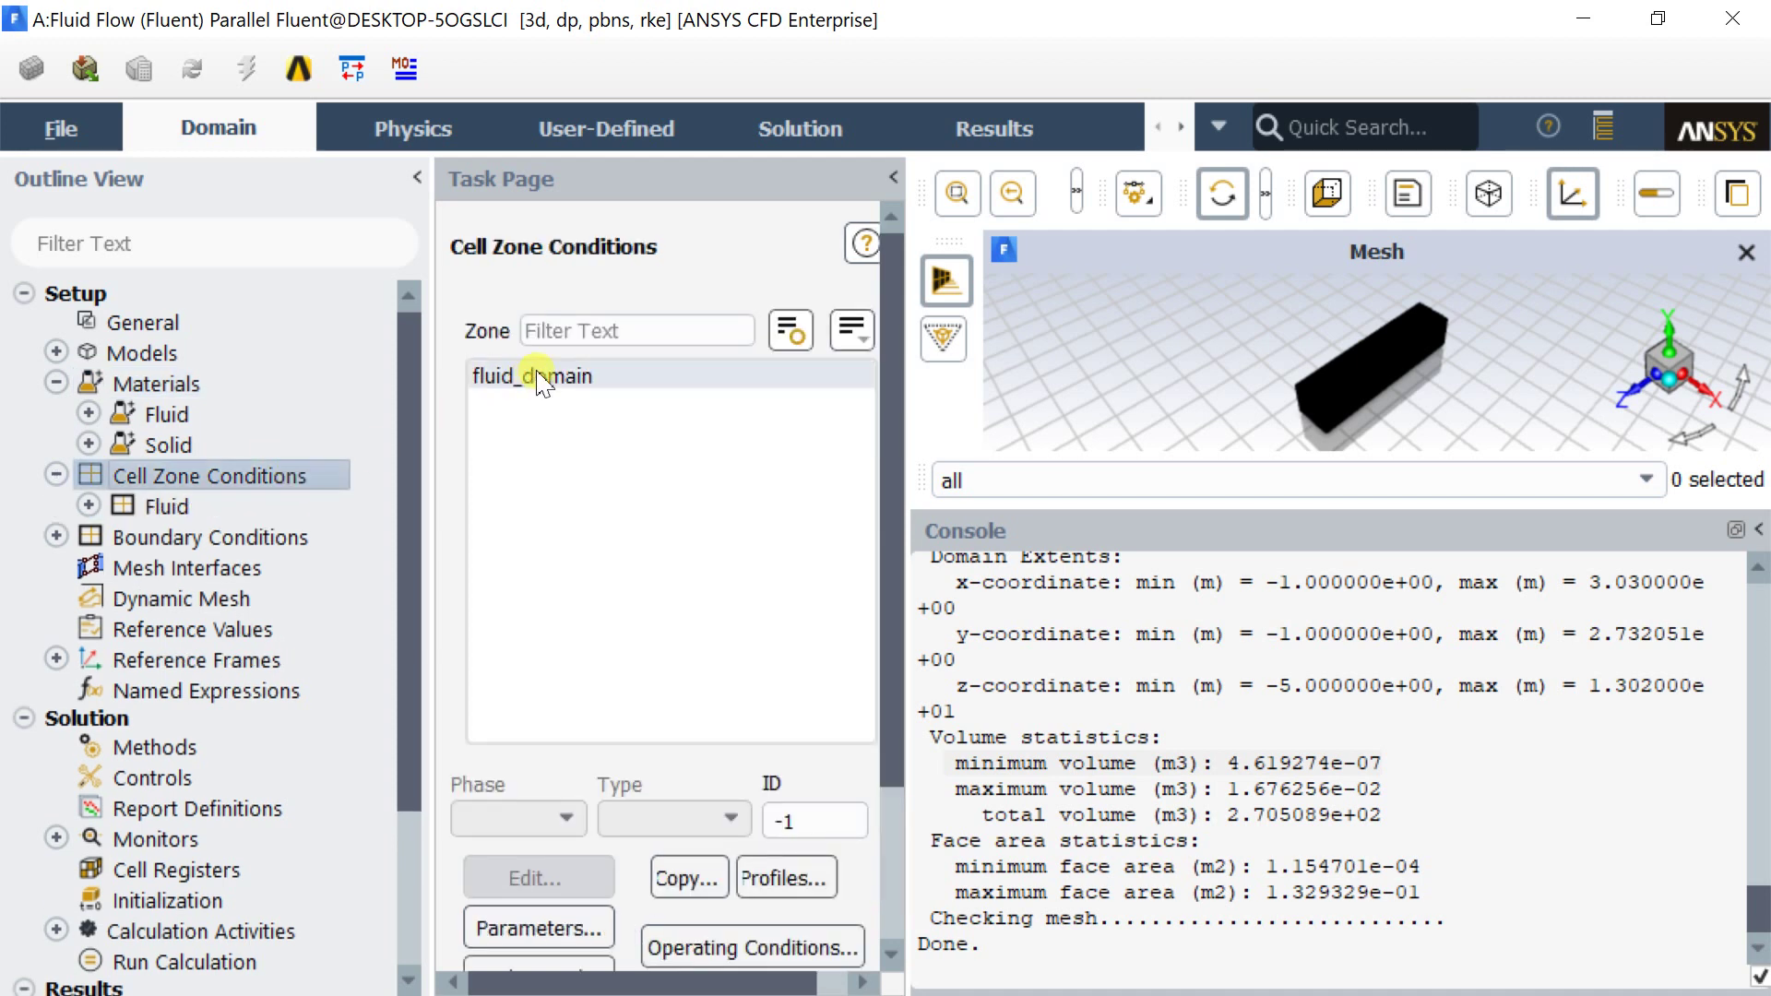
{"action": "left_click", "coordinate": [560, 893]}
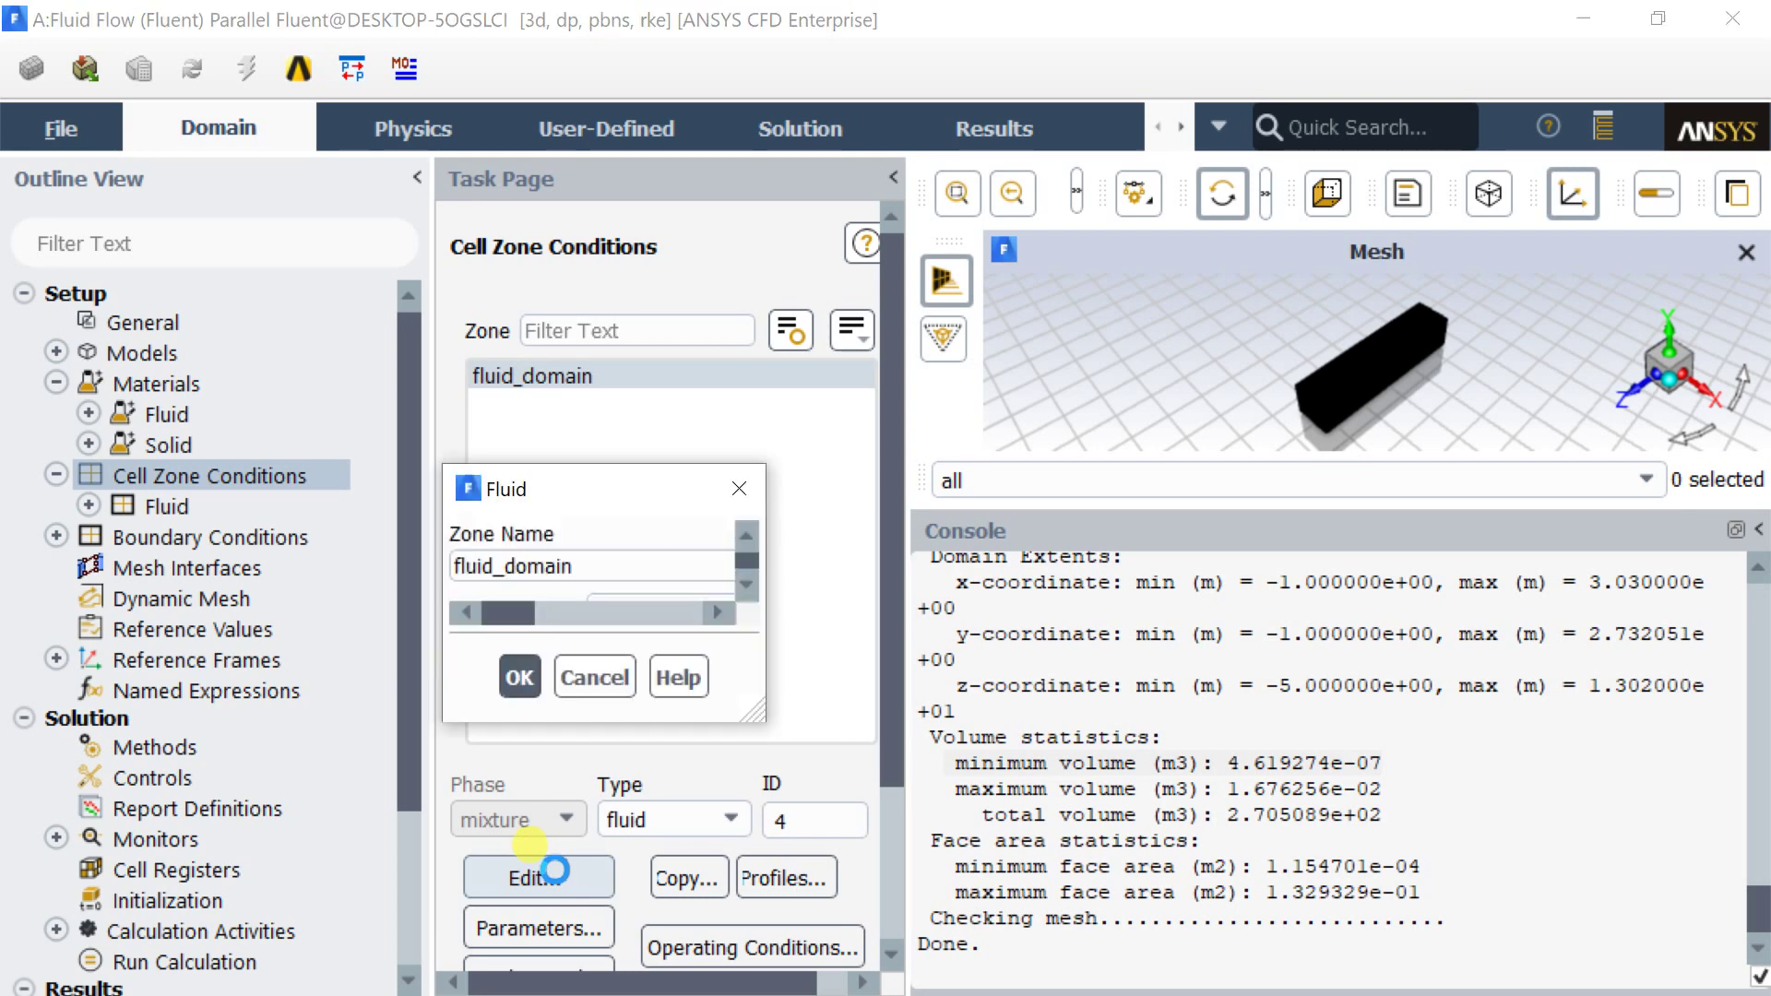
{"action": "left_click_drag", "start_coordinate": [749, 494], "coordinate": [749, 191]}
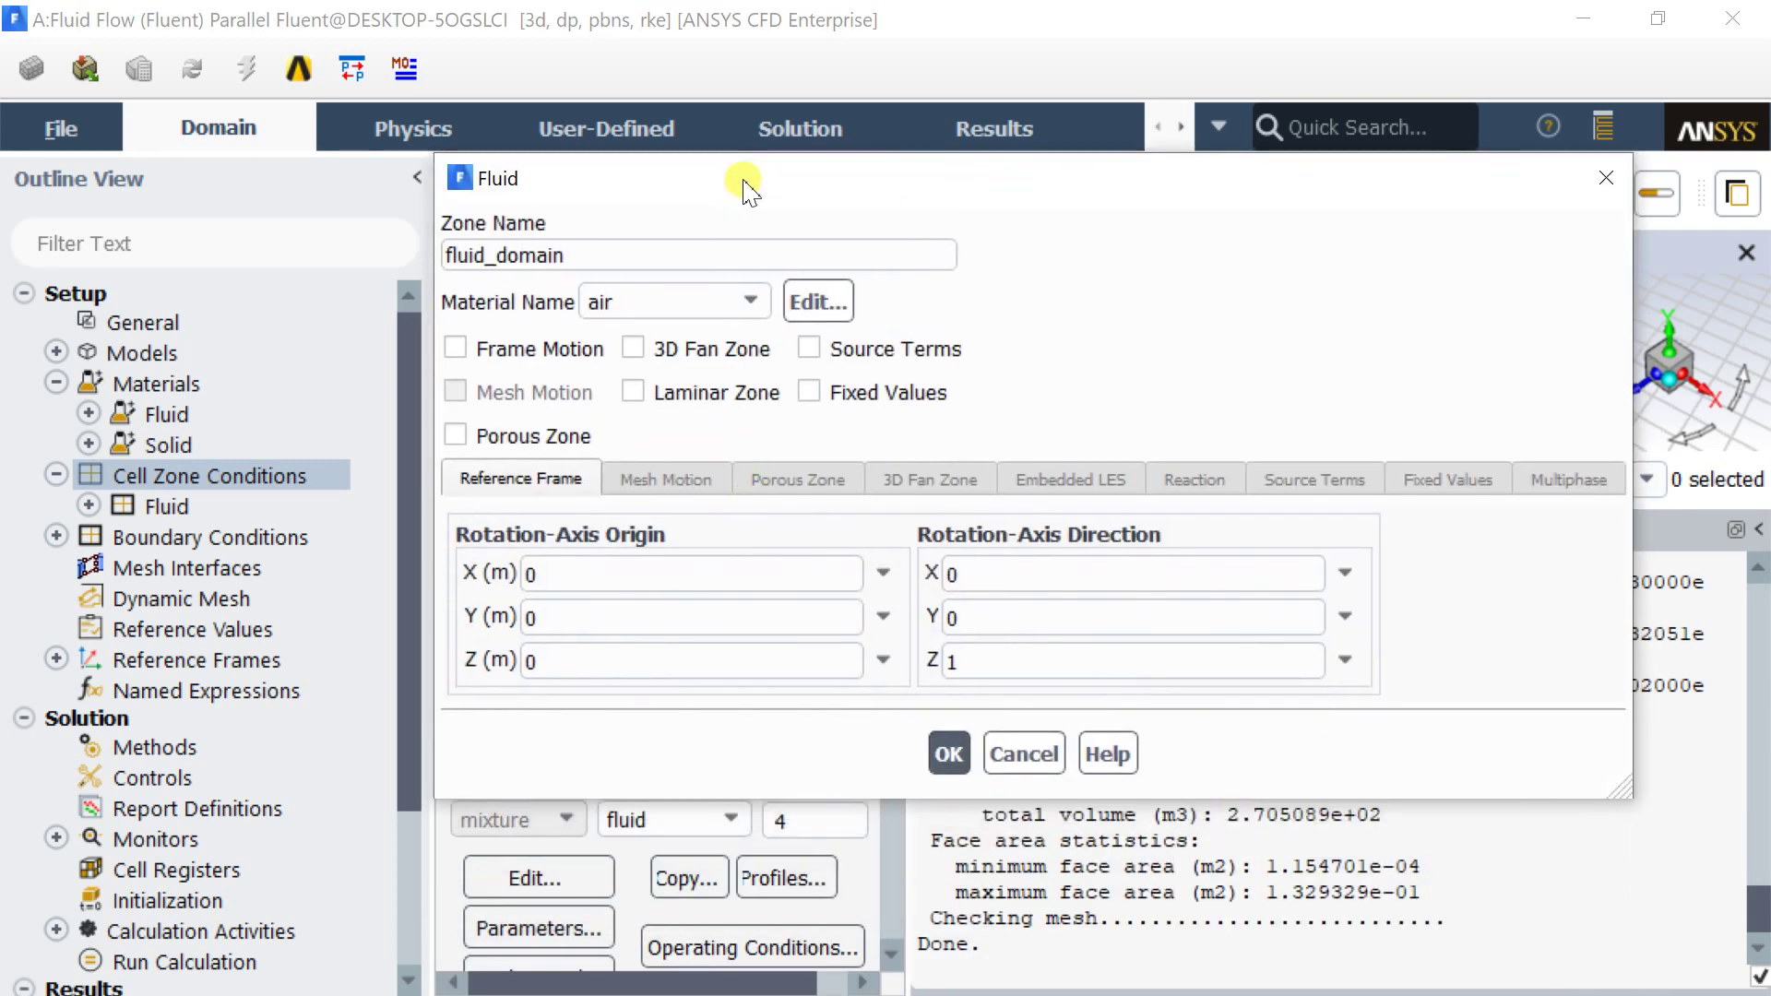
{"action": "left_click", "coordinate": [745, 300]}
{"action": "left_click", "coordinate": [738, 305]}
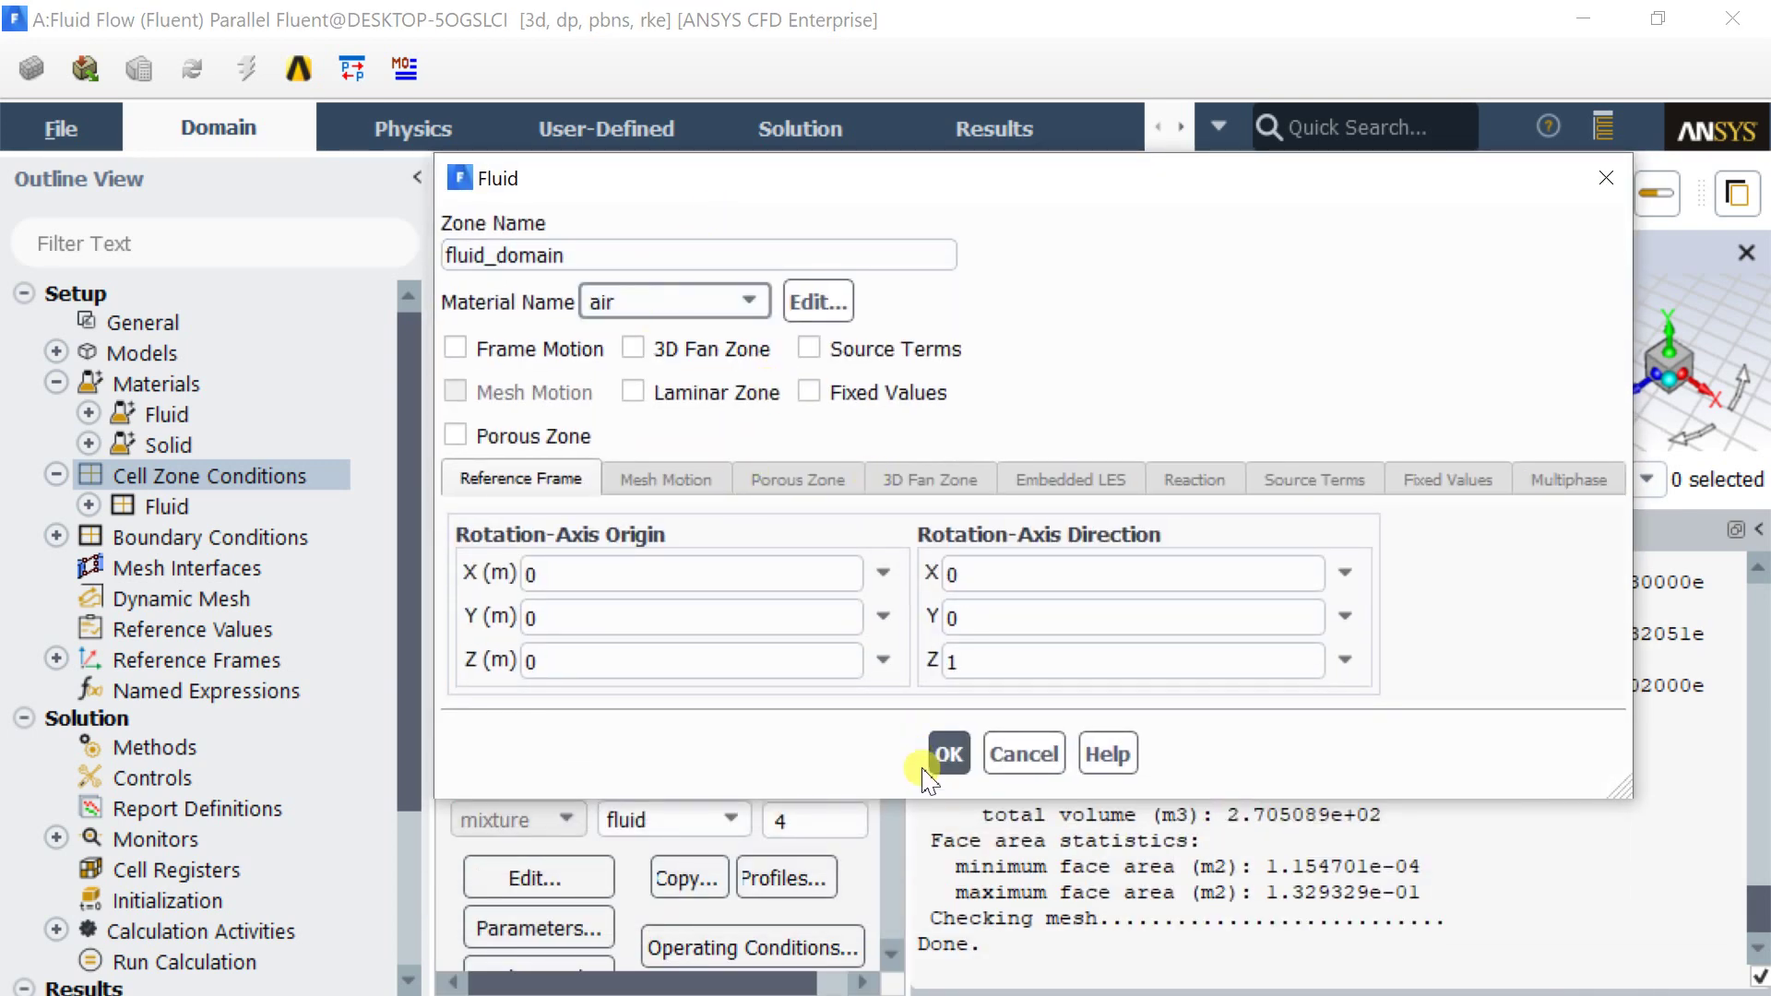
{"action": "left_click", "coordinate": [946, 751]}
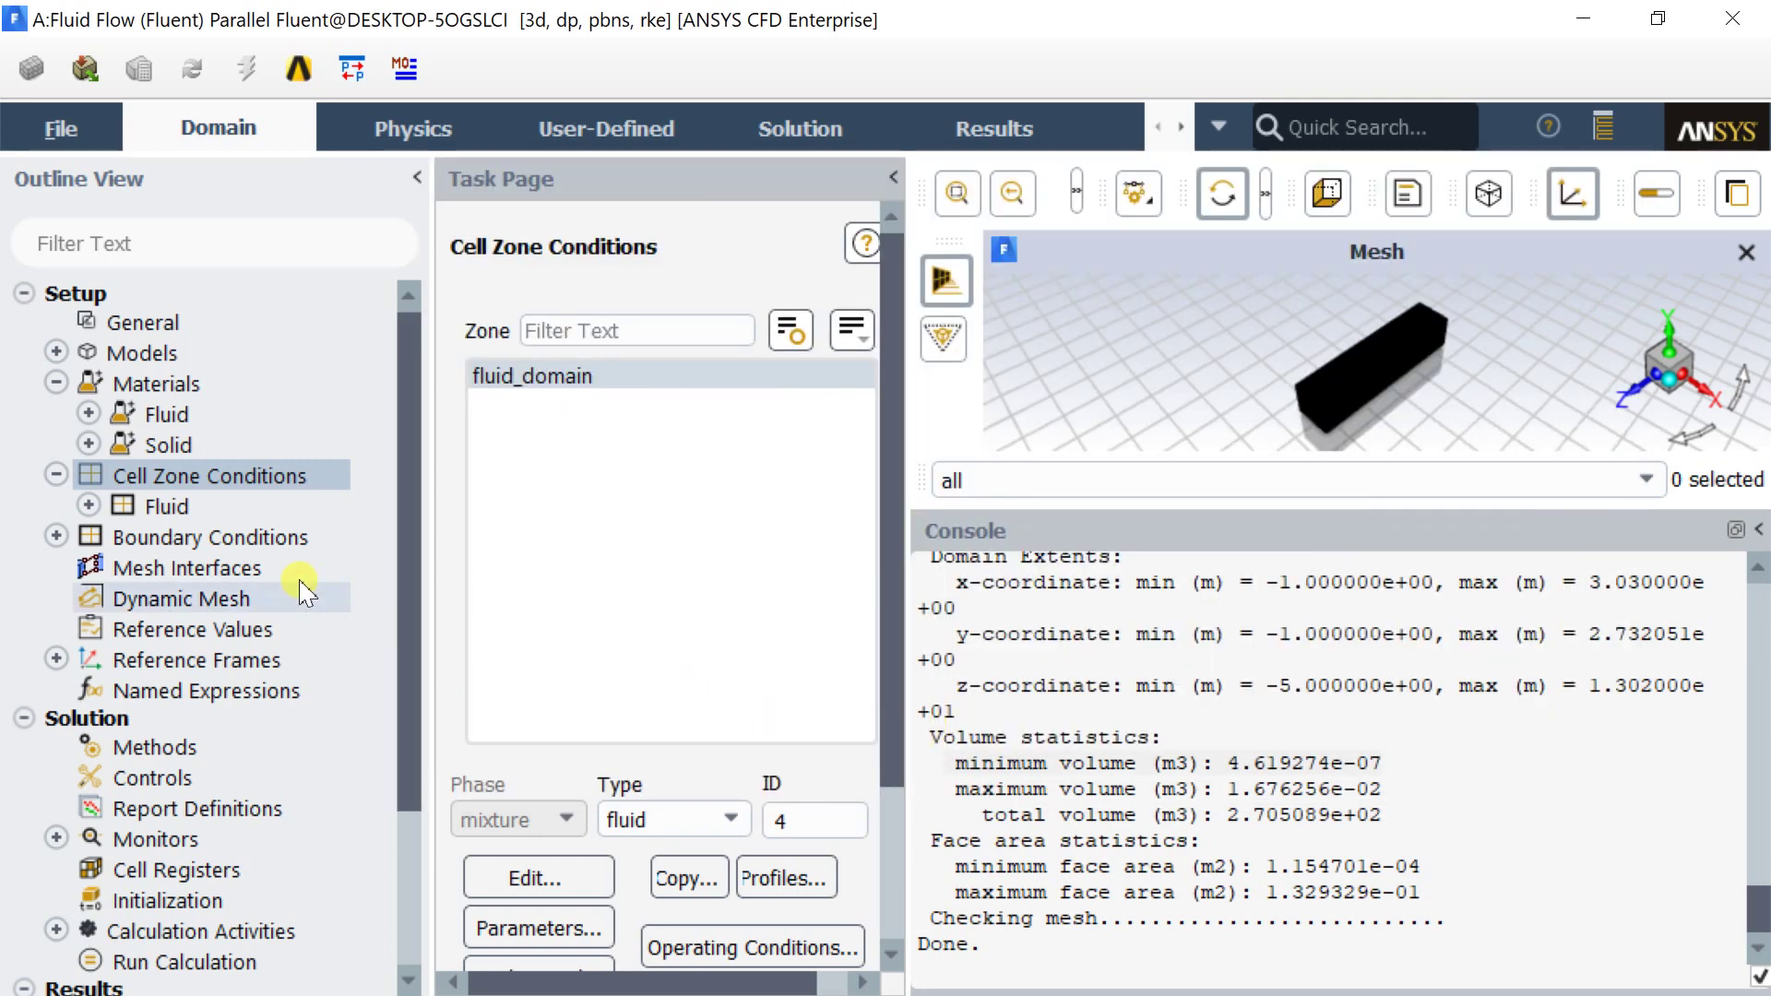
- Verify the inlet zone stays a velocity-inlet, viewing its velocity settings and cancelling without changes
{"action": "double_click", "coordinate": [268, 538]}
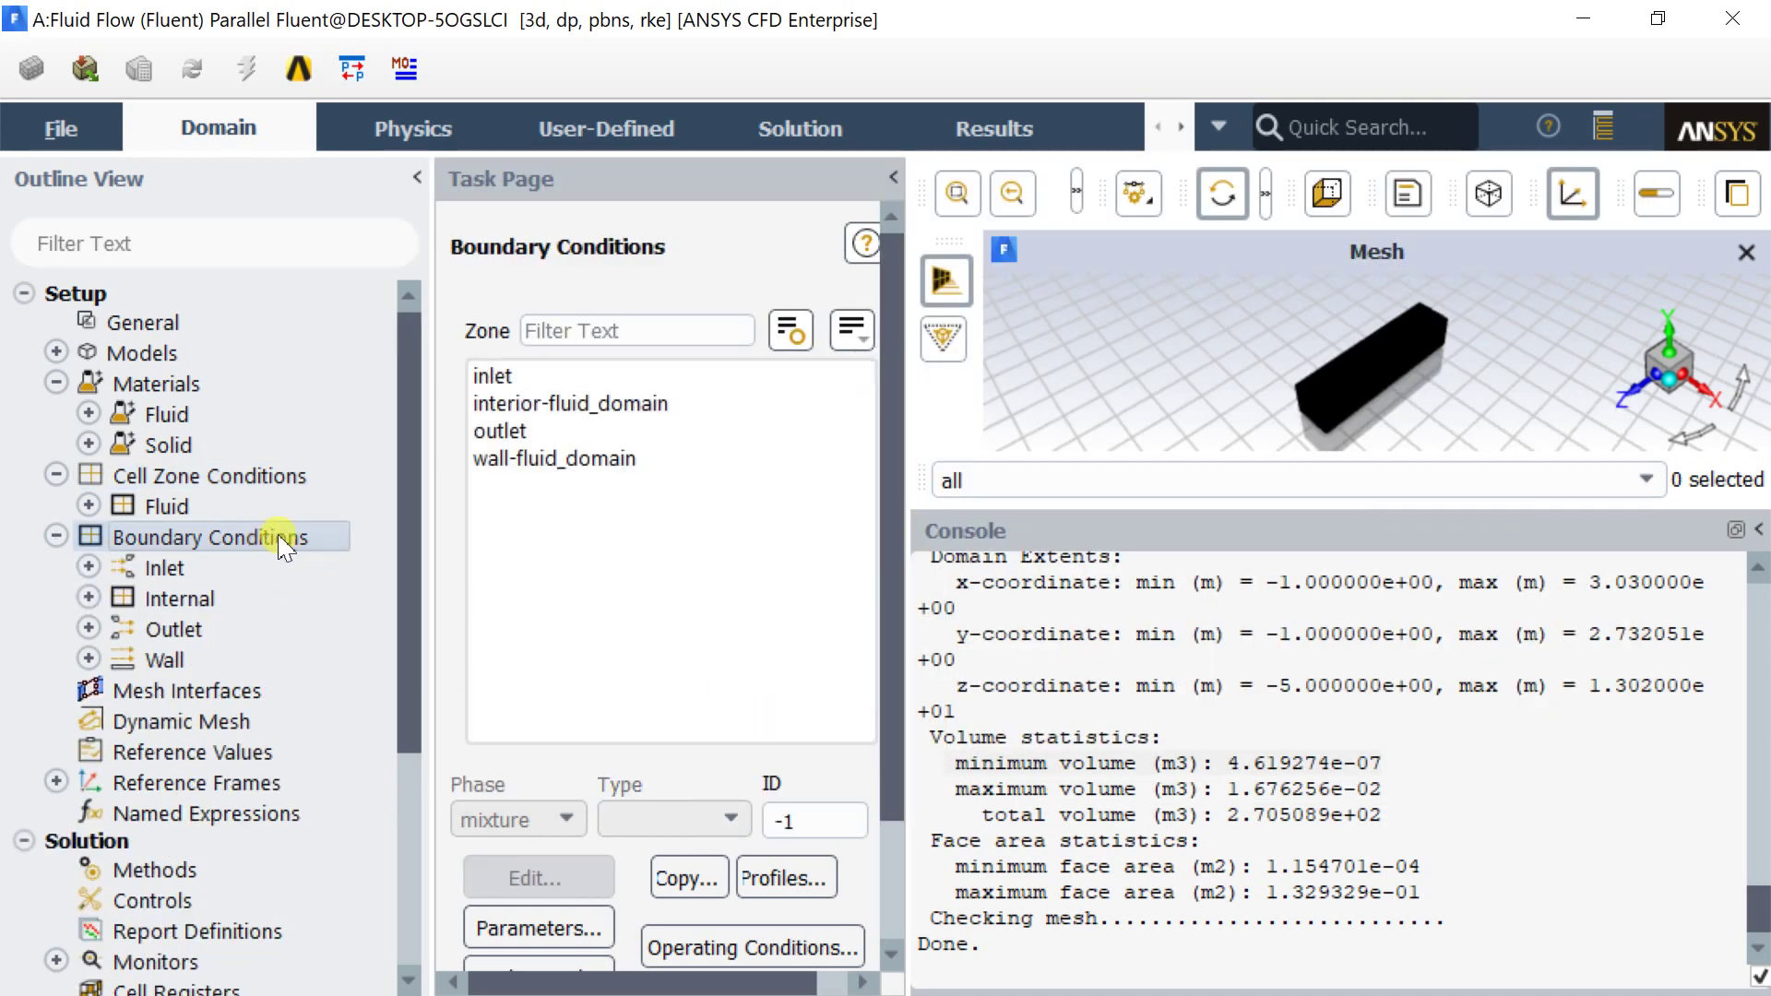
{"action": "left_click", "coordinate": [674, 375]}
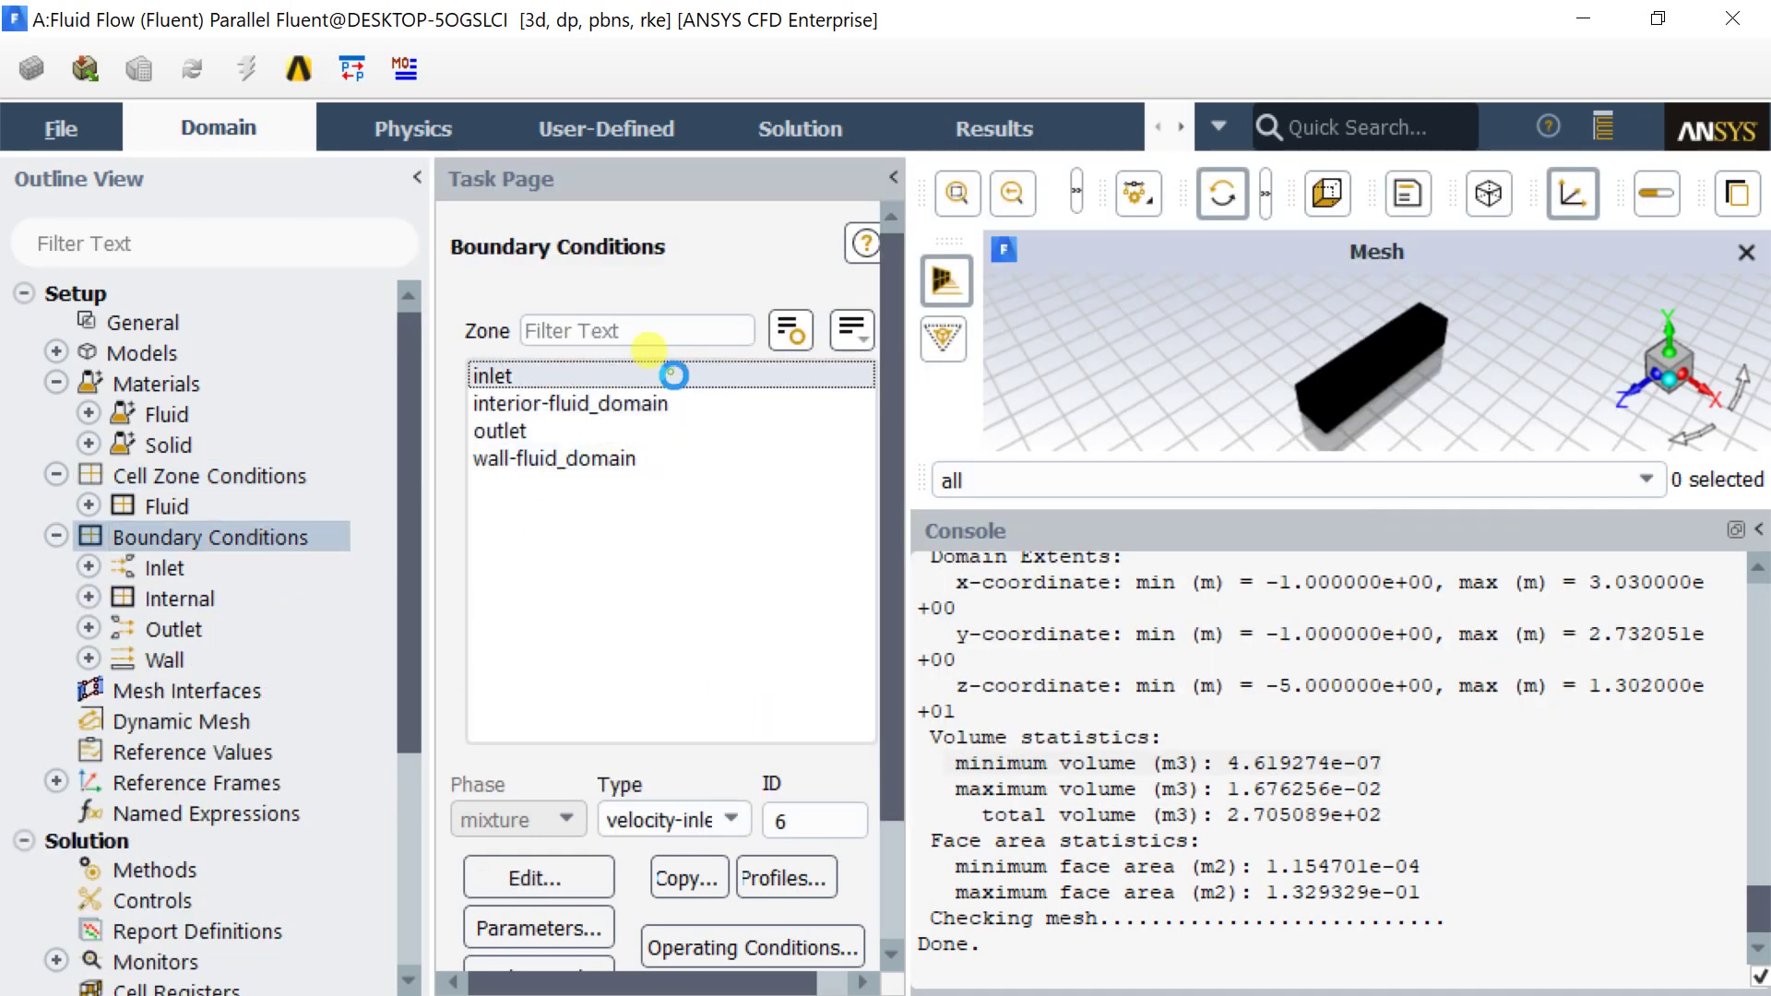
{"action": "left_click", "coordinate": [657, 823]}
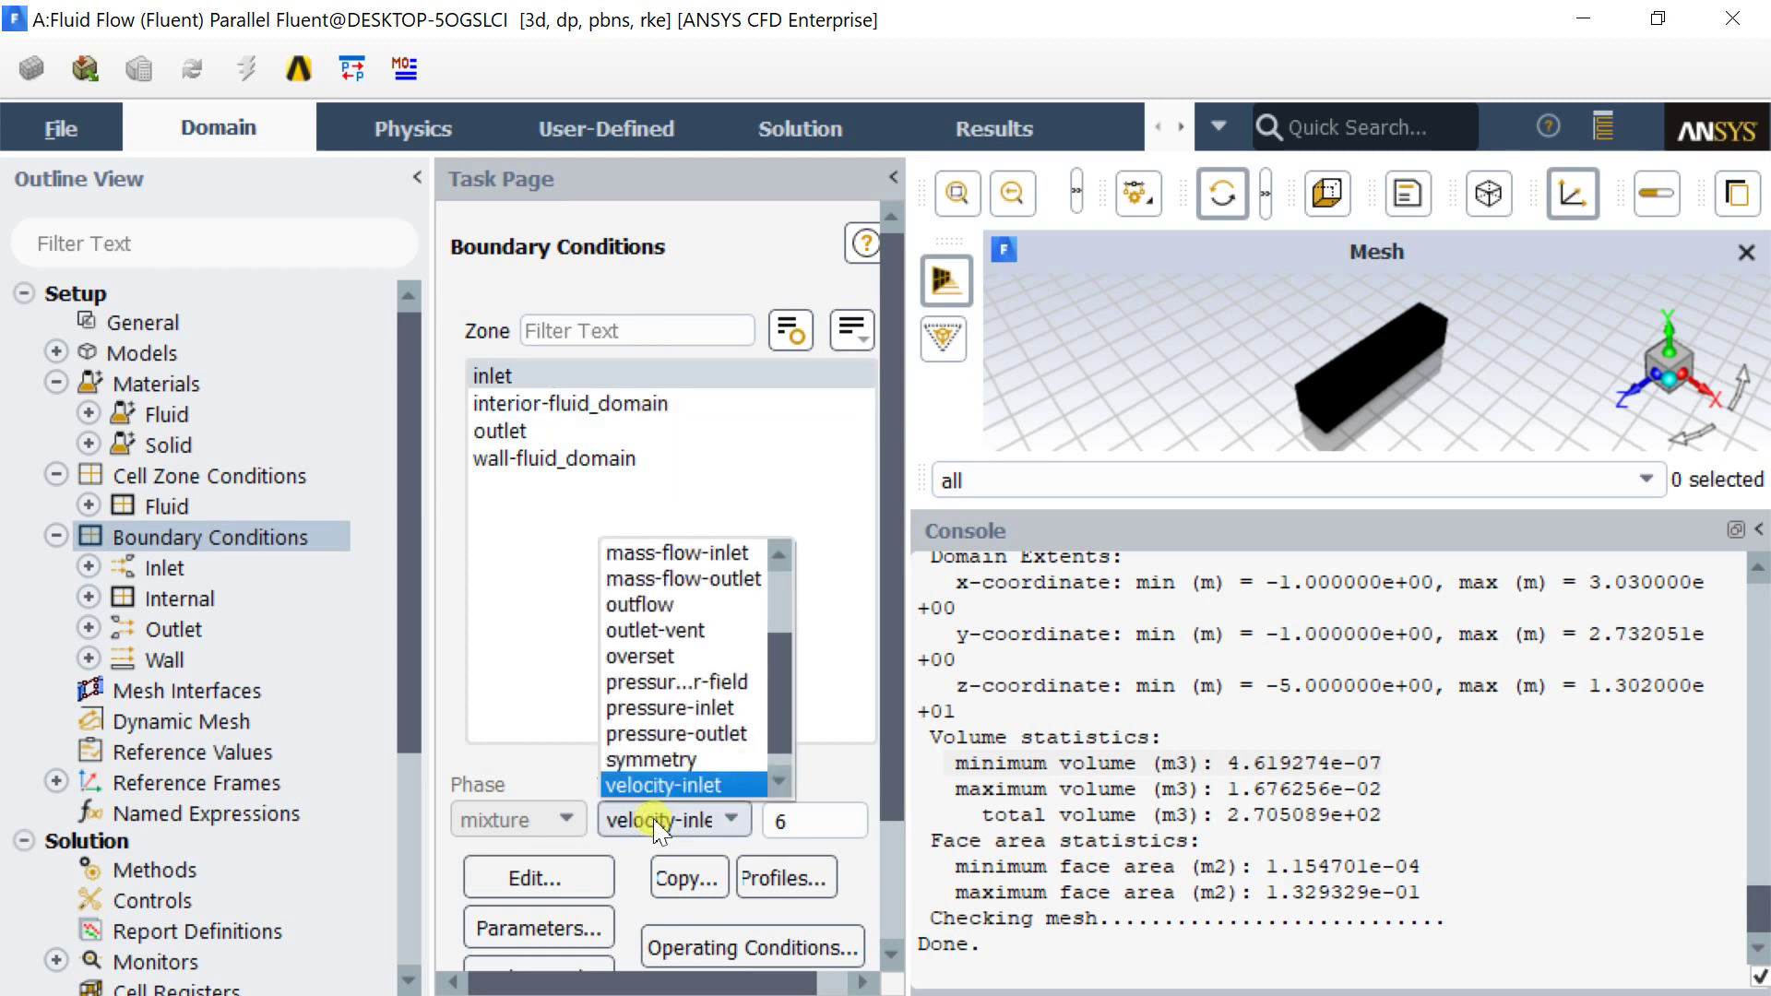
{"action": "left_click", "coordinate": [655, 821]}
{"action": "left_click", "coordinate": [512, 884]}
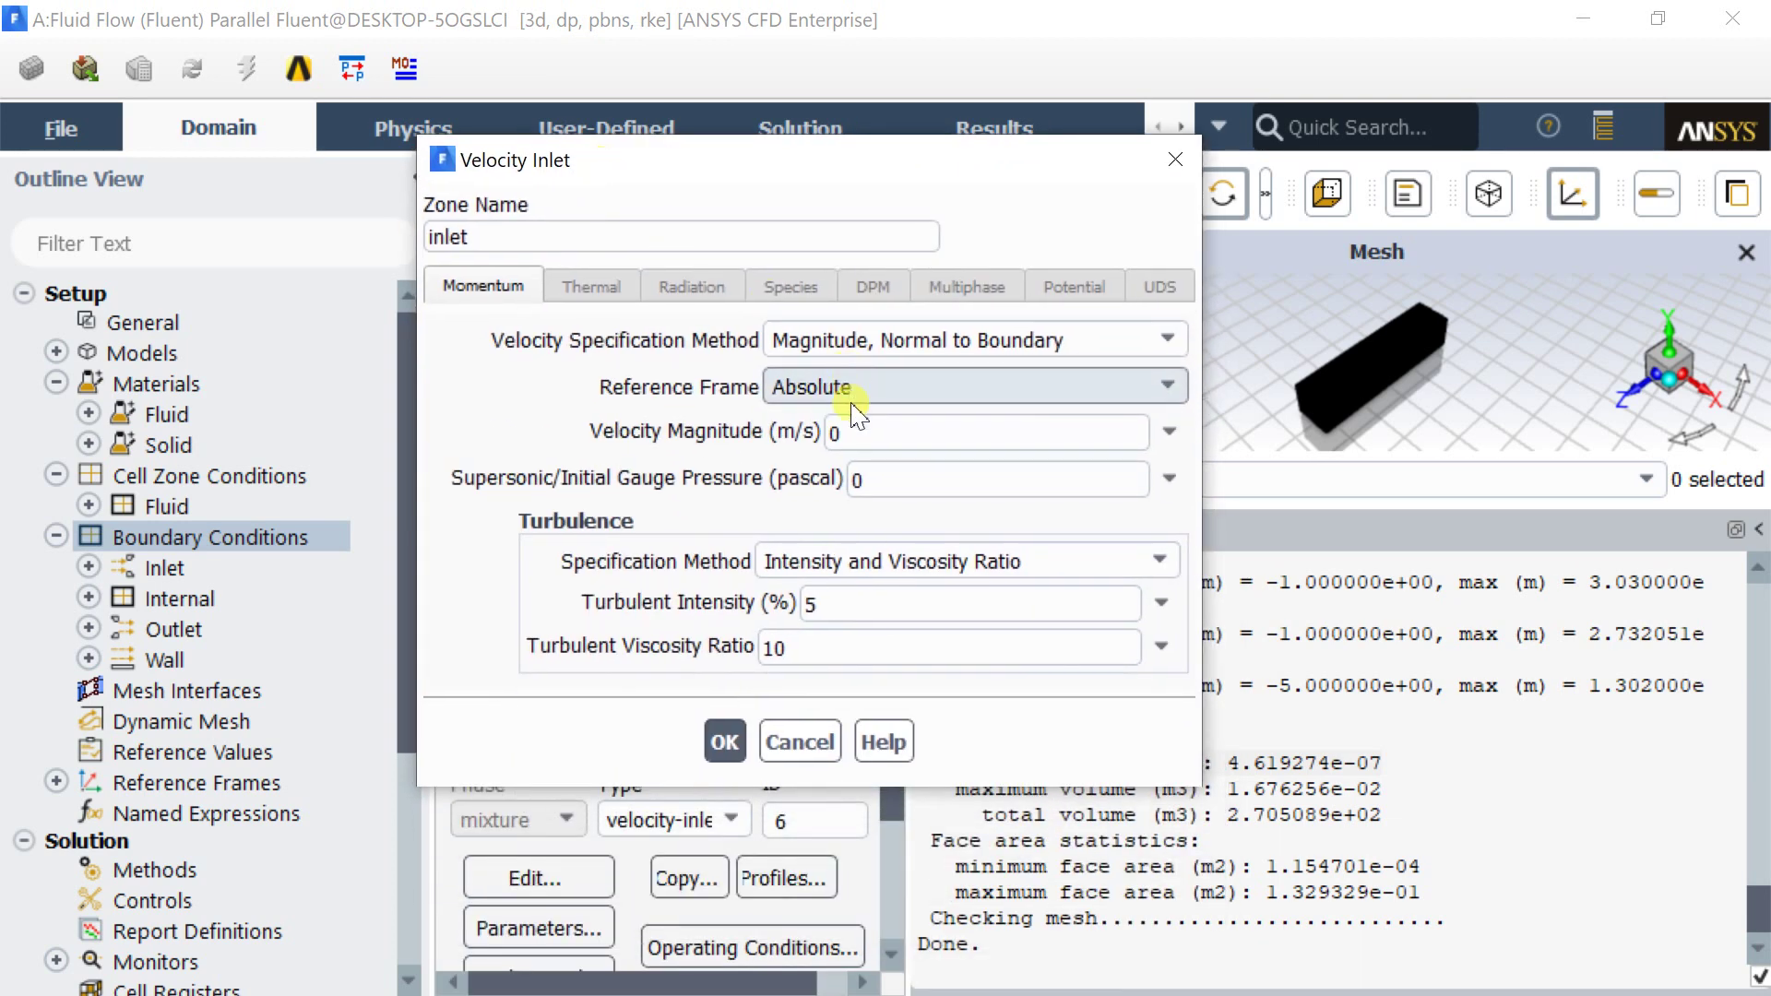
{"action": "left_click", "coordinate": [857, 433]}
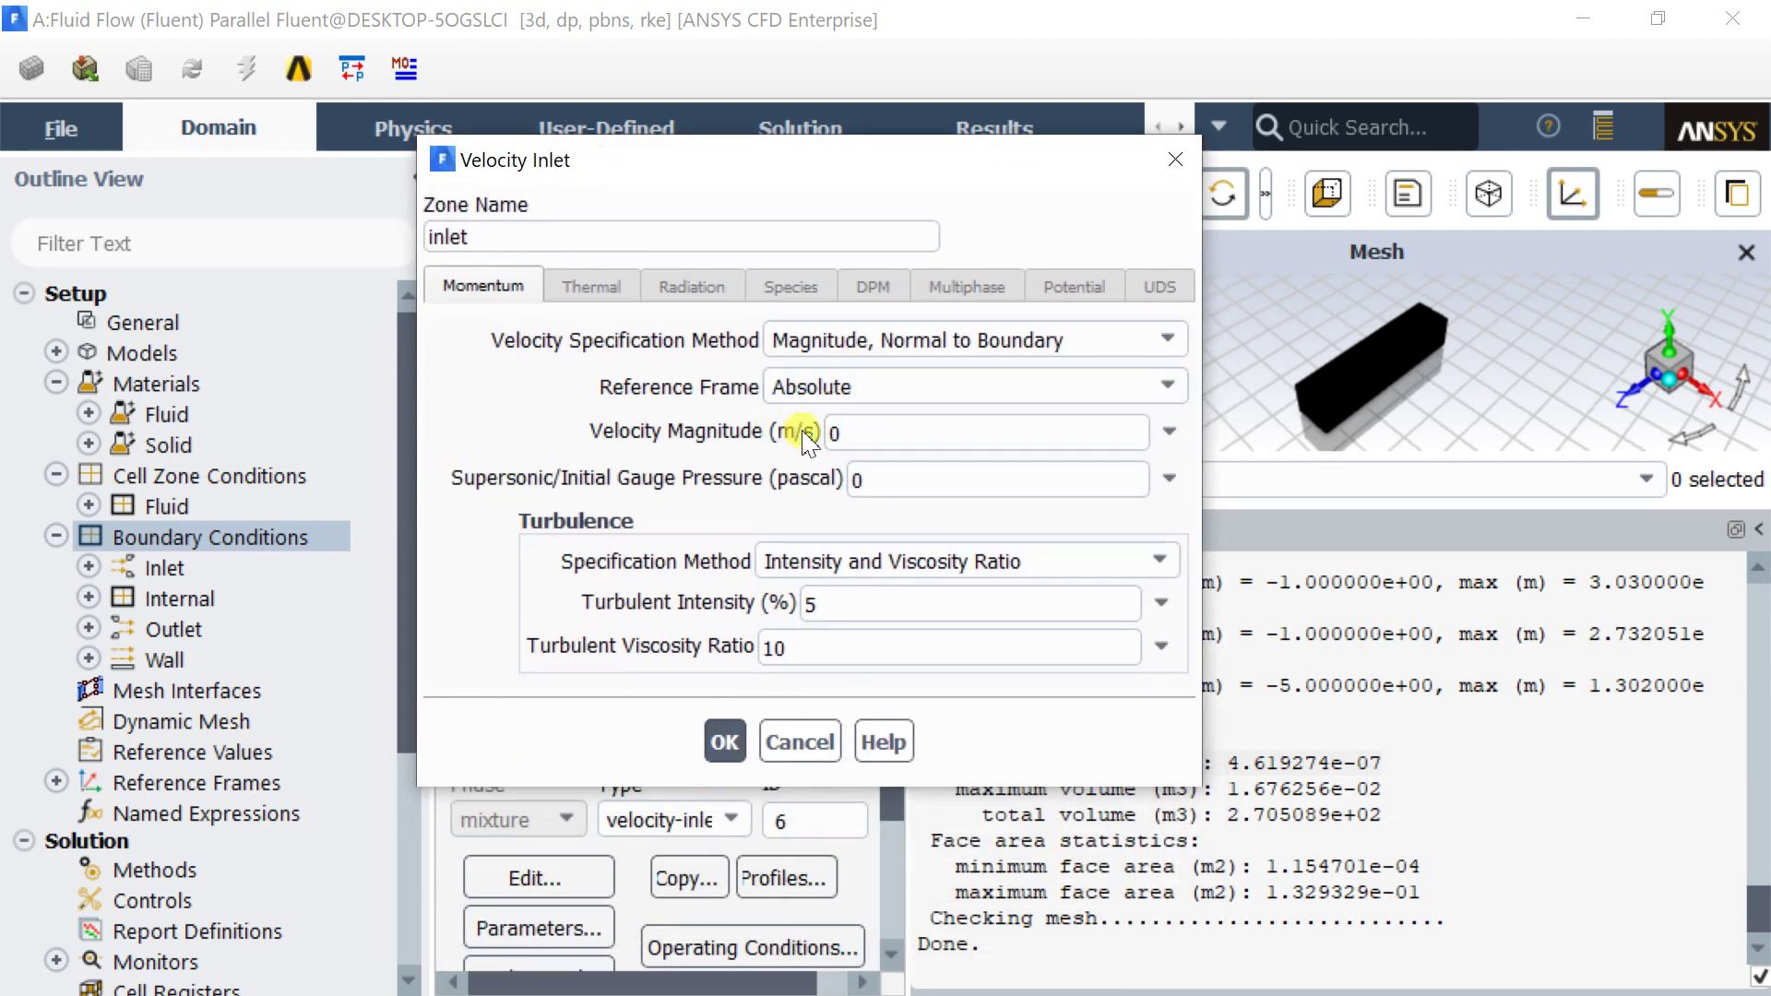
{"action": "left_click", "coordinate": [799, 743]}
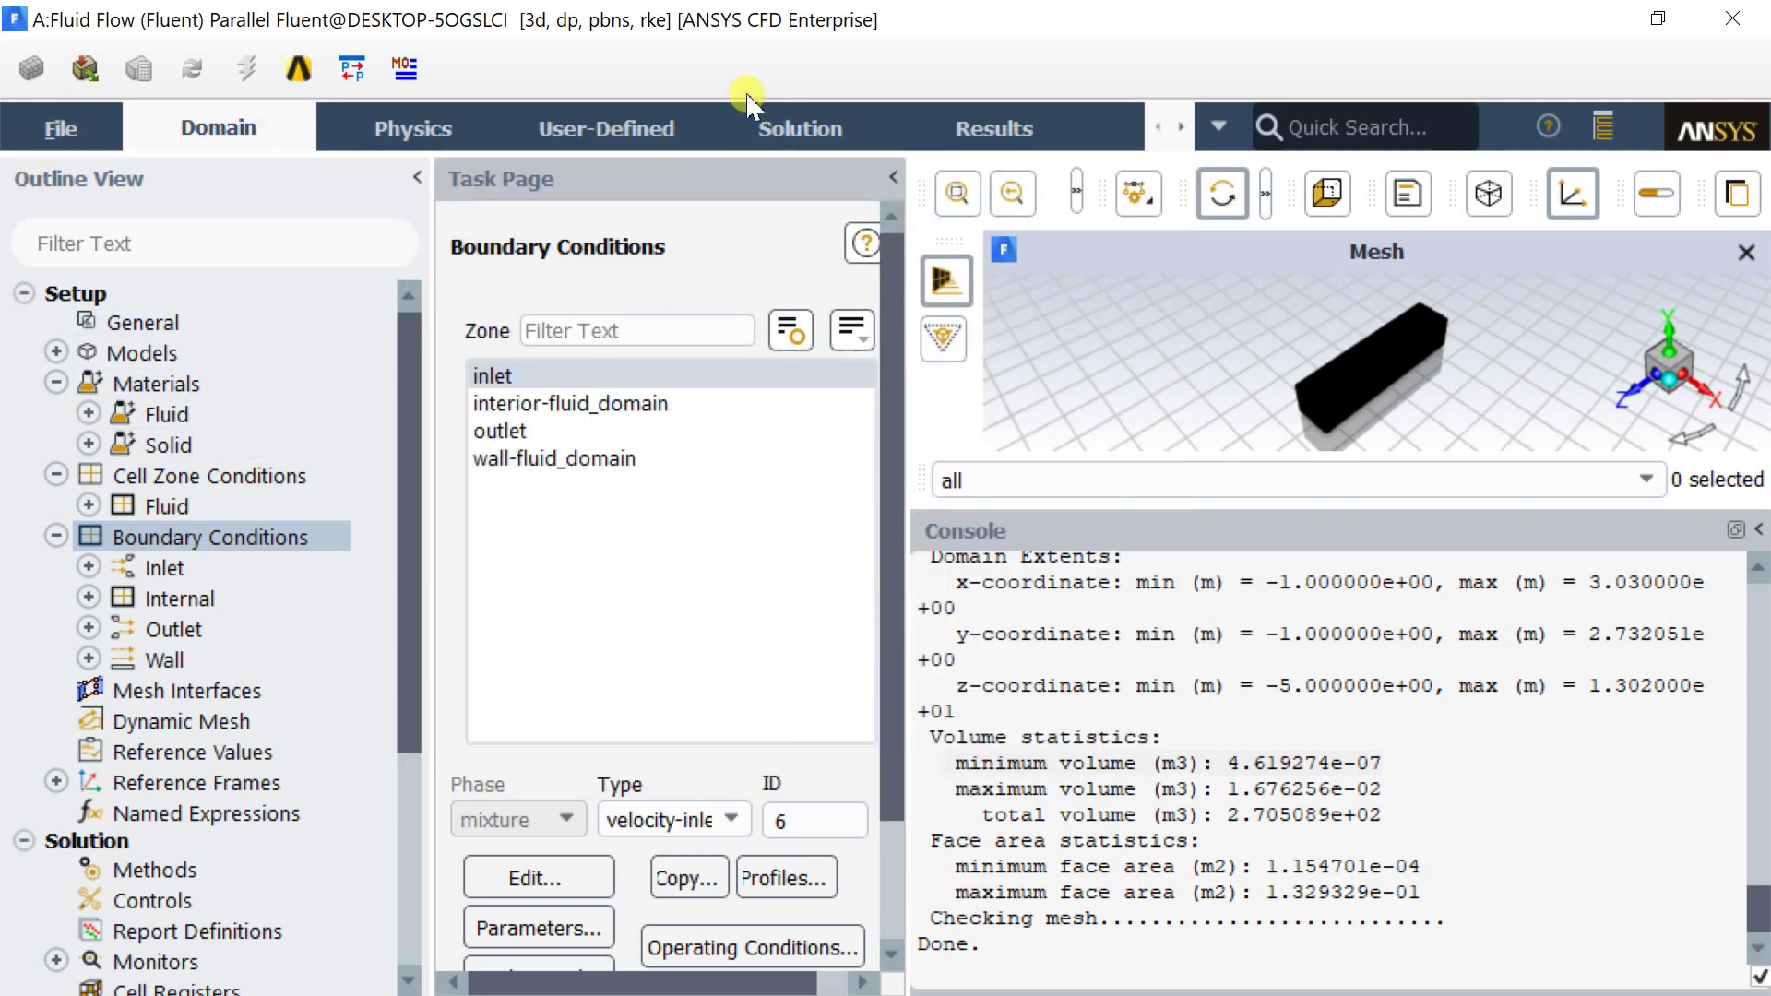
- In Set Units, change the velocity quantity's unit to km/h
{"action": "left_click", "coordinate": [633, 129]}
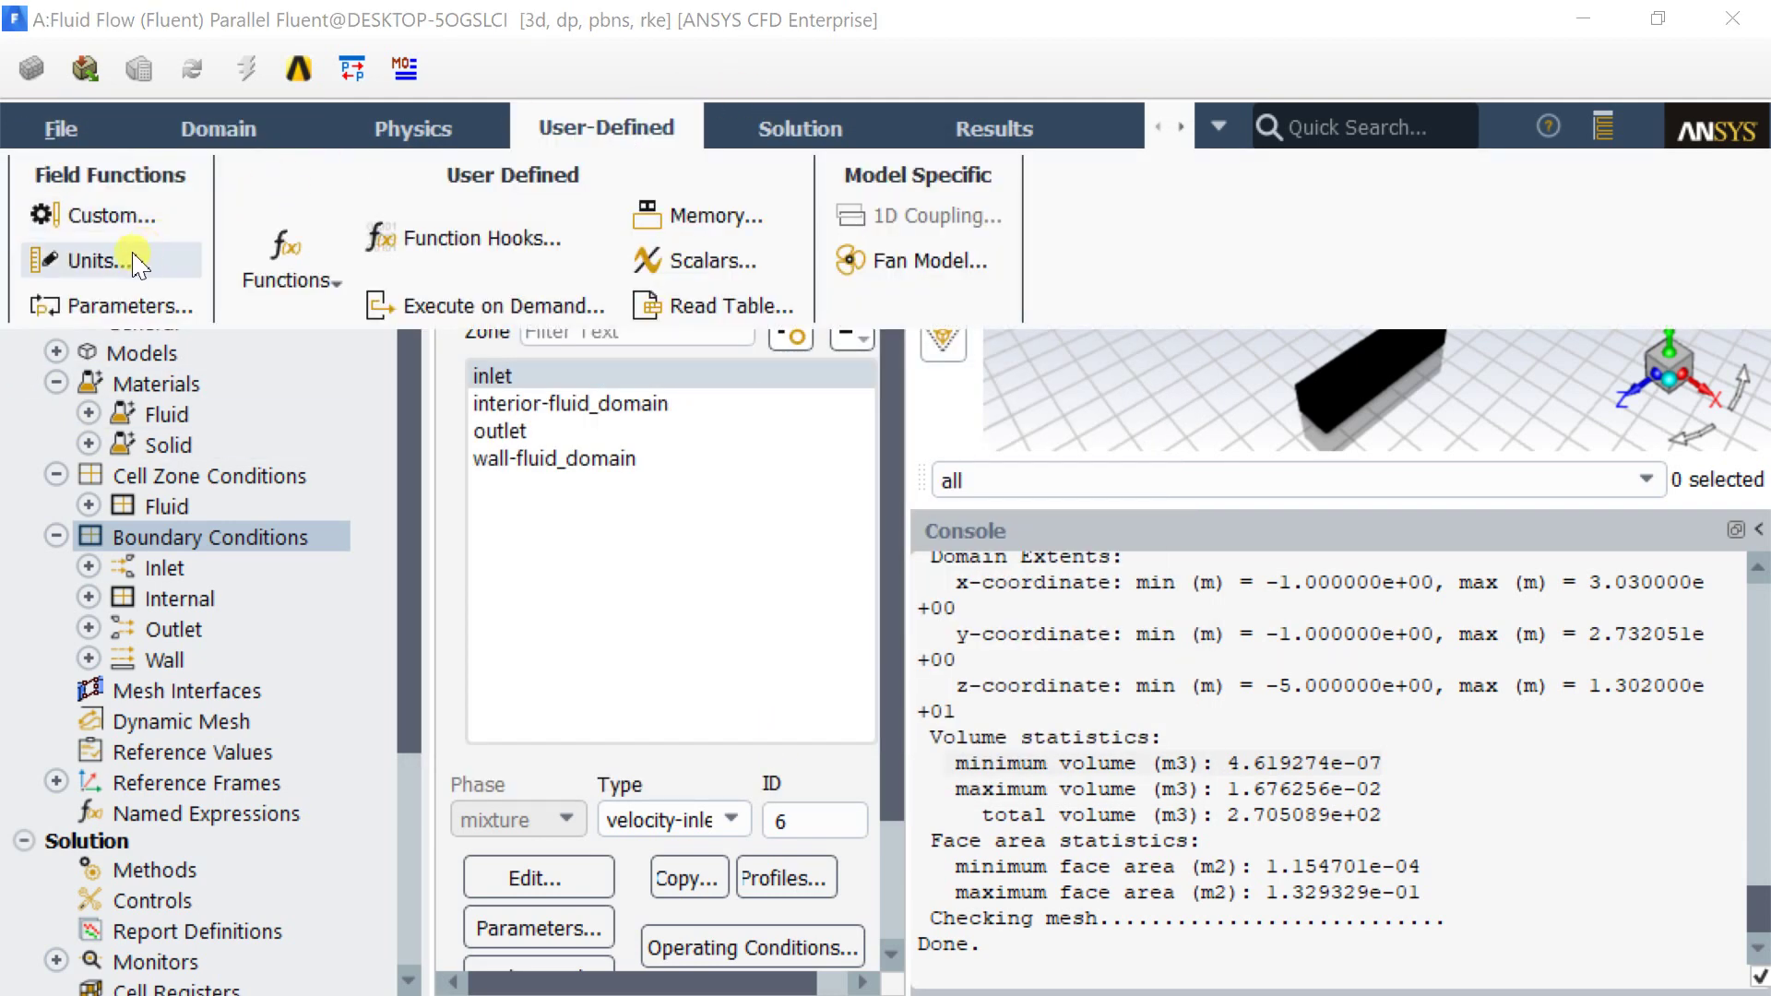
{"action": "left_click_drag", "start_coordinate": [514, 384], "coordinate": [353, 230]}
{"action": "scroll", "coordinate": [359, 424], "scroll_direction": "down", "scroll_amount": 2}
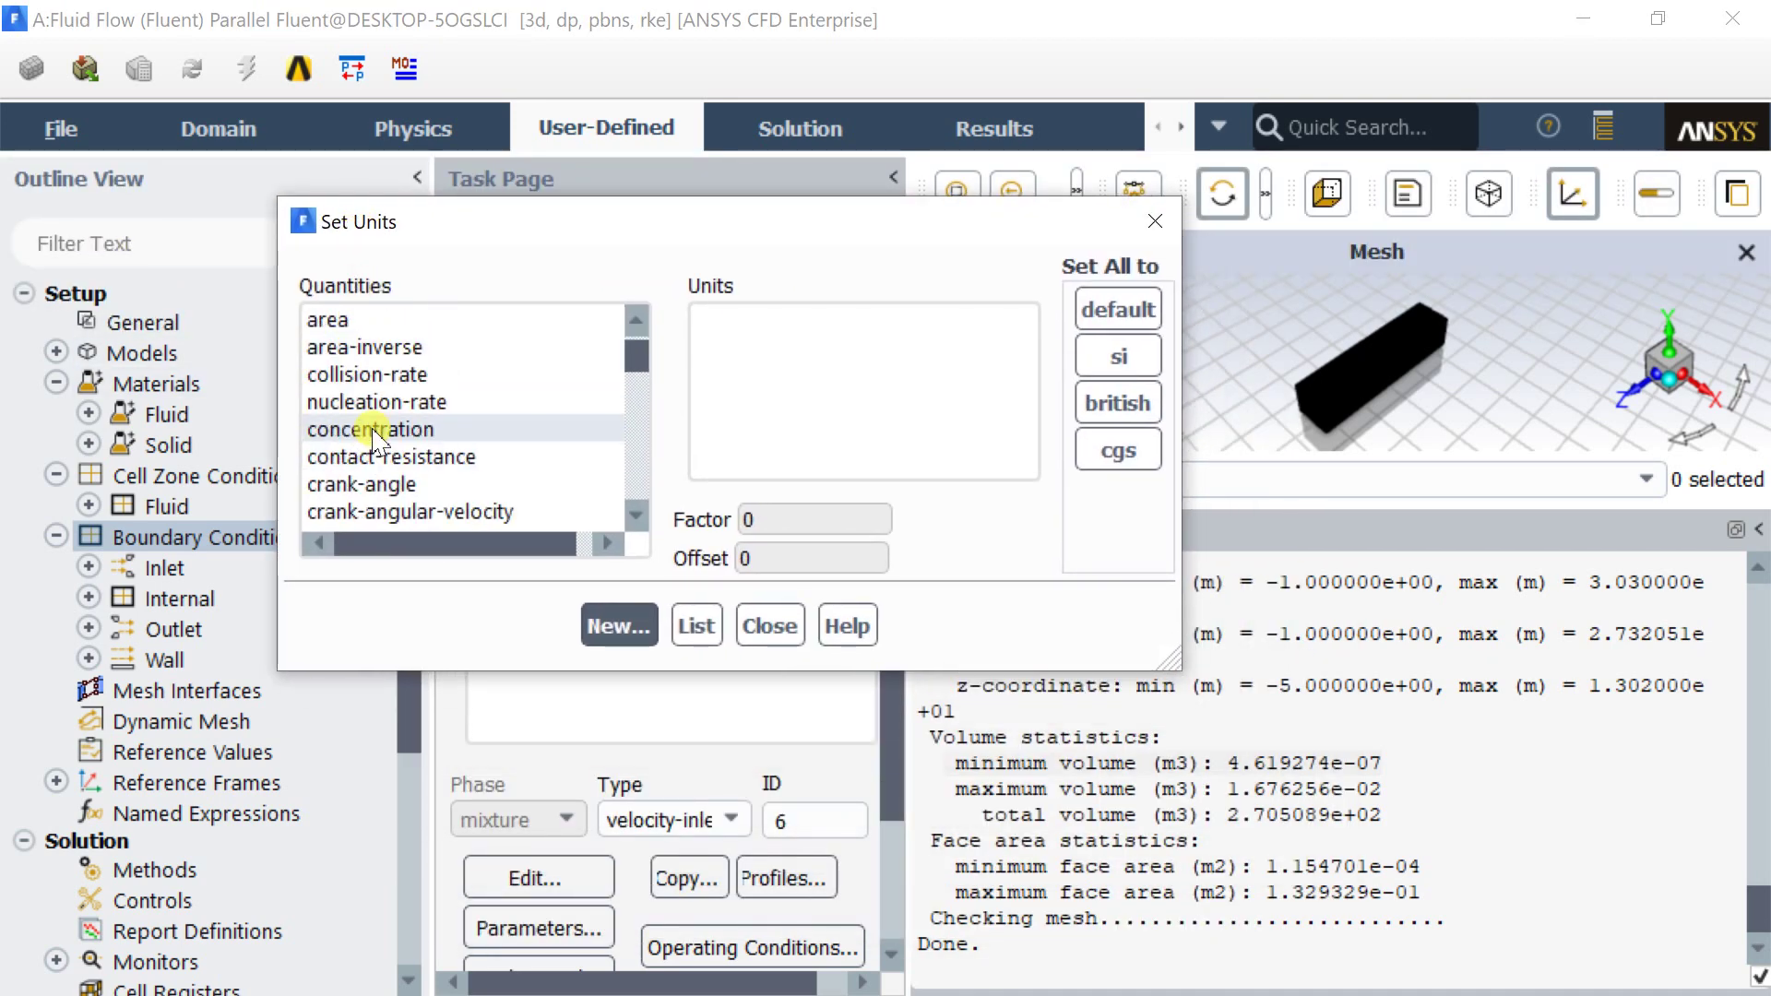
{"action": "scroll", "coordinate": [374, 441], "scroll_direction": "down", "scroll_amount": 16}
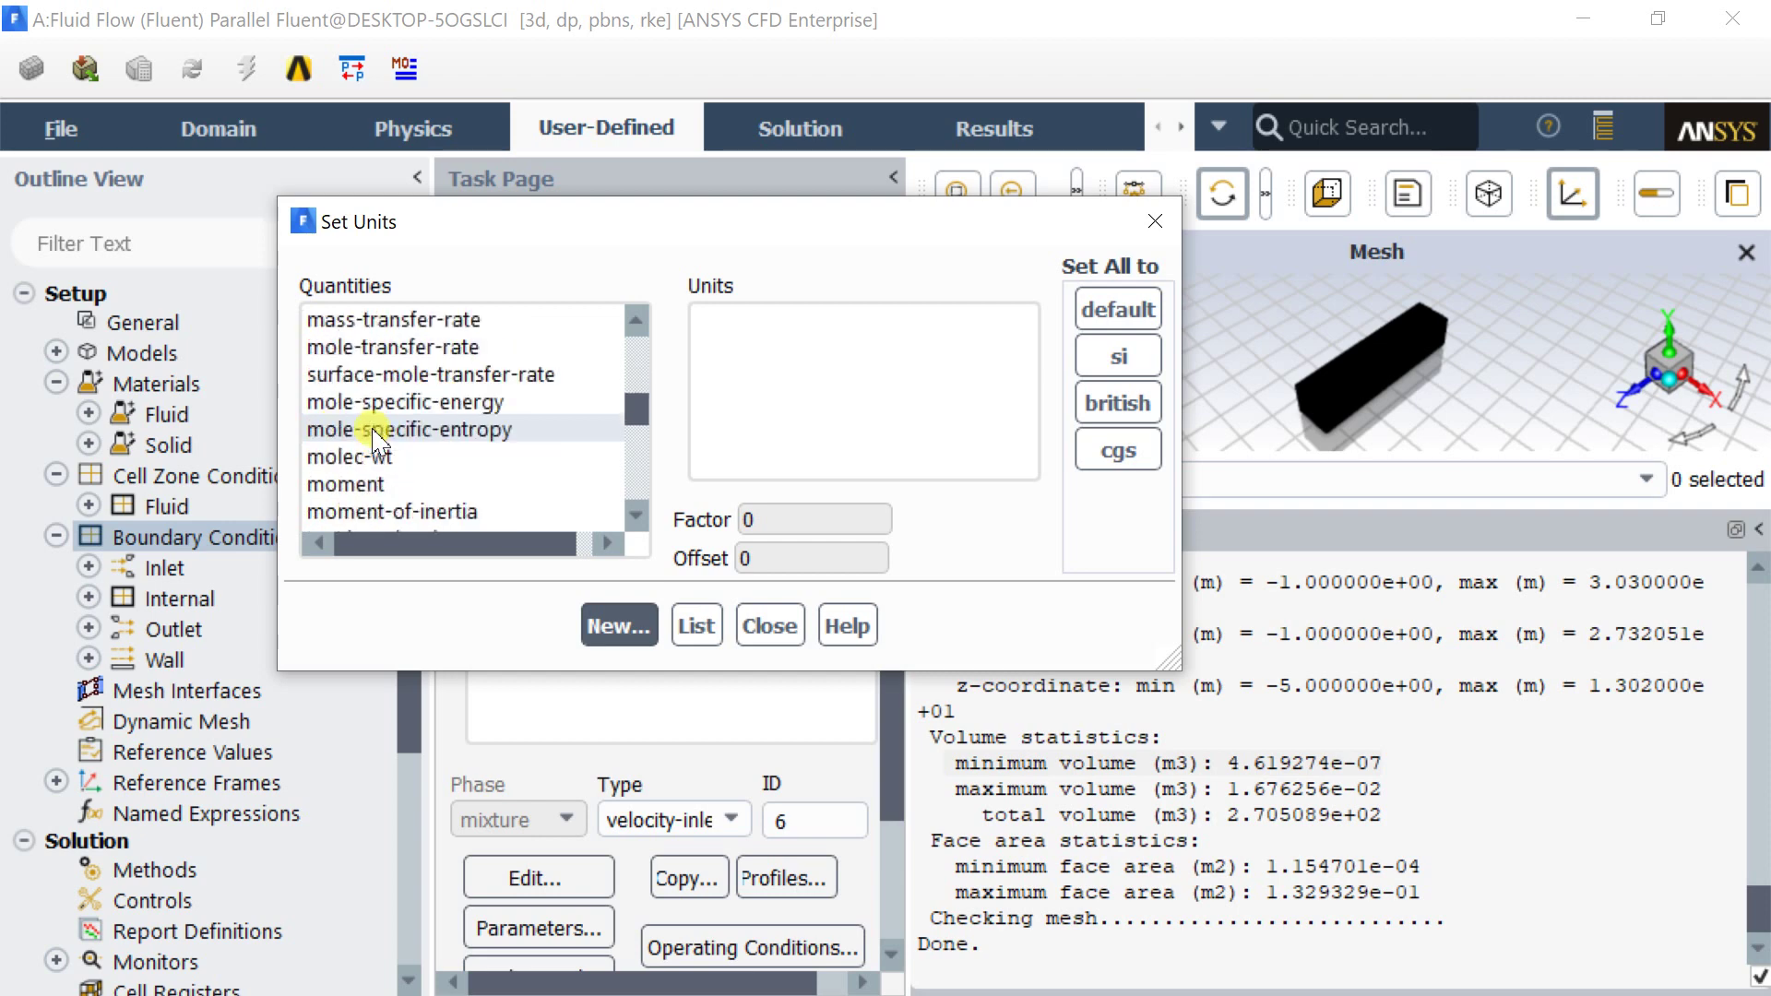
{"action": "scroll", "coordinate": [373, 443], "scroll_direction": "down", "scroll_amount": 10}
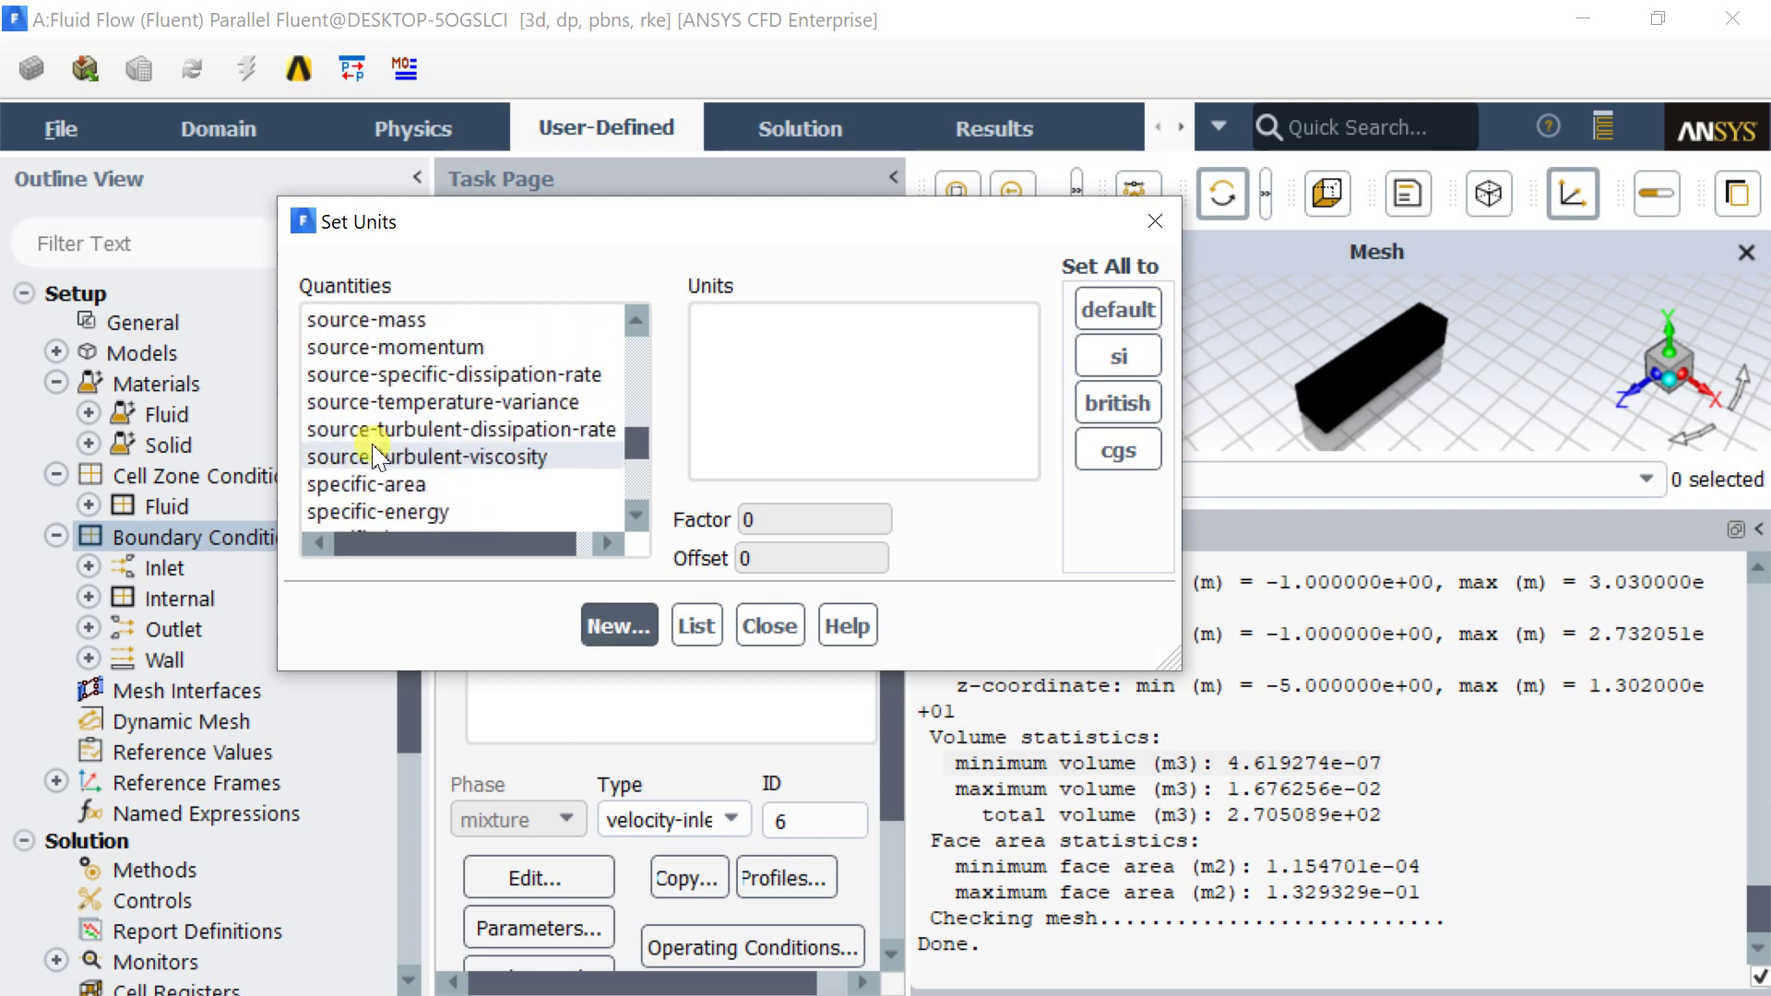
{"action": "scroll", "coordinate": [379, 461], "scroll_direction": "down", "scroll_amount": 10}
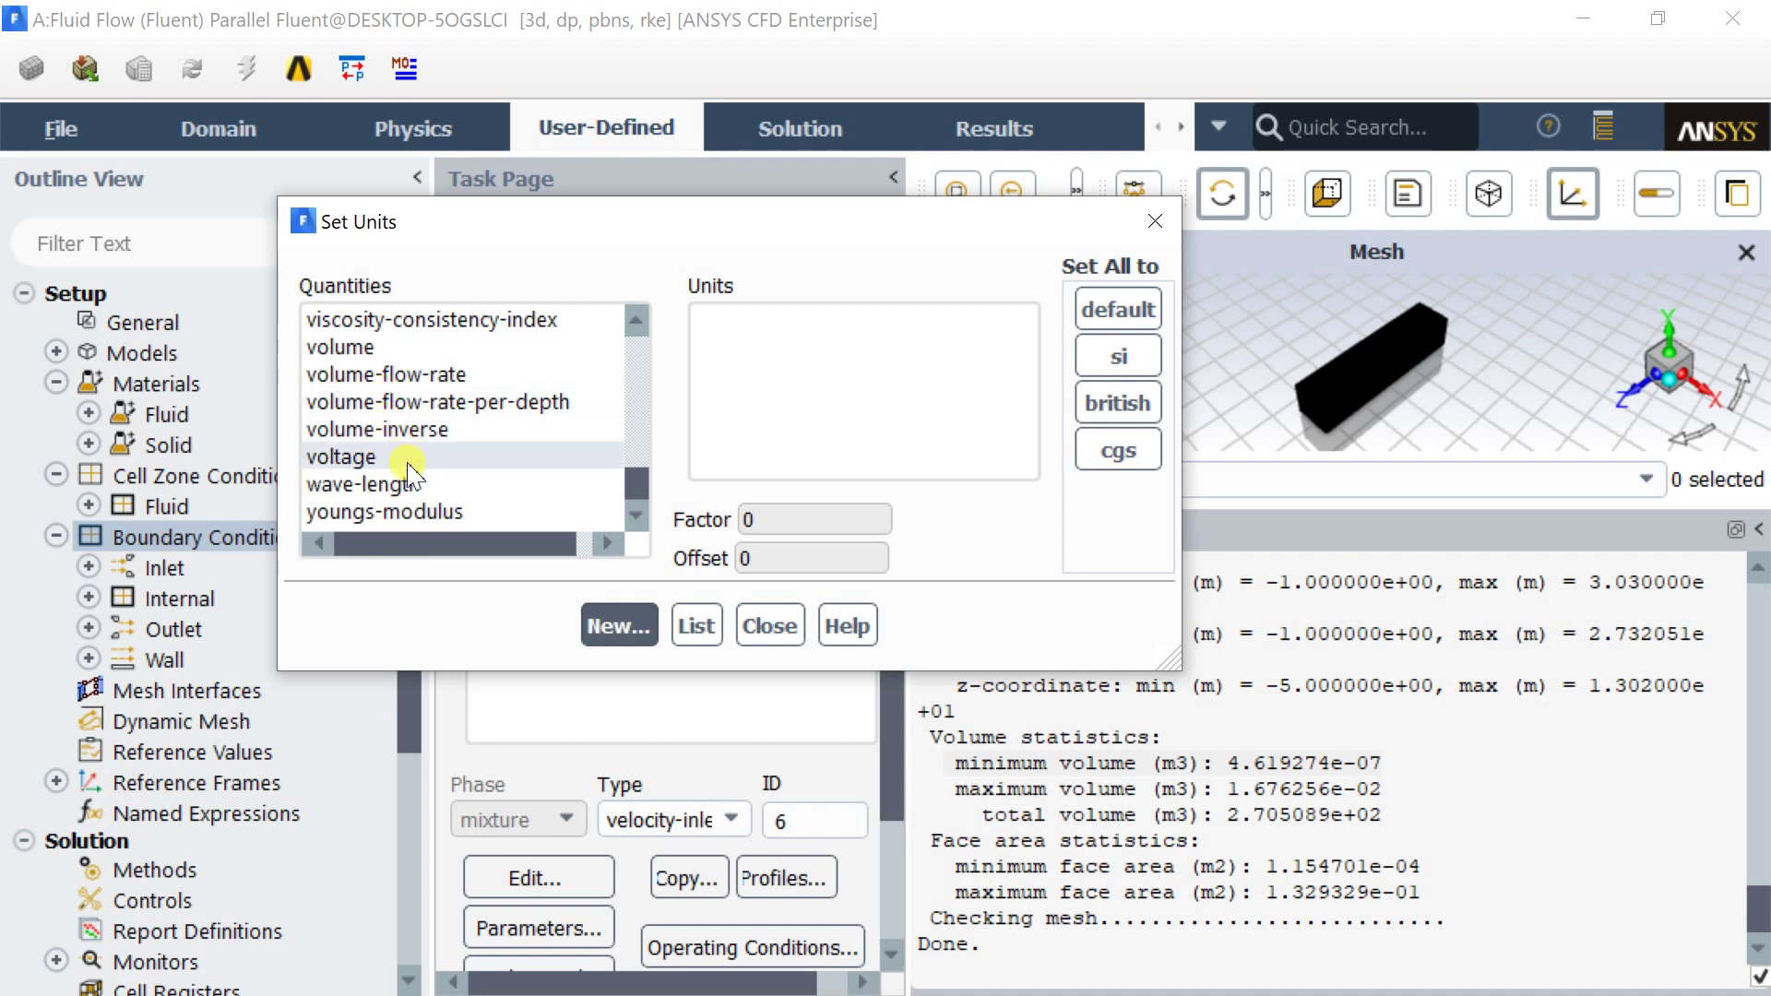
{"action": "scroll", "coordinate": [408, 475], "scroll_direction": "up", "scroll_amount": 1}
{"action": "left_click", "coordinate": [407, 346]}
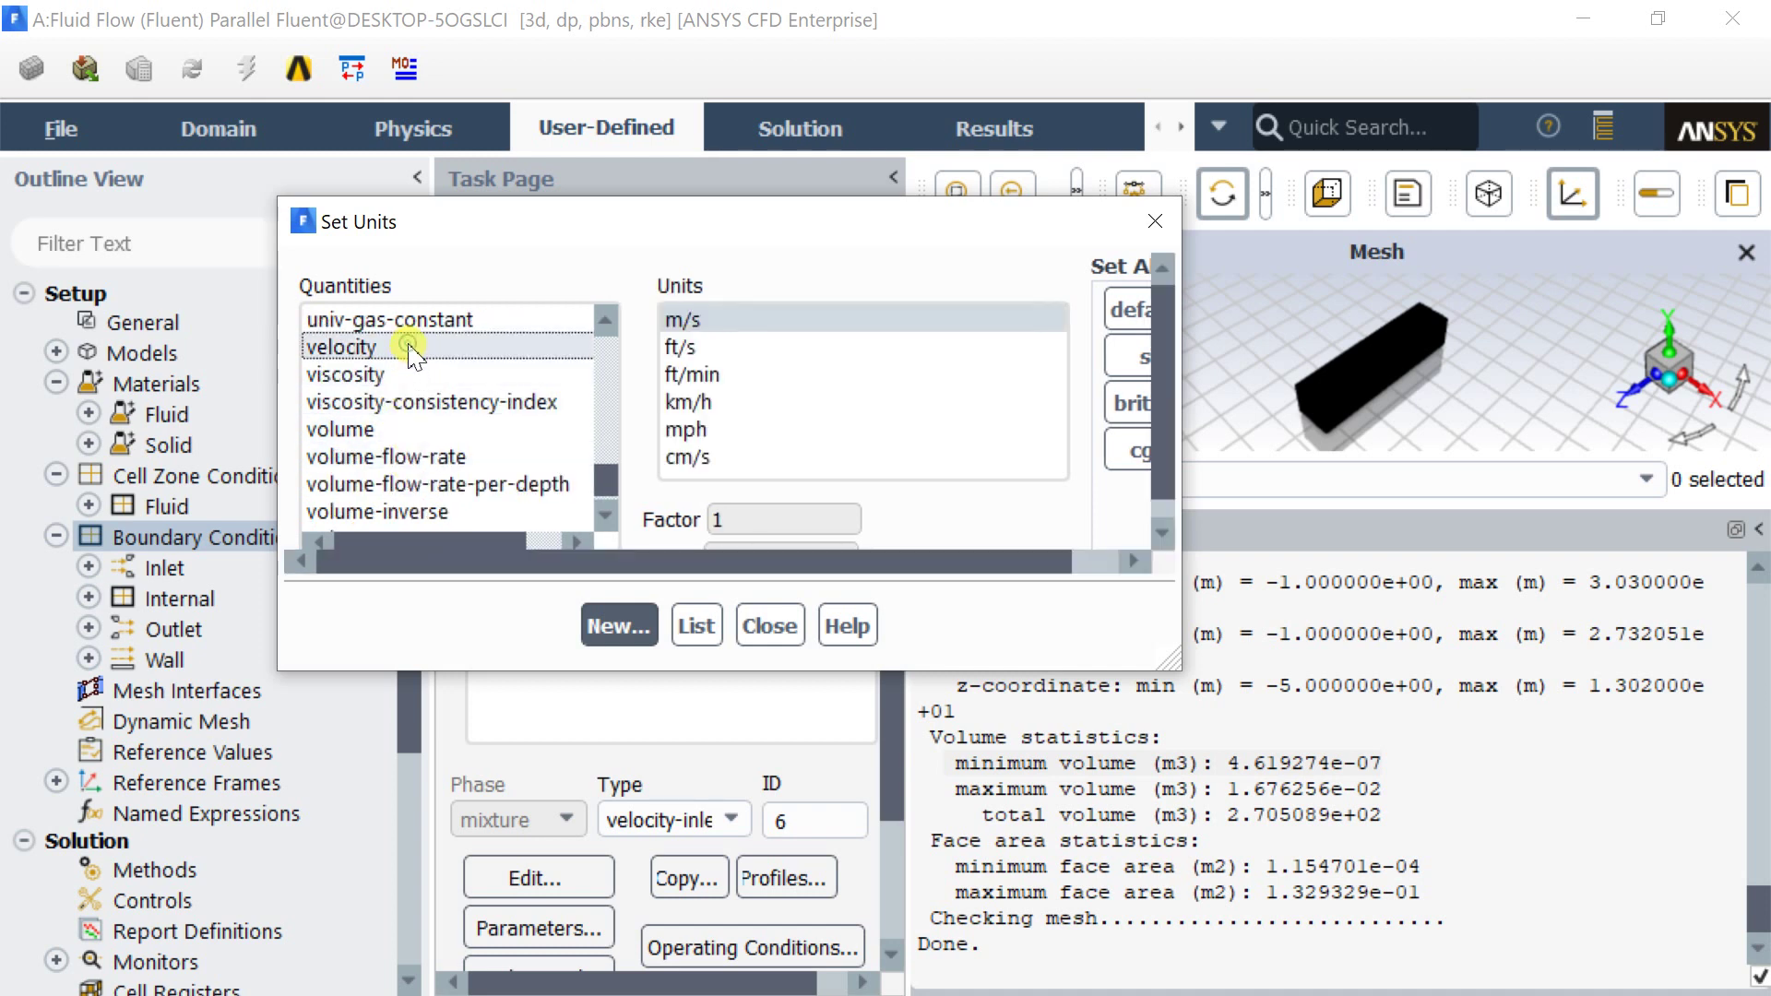
{"action": "left_click", "coordinate": [690, 401]}
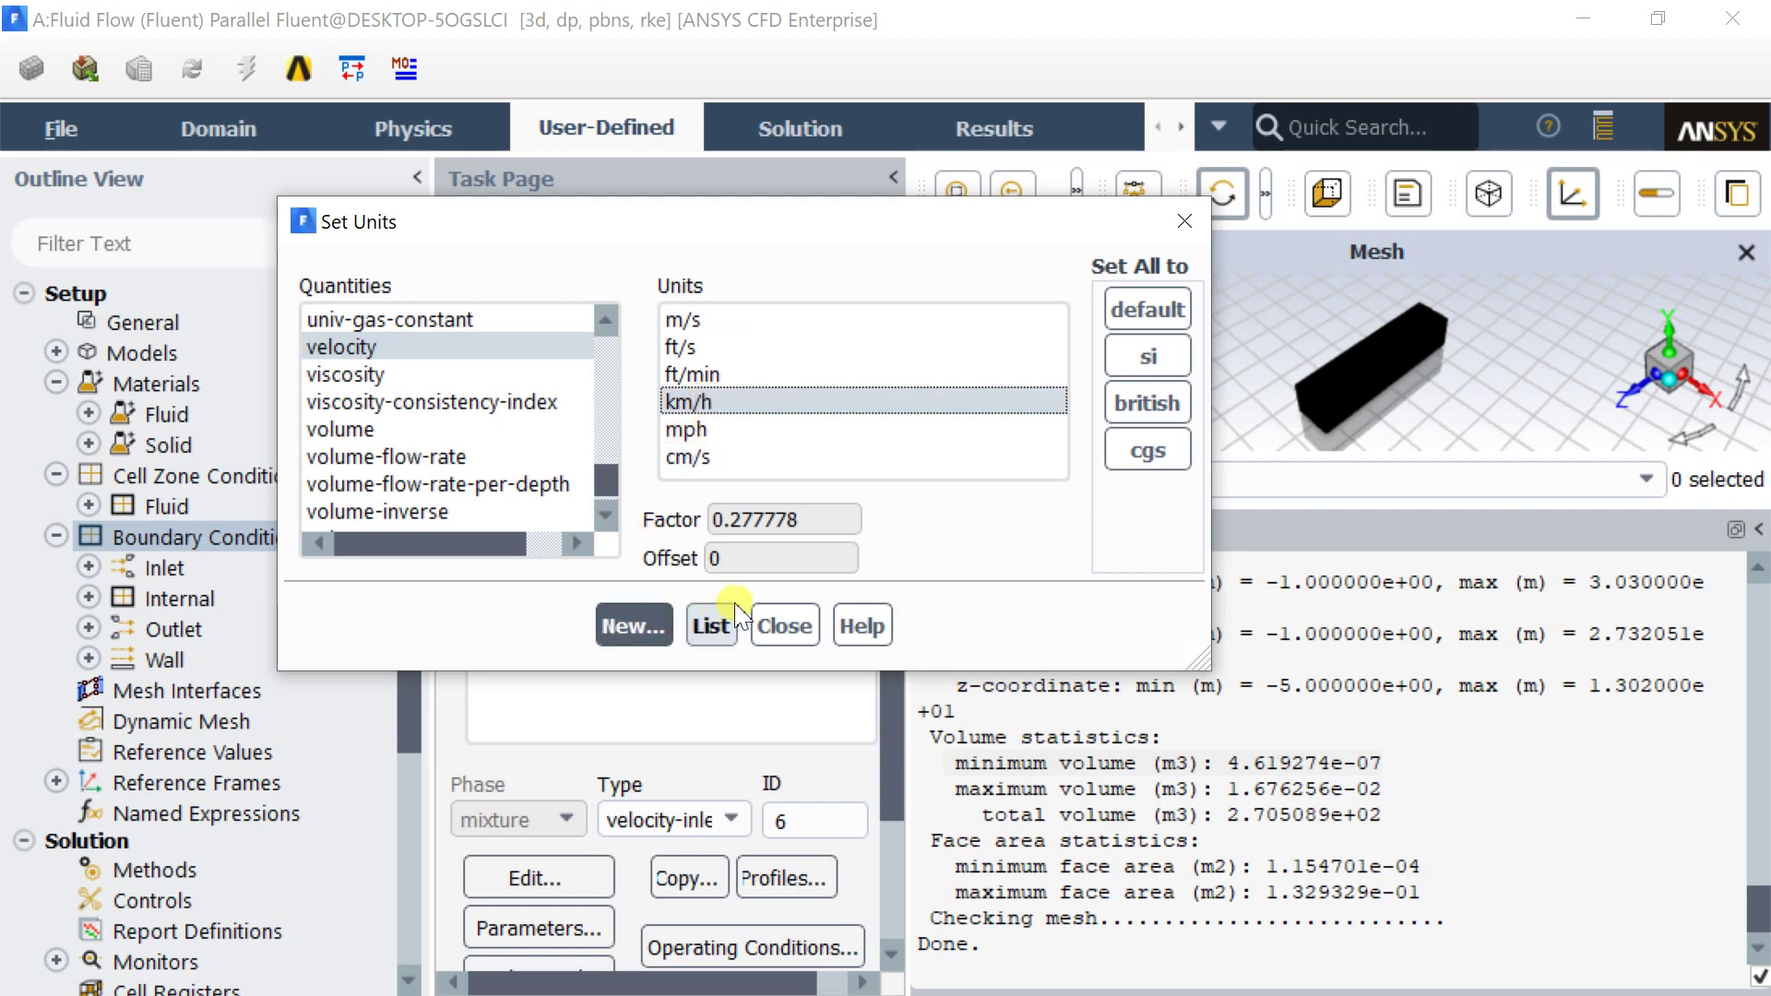
- Set the inlet velocity magnitude to 15 km/h, keeping 5% turbulent intensity and viscosity ratio 10
{"action": "left_click", "coordinate": [784, 626]}
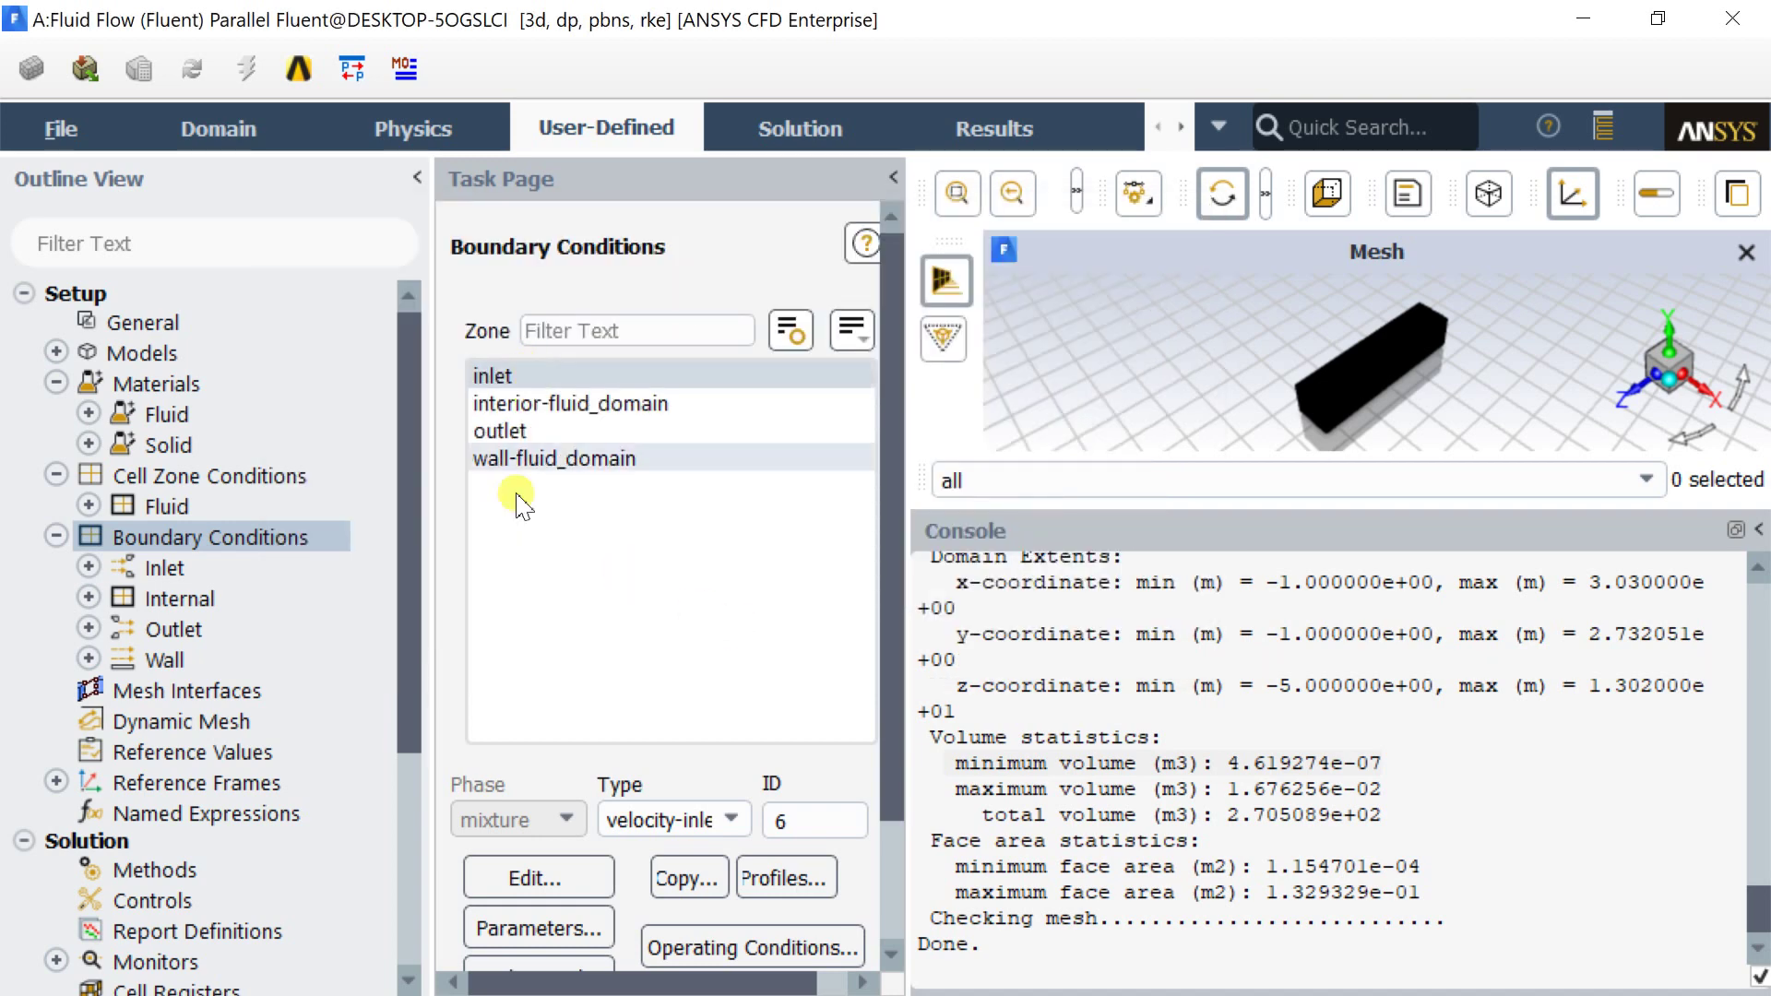
{"action": "left_click", "coordinate": [539, 877]}
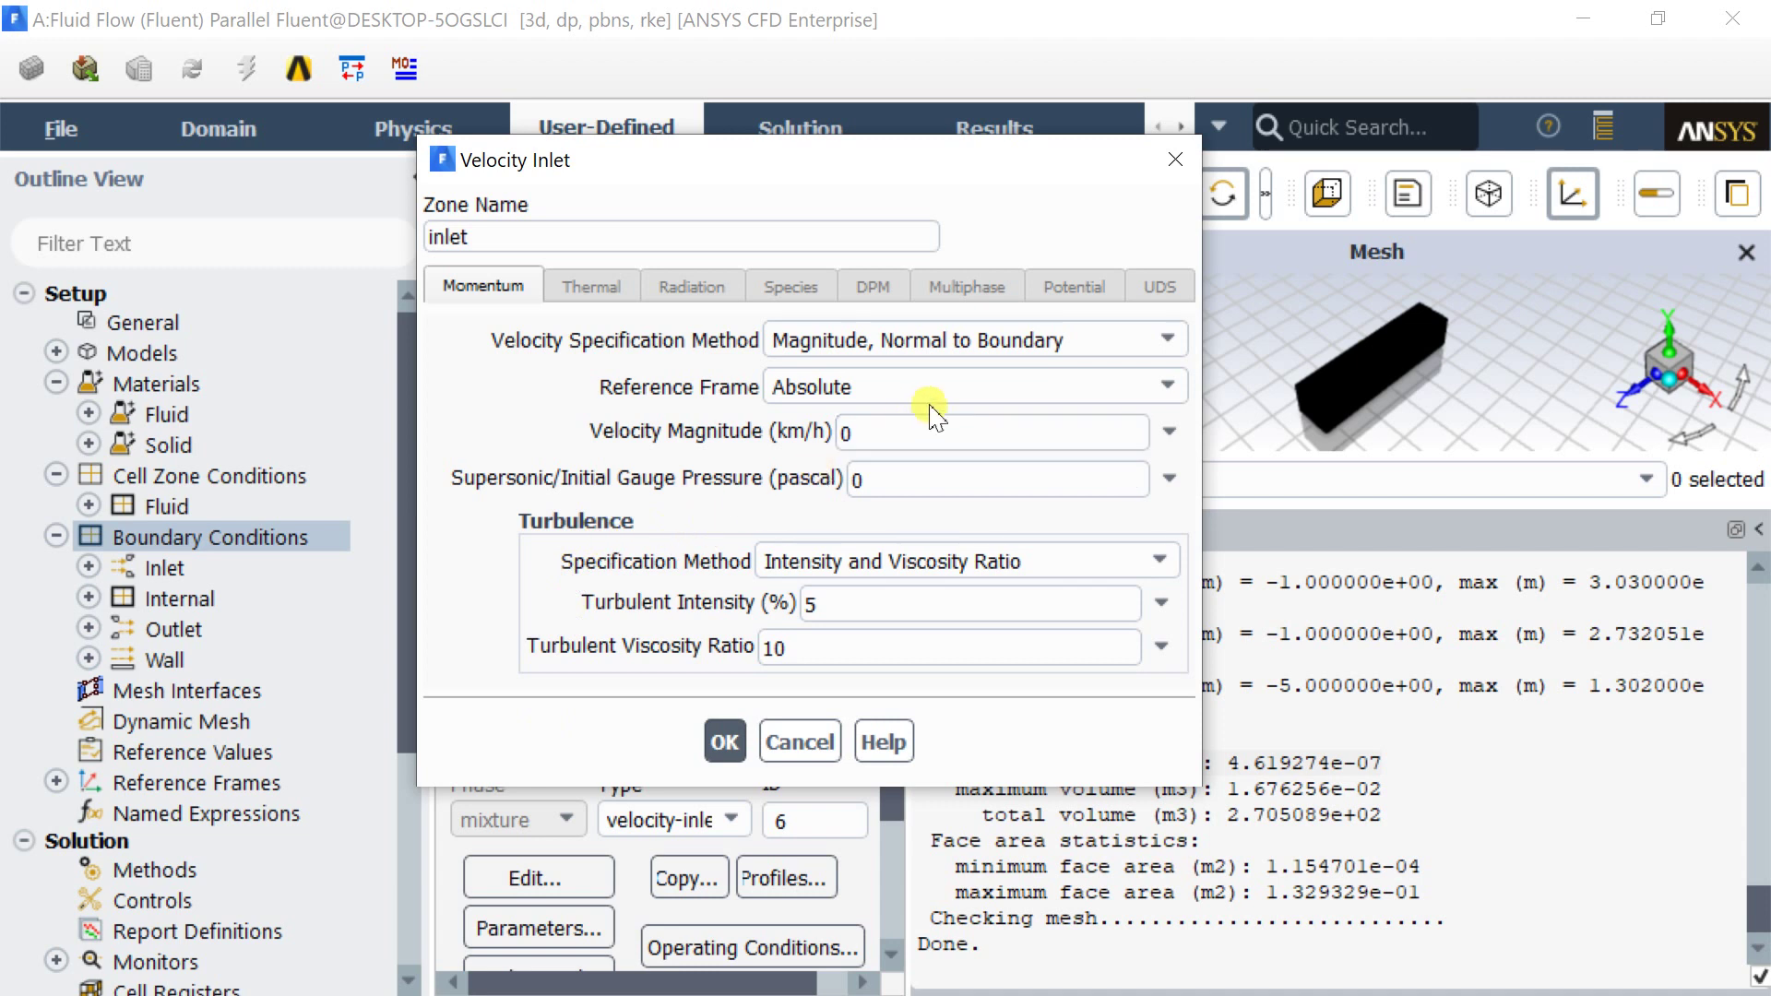
{"action": "double_click", "coordinate": [851, 432]}
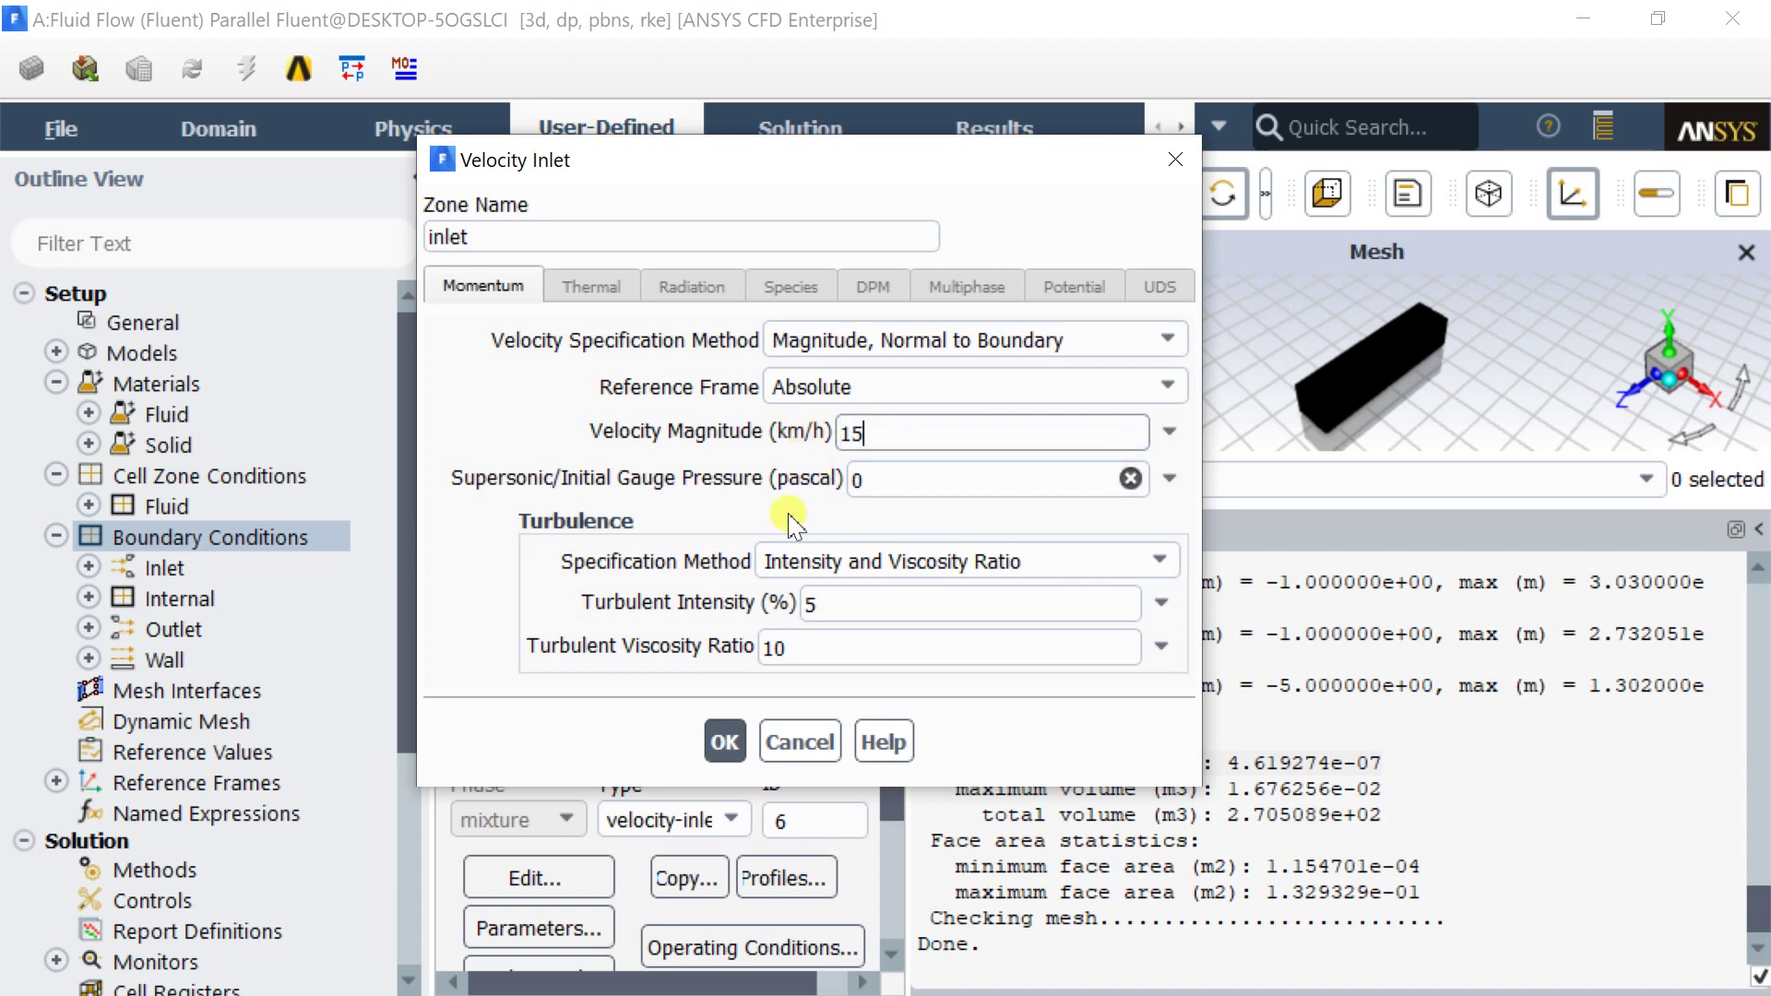
{"action": "left_click", "coordinate": [895, 563]}
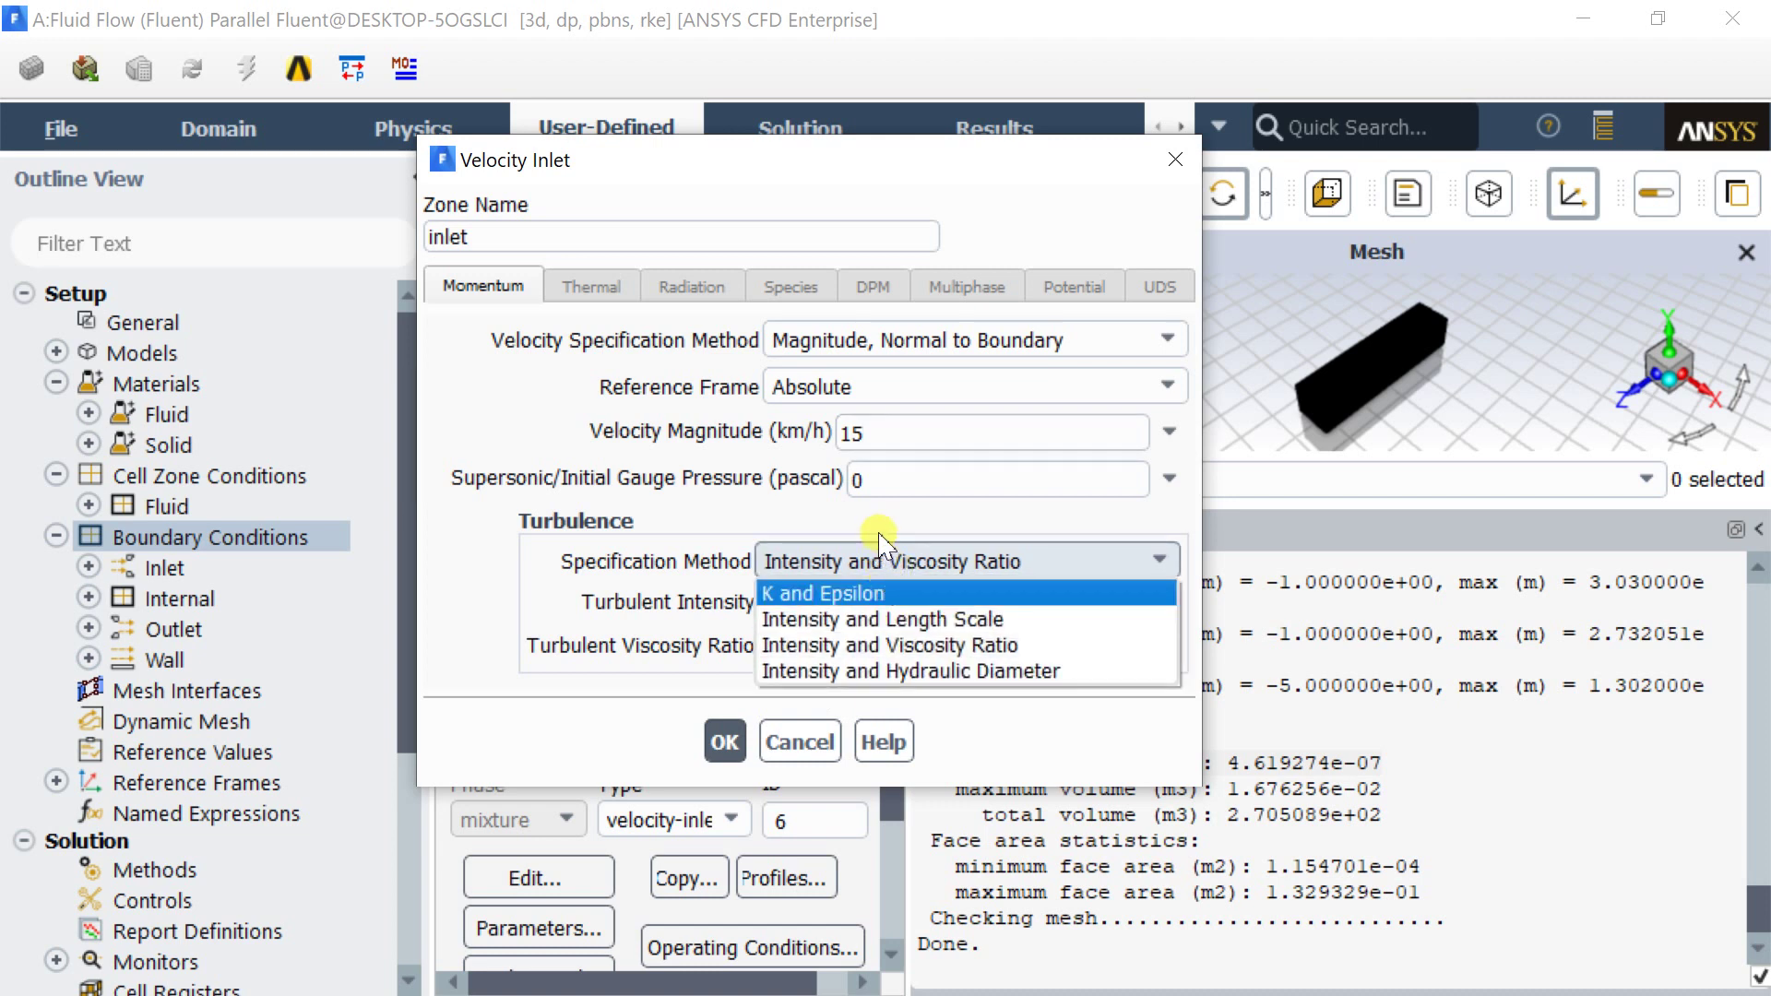
{"action": "left_click", "coordinate": [884, 558]}
{"action": "double_click", "coordinate": [810, 604]}
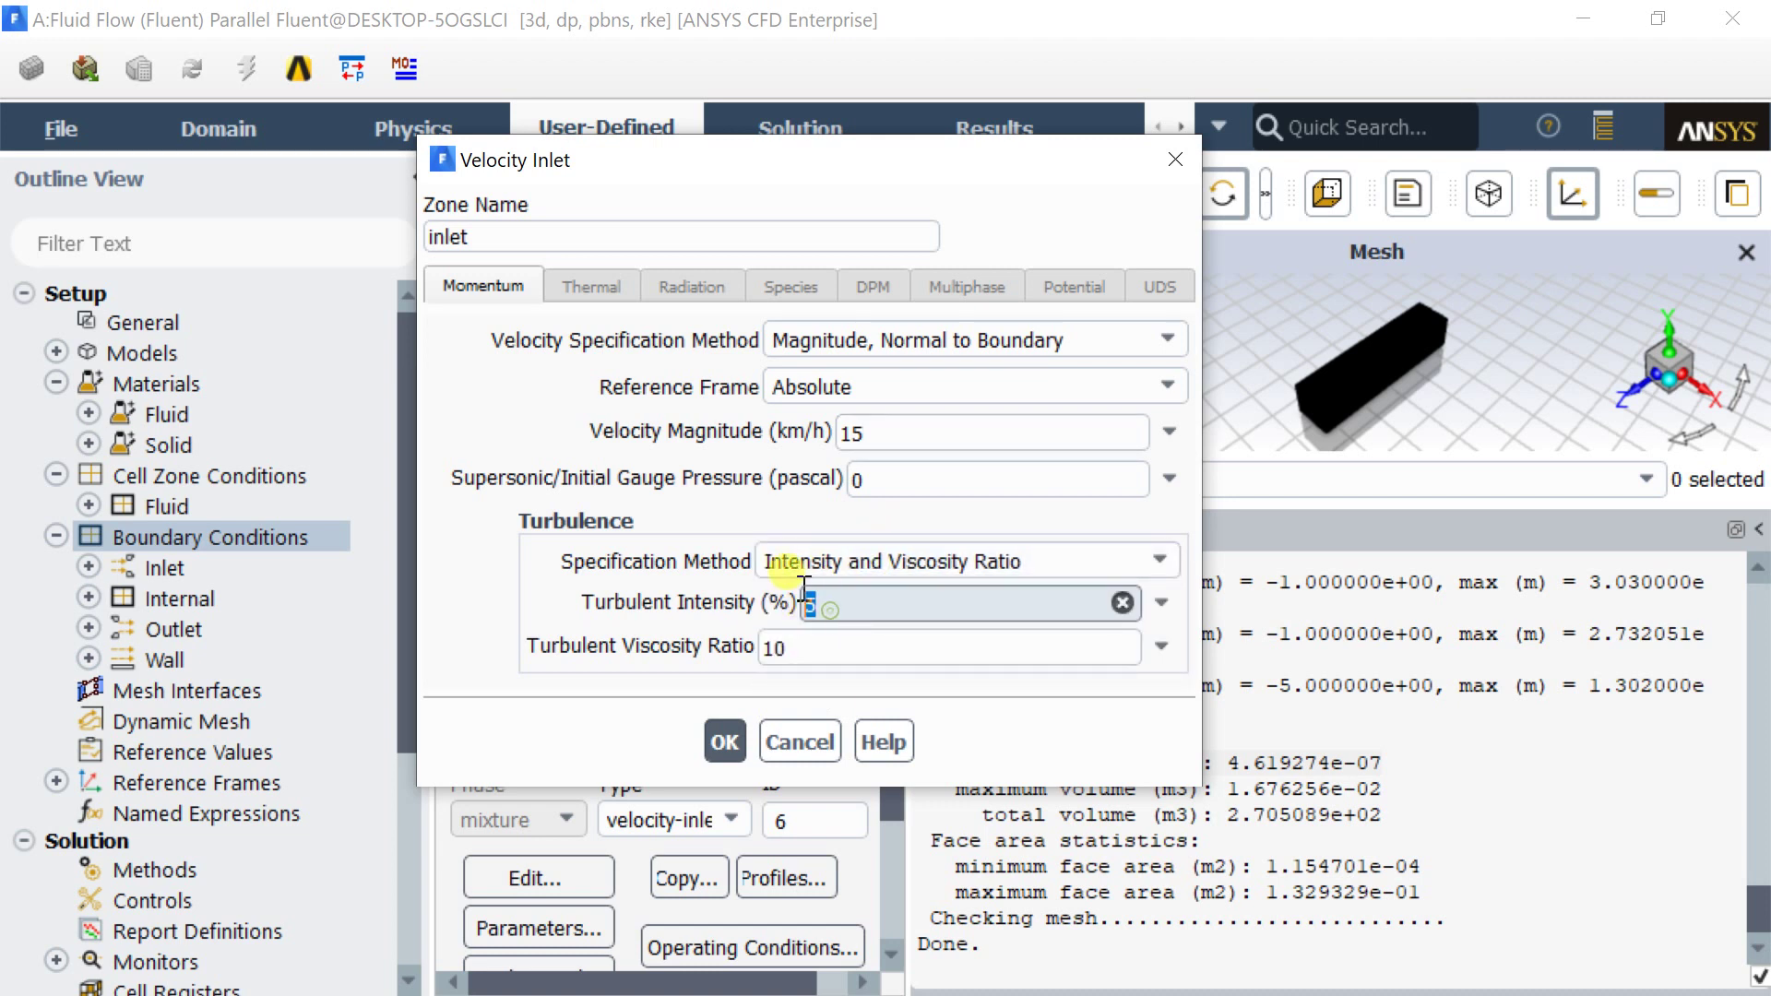
{"action": "double_click", "coordinate": [775, 648]}
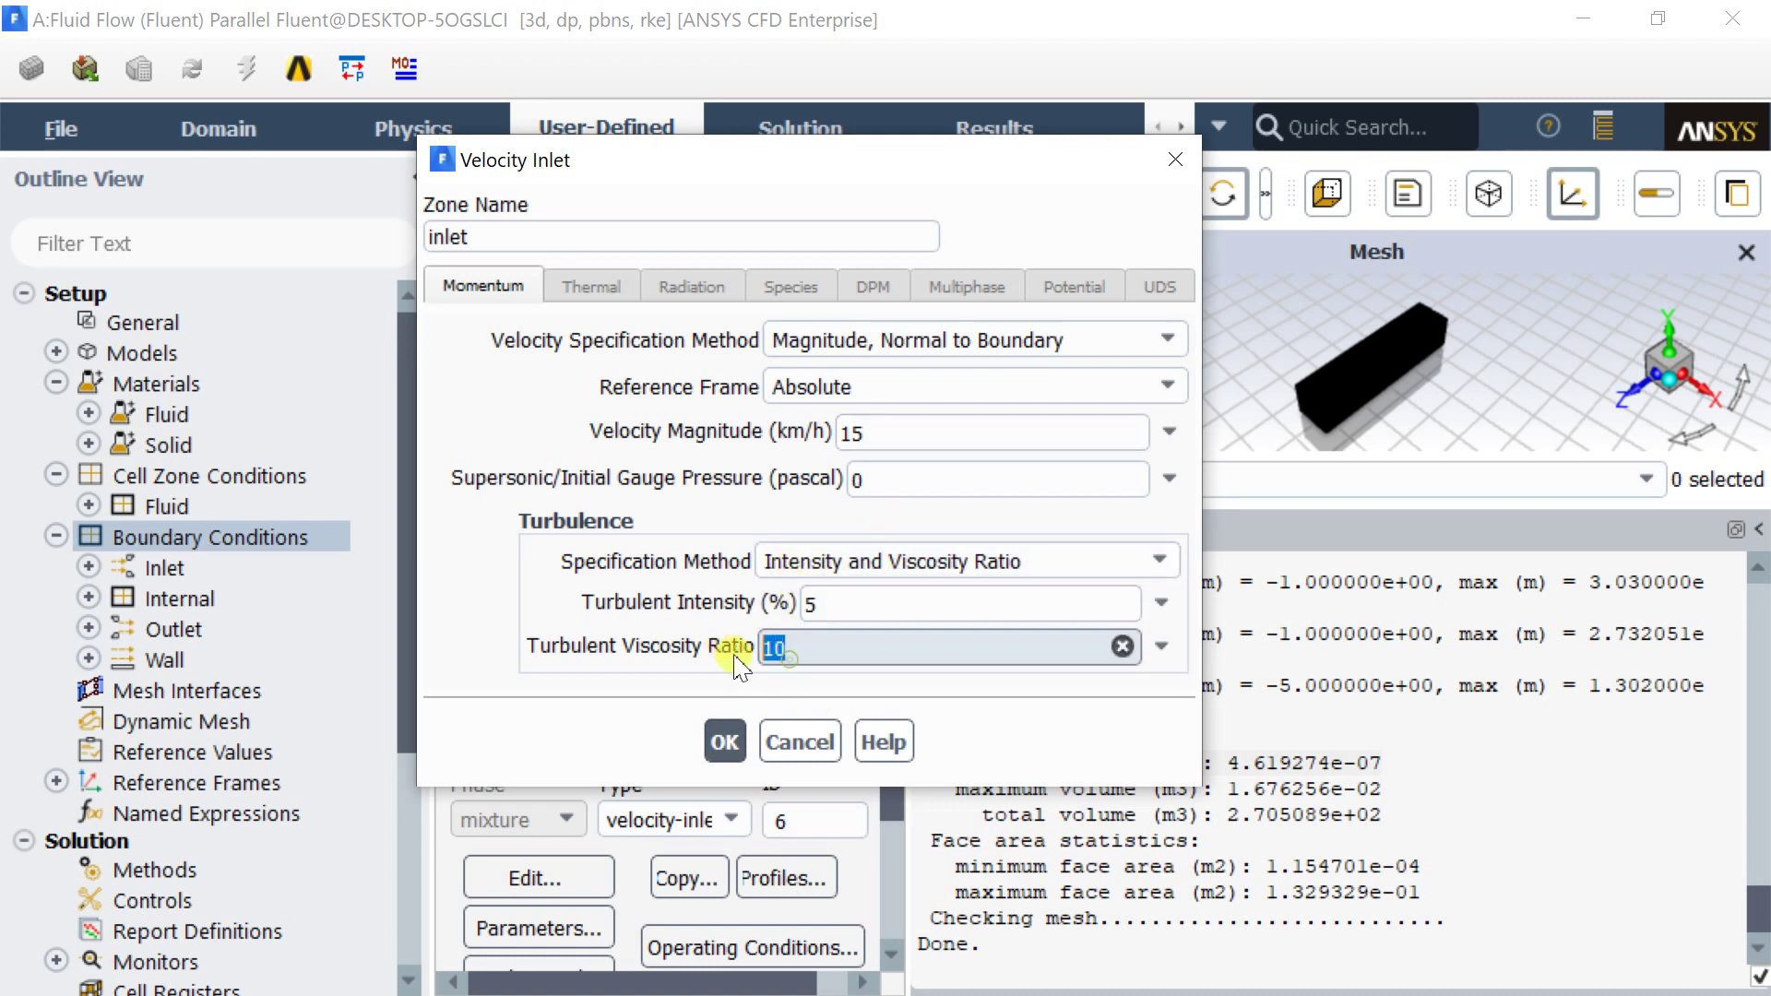
{"action": "left_click", "coordinate": [724, 744]}
- Accept the outlet's pressure-outlet values: 0 Pa gauge, 5% backflow intensity, viscosity ratio 10
{"action": "left_click", "coordinate": [543, 433]}
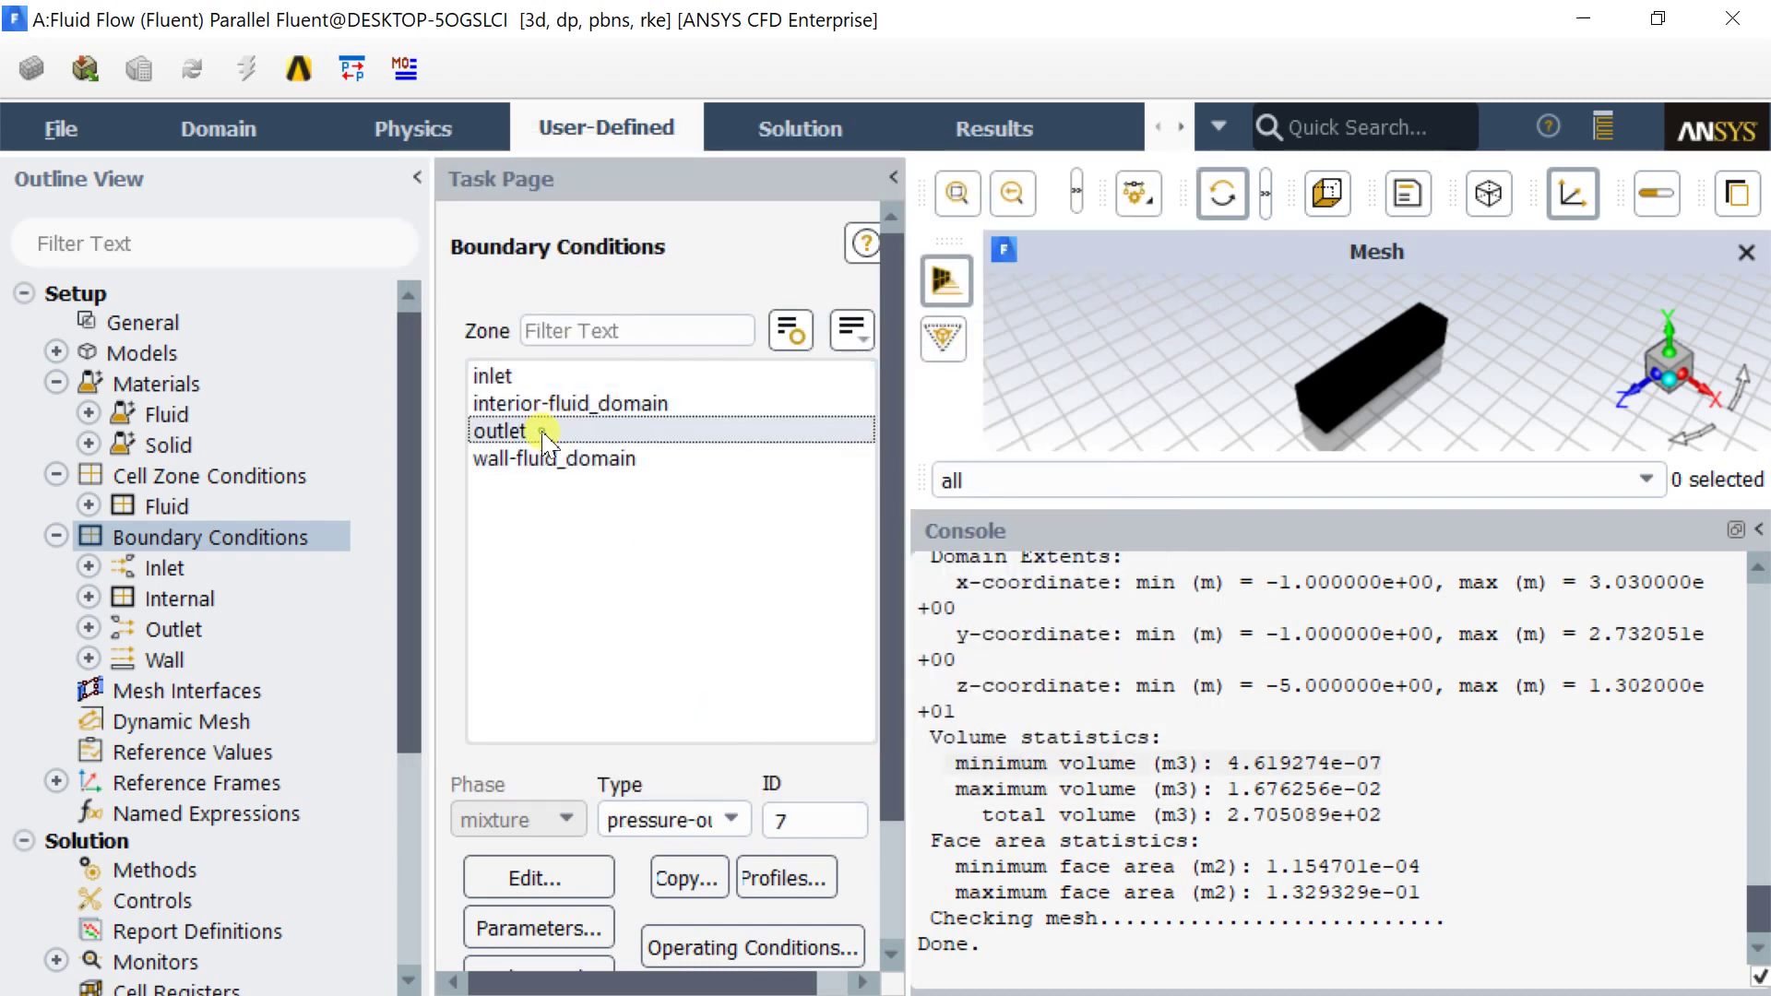
{"action": "left_click", "coordinate": [533, 881]}
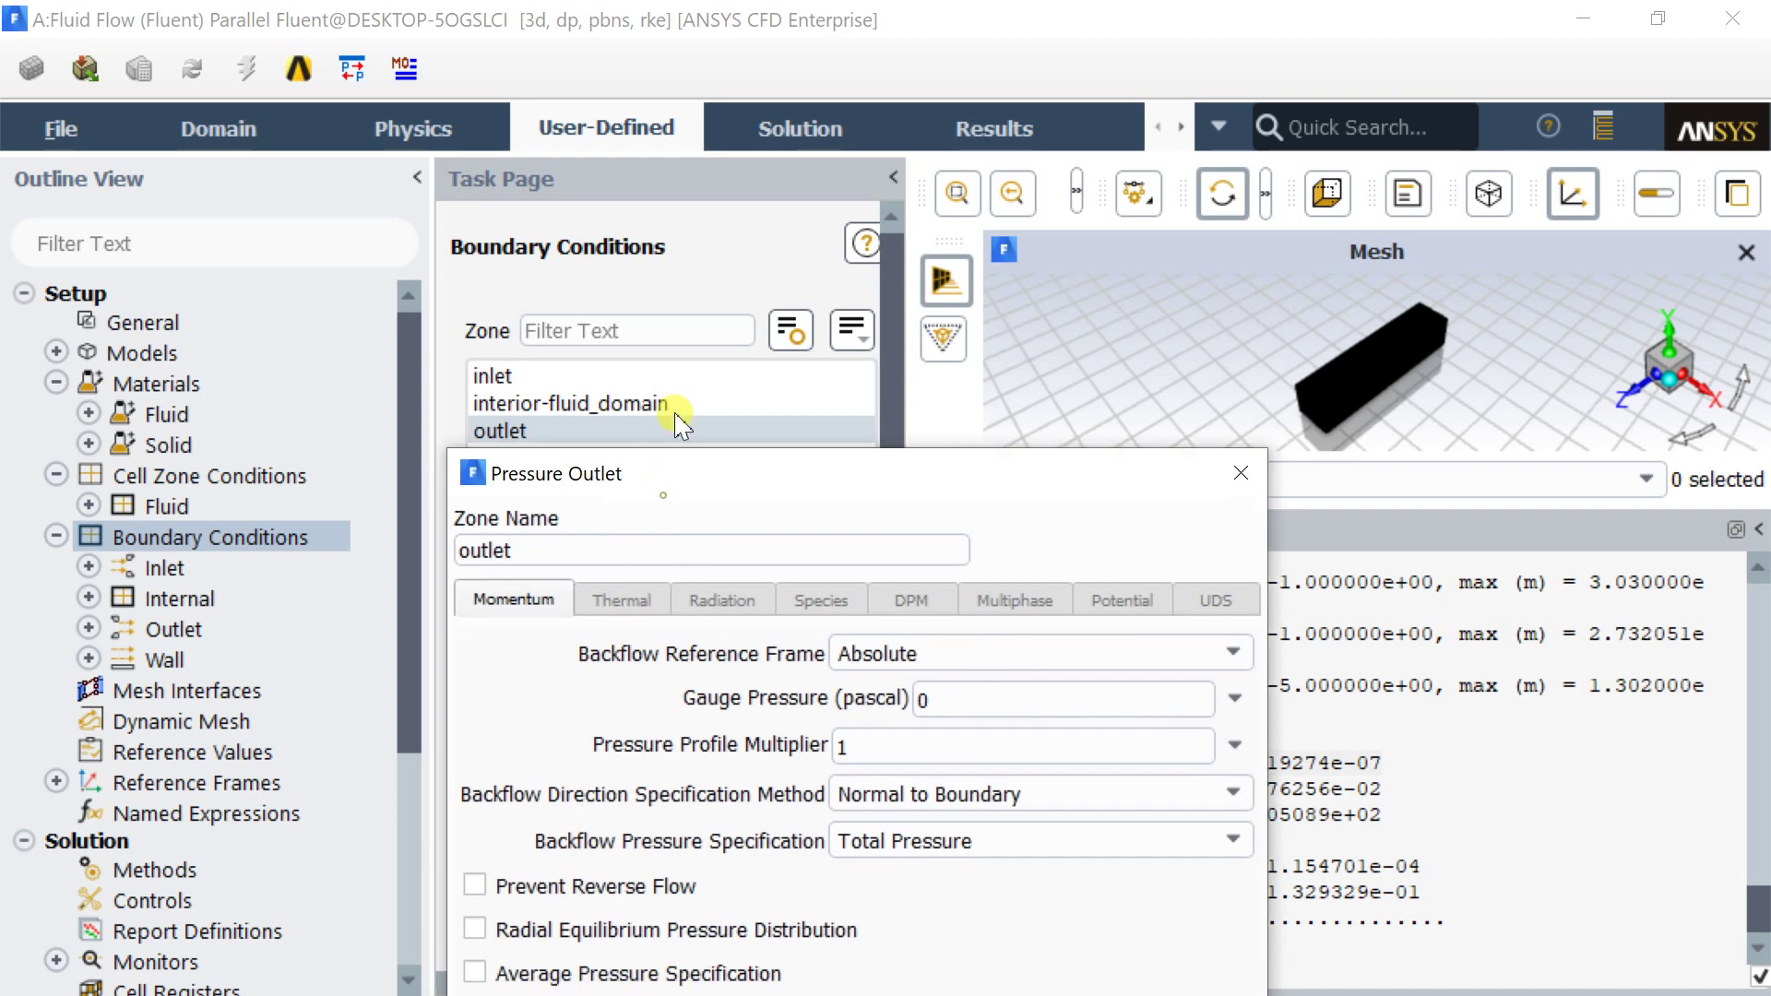
{"action": "left_click_drag", "start_coordinate": [661, 497], "coordinate": [650, 107]}
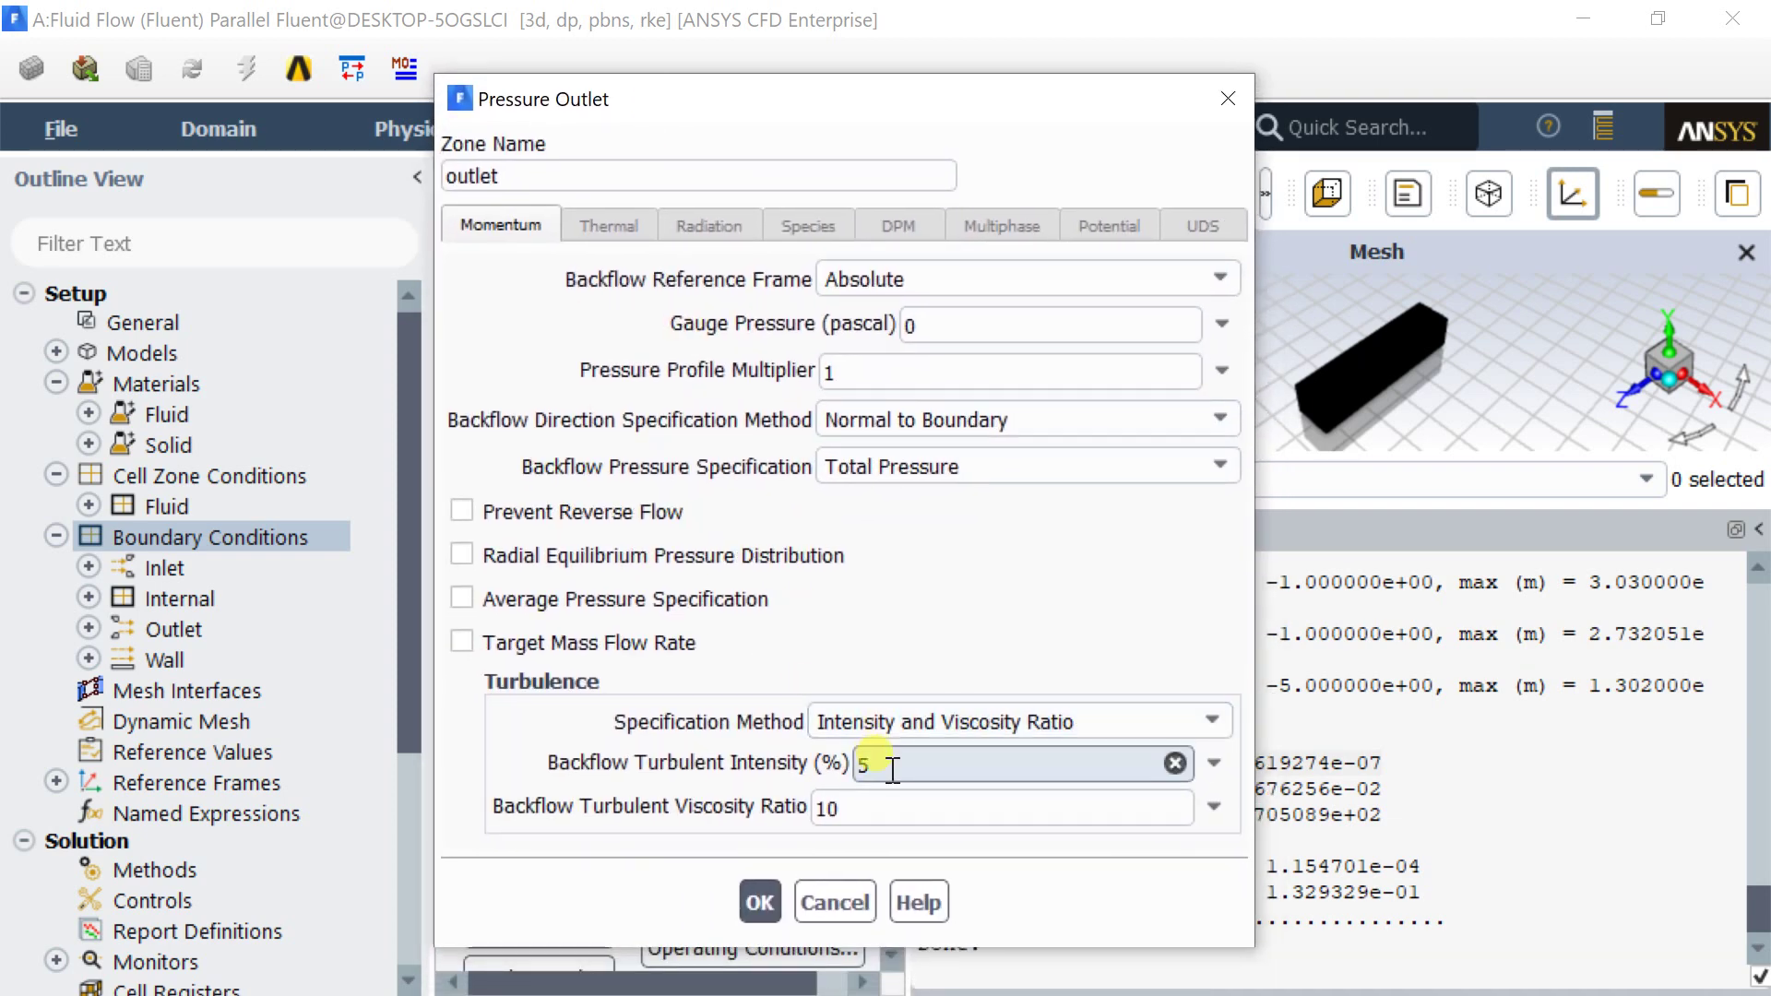
{"action": "double_click", "coordinate": [826, 808]}
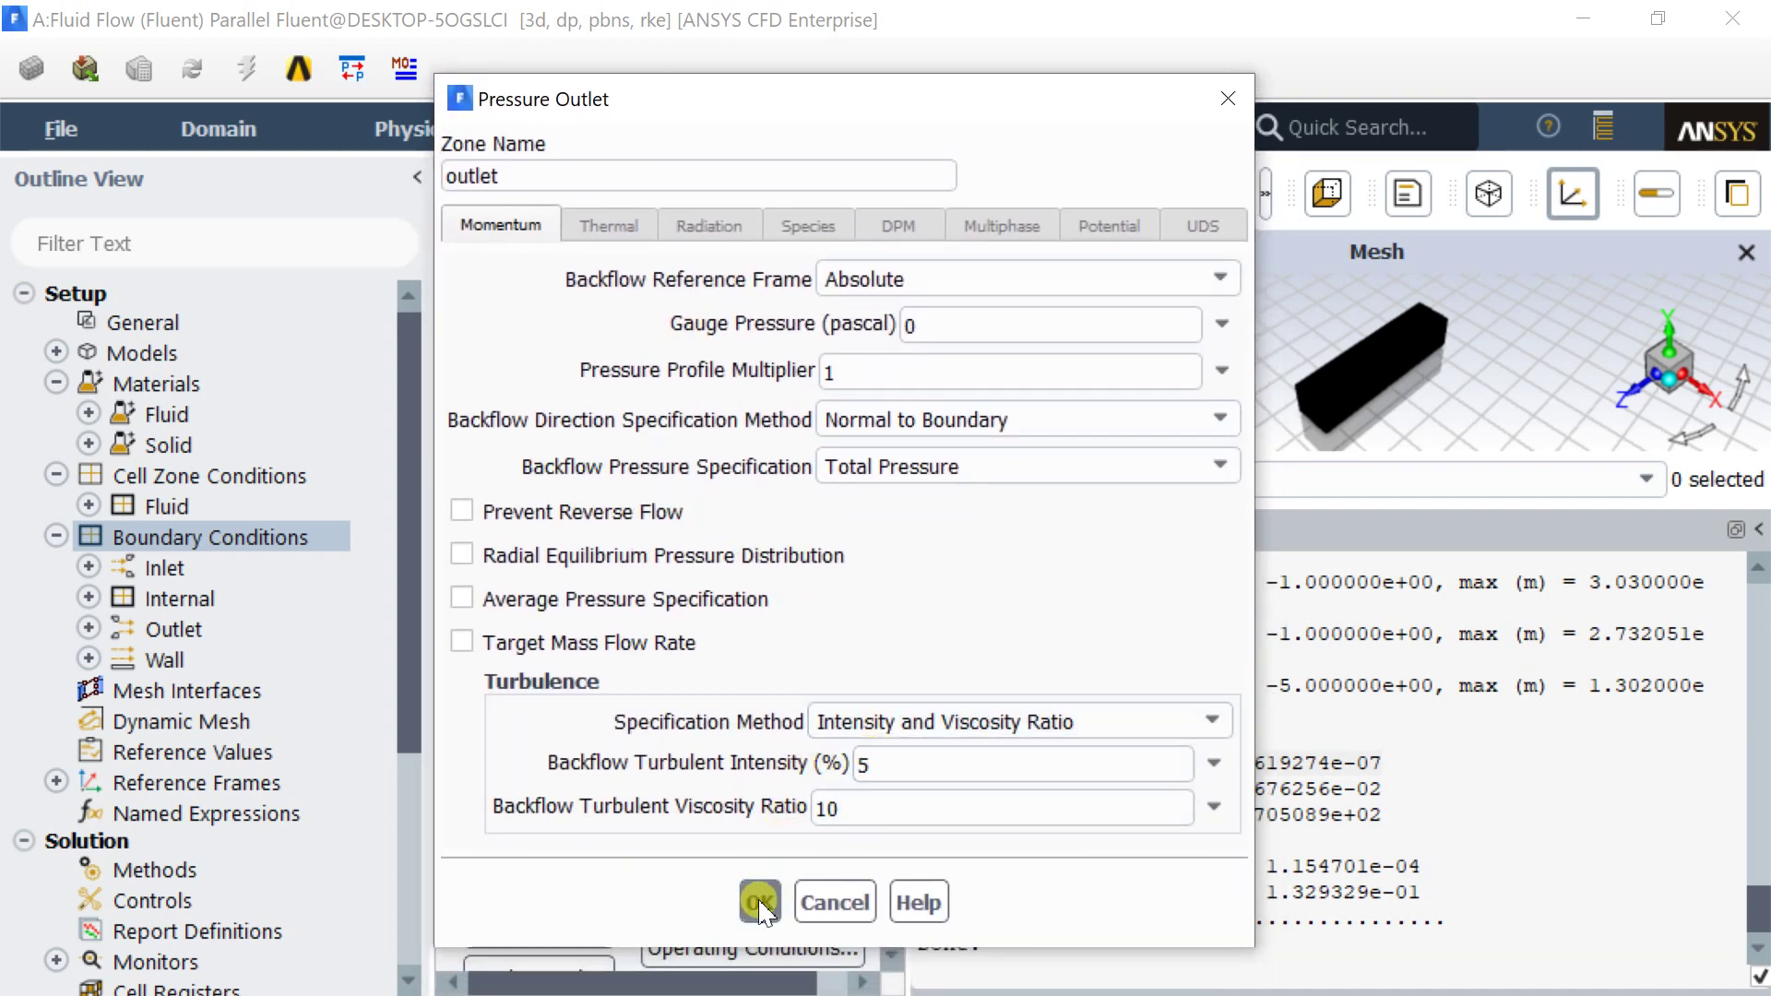
{"action": "left_click", "coordinate": [761, 904]}
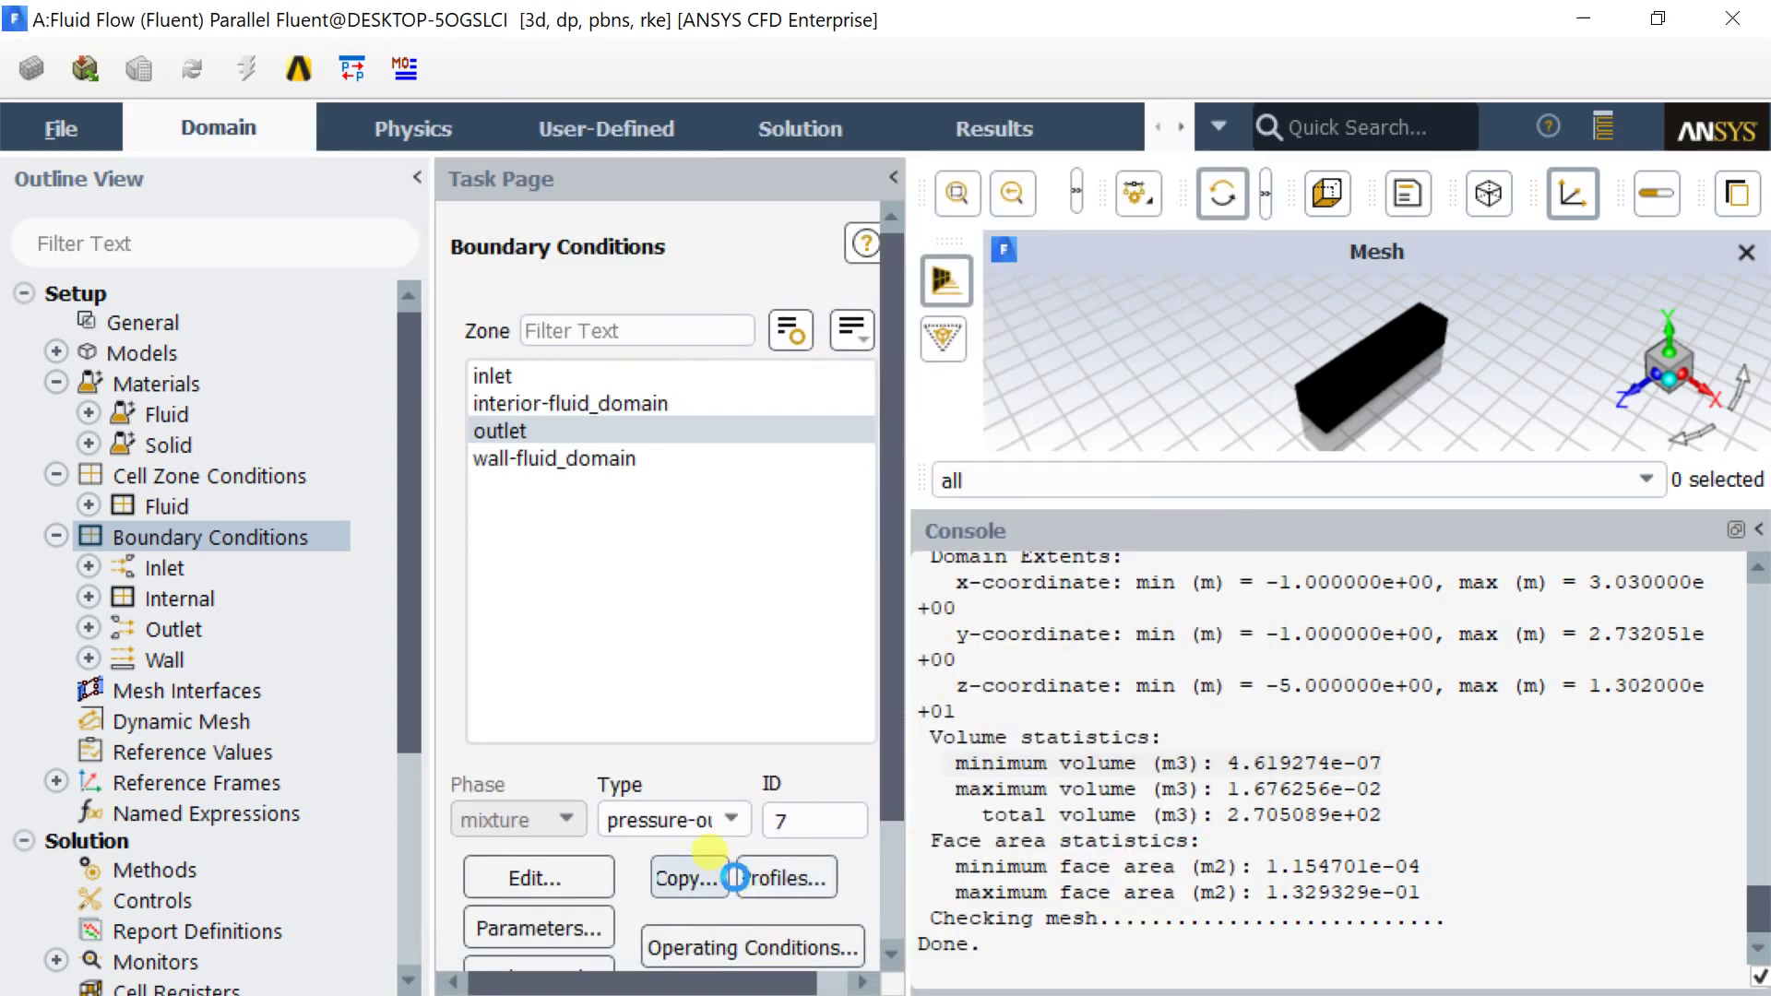
{"action": "left_click", "coordinate": [577, 406]}
- Give wall-fluid_domain a roughness constant of 0.5 with 0 m roughness height and accept
{"action": "left_click", "coordinate": [591, 458]}
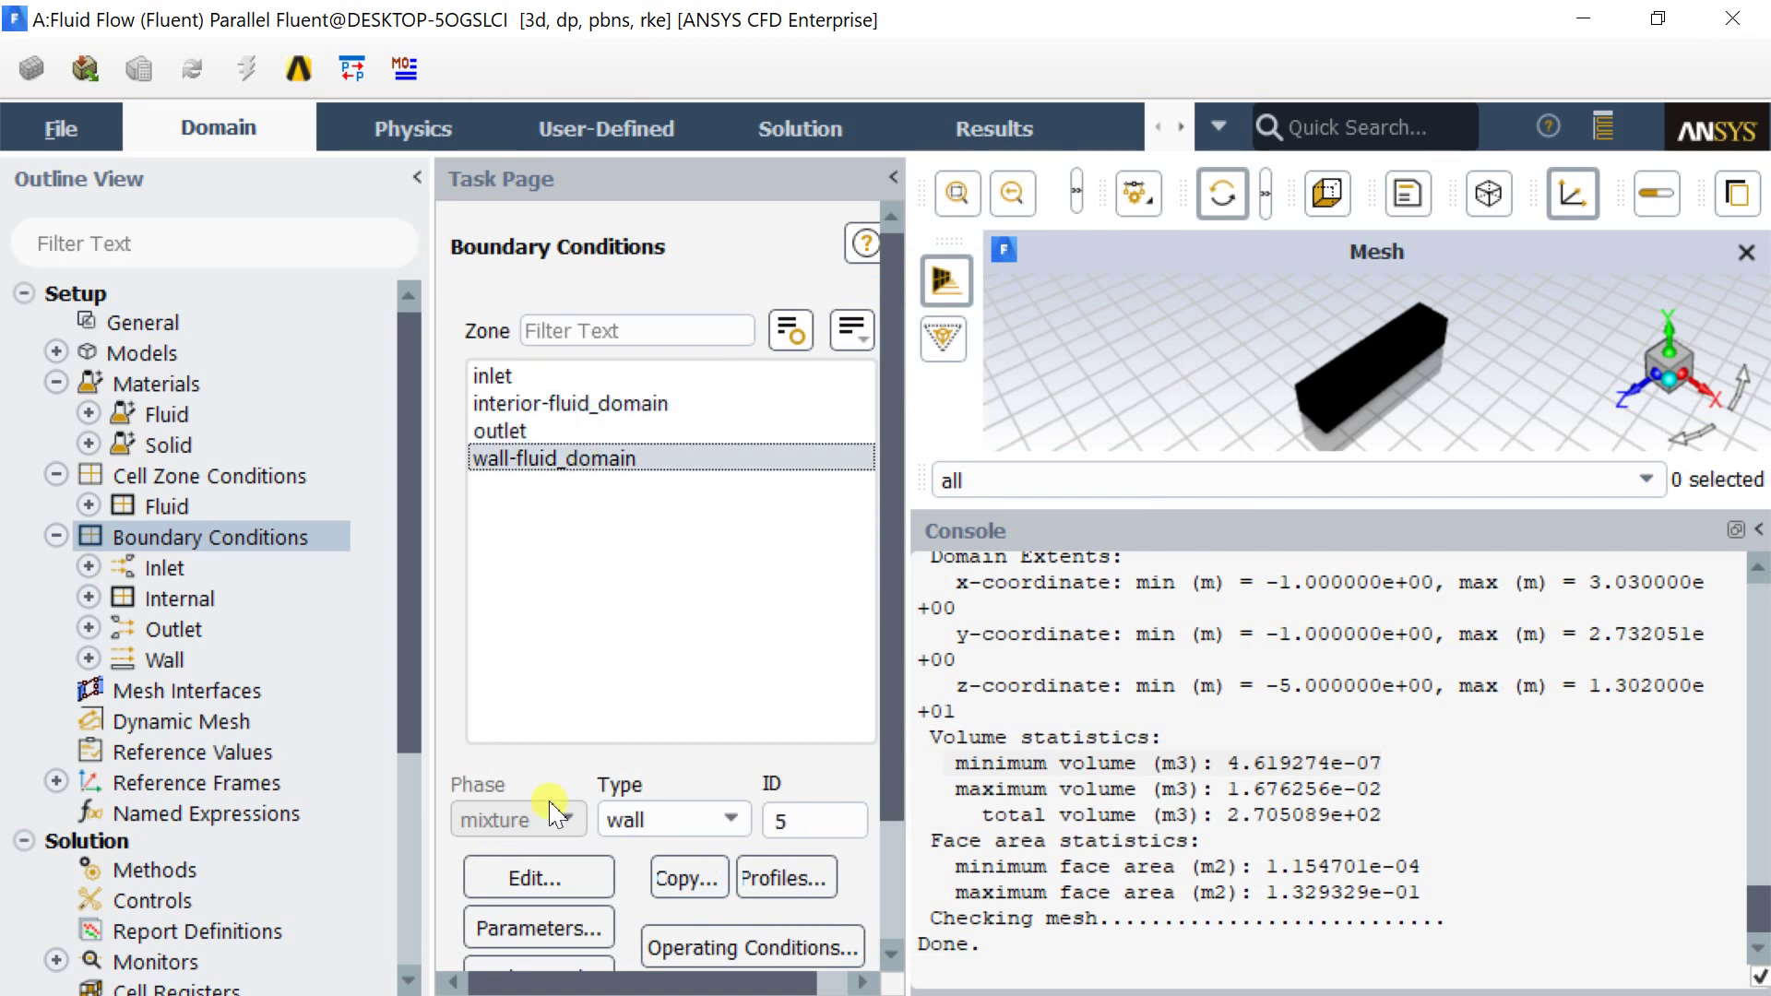
{"action": "left_click", "coordinate": [533, 884]}
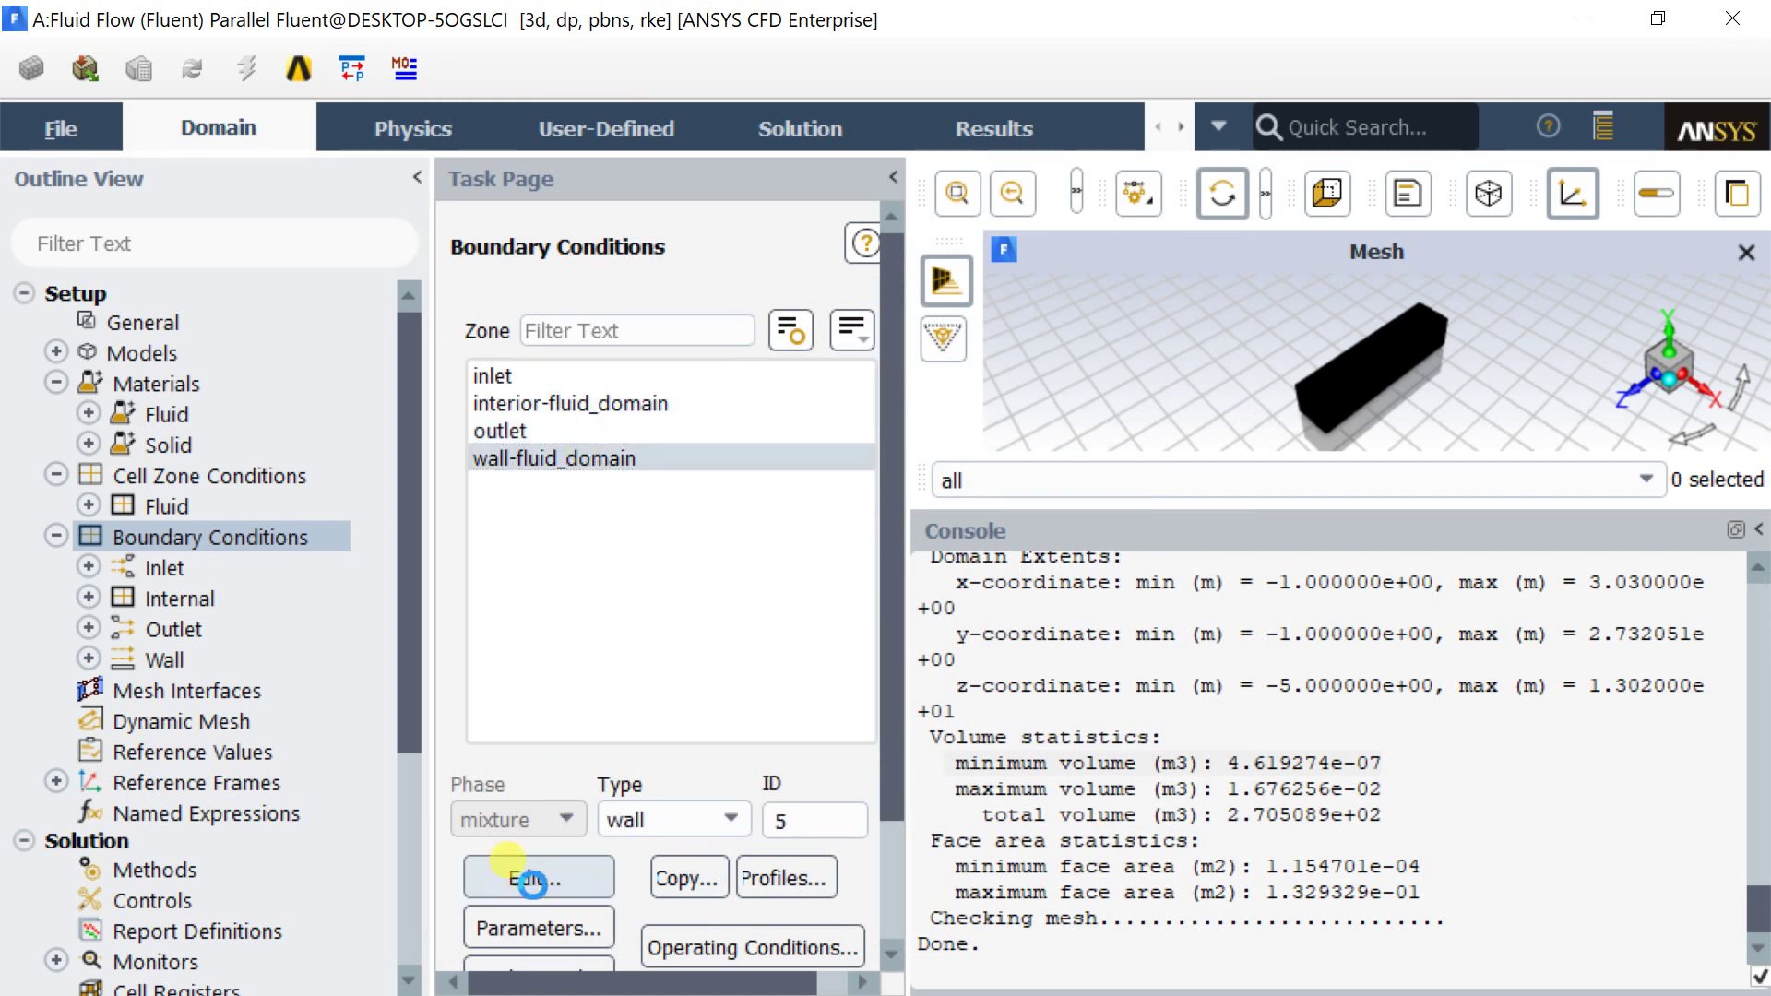
{"action": "left_click", "coordinate": [543, 859]}
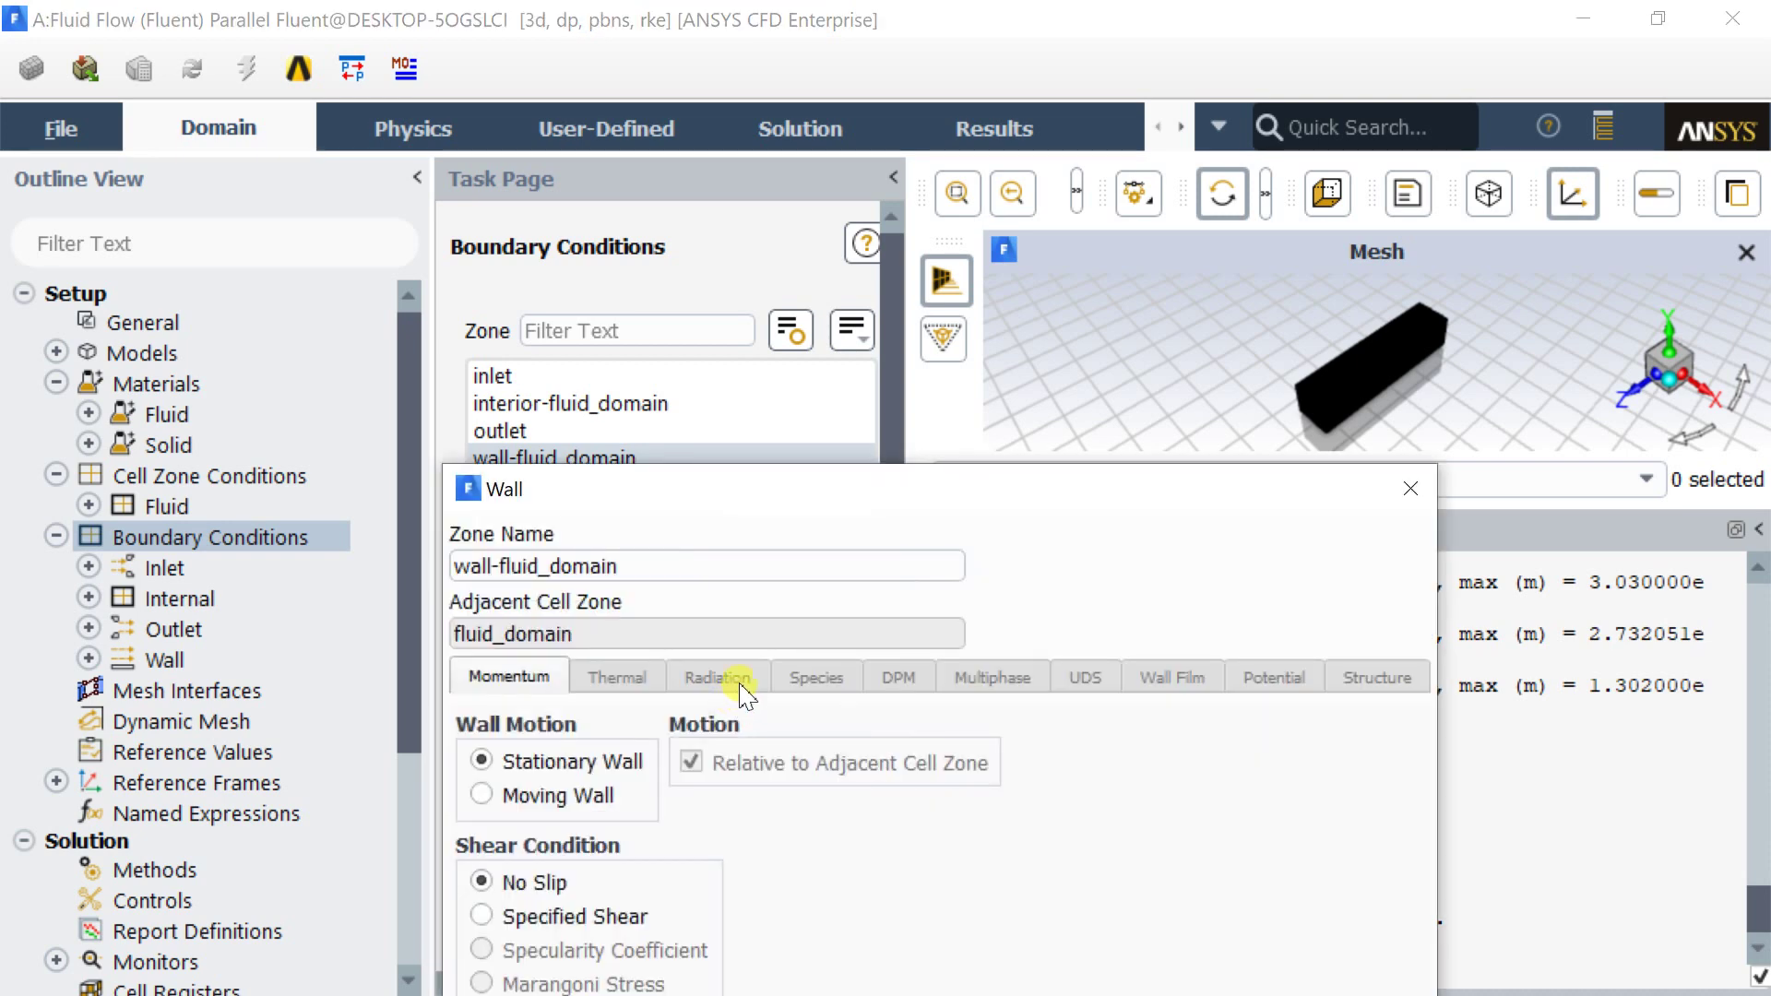
{"action": "left_click_drag", "start_coordinate": [743, 489], "coordinate": [699, 114]}
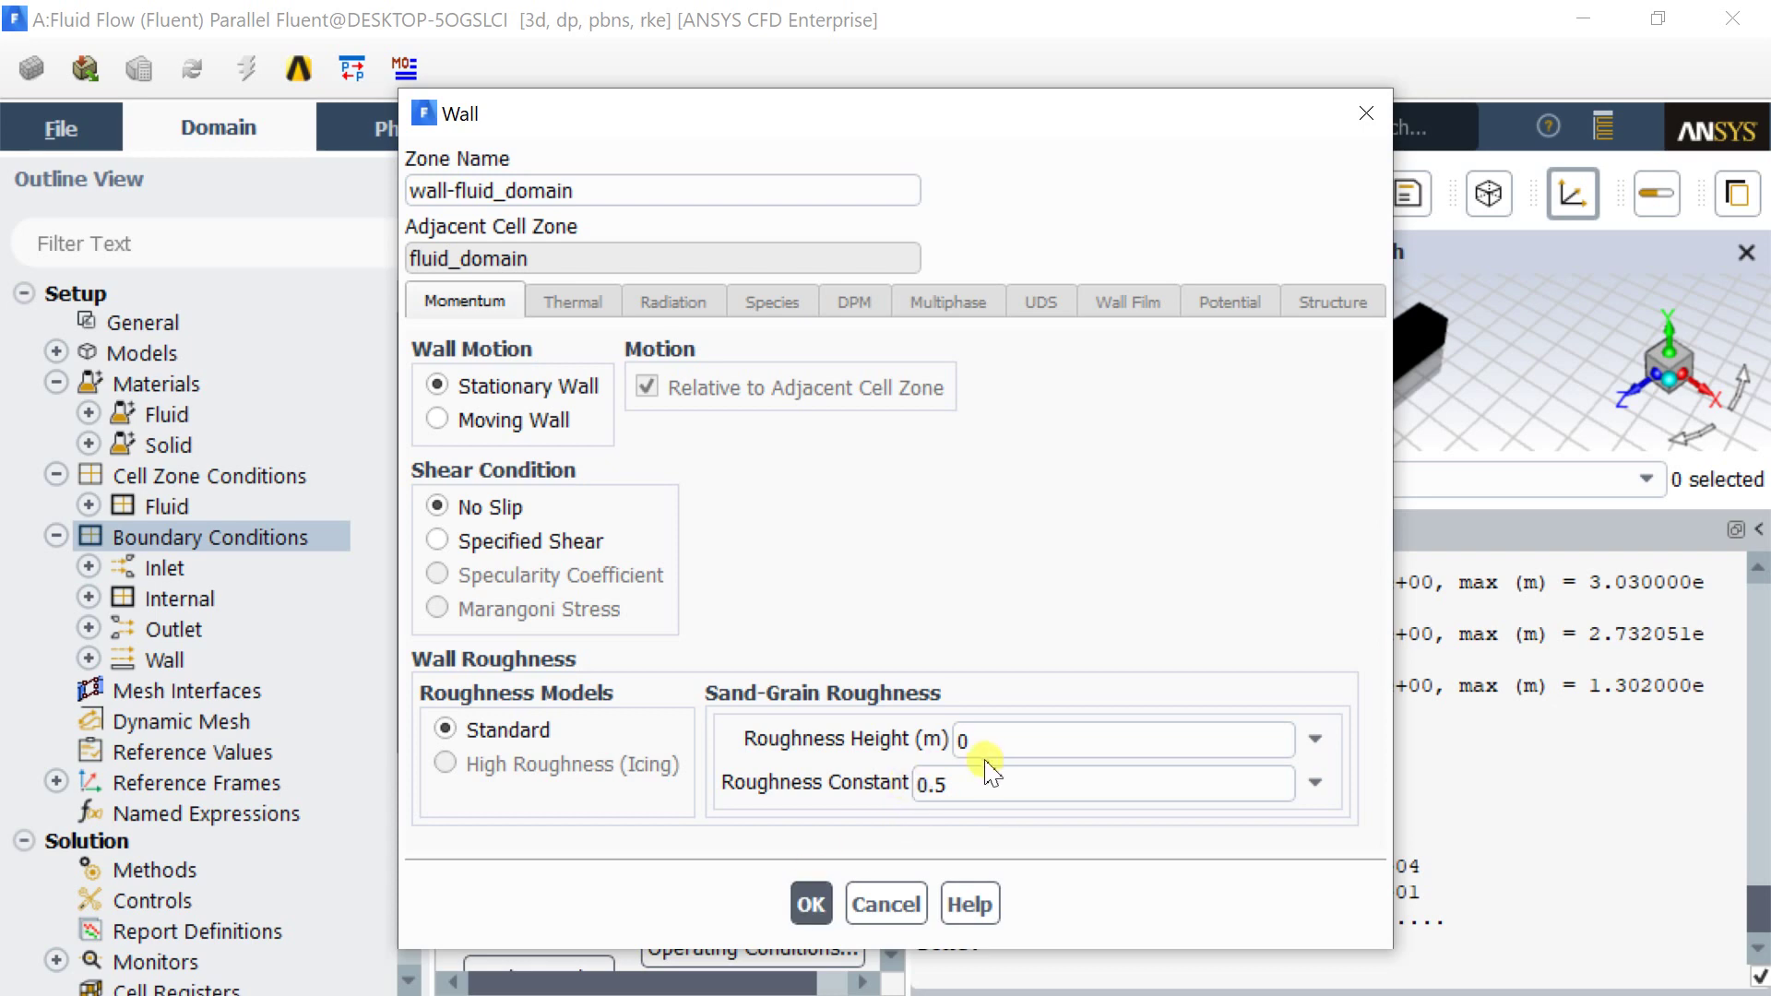
{"action": "left_click", "coordinate": [958, 740]}
{"action": "double_click", "coordinate": [927, 784]}
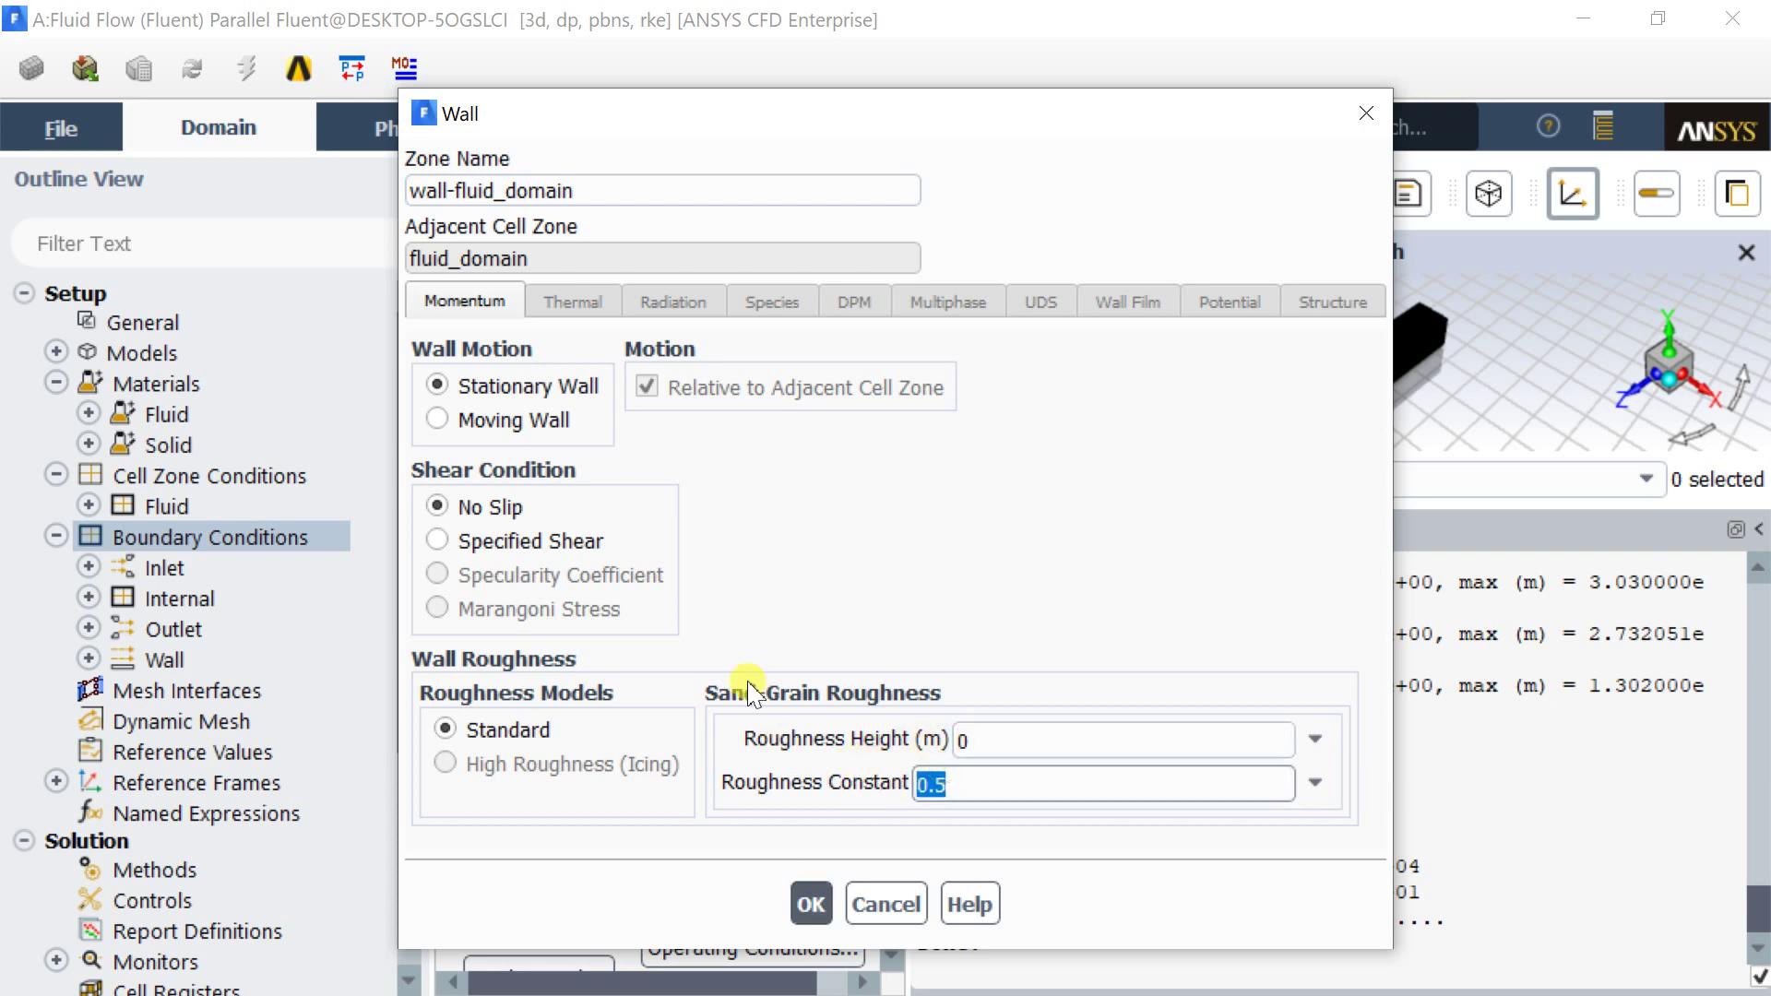
{"action": "left_click", "coordinate": [812, 902]}
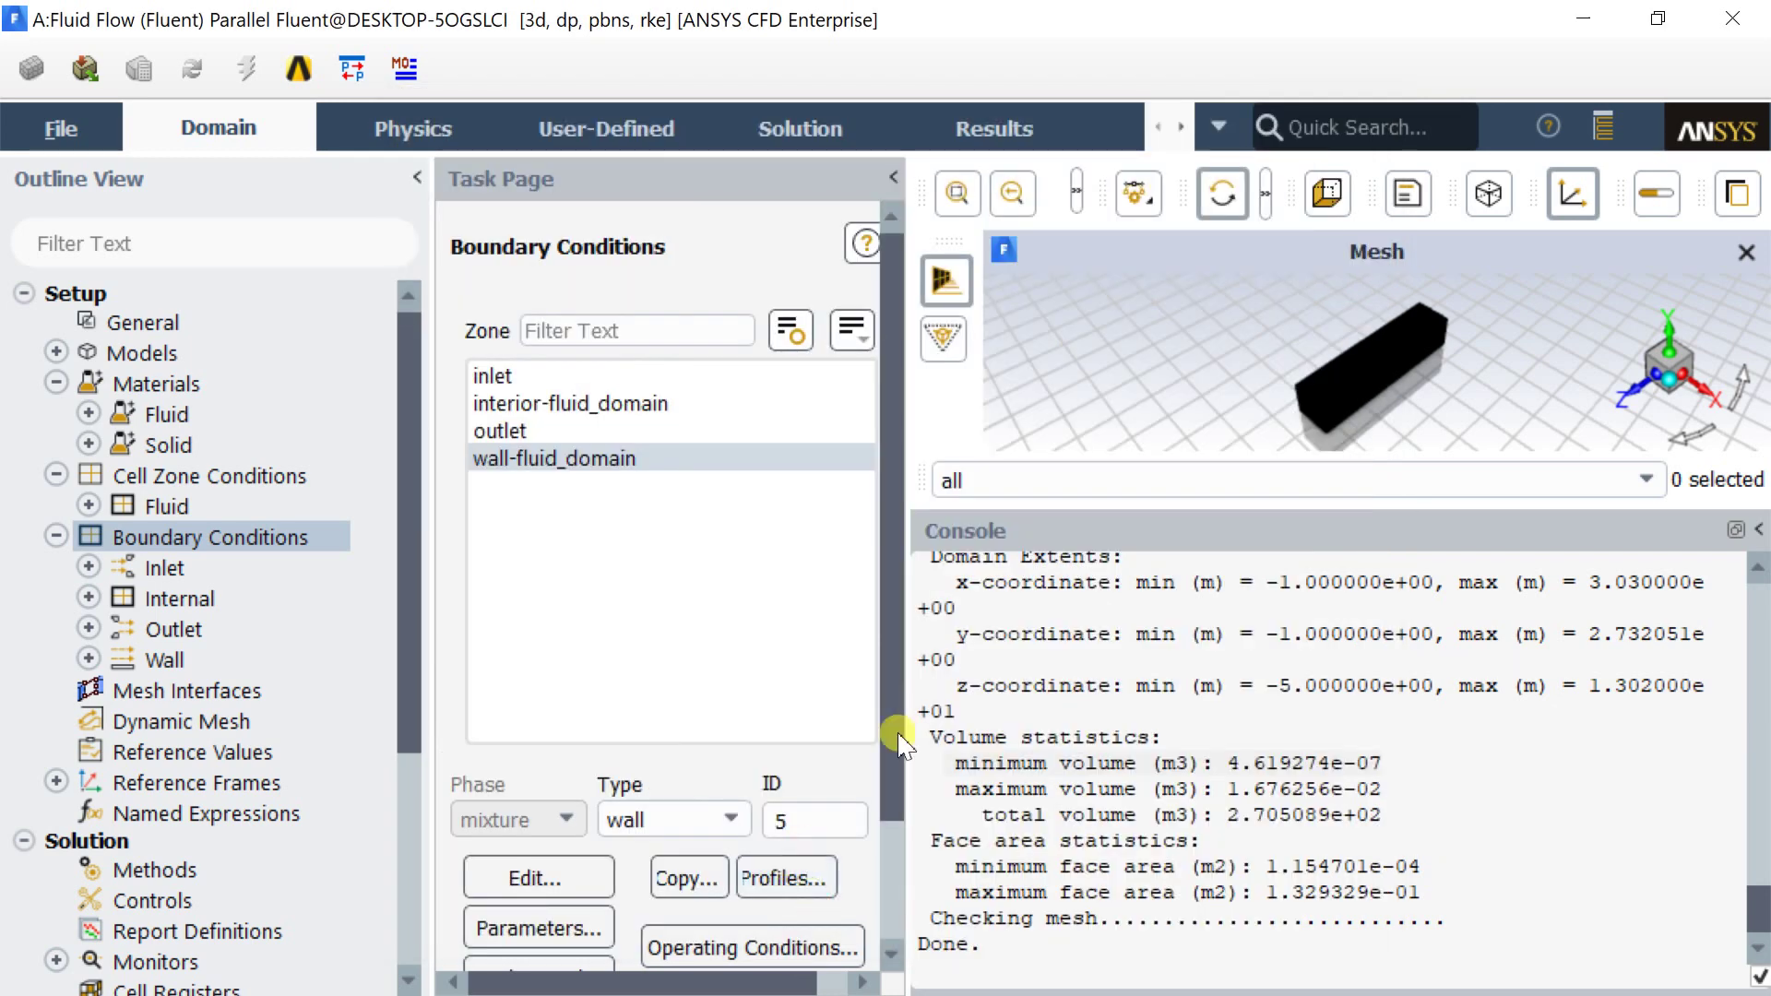
{"action": "left_click_drag", "start_coordinate": [1117, 505], "coordinate": [1137, 810]}
- Highlight wall-fluid_domain in the graphics, rotate to view it end-on, then turn highlighting off
{"action": "scroll", "coordinate": [1376, 644], "scroll_direction": "up", "scroll_amount": 10}
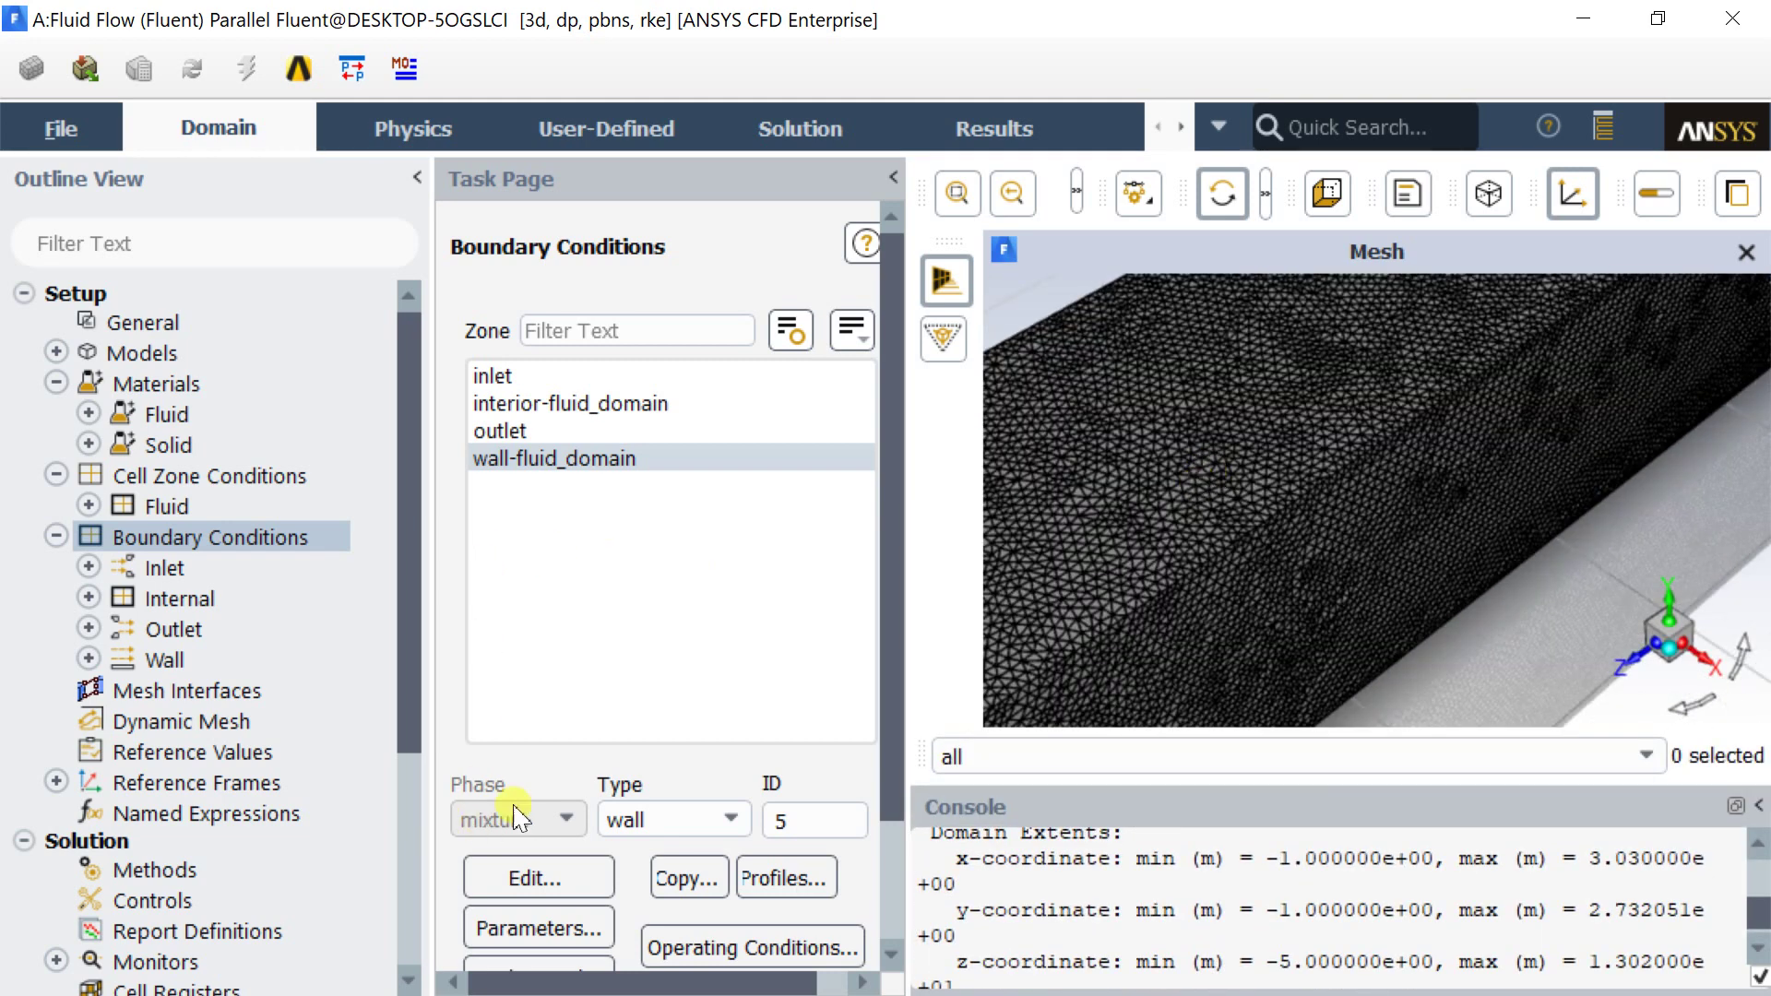
{"action": "scroll", "coordinate": [632, 738], "scroll_direction": "down", "scroll_amount": 3}
{"action": "left_click", "coordinate": [465, 904]}
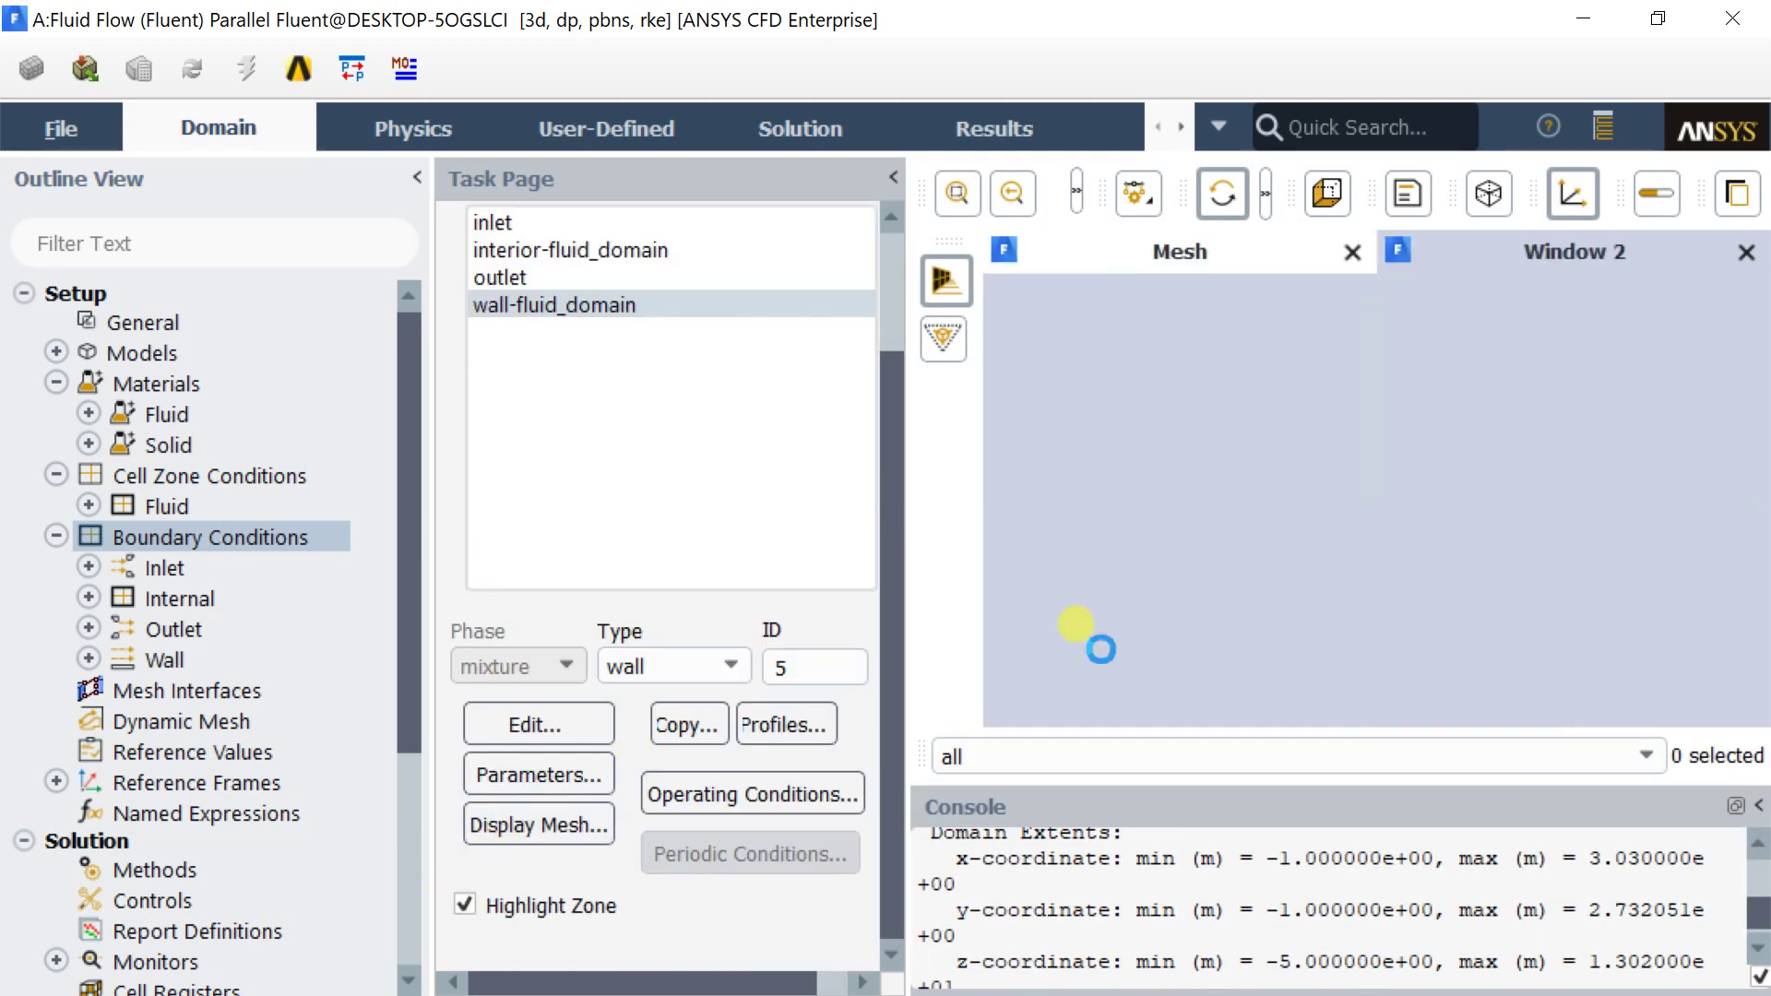
{"action": "left_click_drag", "start_coordinate": [1292, 583], "coordinate": [1283, 504]}
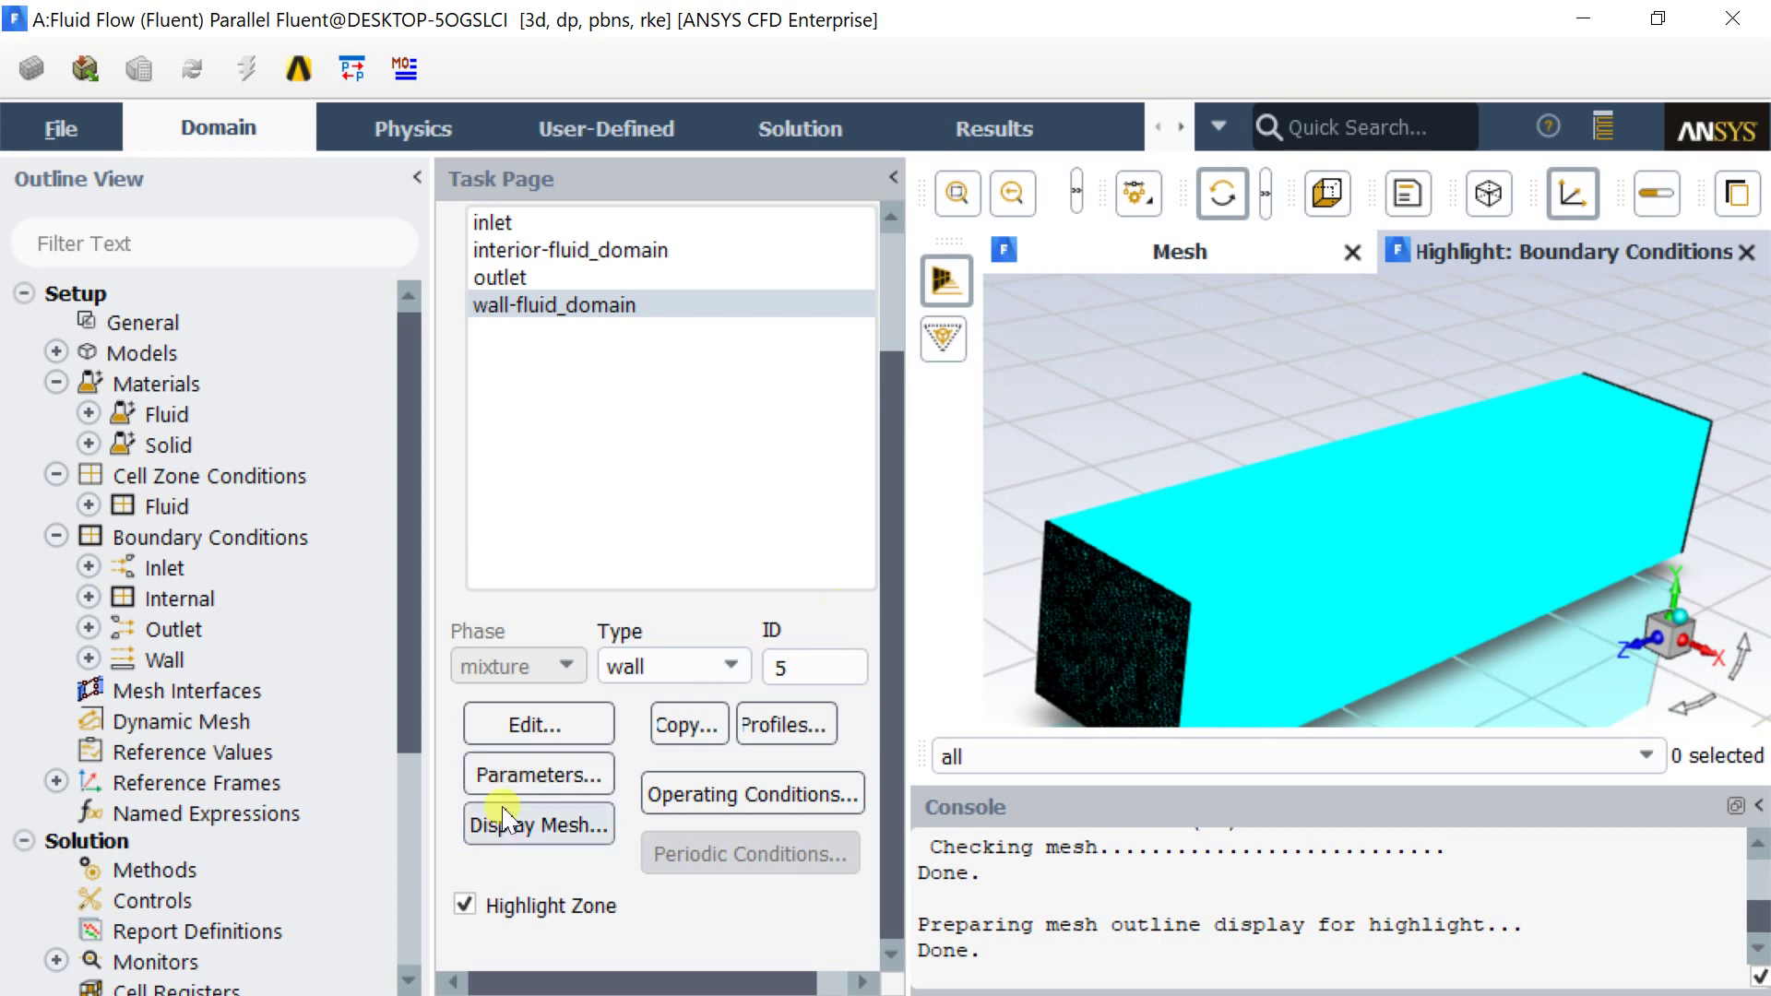
{"action": "left_click", "coordinate": [464, 906]}
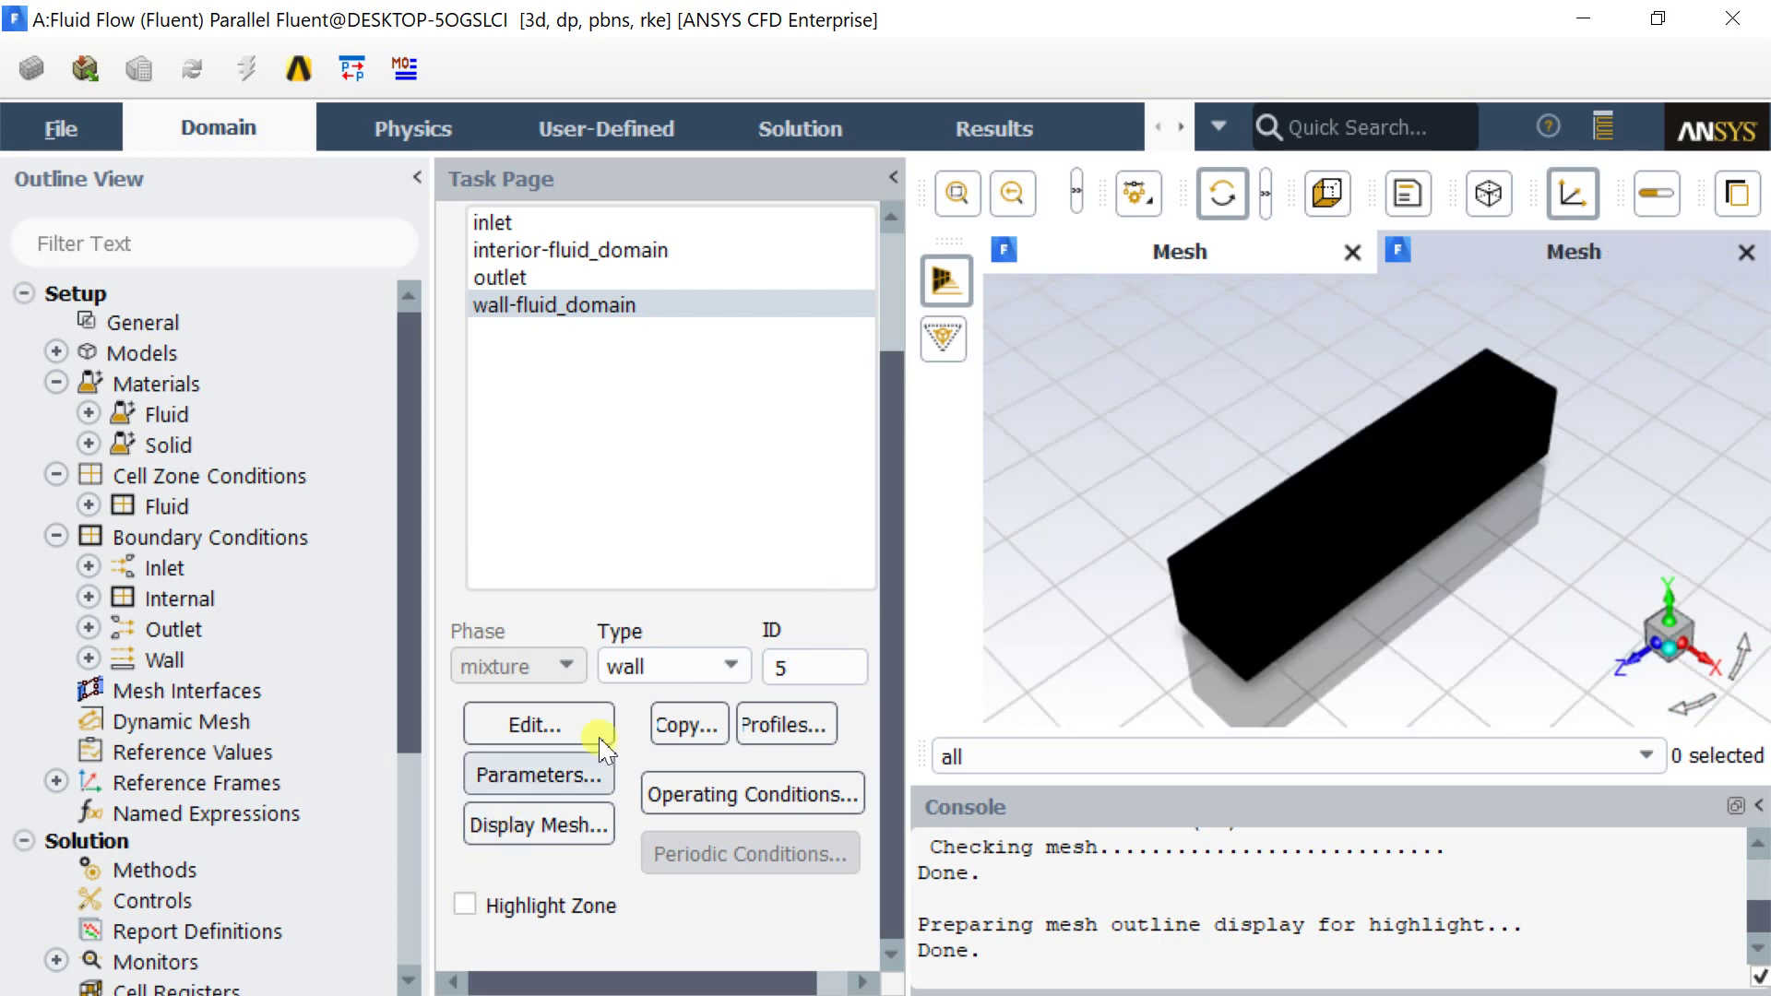
{"action": "scroll", "coordinate": [153, 629], "scroll_direction": "down", "scroll_amount": 3}
{"action": "left_click", "coordinate": [196, 609]}
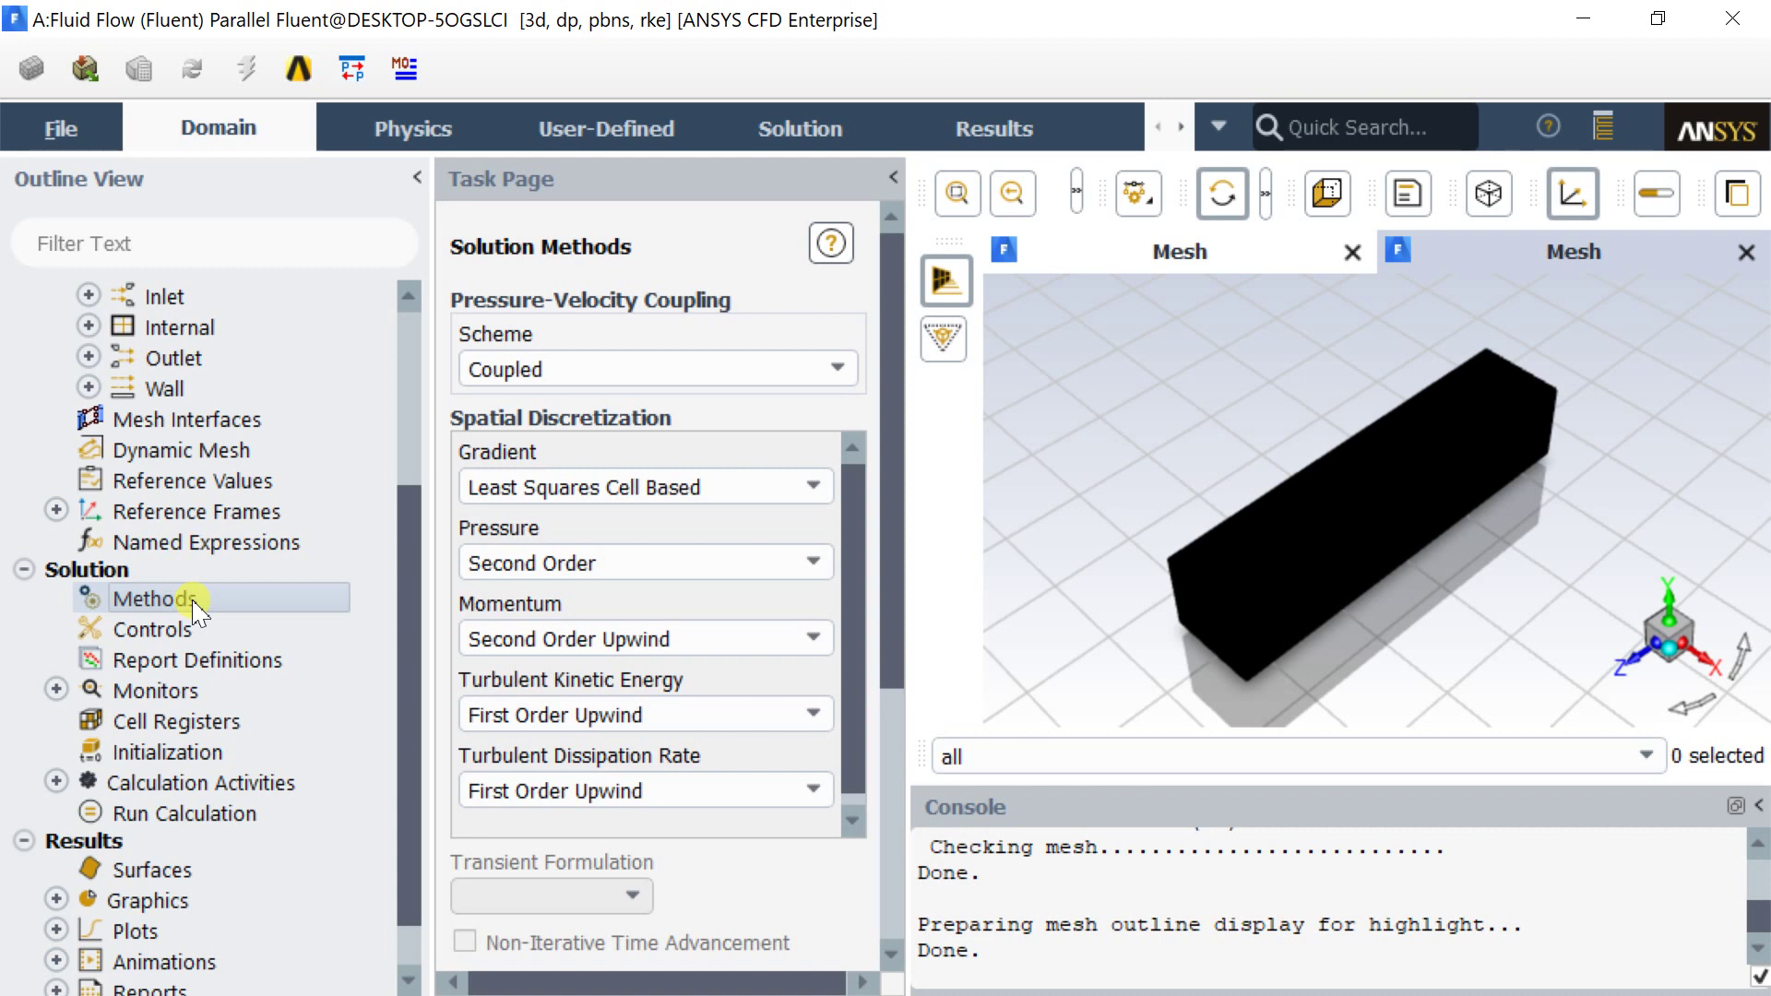
- Set gradient to Green-Gauss Node Based and both turbulence equations to Second Order Upwind
{"action": "left_click", "coordinate": [637, 367]}
{"action": "left_click", "coordinate": [601, 504]}
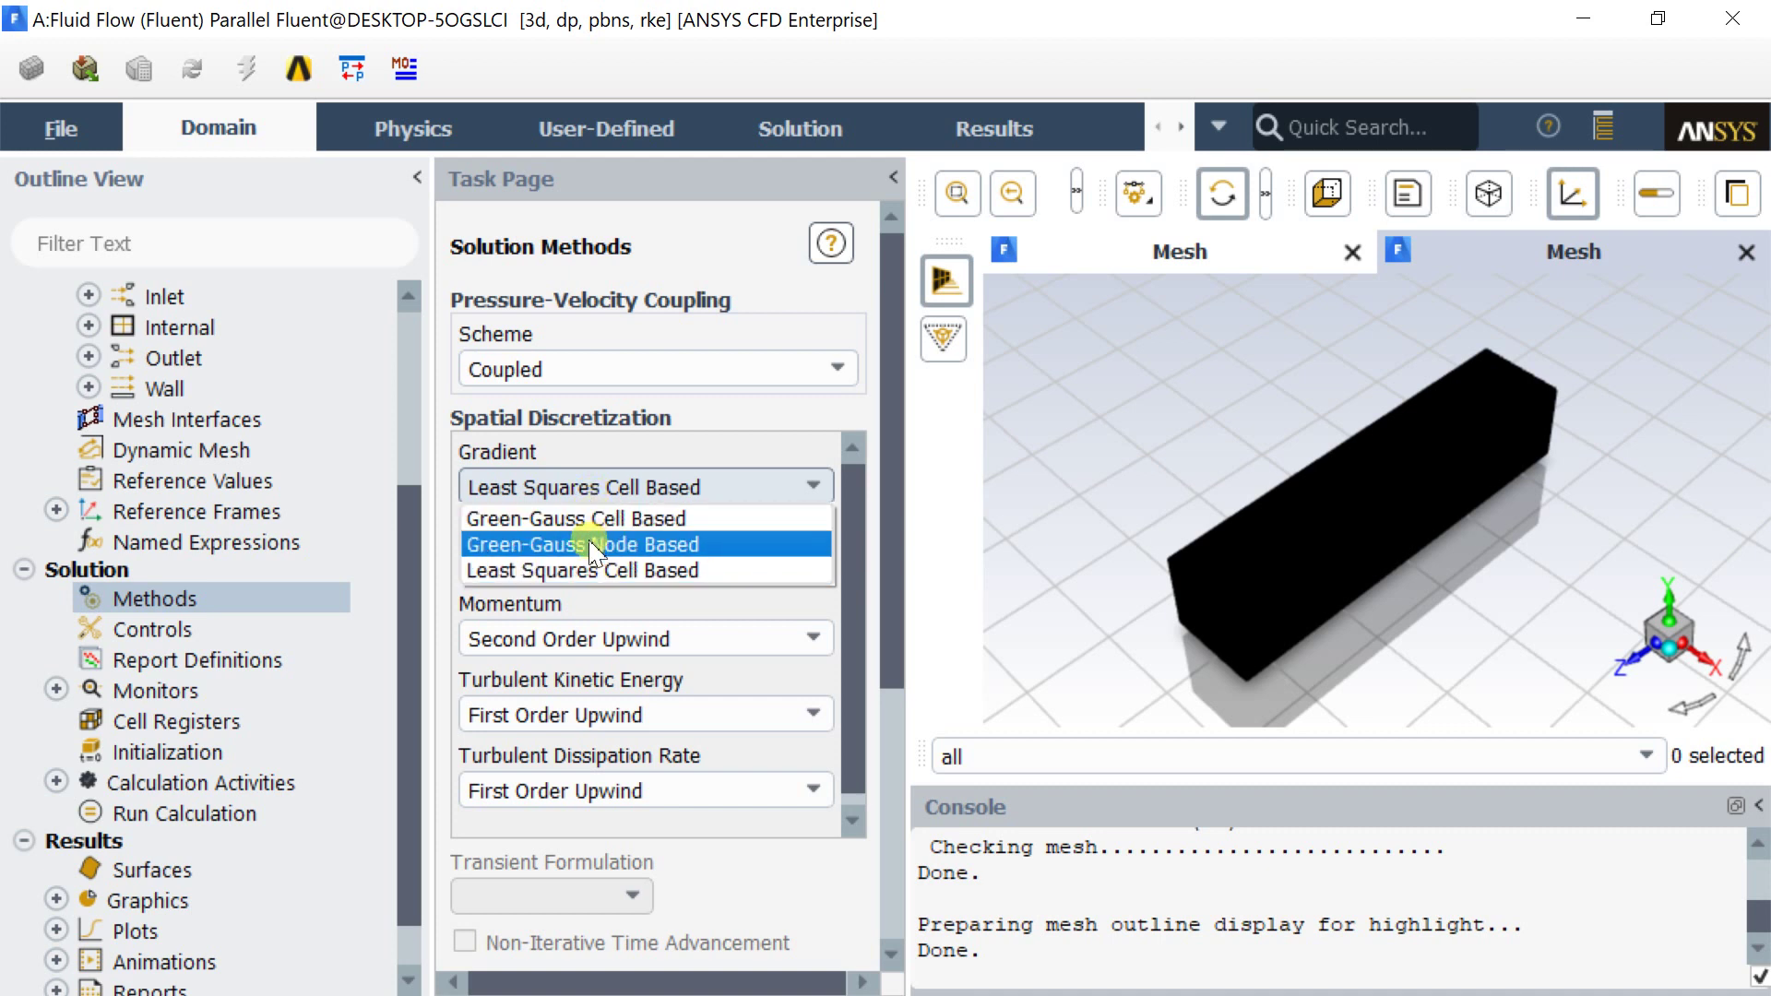
{"action": "left_click", "coordinate": [592, 544]}
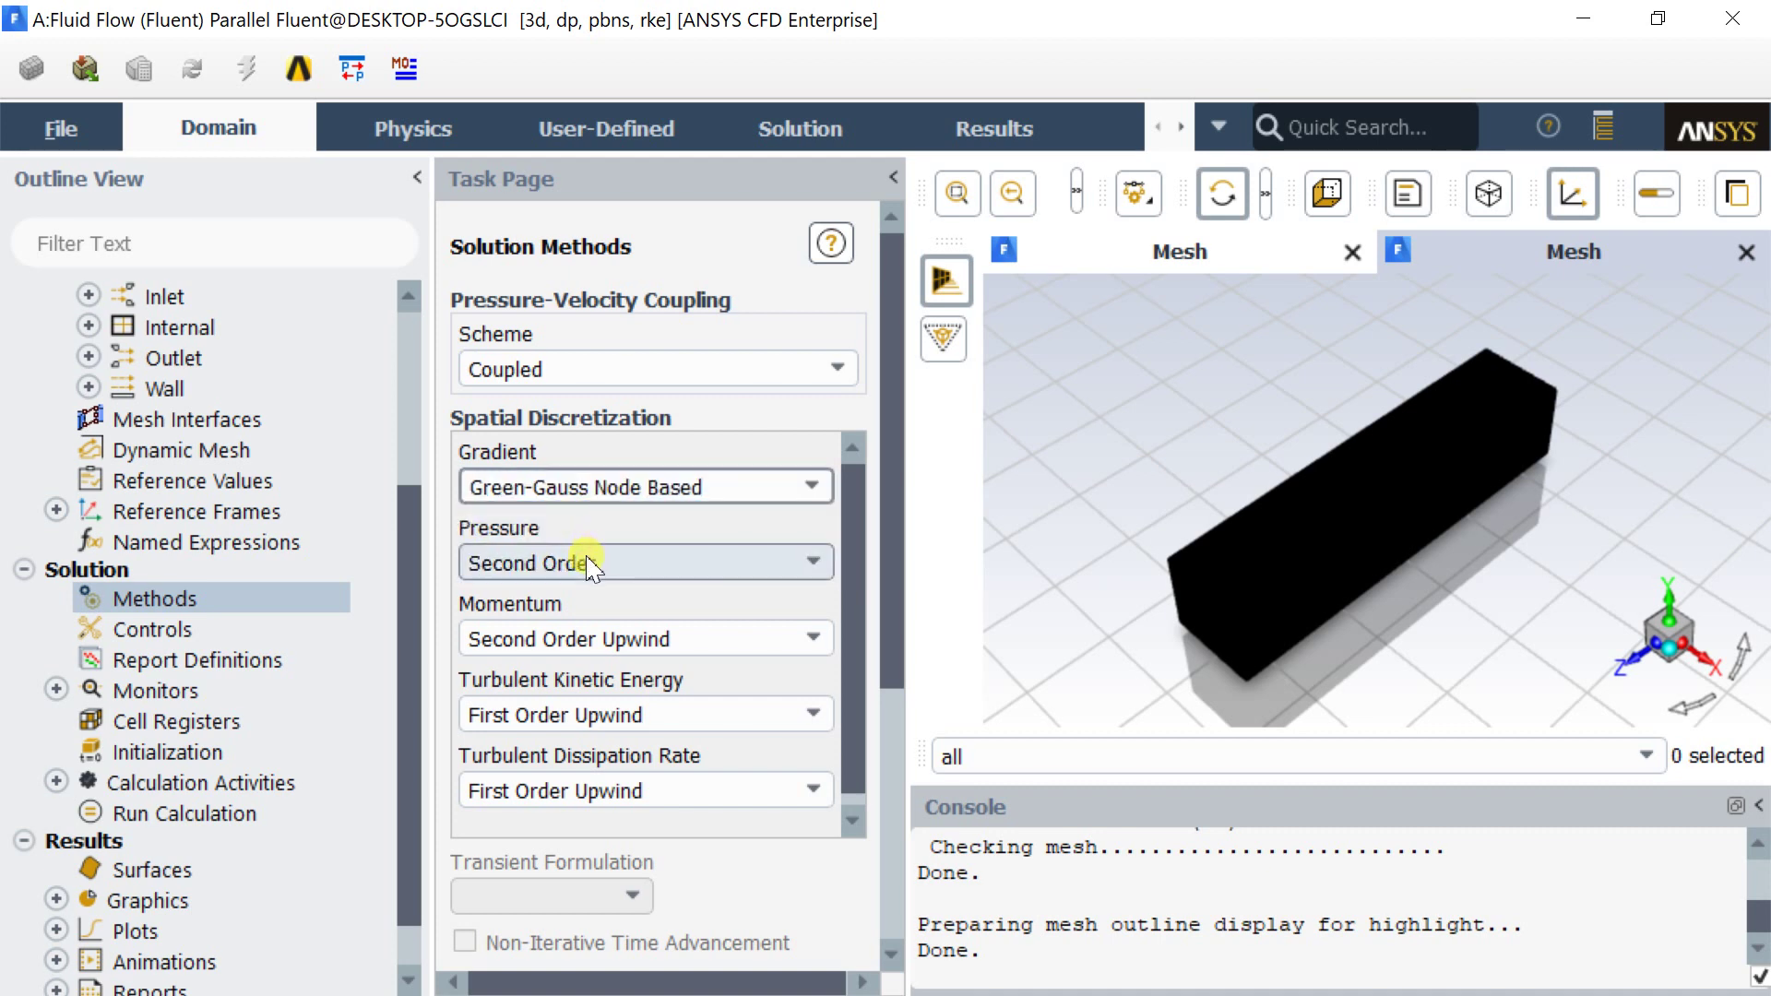
{"action": "left_click", "coordinate": [576, 715]}
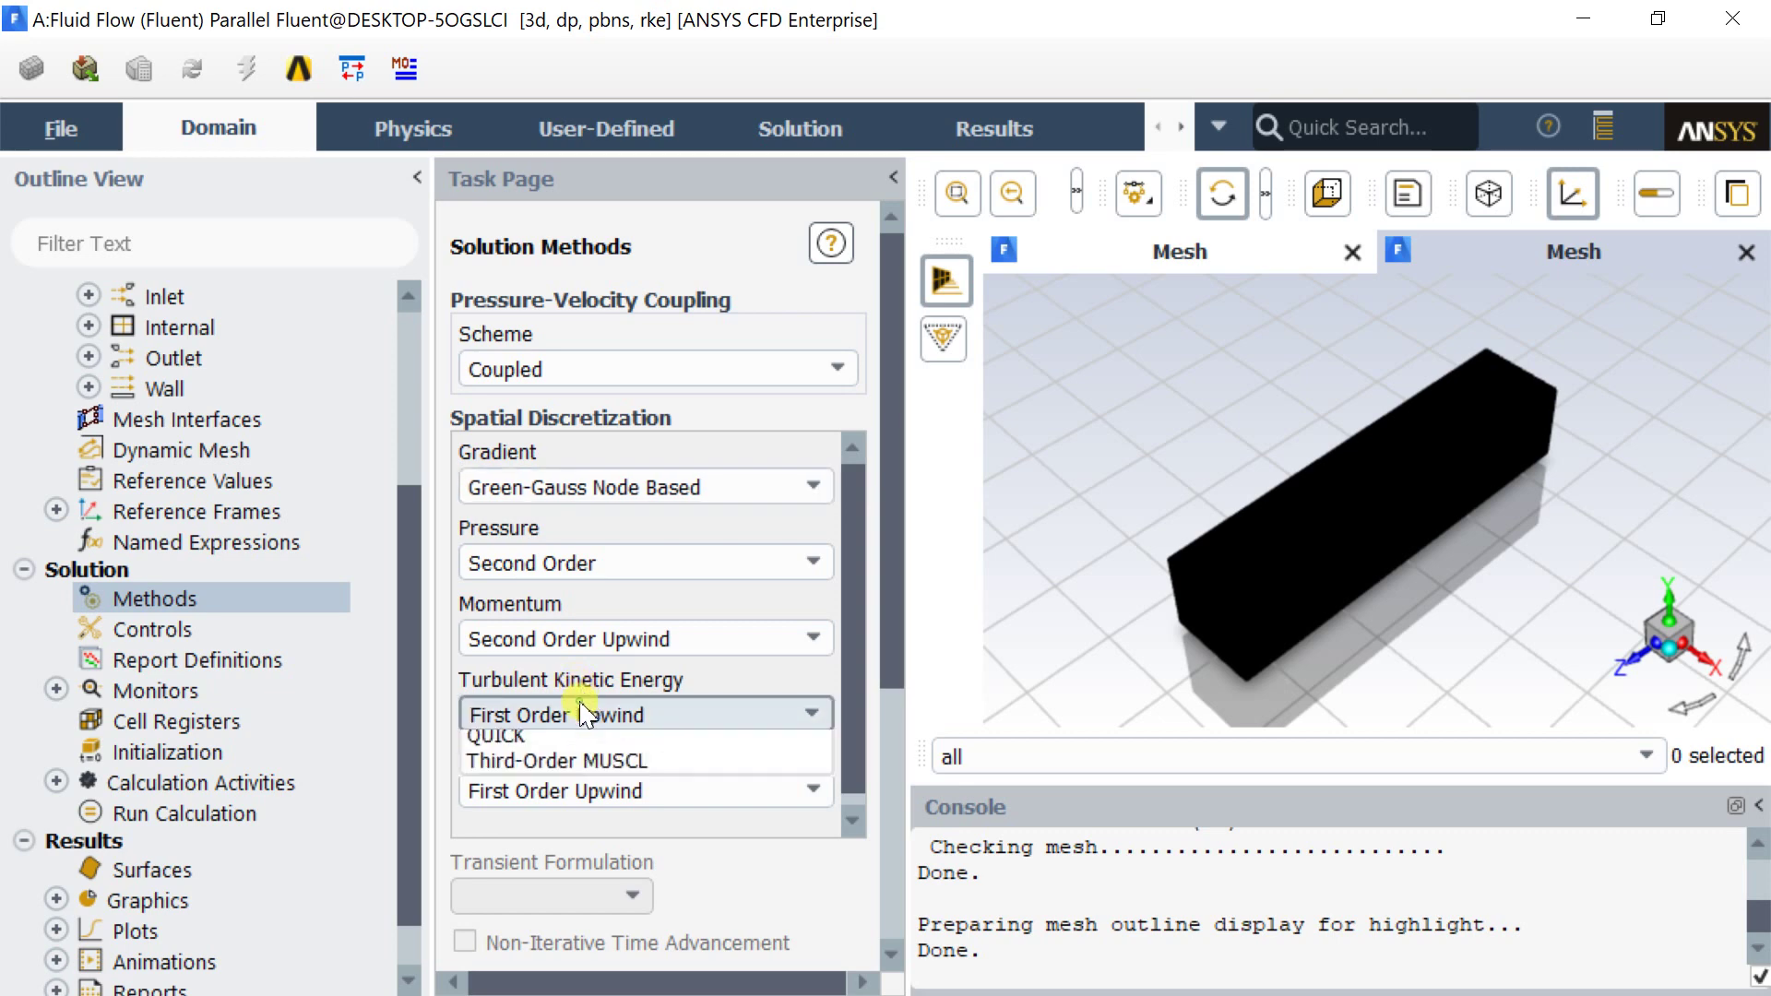
{"action": "left_click", "coordinate": [563, 773]}
{"action": "left_click", "coordinate": [558, 790]}
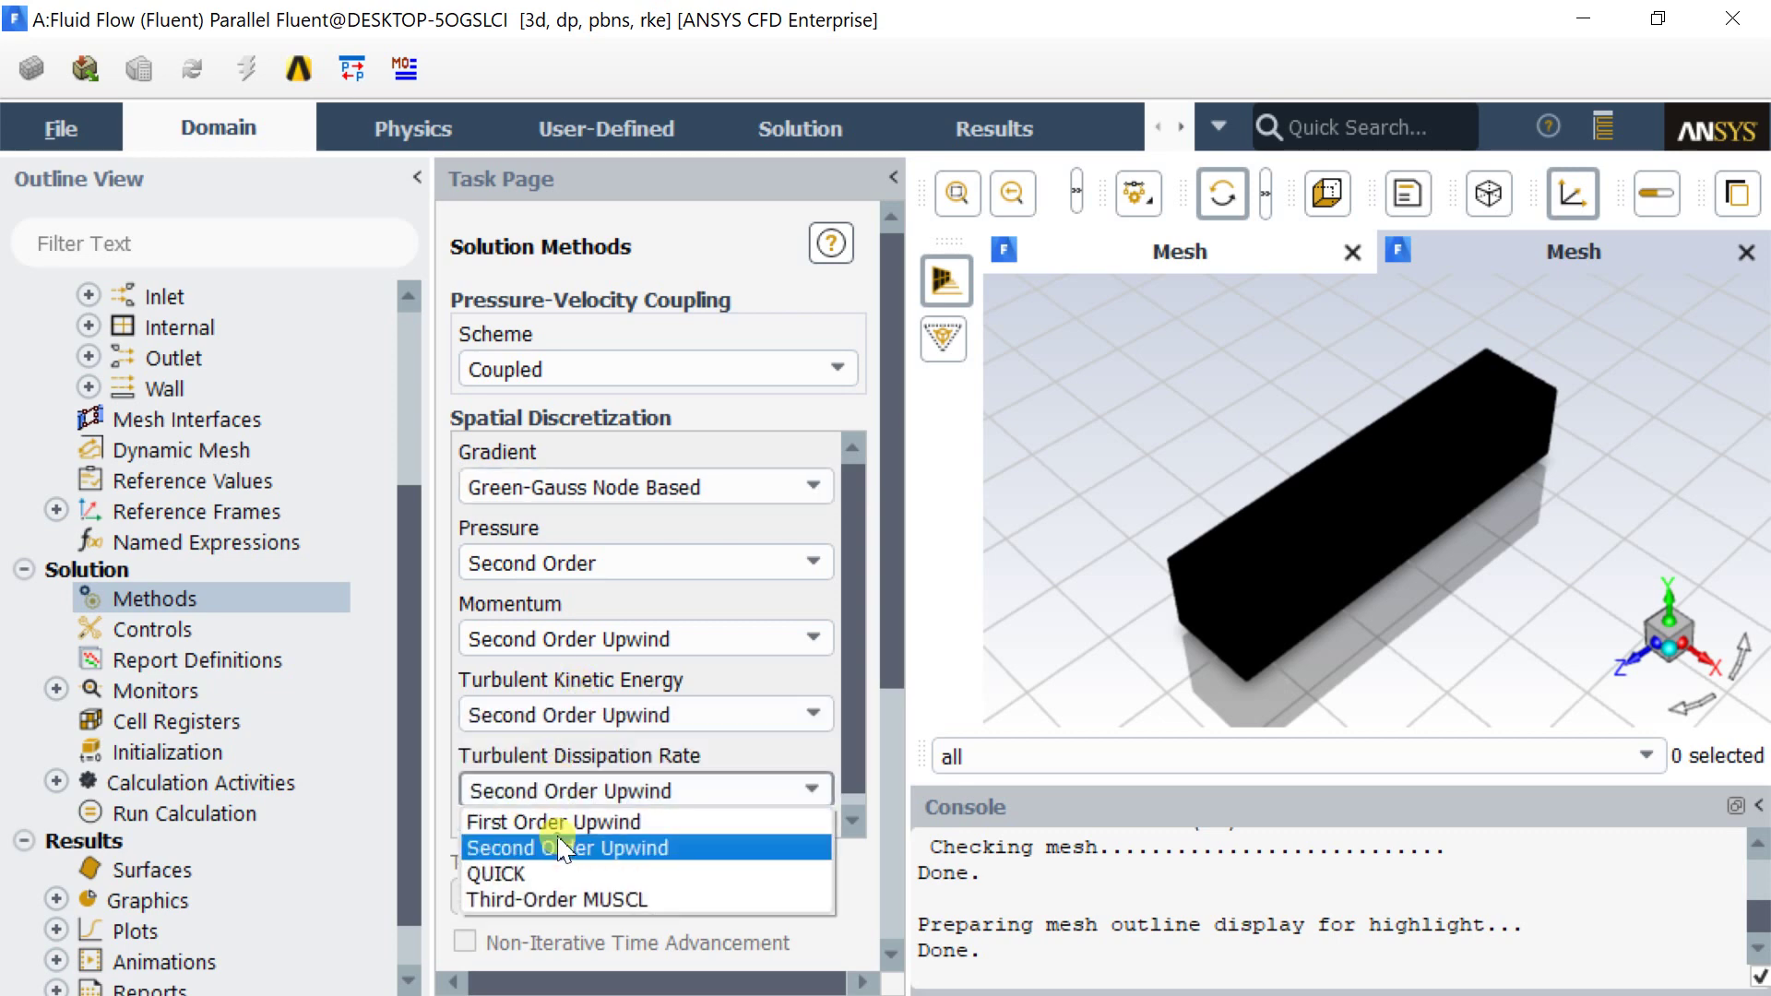
{"action": "left_click", "coordinate": [565, 842]}
- Scroll down the outline tree and open the Monitors settings
{"action": "scroll", "coordinate": [625, 720], "scroll_direction": "down", "scroll_amount": 1}
{"action": "scroll", "coordinate": [411, 723], "scroll_direction": "down", "scroll_amount": 1}
{"action": "scroll", "coordinate": [525, 817], "scroll_direction": "down", "scroll_amount": 2}
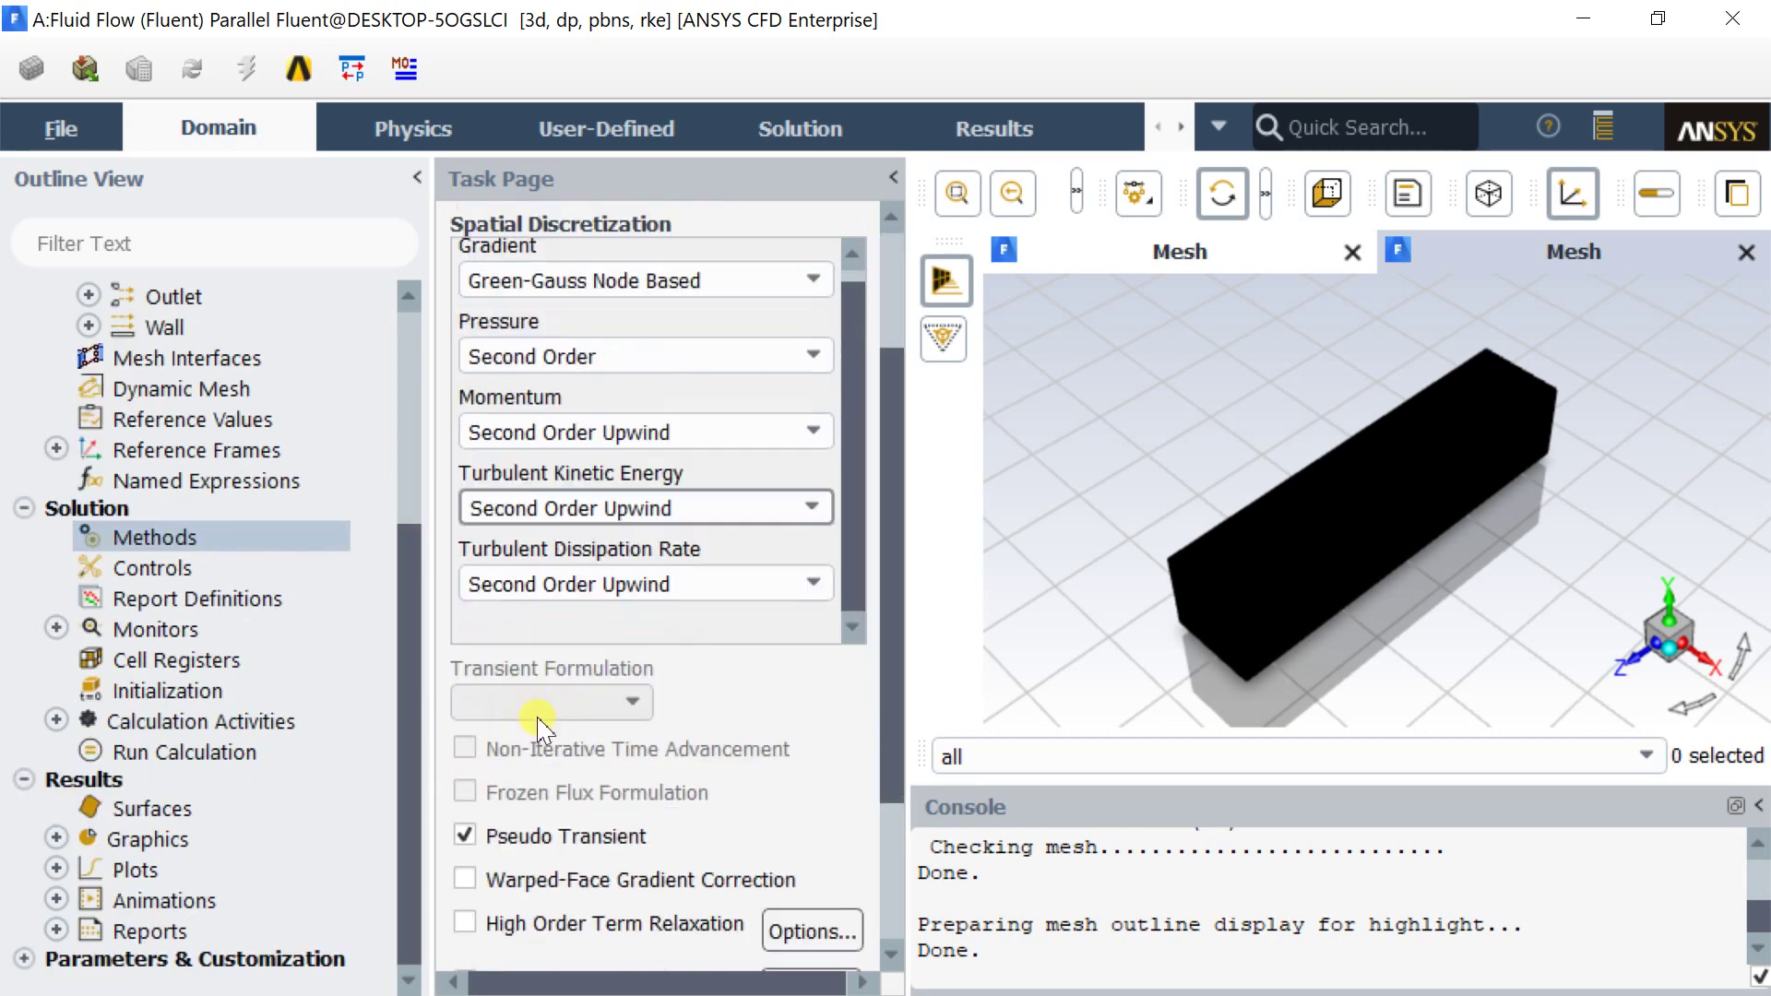
{"action": "scroll", "coordinate": [539, 729], "scroll_direction": "down", "scroll_amount": 2}
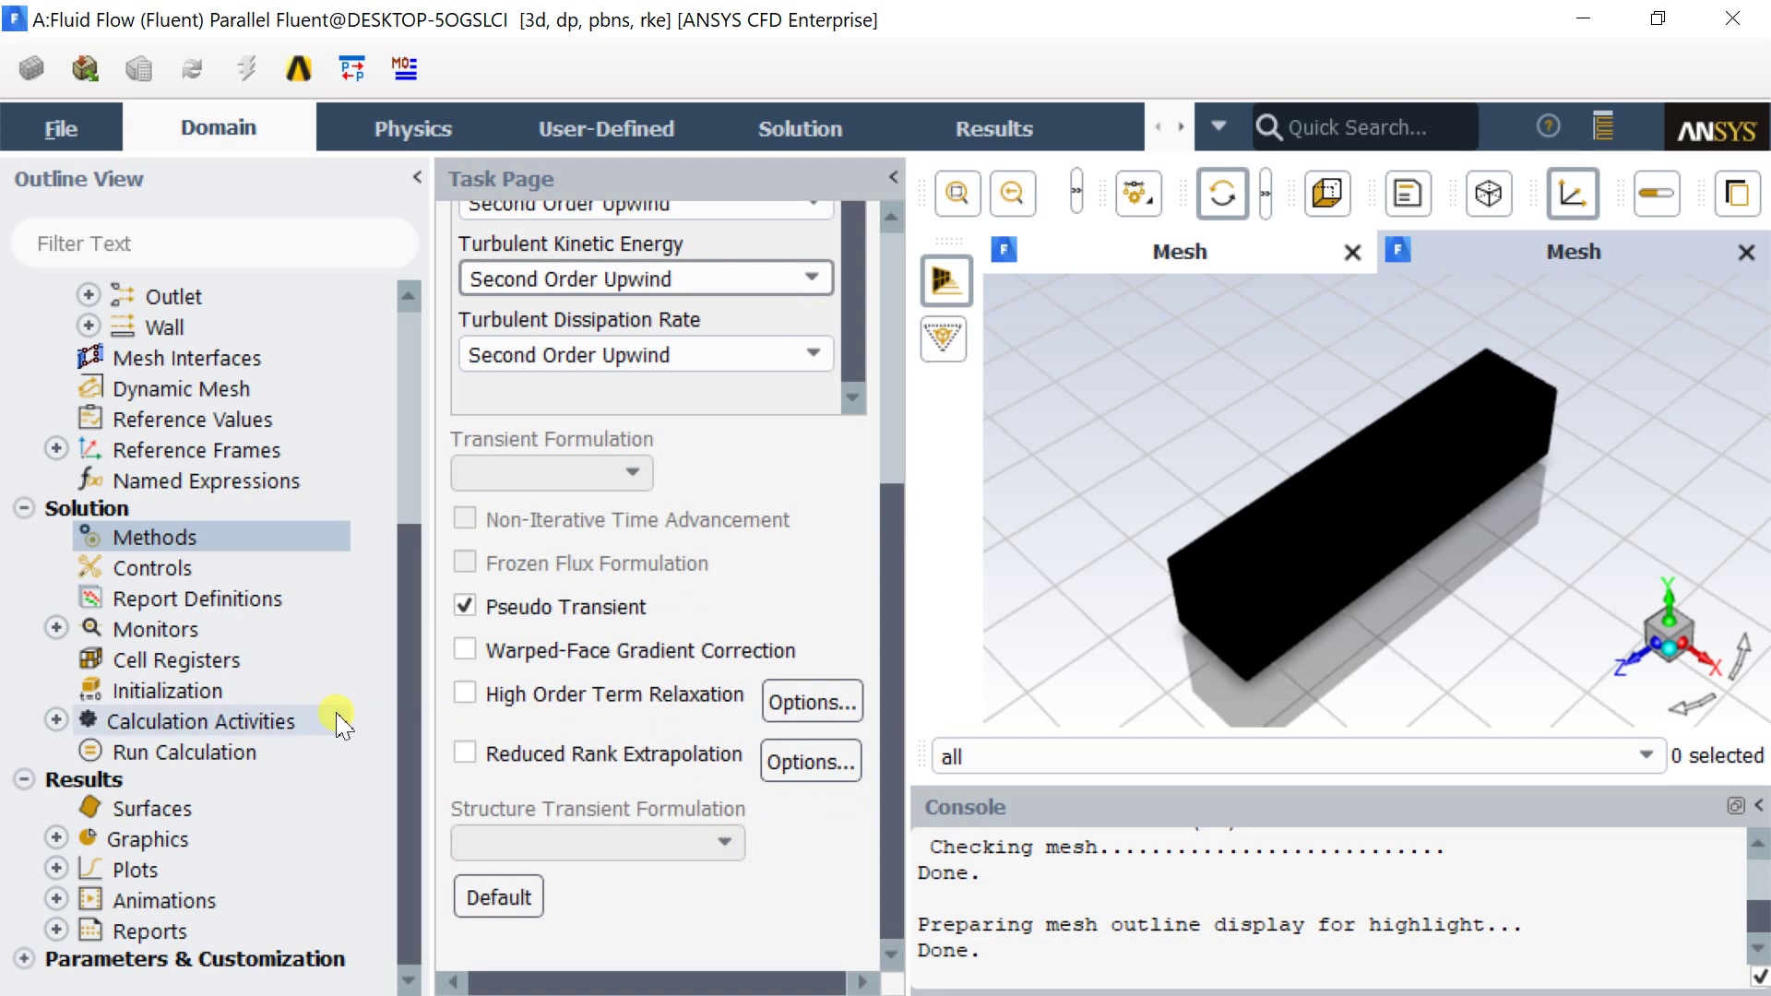
{"action": "double_click", "coordinate": [230, 629]}
- Open the Residual Monitors dialog and set the epsilon, k and z-velocity criteria to 1e-6
{"action": "left_click", "coordinate": [278, 662]}
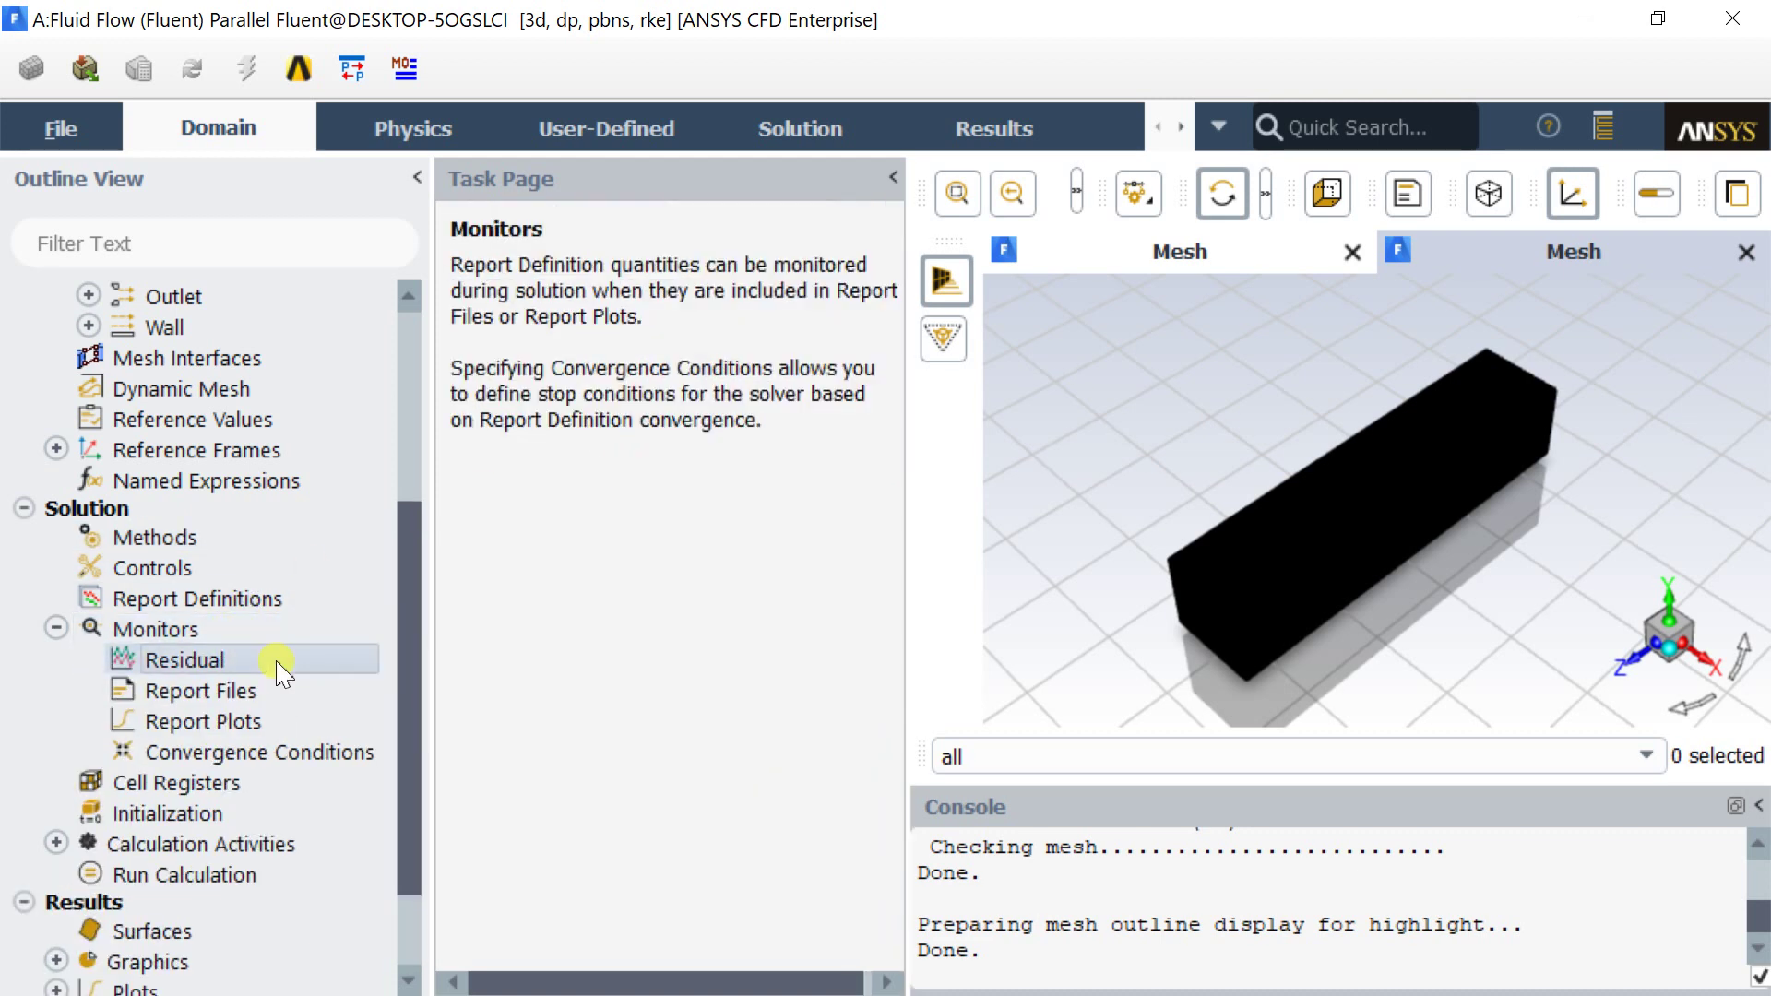
{"action": "double_click", "coordinate": [277, 673]}
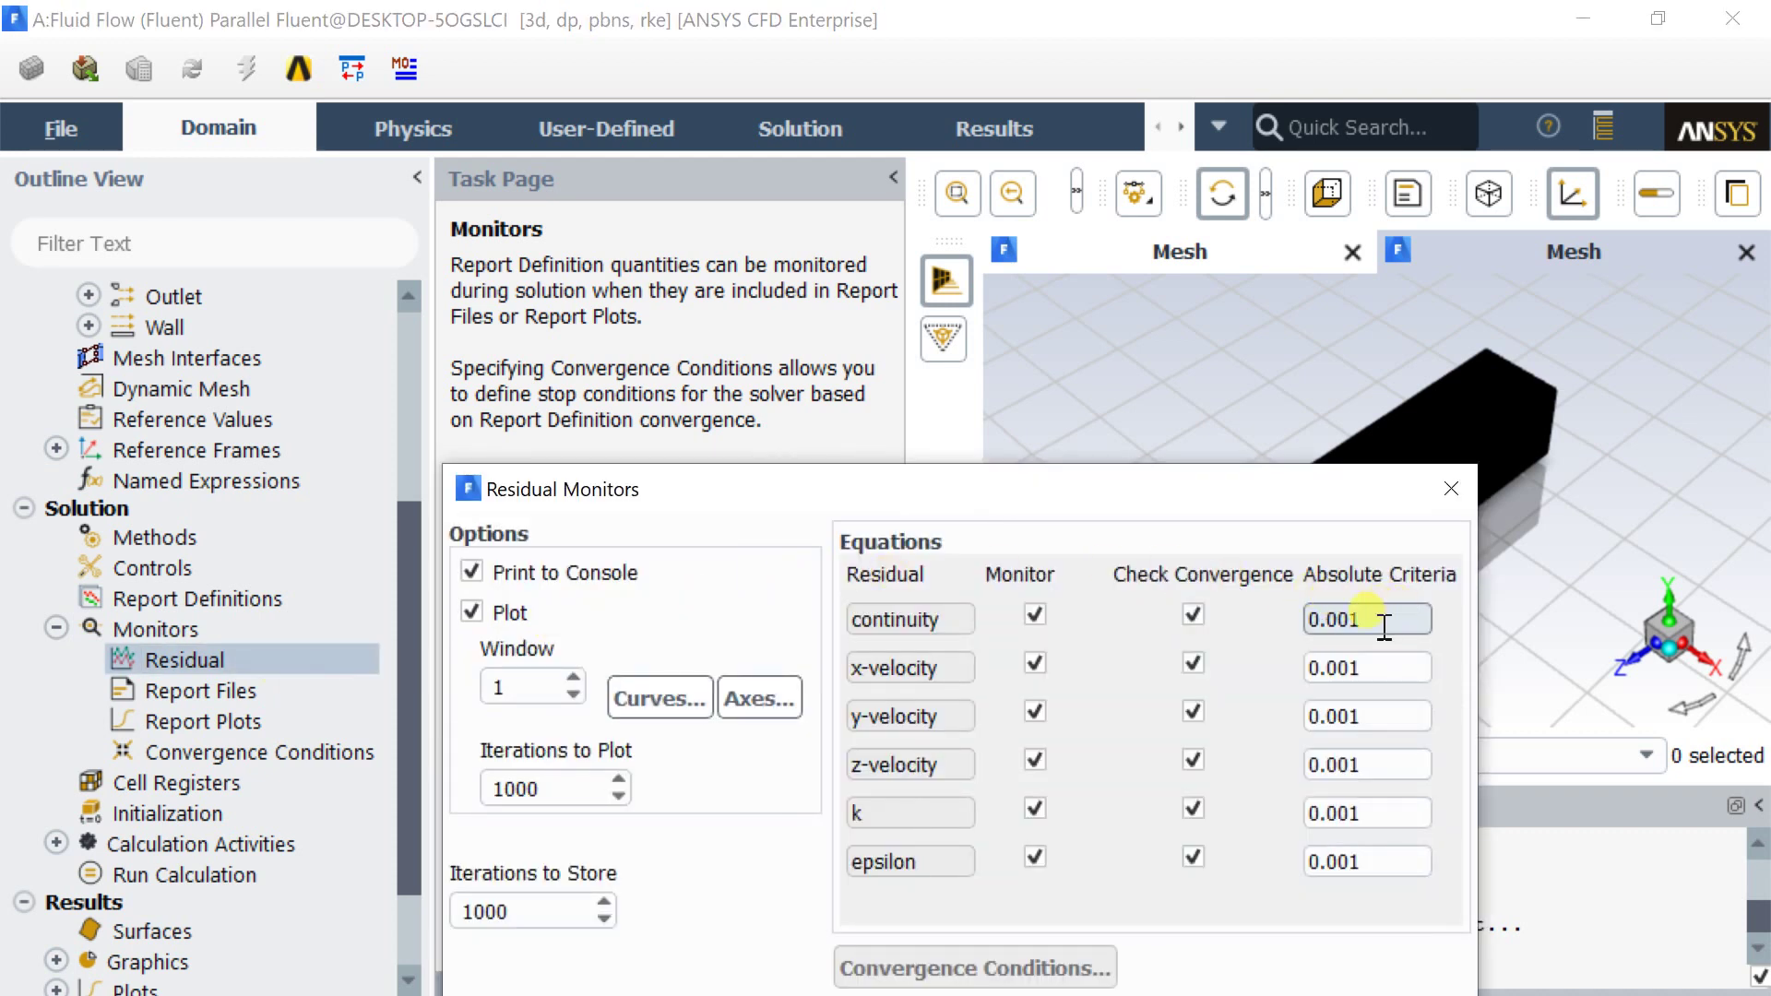
{"action": "double_click", "coordinate": [1374, 858]}
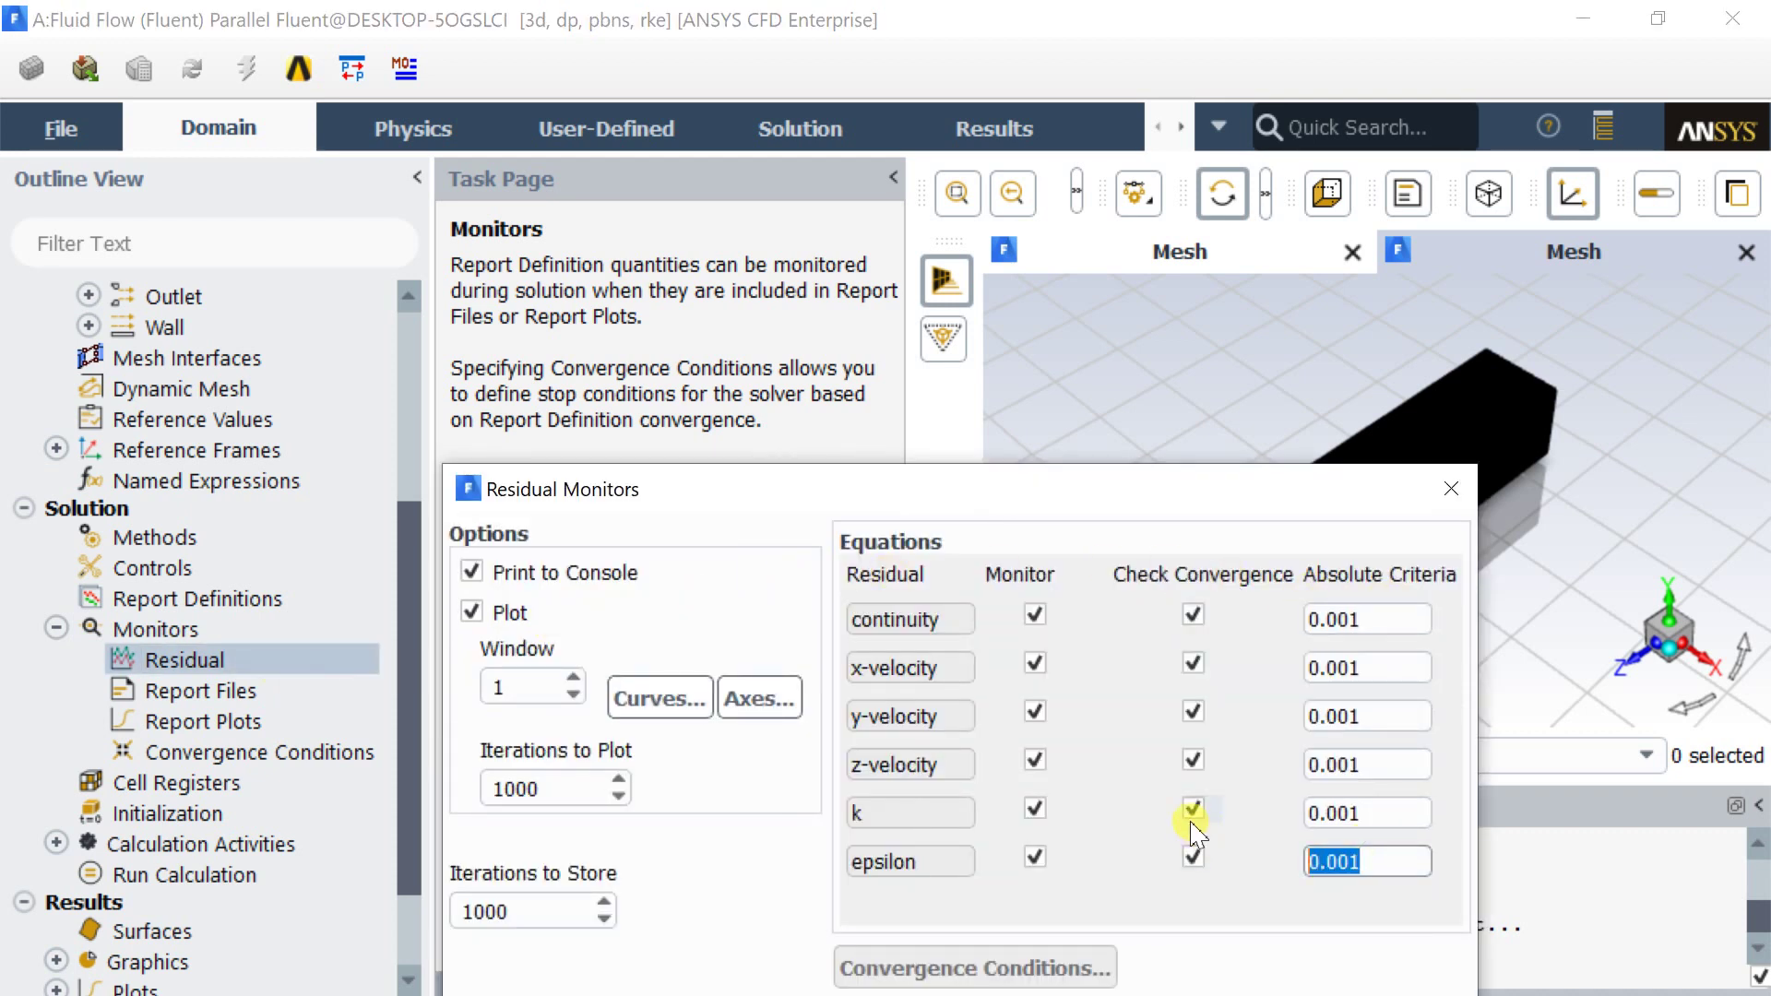
{"action": "type", "text": "1e-6"}
{"action": "double_click", "coordinate": [1383, 859]}
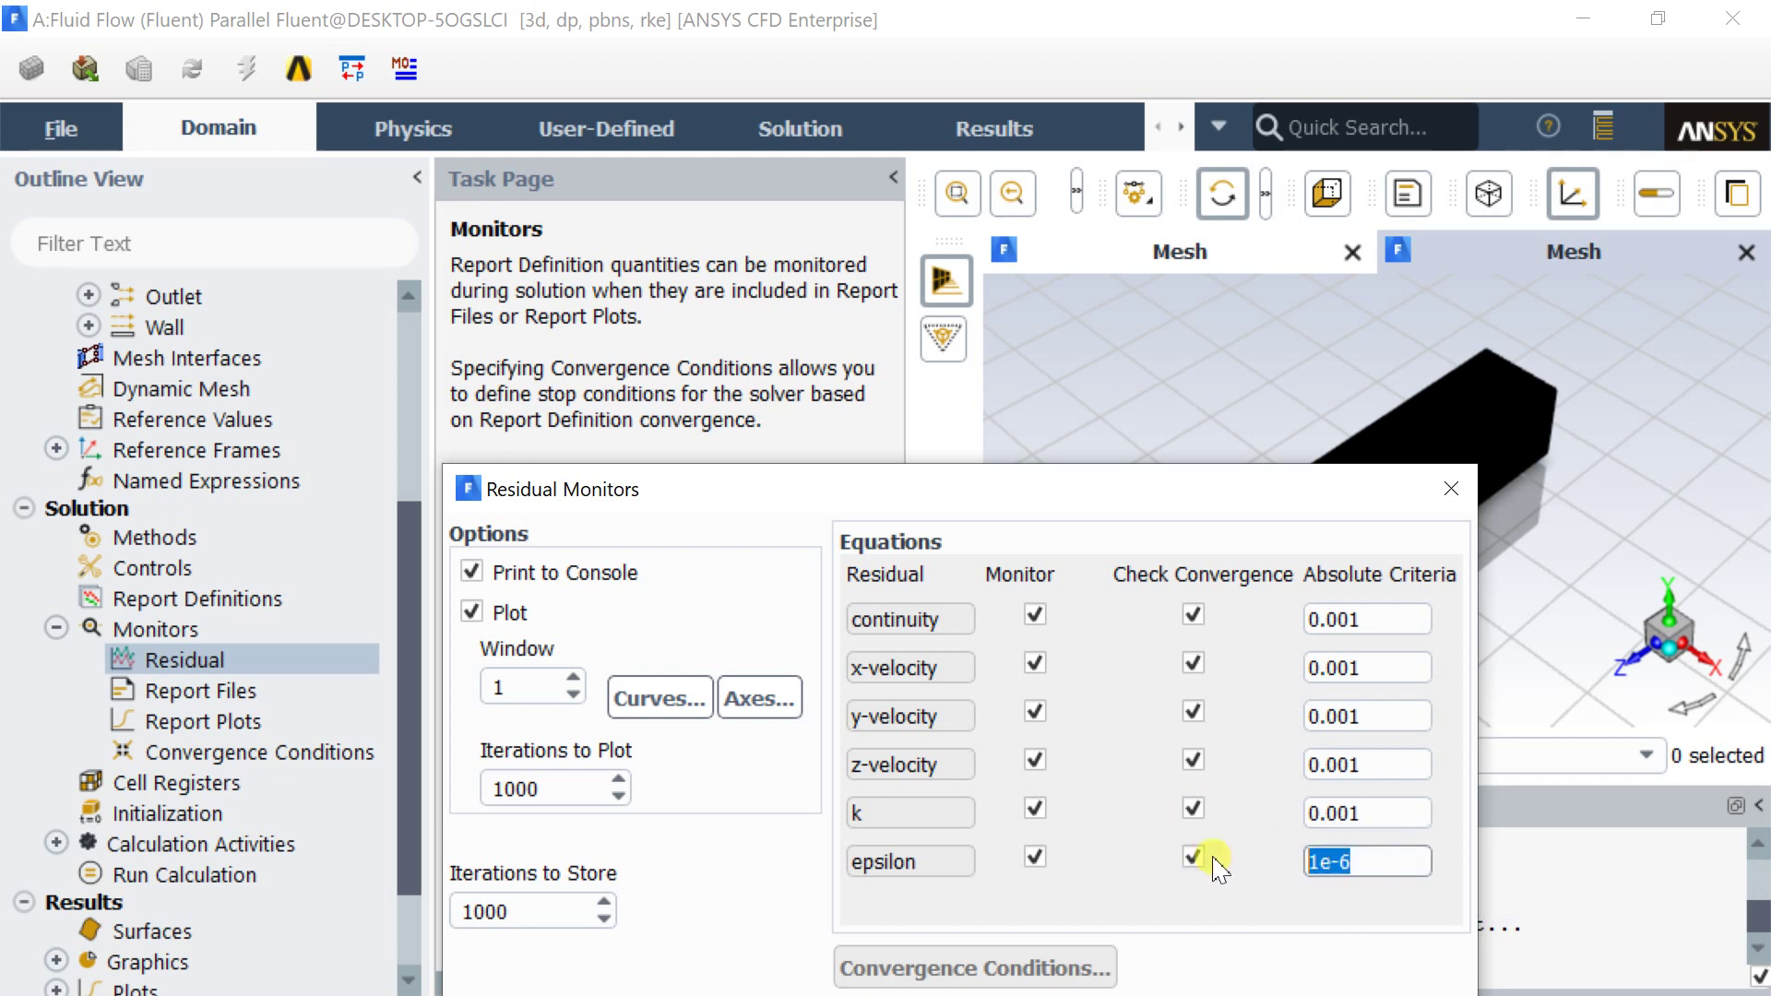
{"action": "double_click", "coordinate": [1365, 815]}
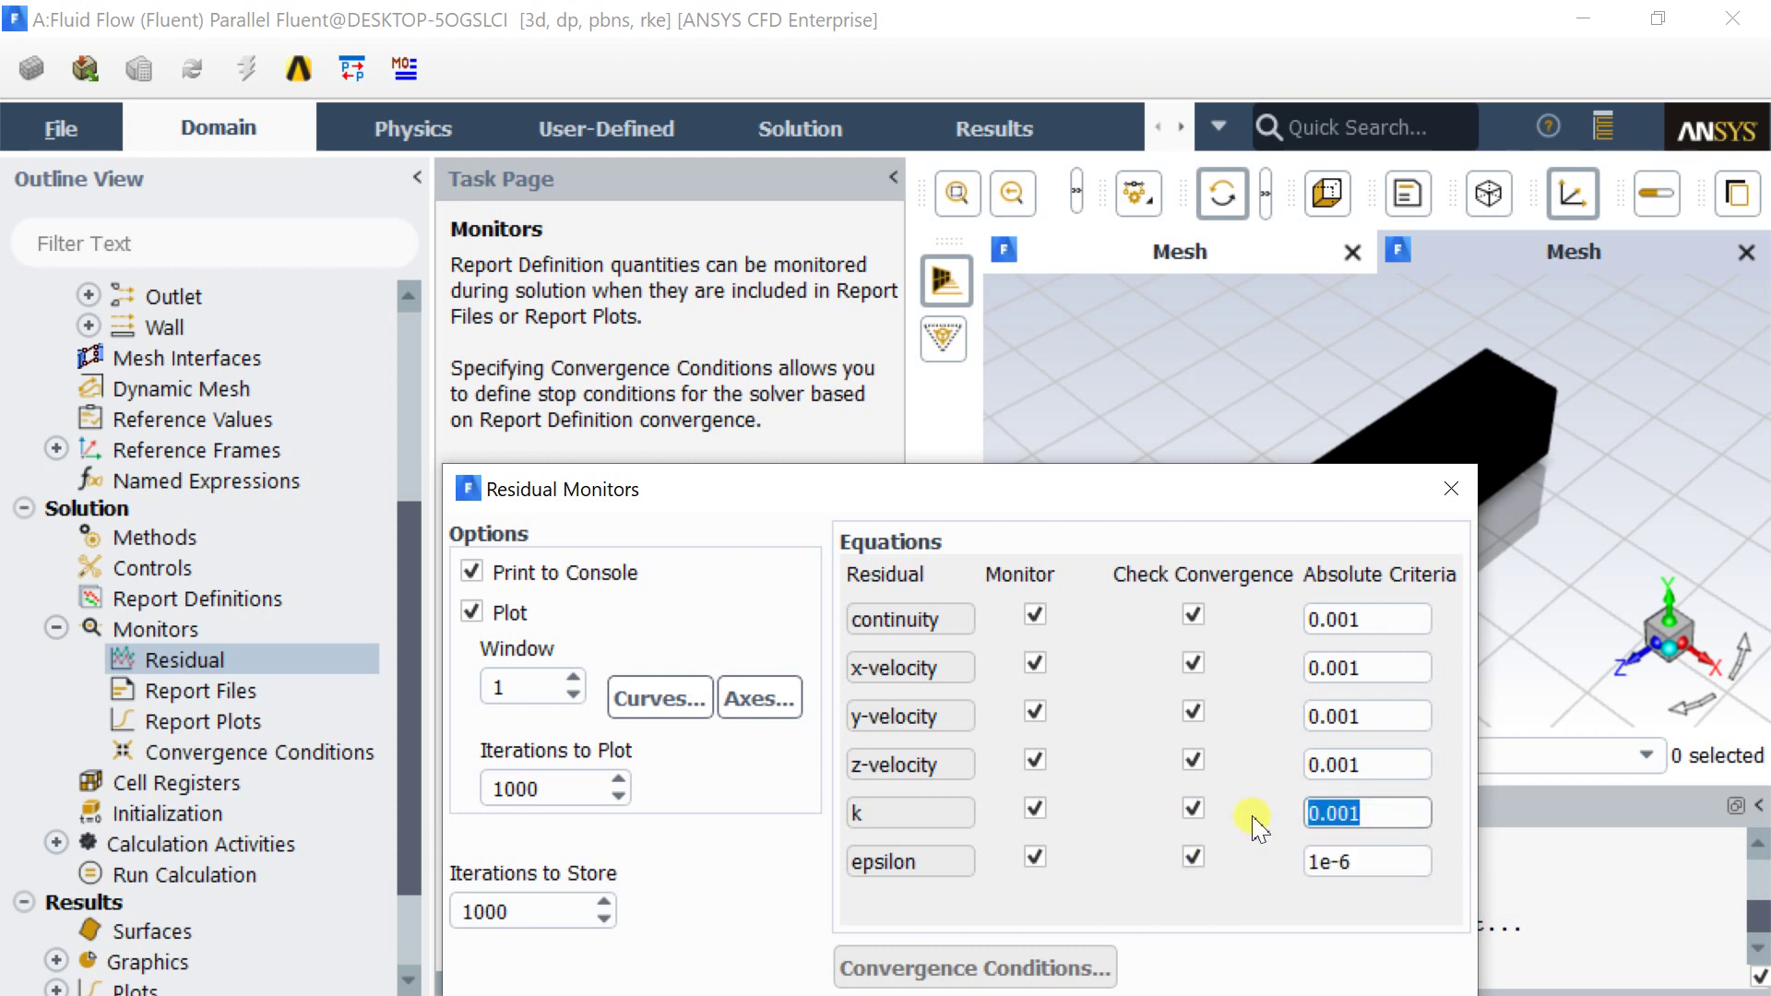
{"action": "double_click", "coordinate": [1384, 765]}
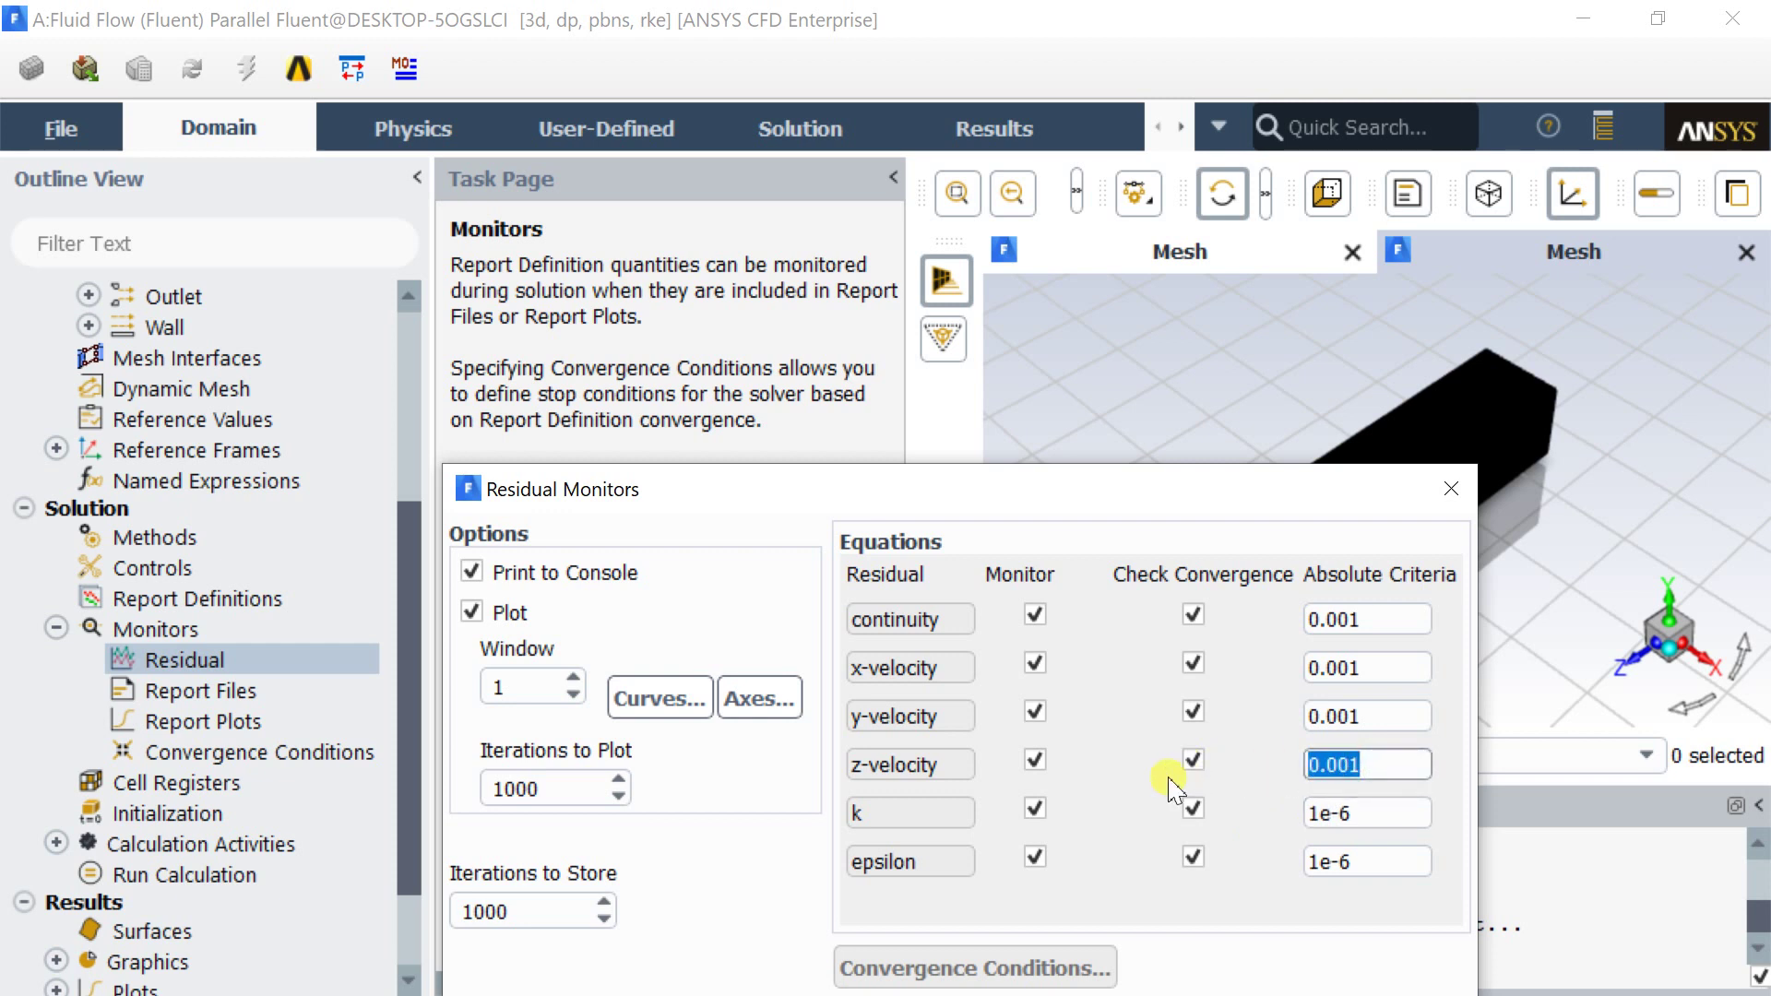
{"action": "type", "text": "1e-6"}
- Set y-velocity, x-velocity and continuity criteria to 1e-6 and accept the dialog
{"action": "double_click", "coordinate": [1356, 716]}
{"action": "type", "text": "1e-6"}
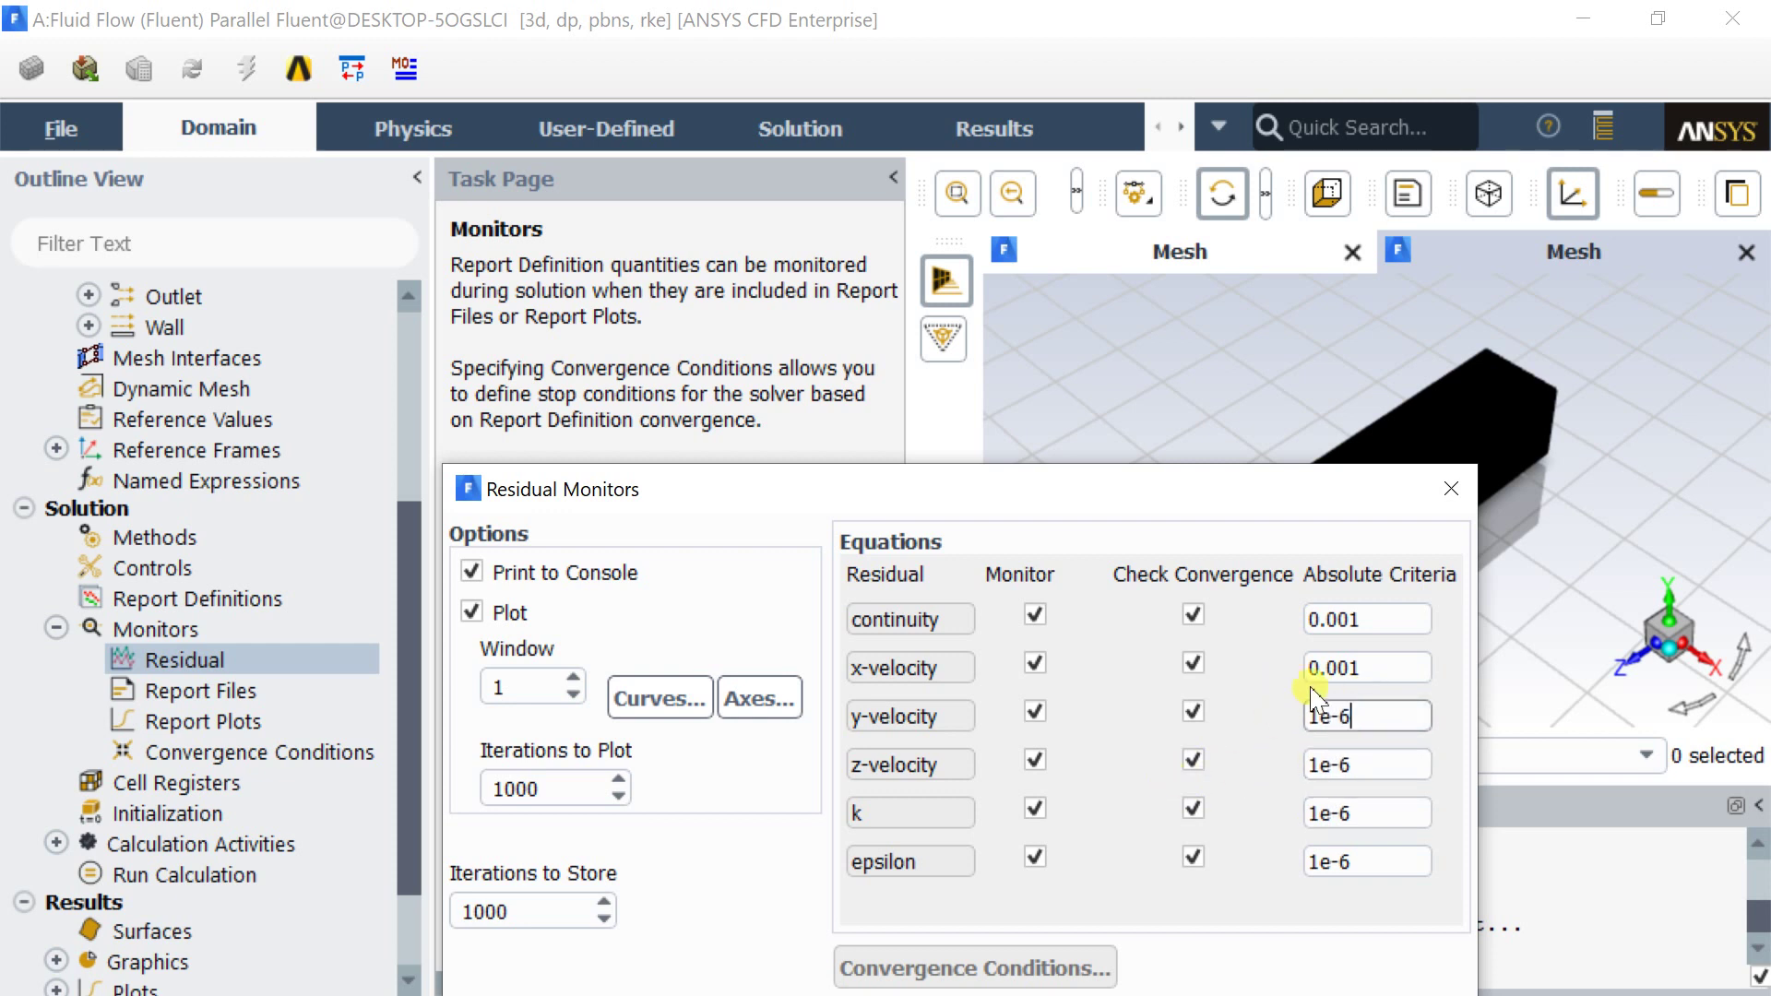
{"action": "double_click", "coordinate": [1316, 668]}
{"action": "type", "text": "1e-6"}
{"action": "double_click", "coordinate": [1315, 619]}
{"action": "type", "text": "1e-6"}
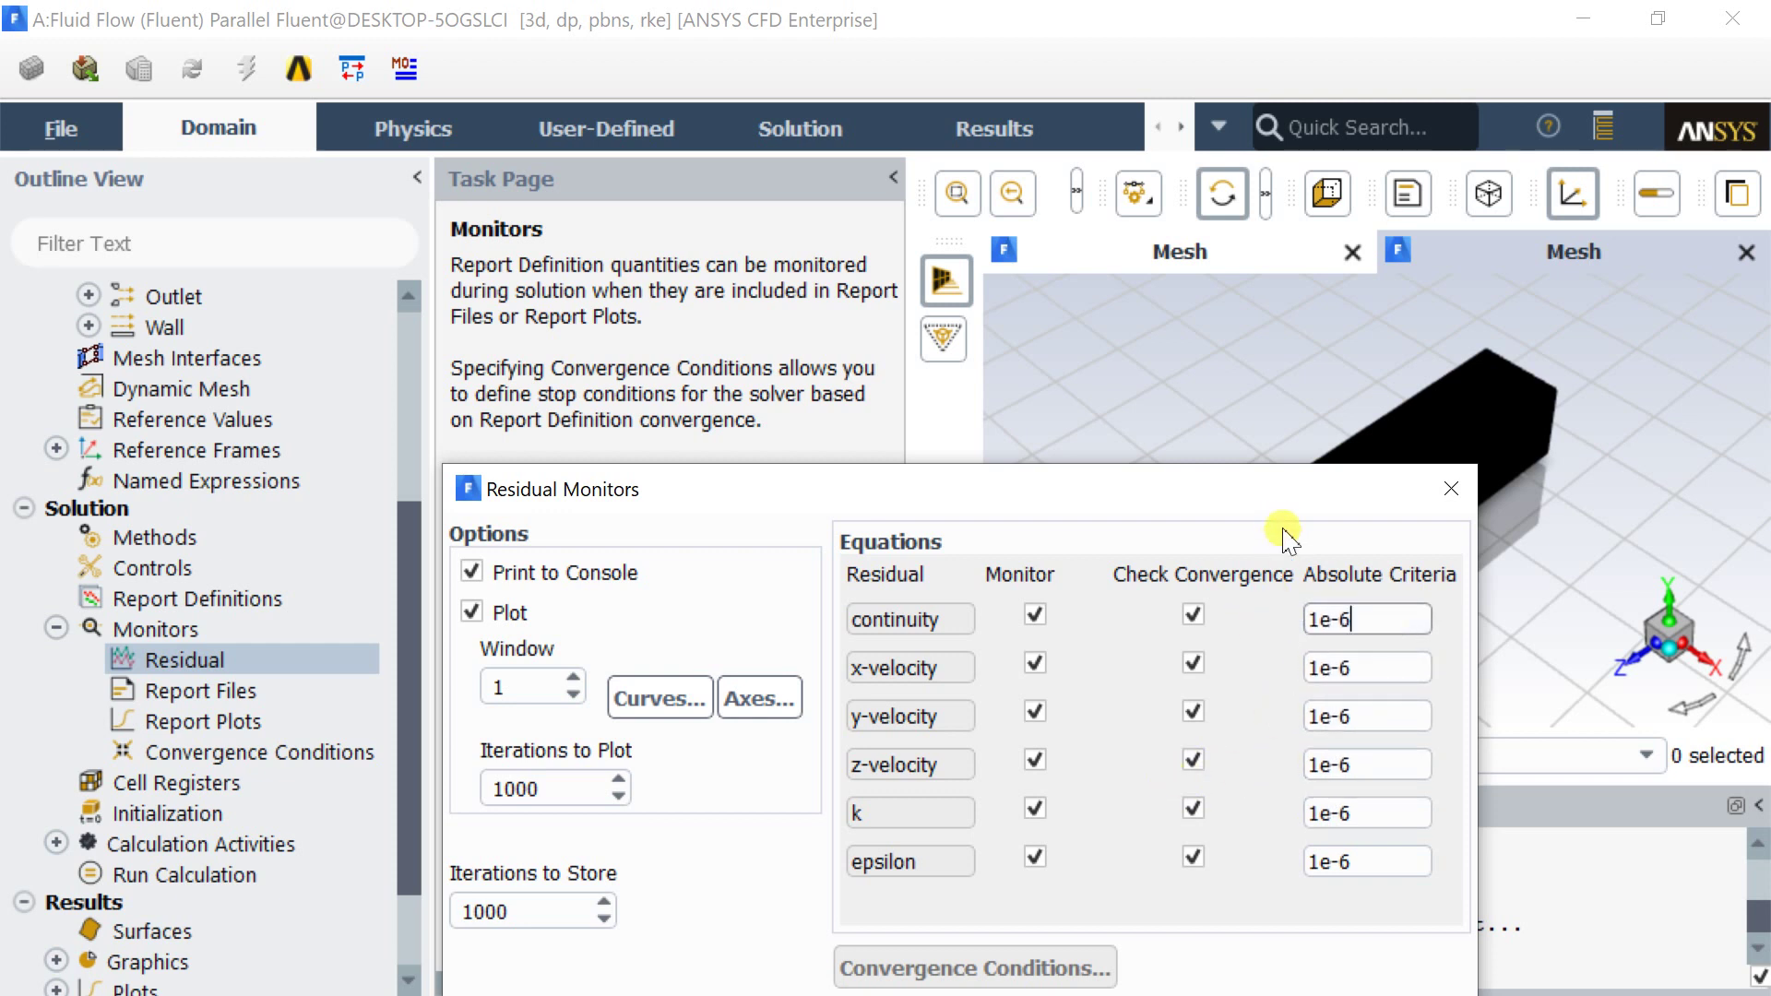
{"action": "left_click_drag", "start_coordinate": [1267, 464], "coordinate": [1262, 180]}
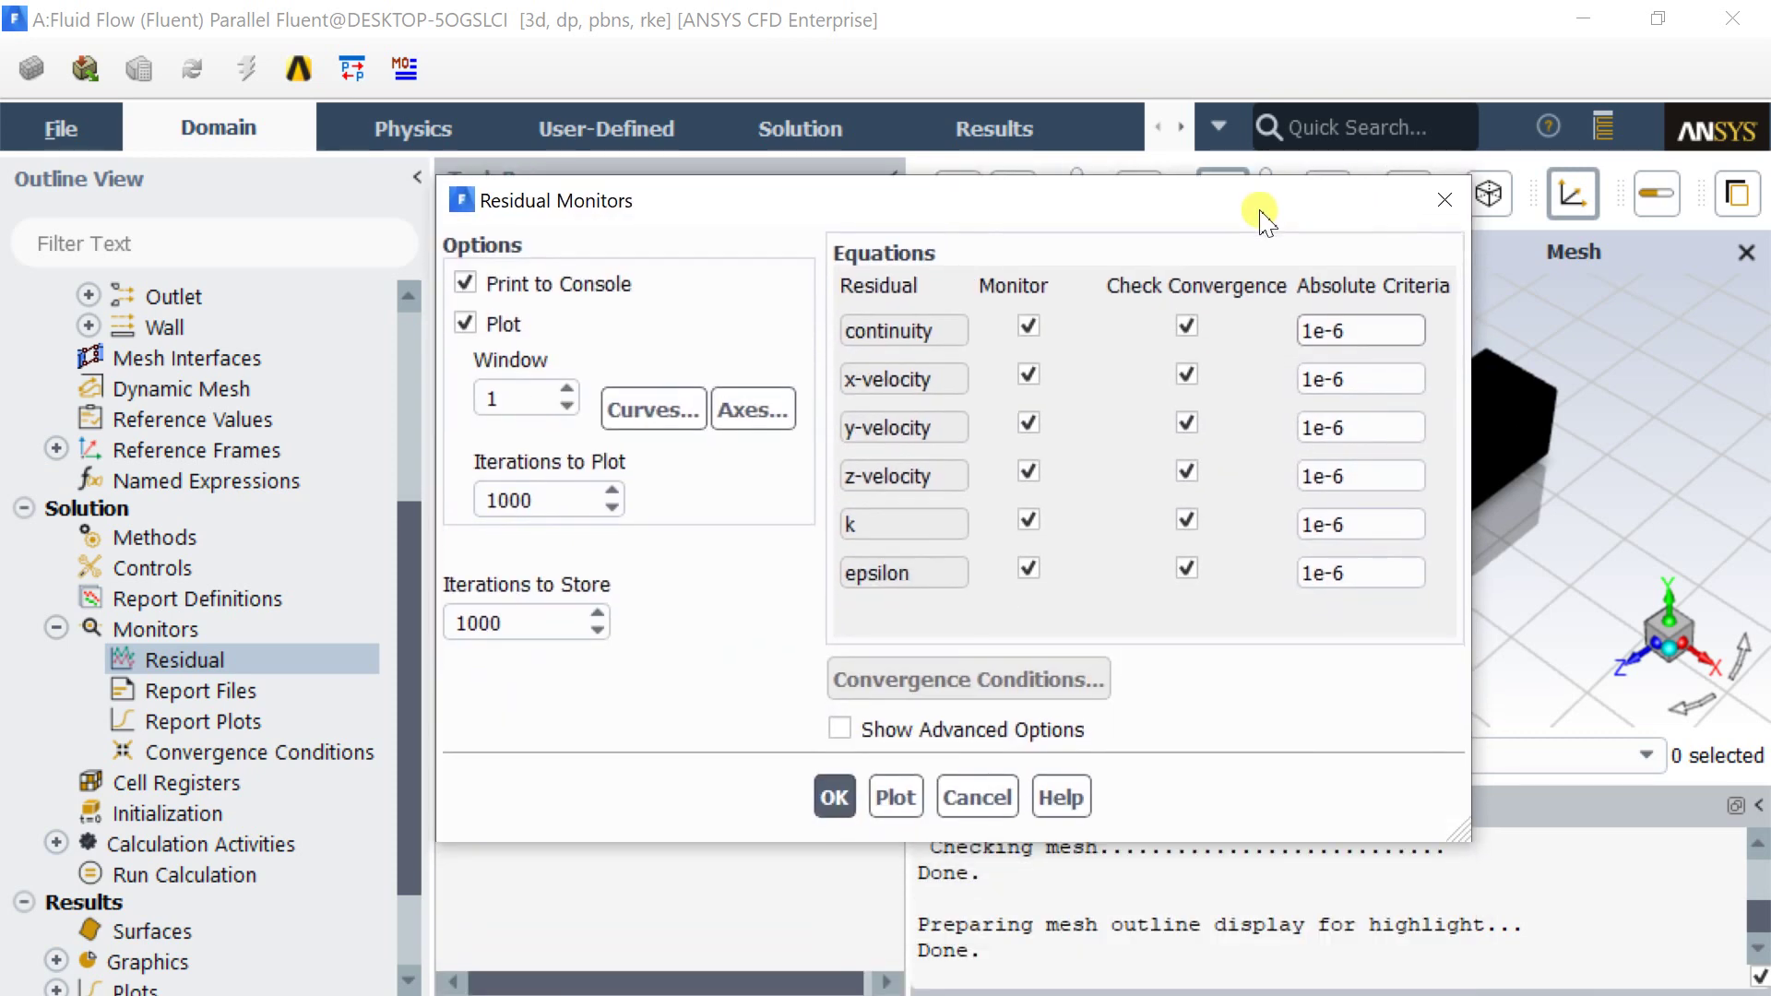
{"action": "left_click", "coordinate": [835, 795]}
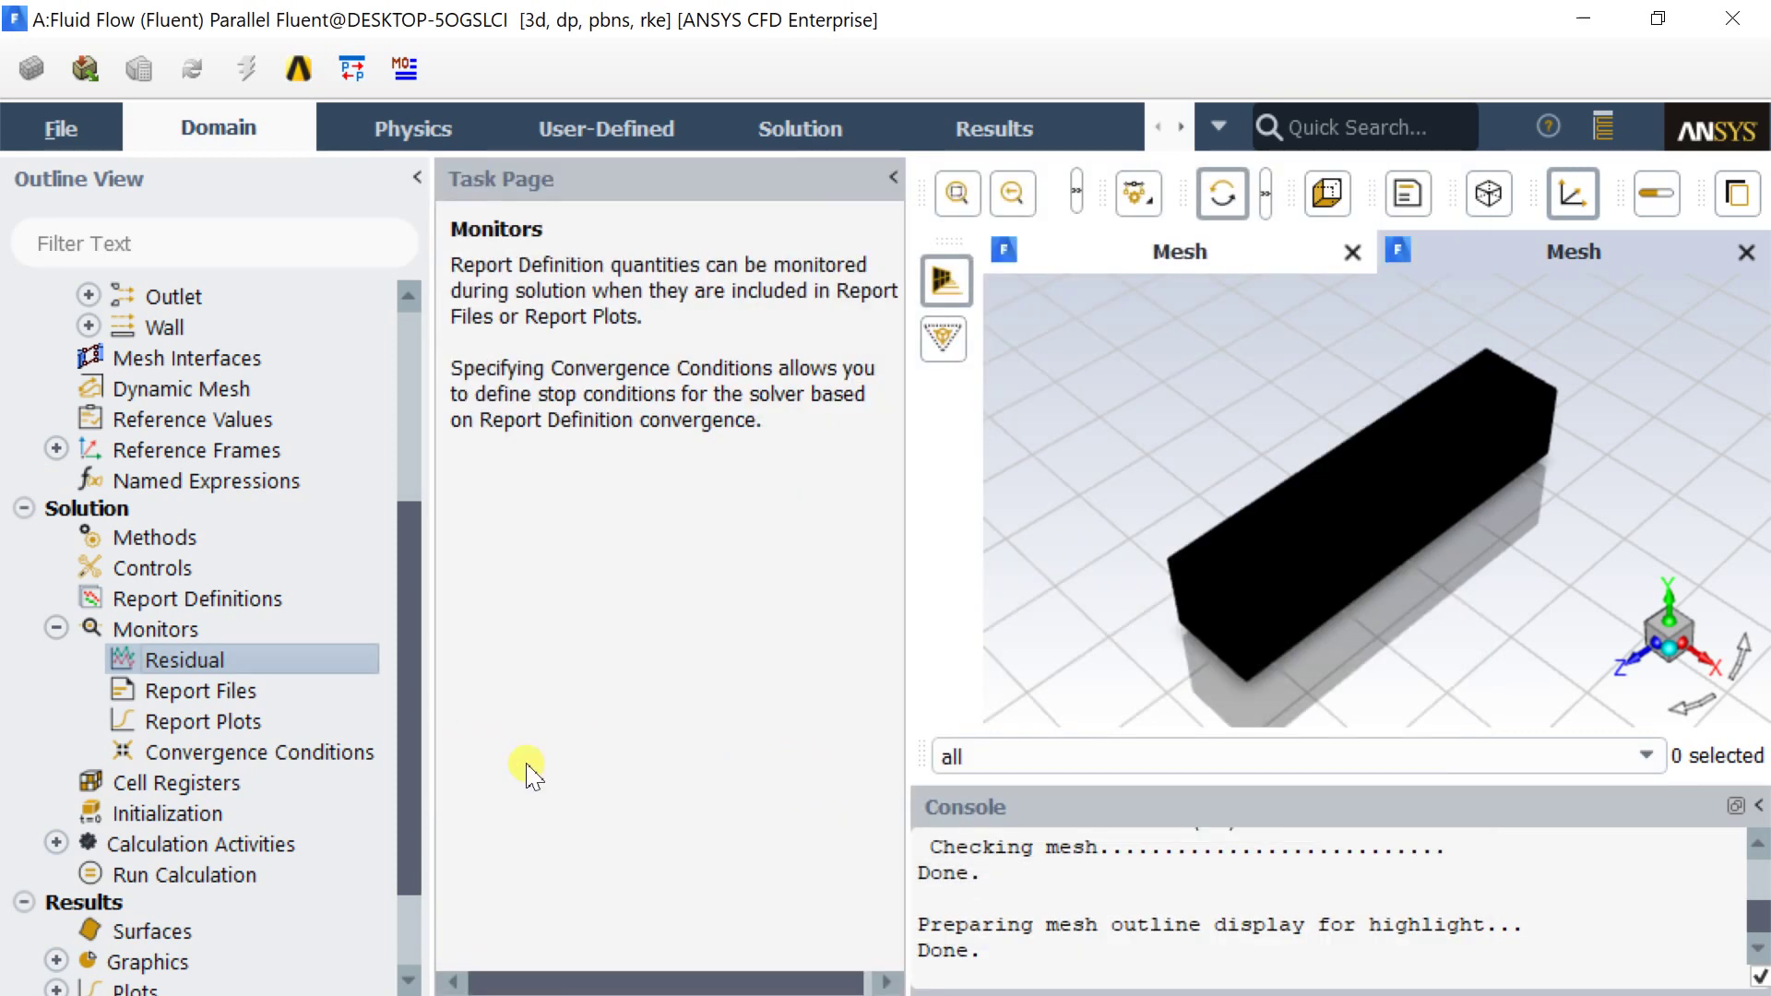
{"action": "scroll", "coordinate": [282, 779], "scroll_direction": "down", "scroll_amount": 1}
- Initialize the flow field using Hybrid Initialization on the Solution Initialization page
{"action": "left_click", "coordinate": [267, 722]}
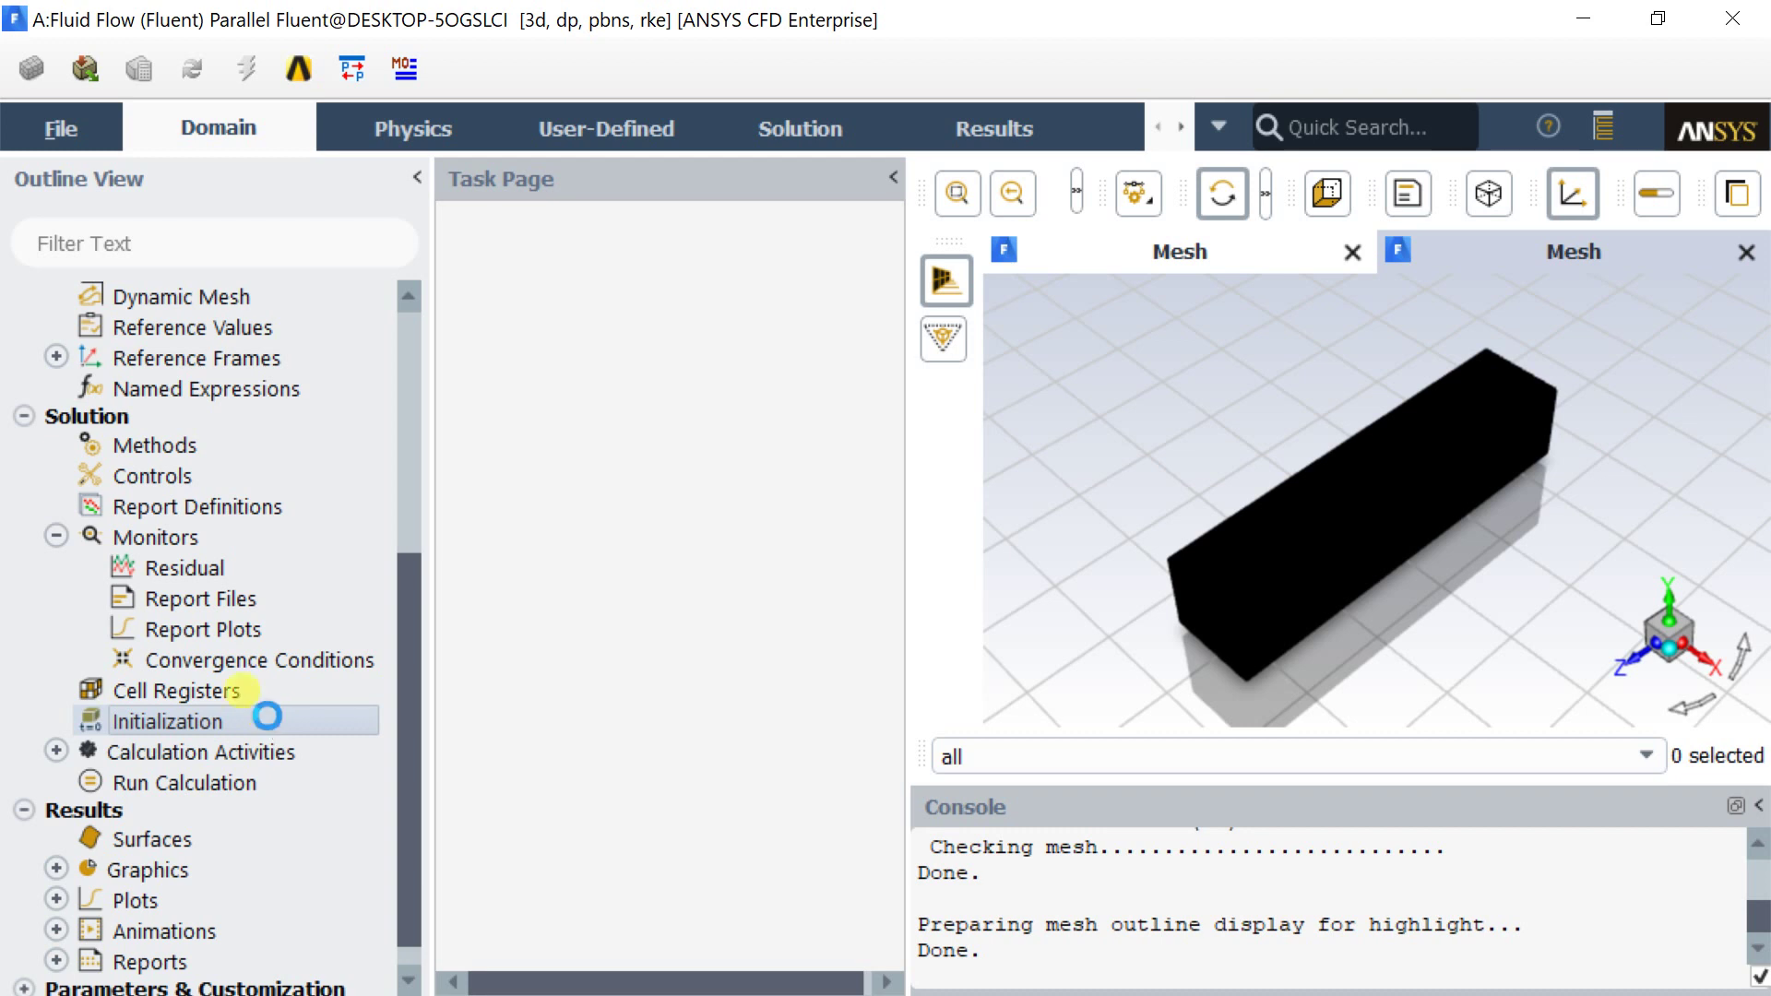
{"action": "left_click", "coordinate": [669, 432]}
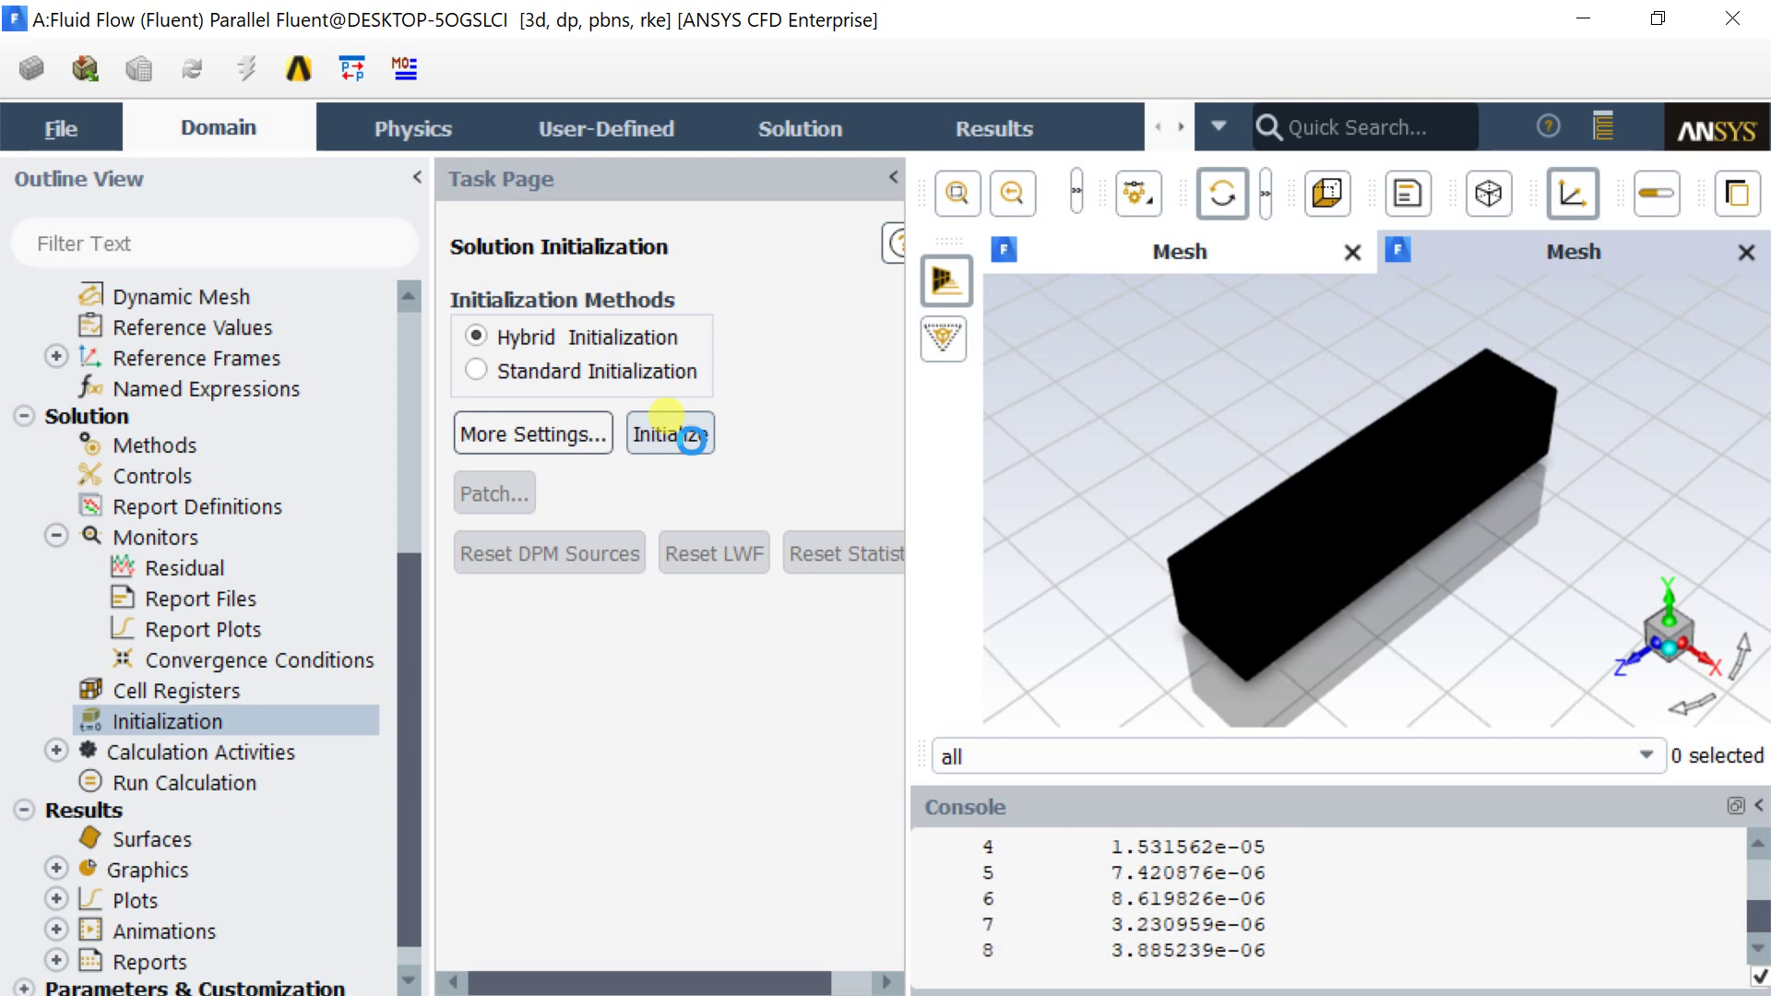
{"action": "left_click", "coordinate": [248, 784]}
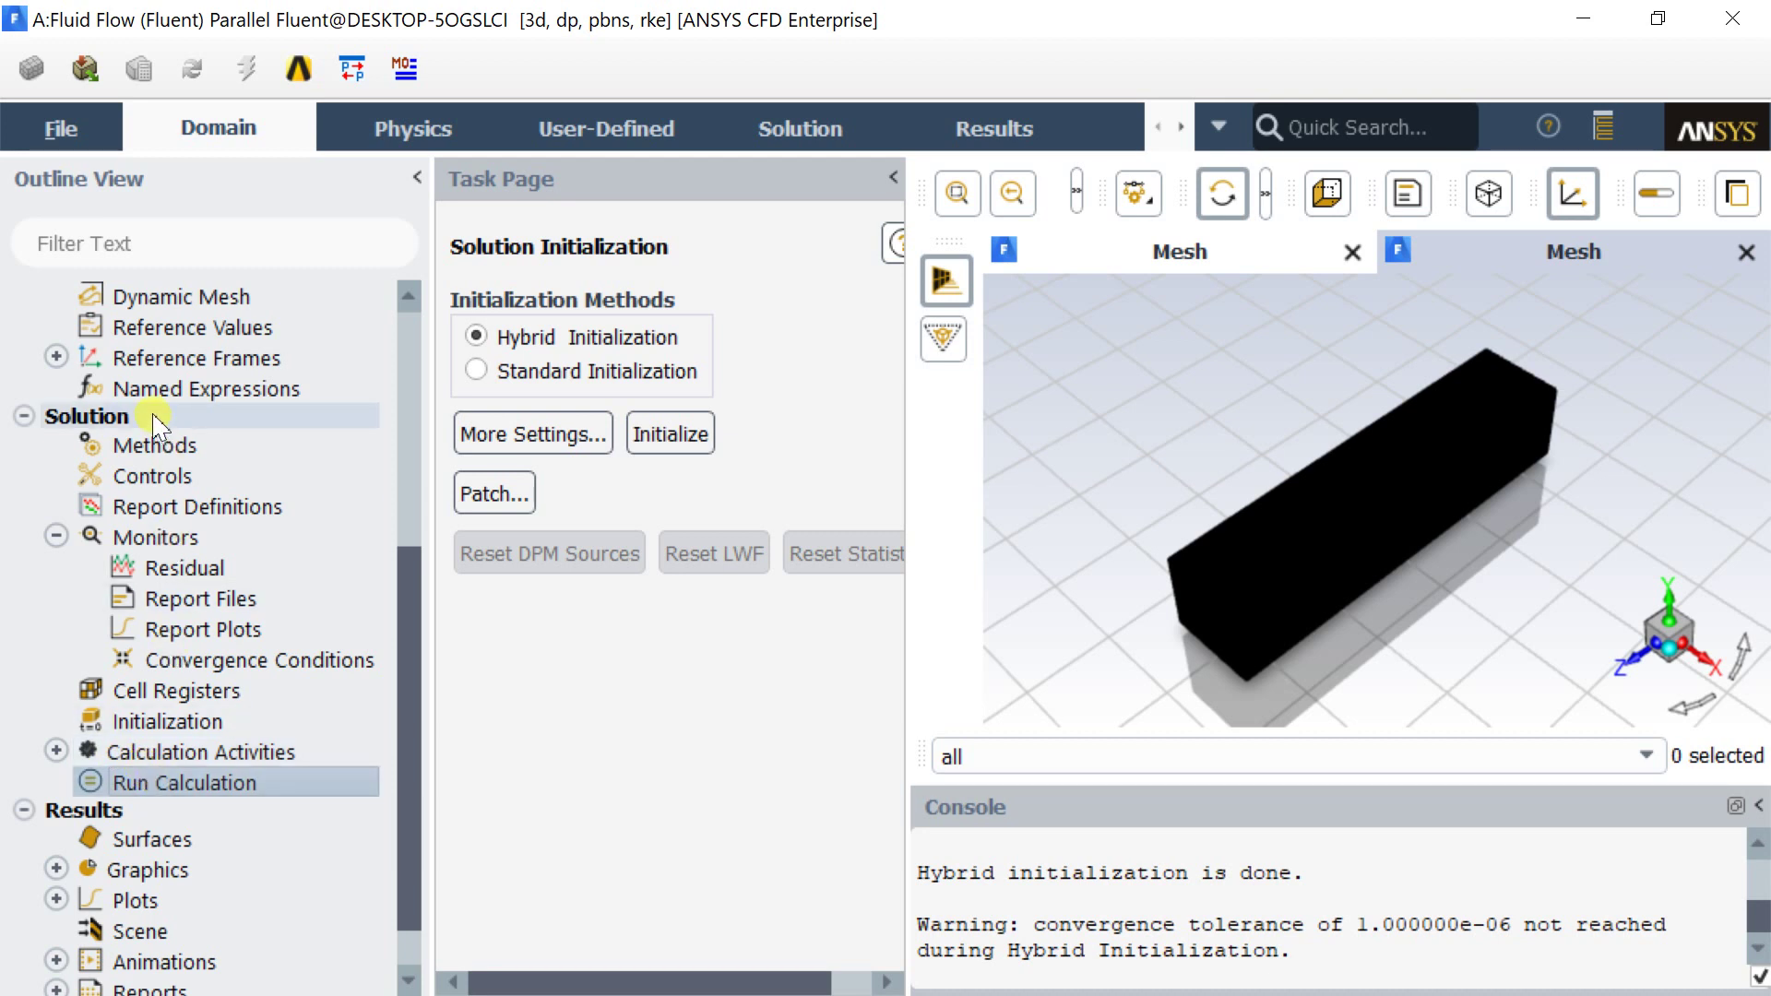
{"action": "left_click", "coordinate": [61, 130]}
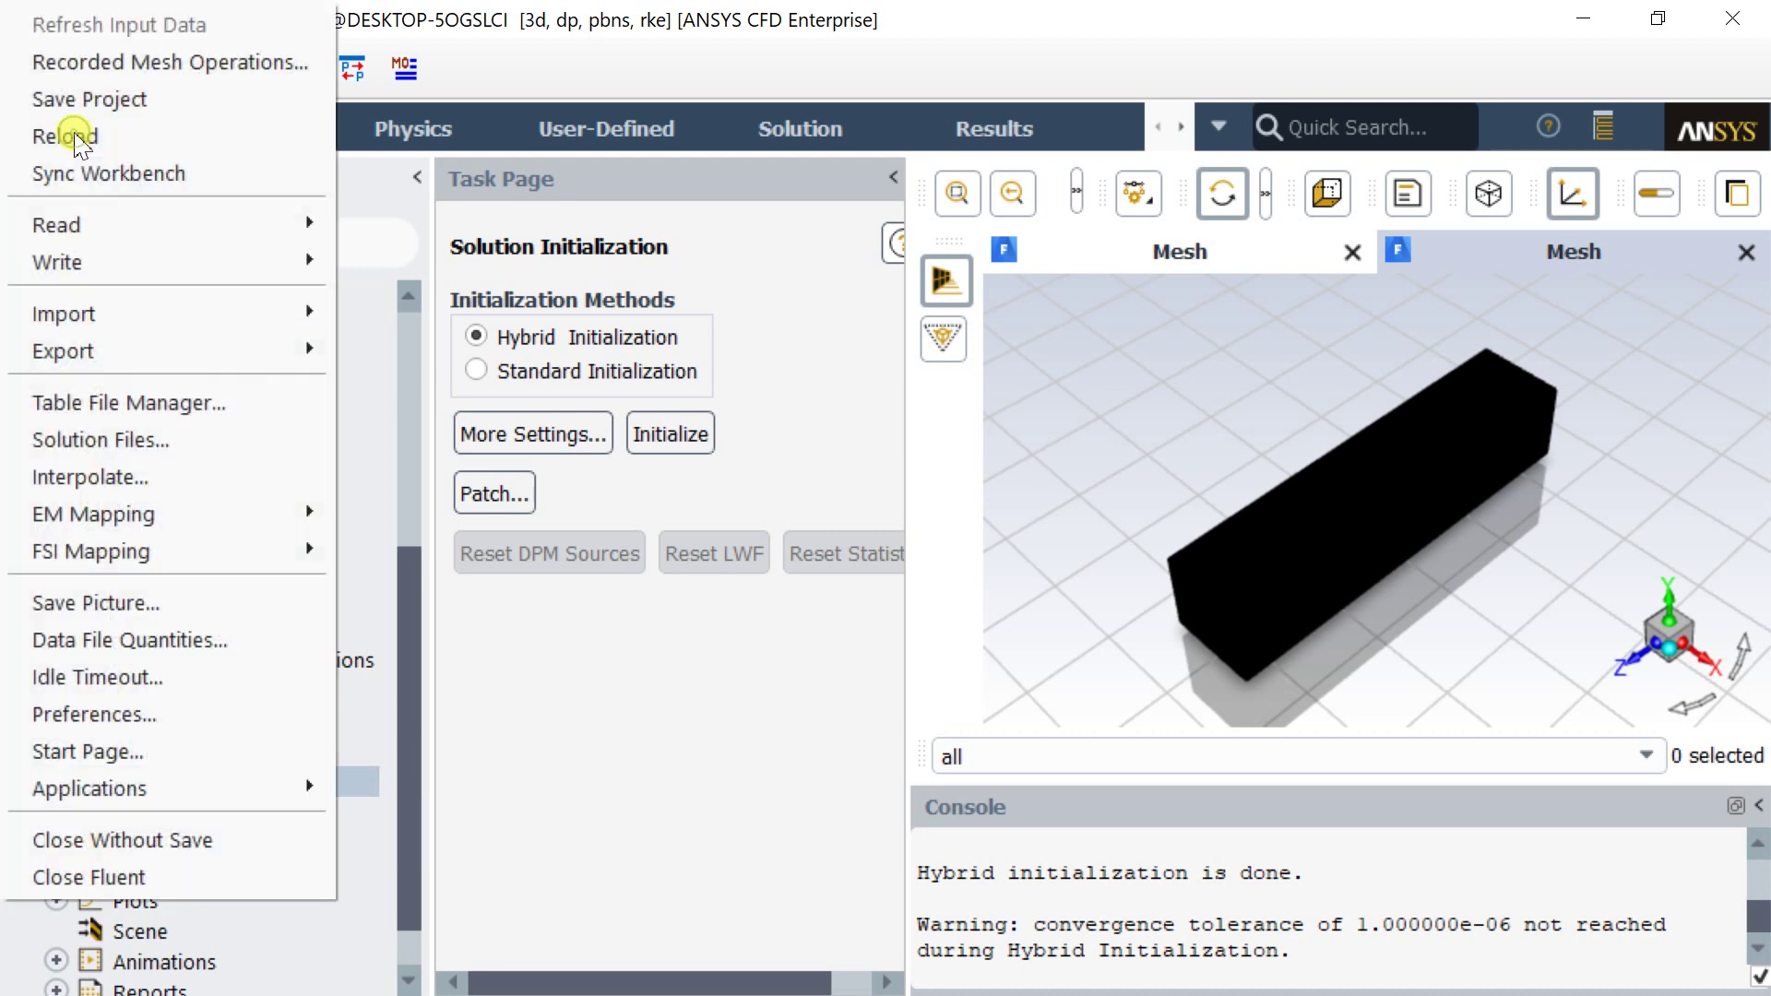
- Add Cell Reynolds Number to the Data File Quantities additional quantities and confirm with OK
{"action": "left_click", "coordinate": [181, 639]}
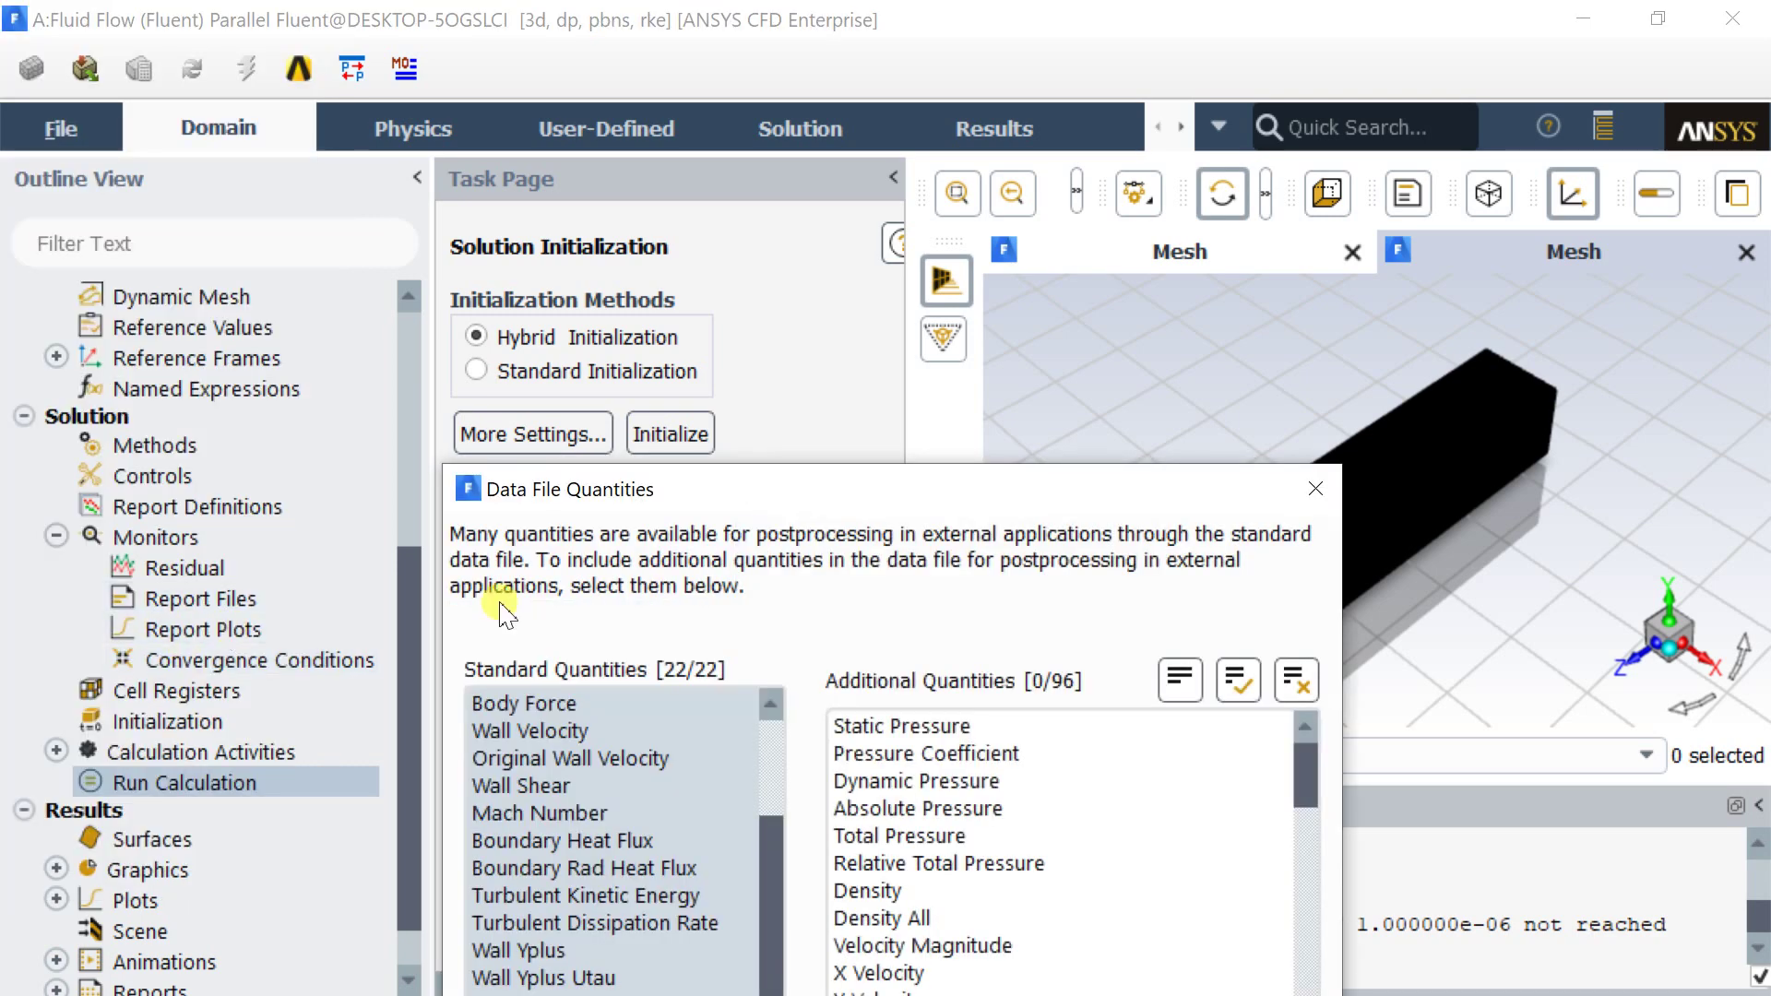
{"action": "left_click_drag", "start_coordinate": [584, 490], "coordinate": [555, 129]}
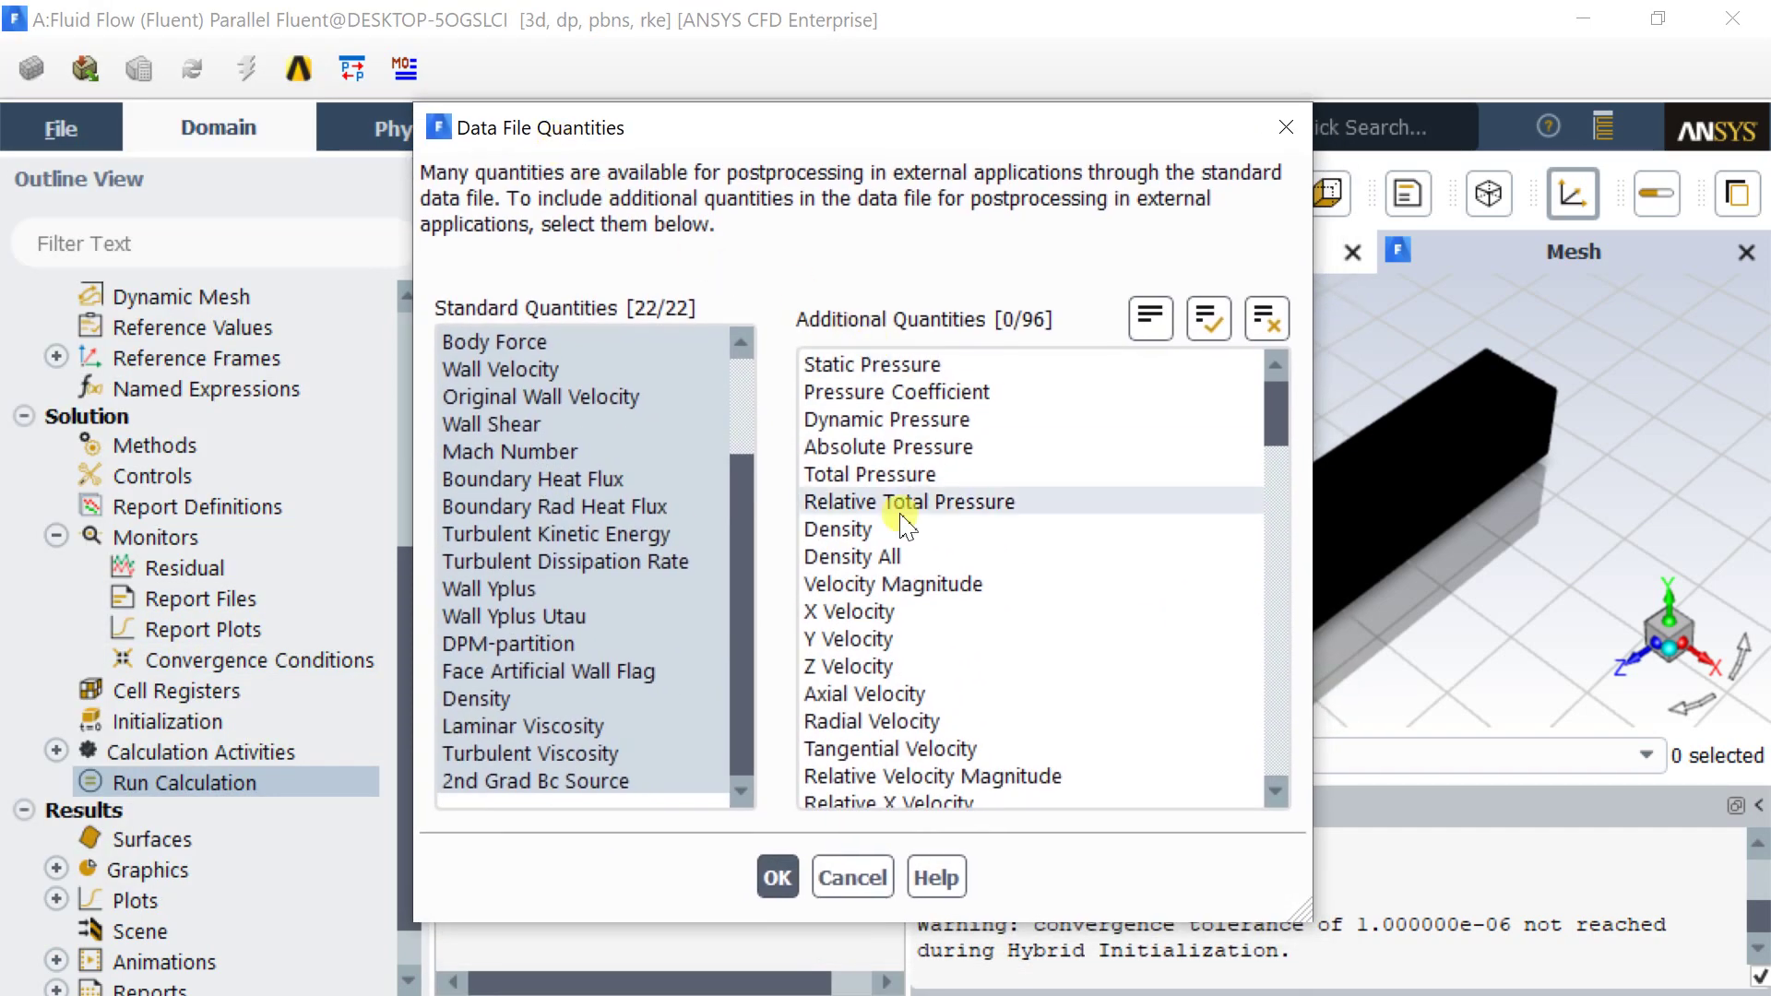
{"action": "scroll", "coordinate": [895, 489], "scroll_direction": "down", "scroll_amount": 2}
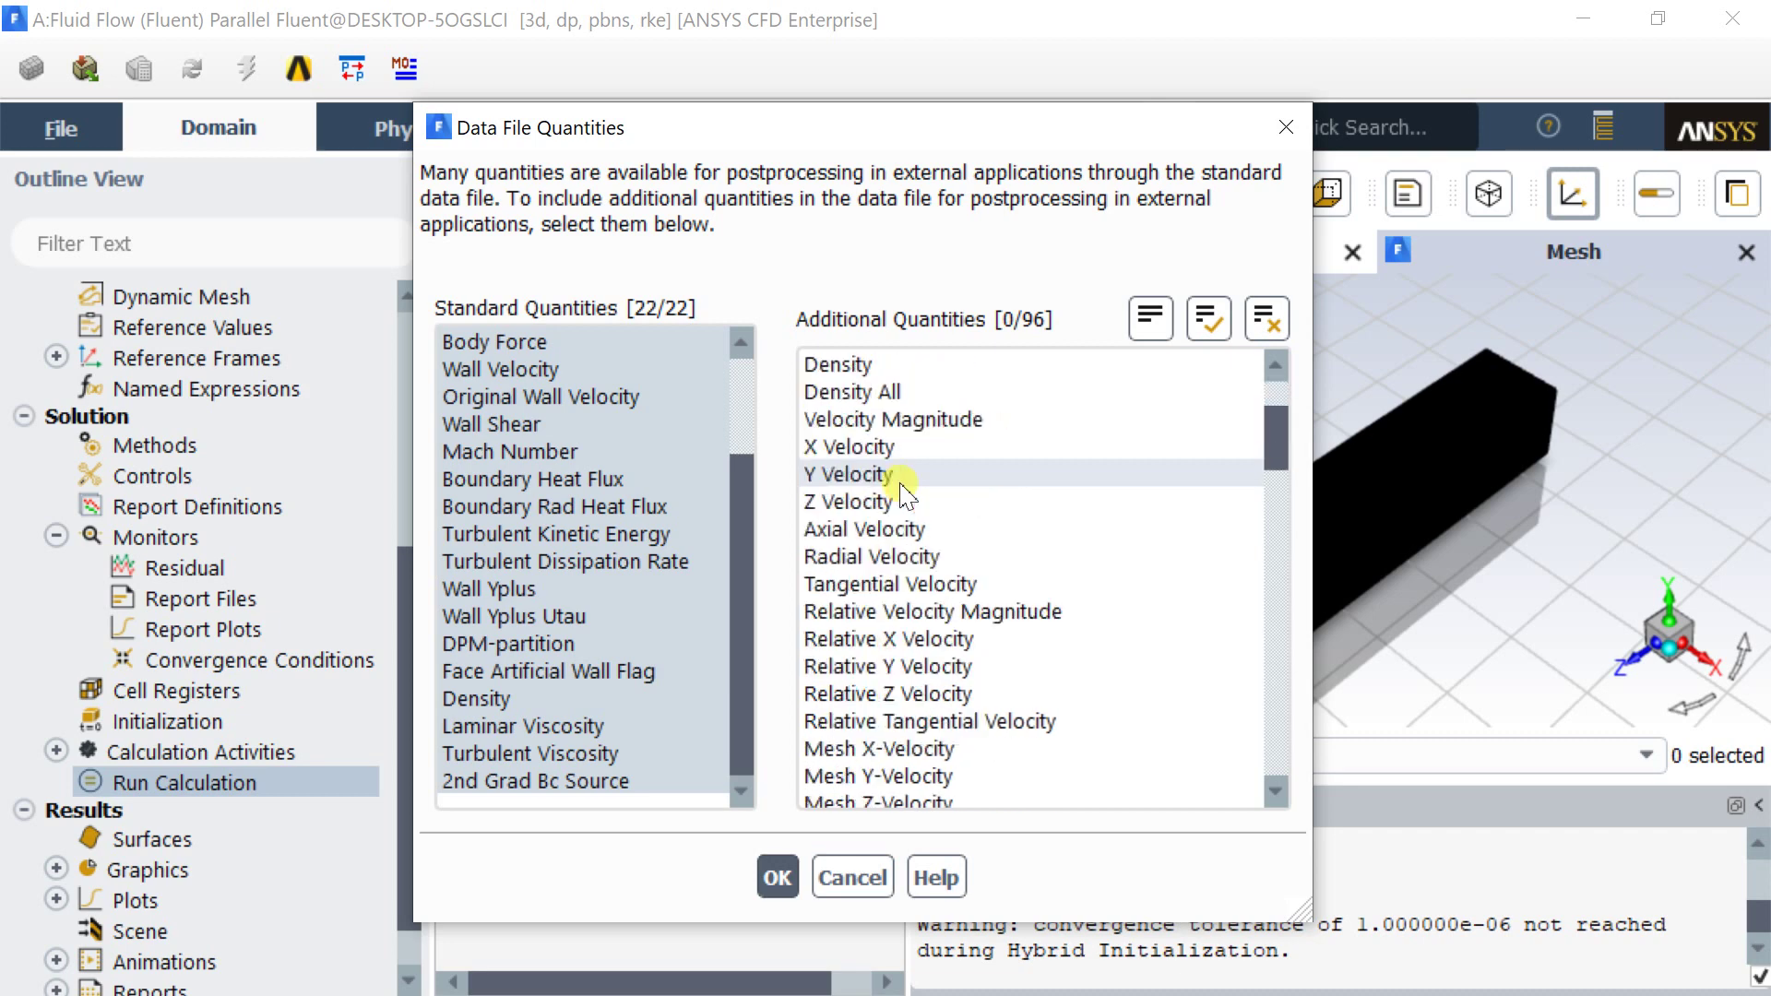
{"action": "scroll", "coordinate": [923, 505], "scroll_direction": "down", "scroll_amount": 1}
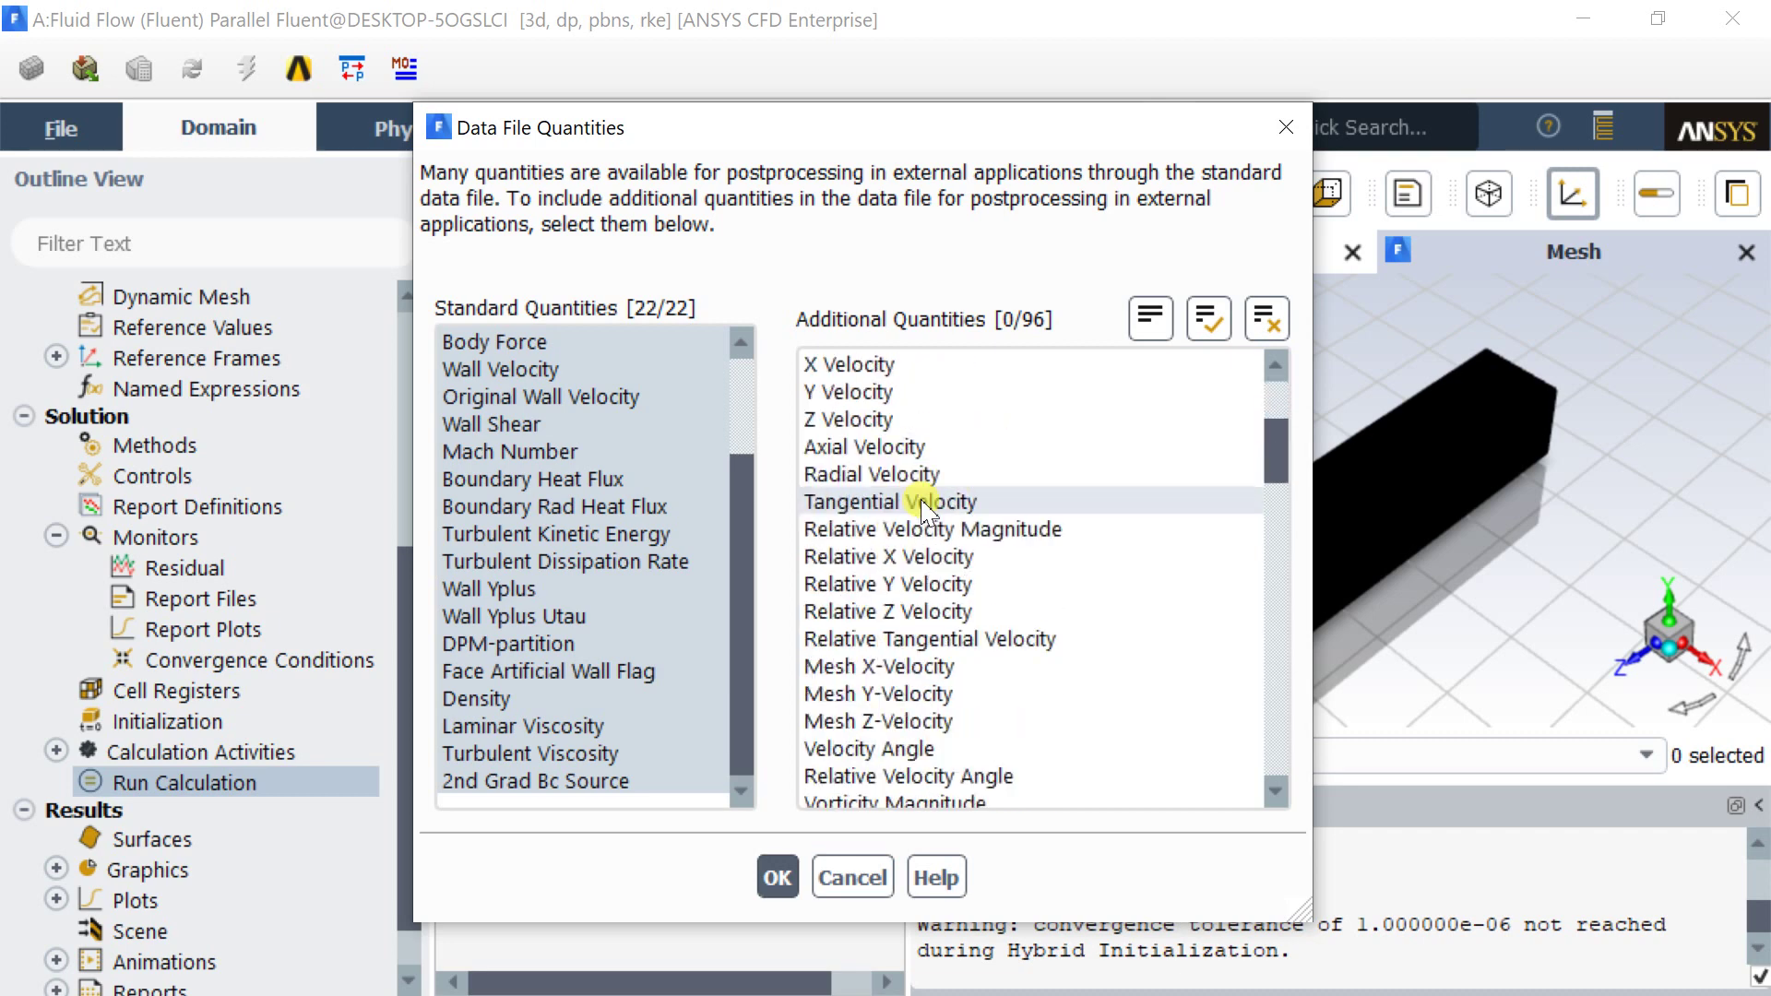
{"action": "scroll", "coordinate": [923, 506], "scroll_direction": "down", "scroll_amount": 2}
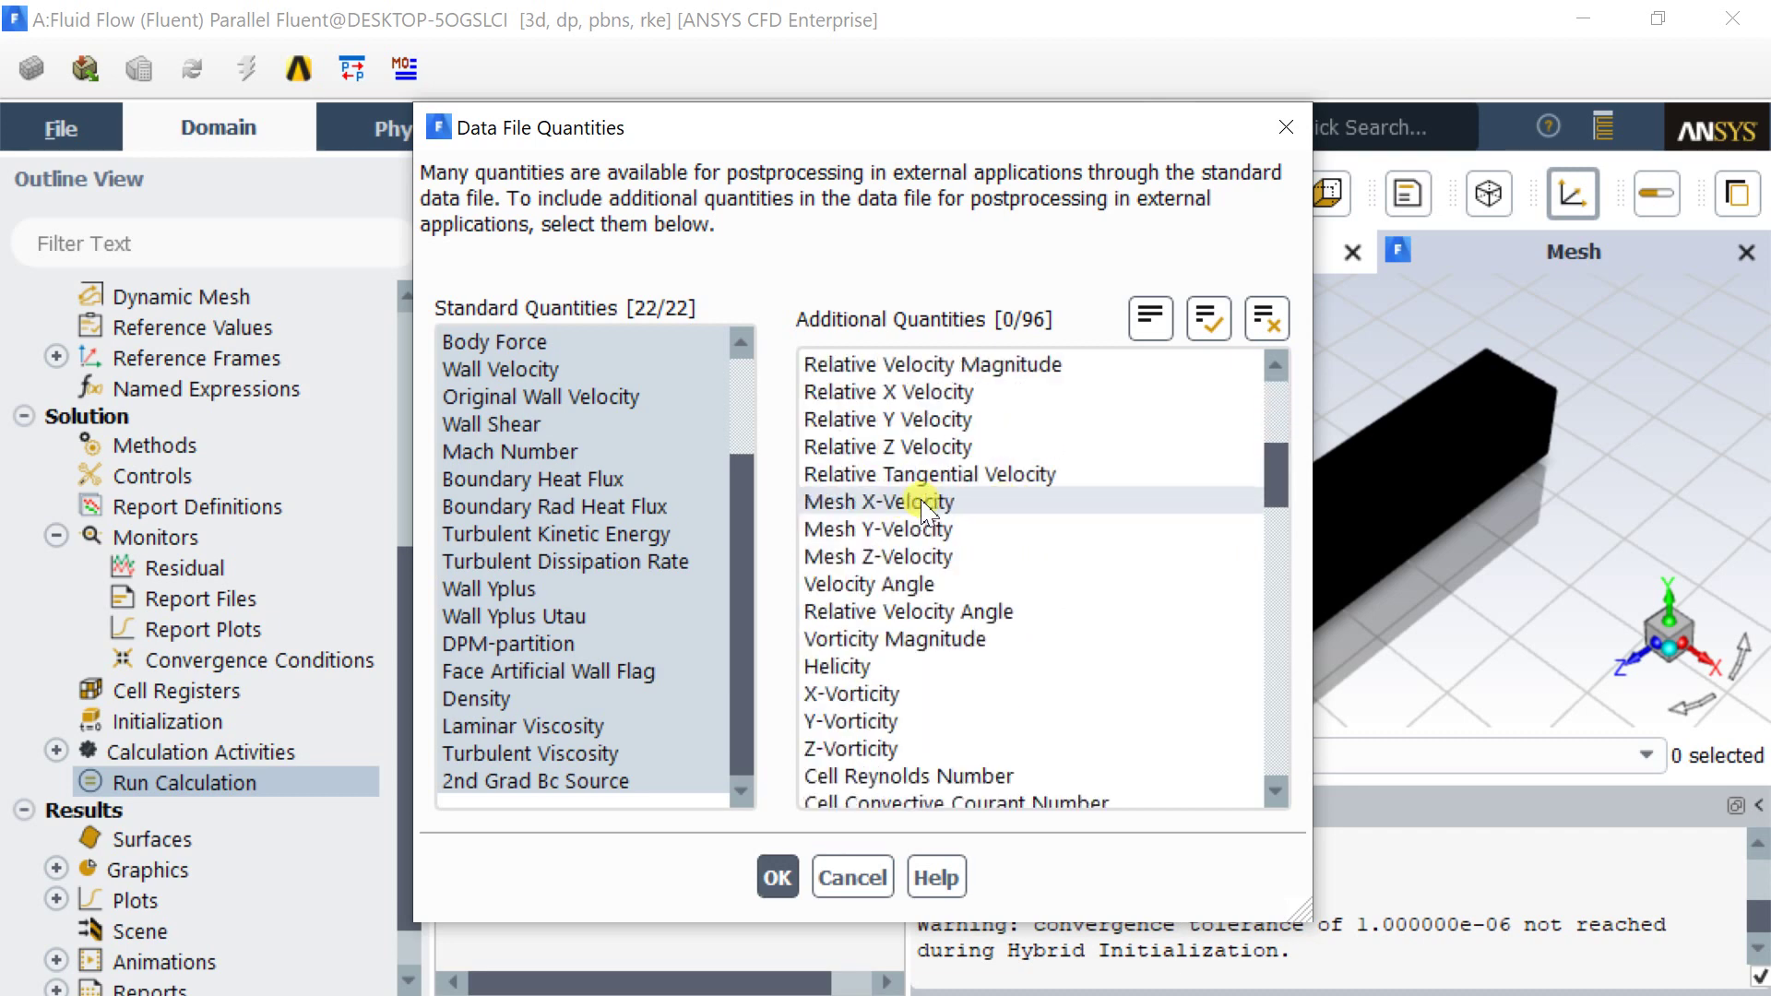
{"action": "scroll", "coordinate": [926, 511], "scroll_direction": "down", "scroll_amount": 1}
{"action": "scroll", "coordinate": [925, 510], "scroll_direction": "down", "scroll_amount": 2}
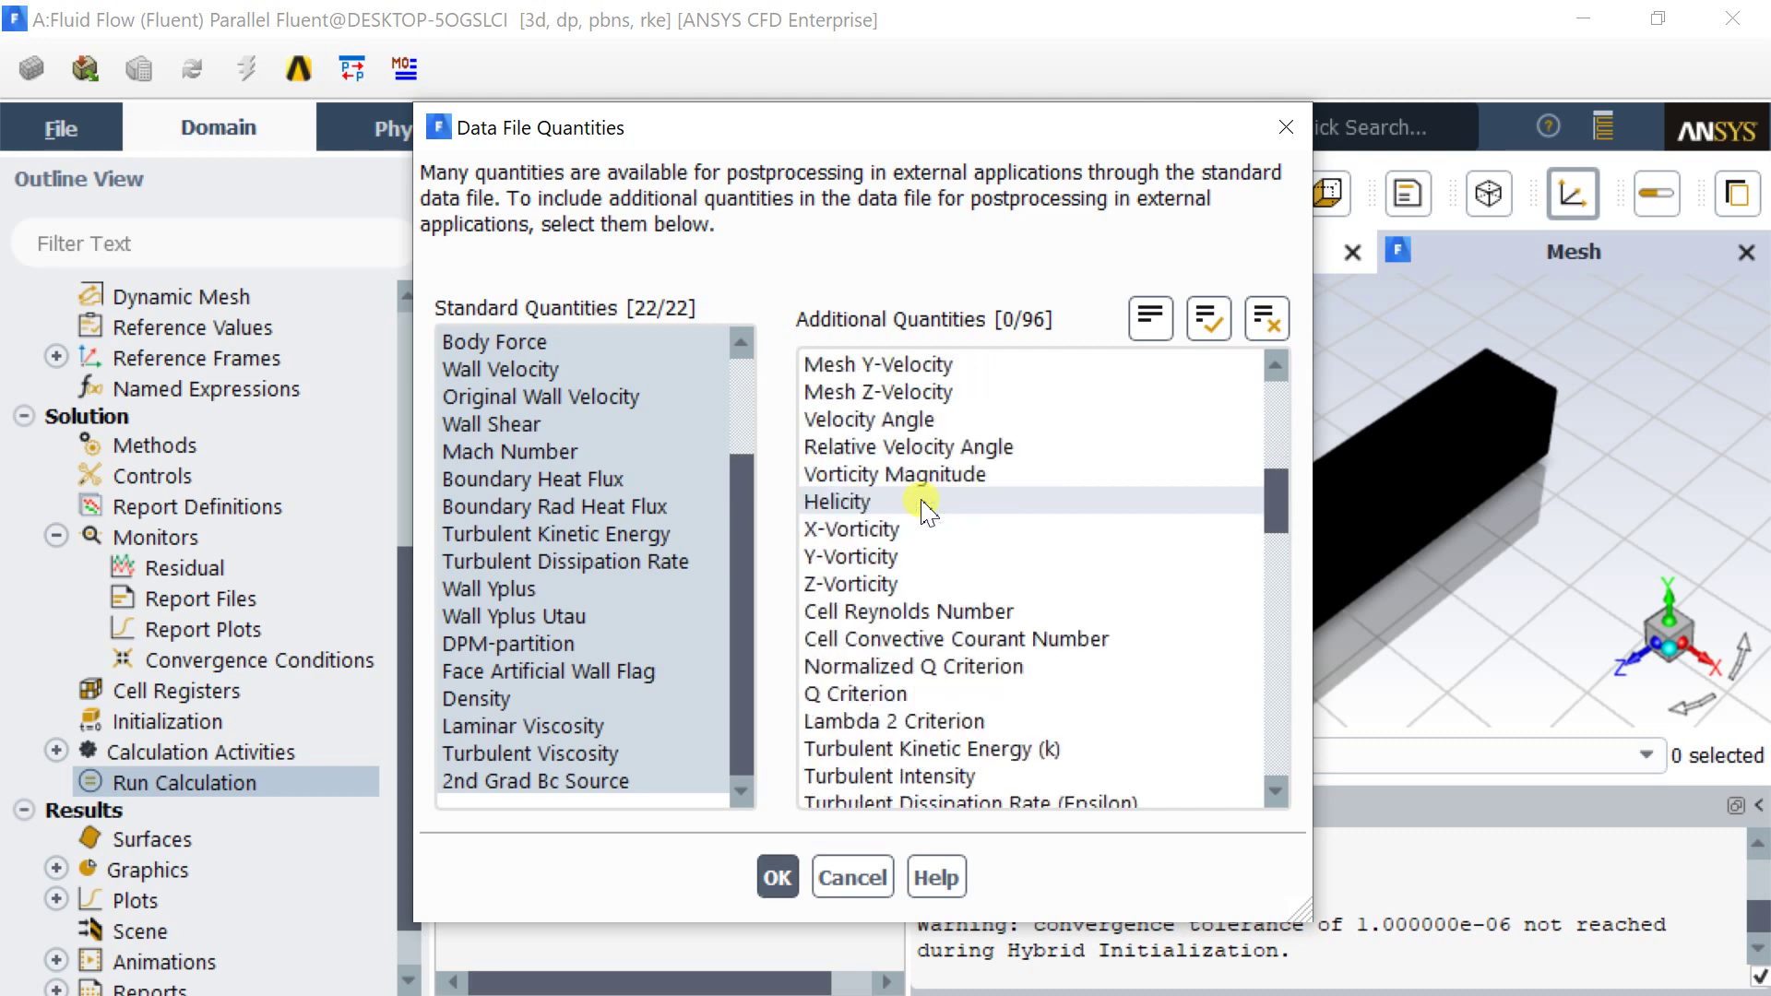
{"action": "scroll", "coordinate": [955, 499], "scroll_direction": "down", "scroll_amount": 1}
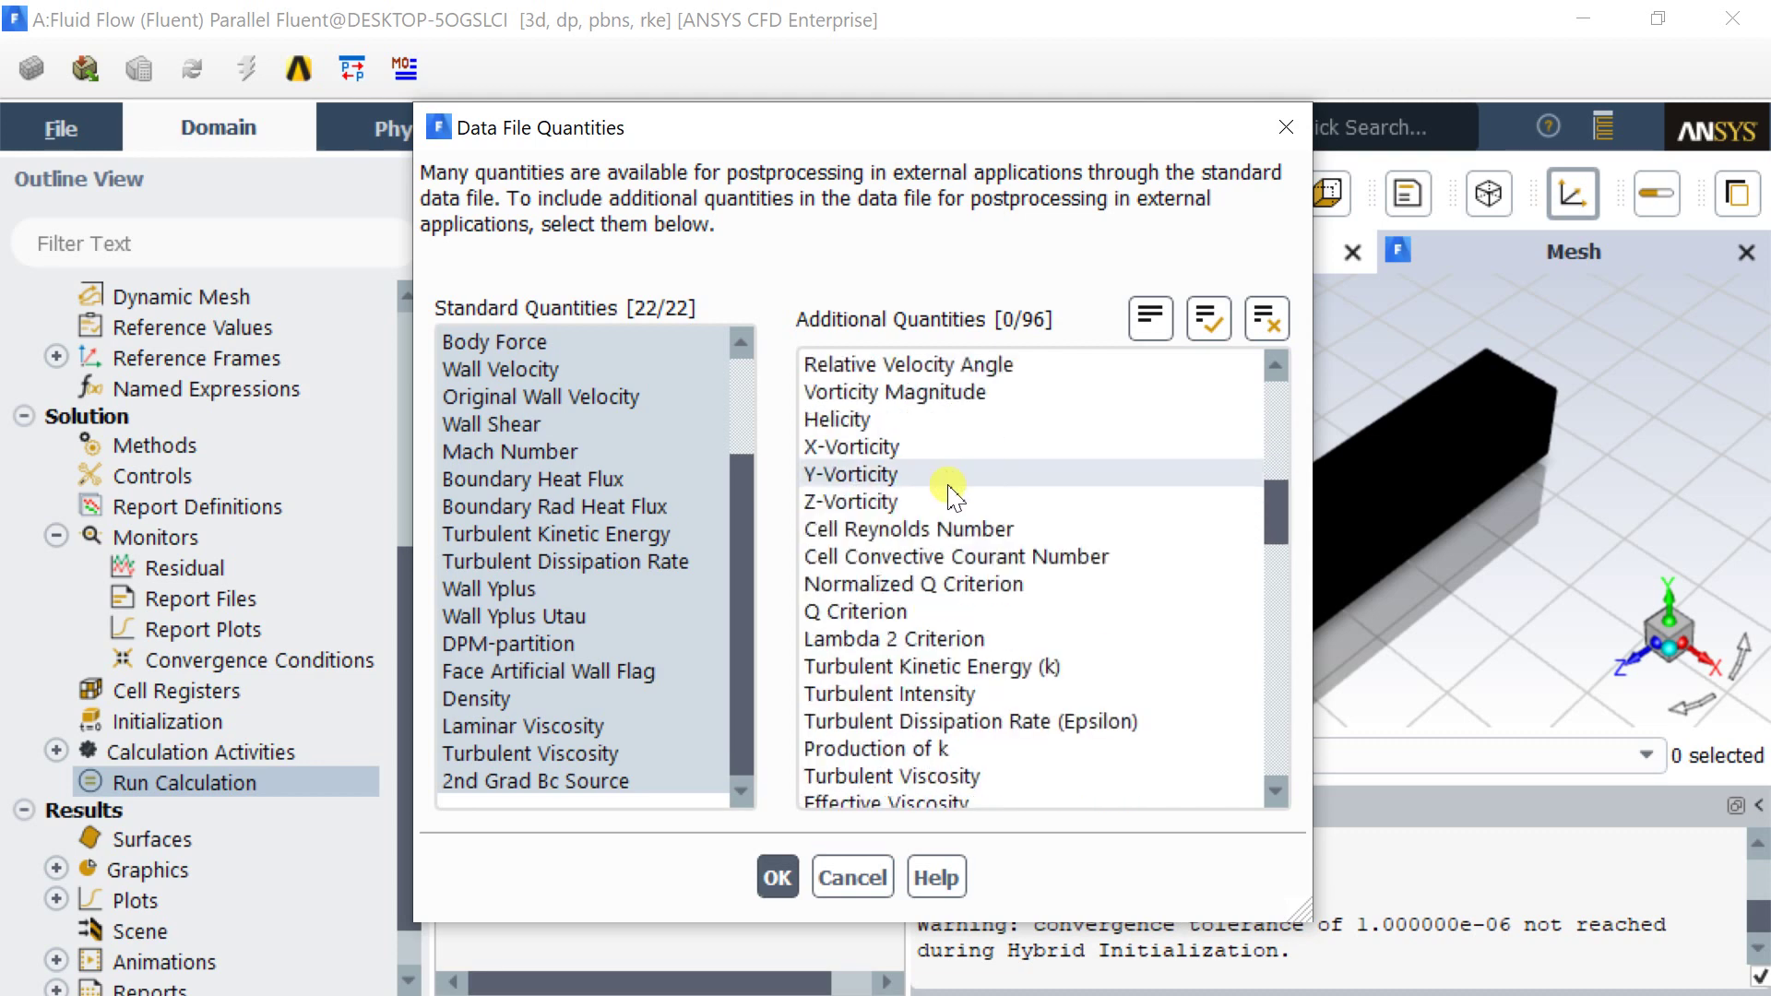
{"action": "left_click", "coordinate": [948, 531]}
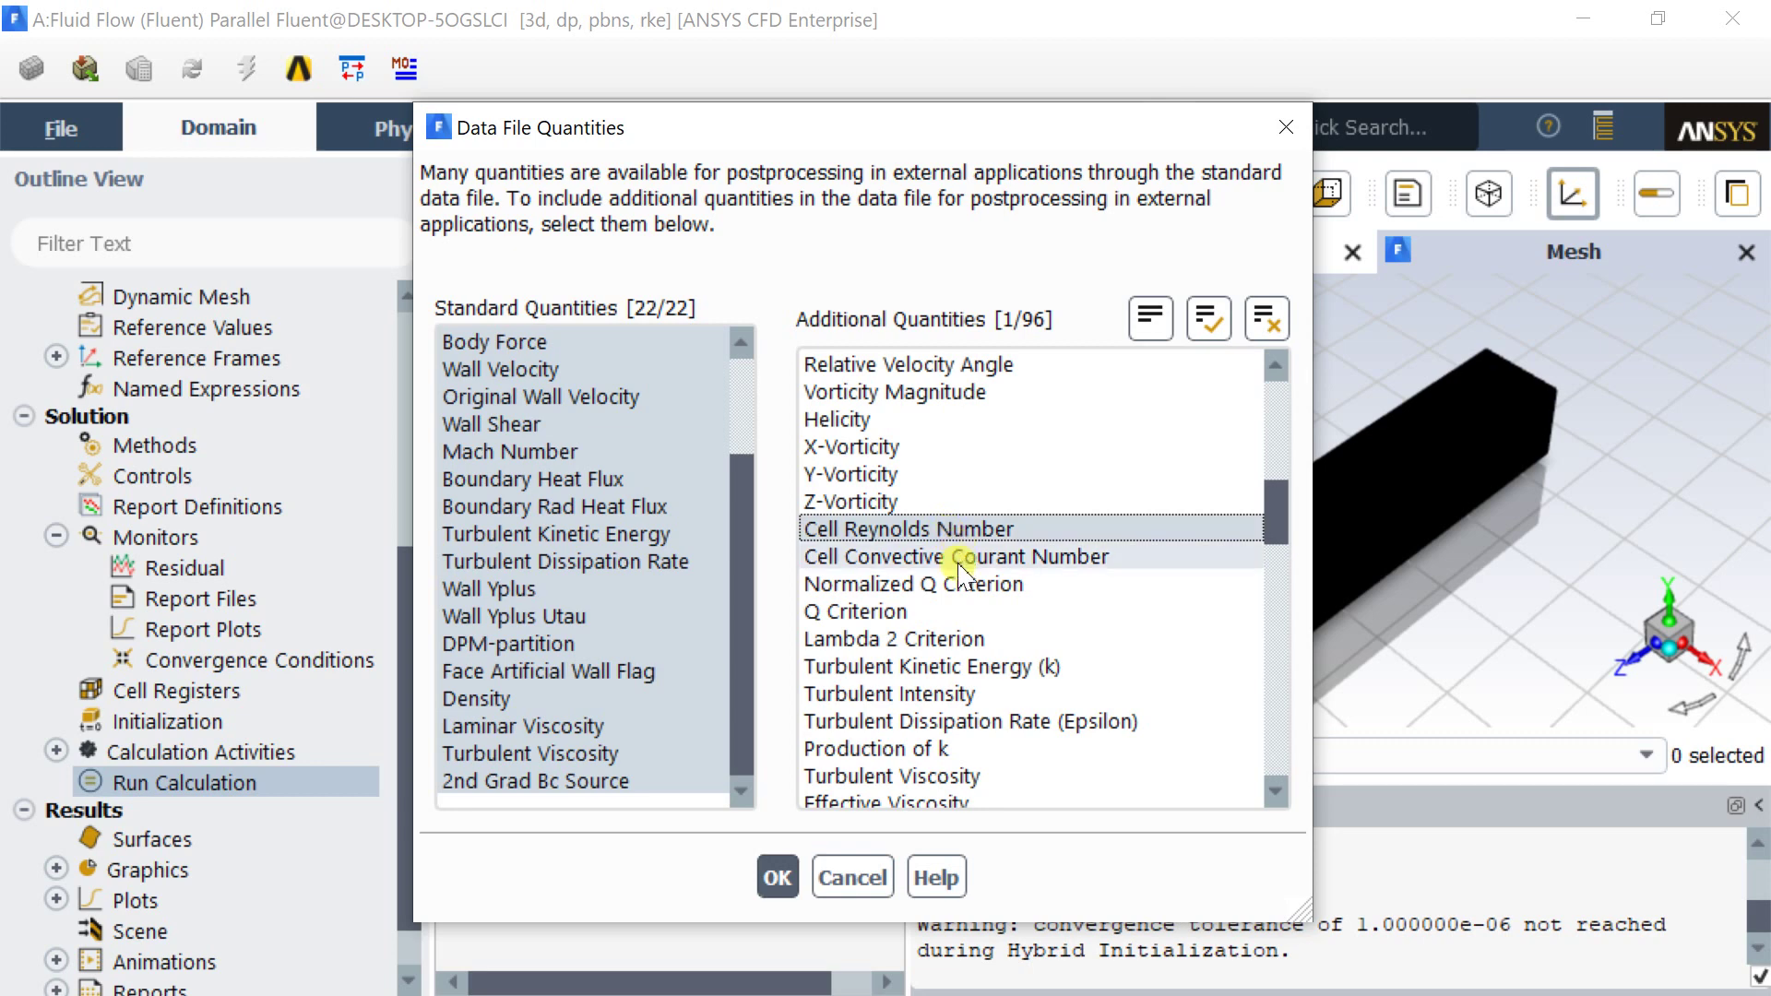
{"action": "scroll", "coordinate": [960, 572], "scroll_direction": "down", "scroll_amount": 6}
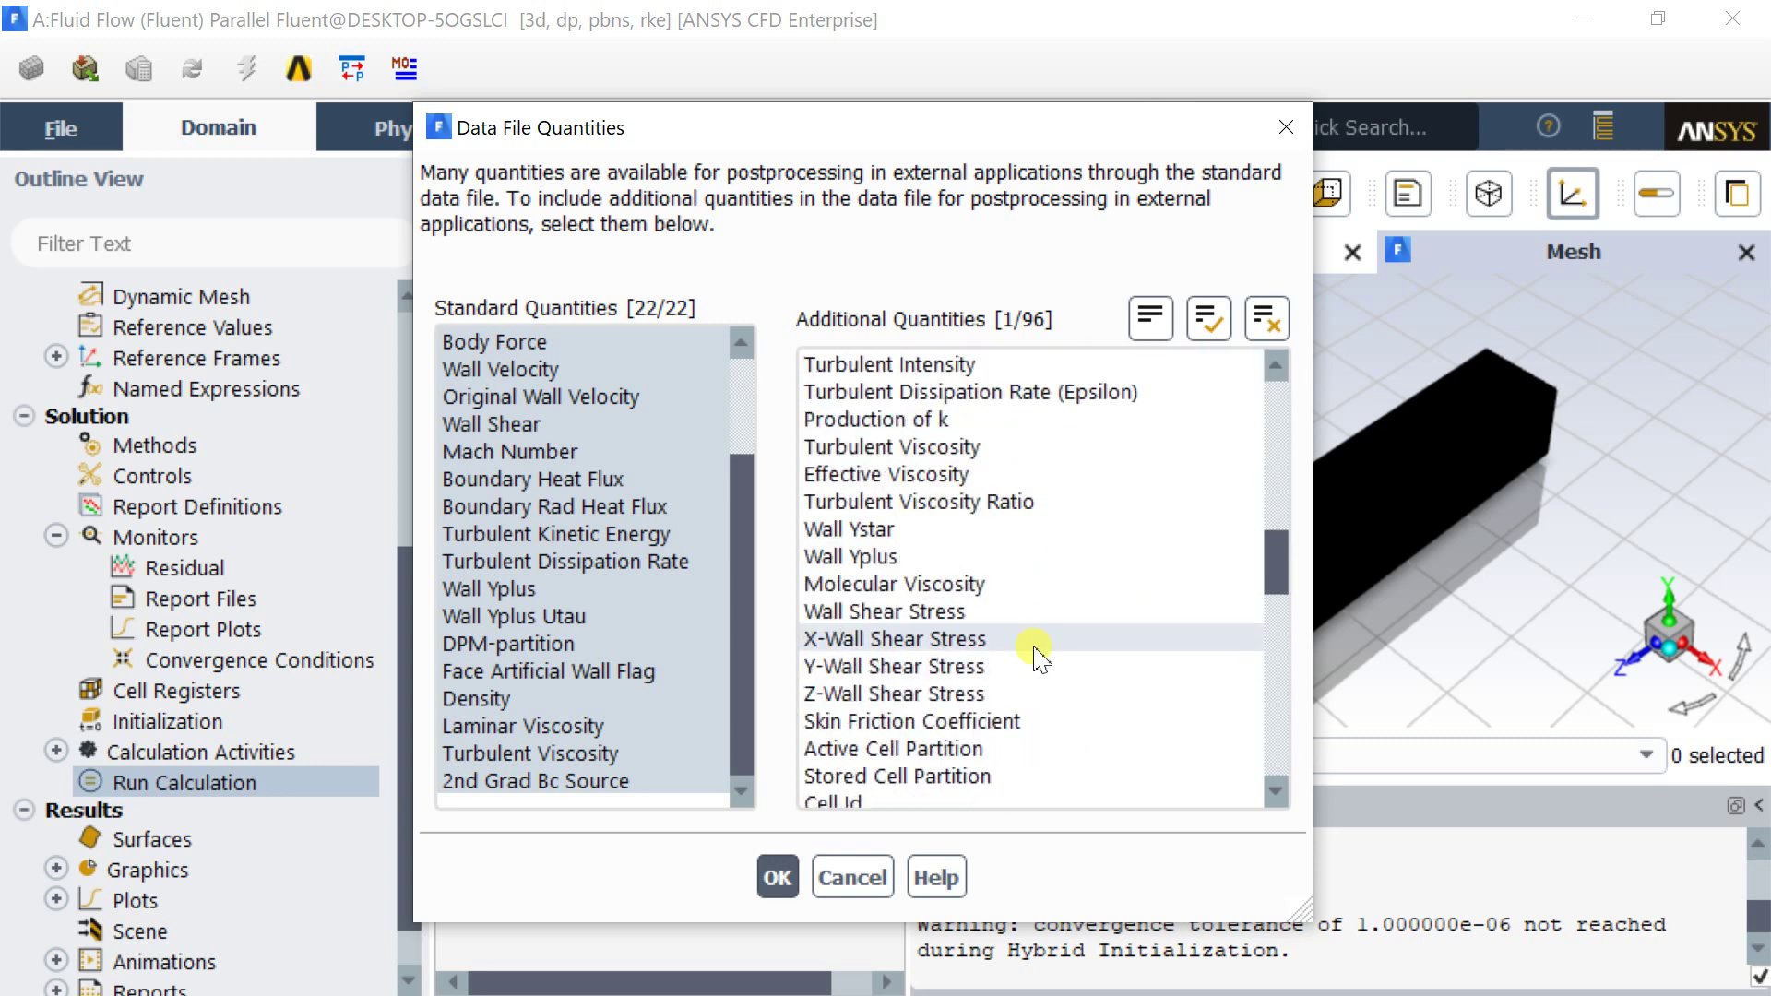
{"action": "scroll", "coordinate": [1038, 653], "scroll_direction": "down", "scroll_amount": 12}
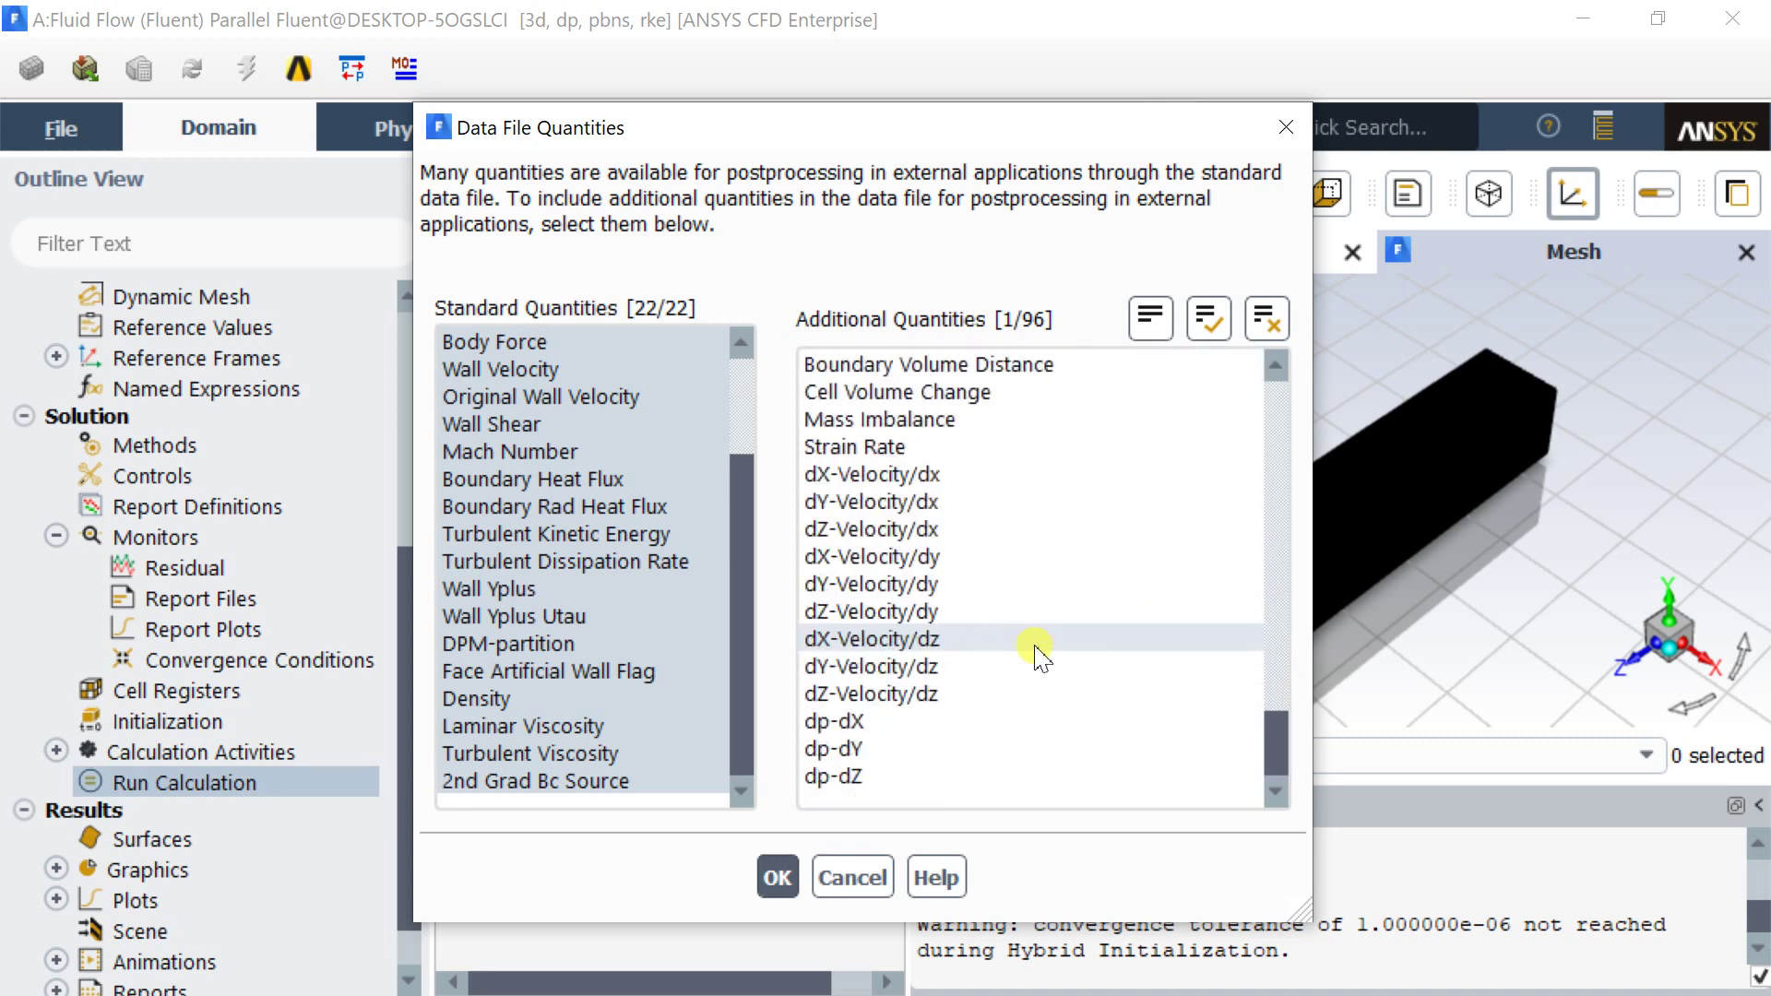
{"action": "left_click", "coordinate": [778, 881]}
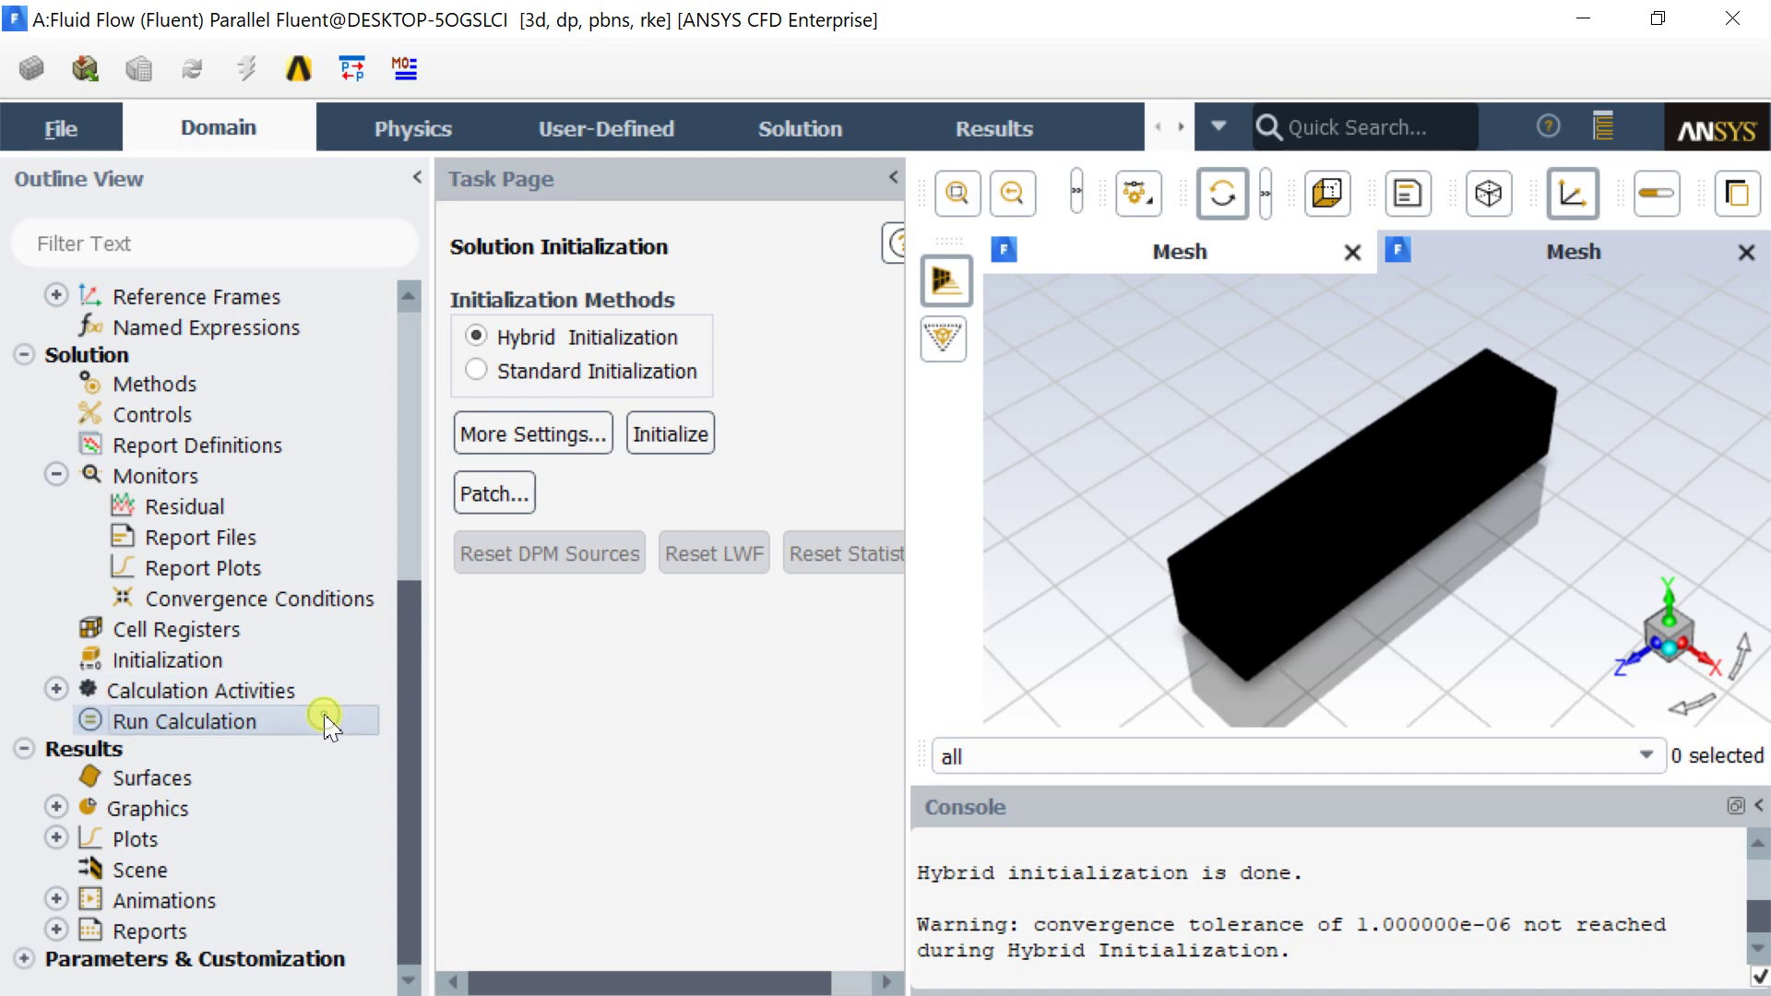
- Run the calculation for 500 iterations and dismiss the calculation-complete message
{"action": "double_click", "coordinate": [327, 724]}
{"action": "left_click", "coordinate": [468, 689]}
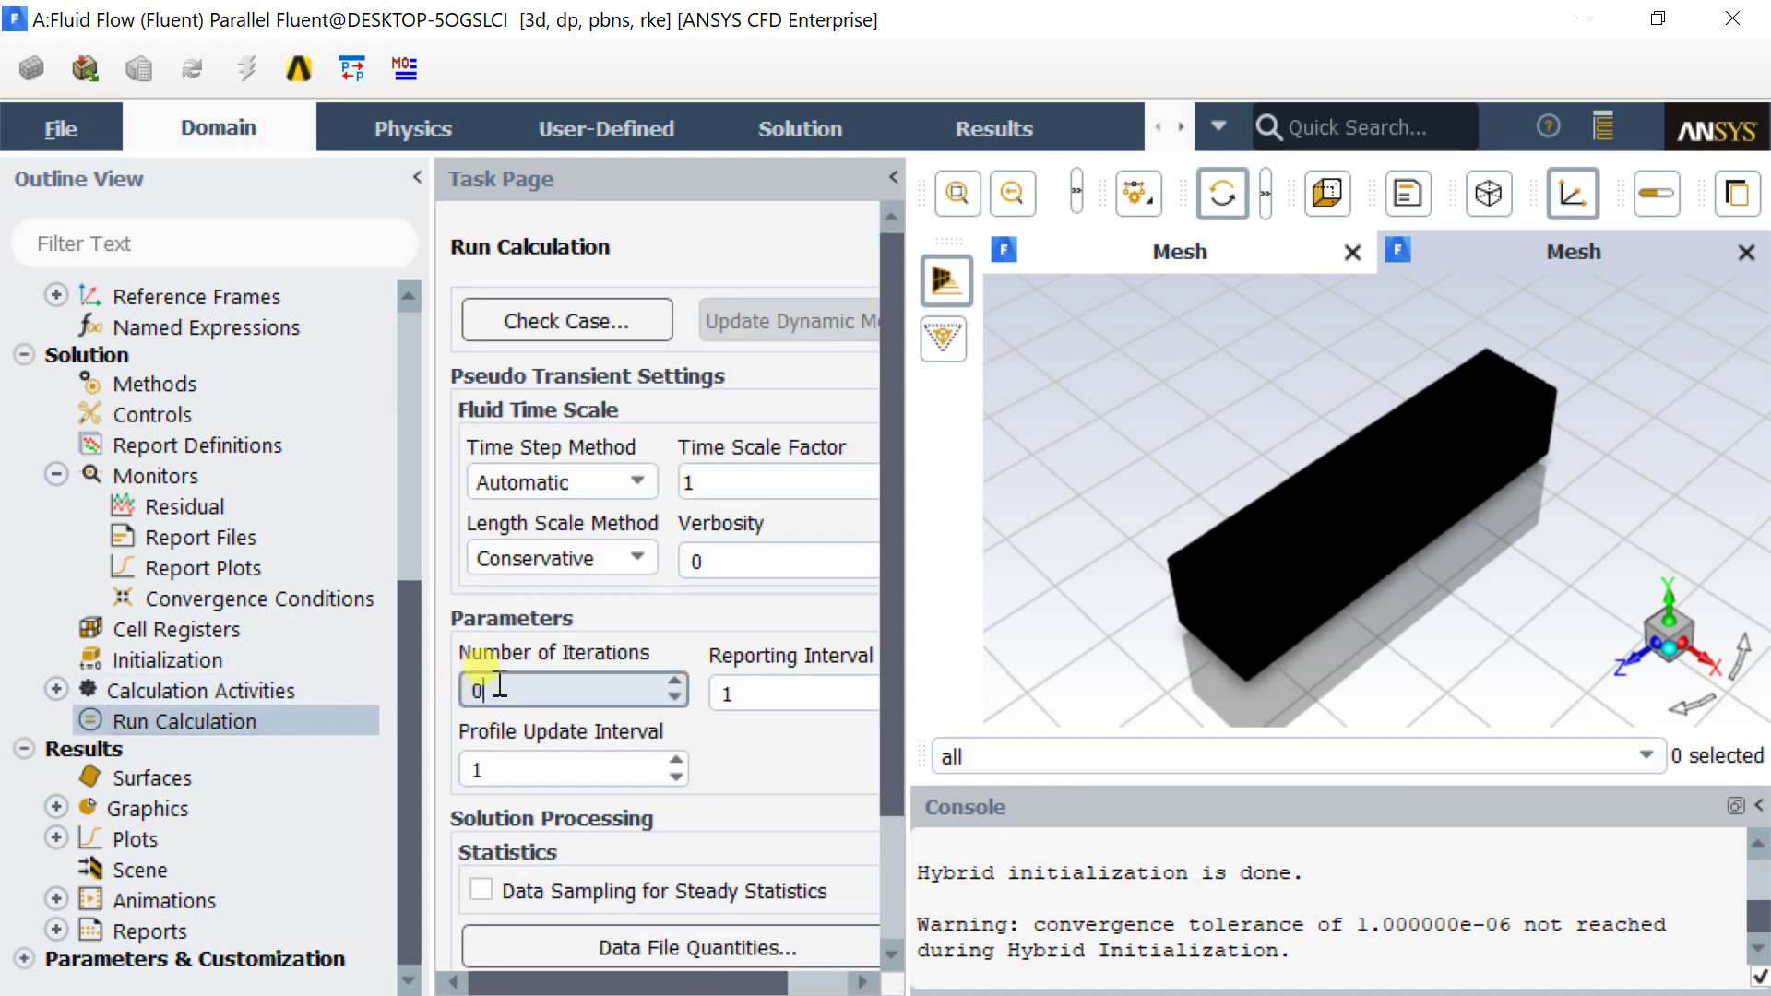
{"action": "left_click_drag", "start_coordinate": [500, 688], "coordinate": [452, 693]}
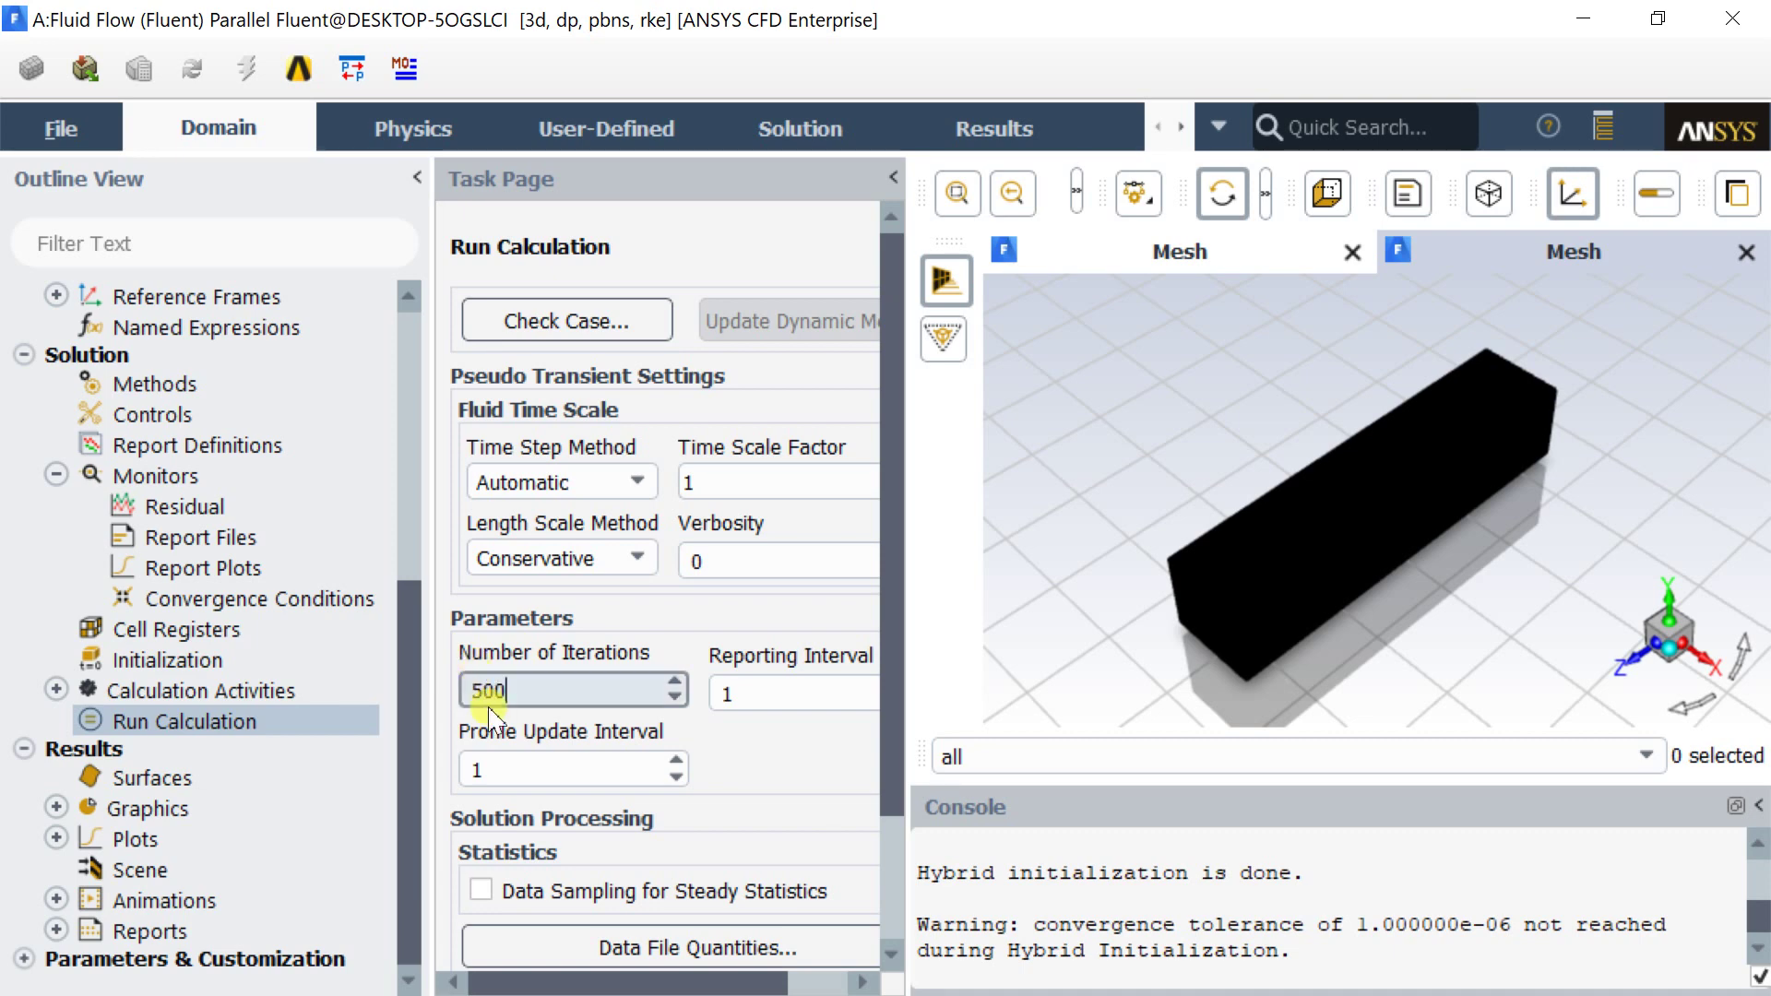
{"action": "scroll", "coordinate": [480, 729], "scroll_direction": "down", "scroll_amount": 3}
{"action": "left_click", "coordinate": [646, 900]}
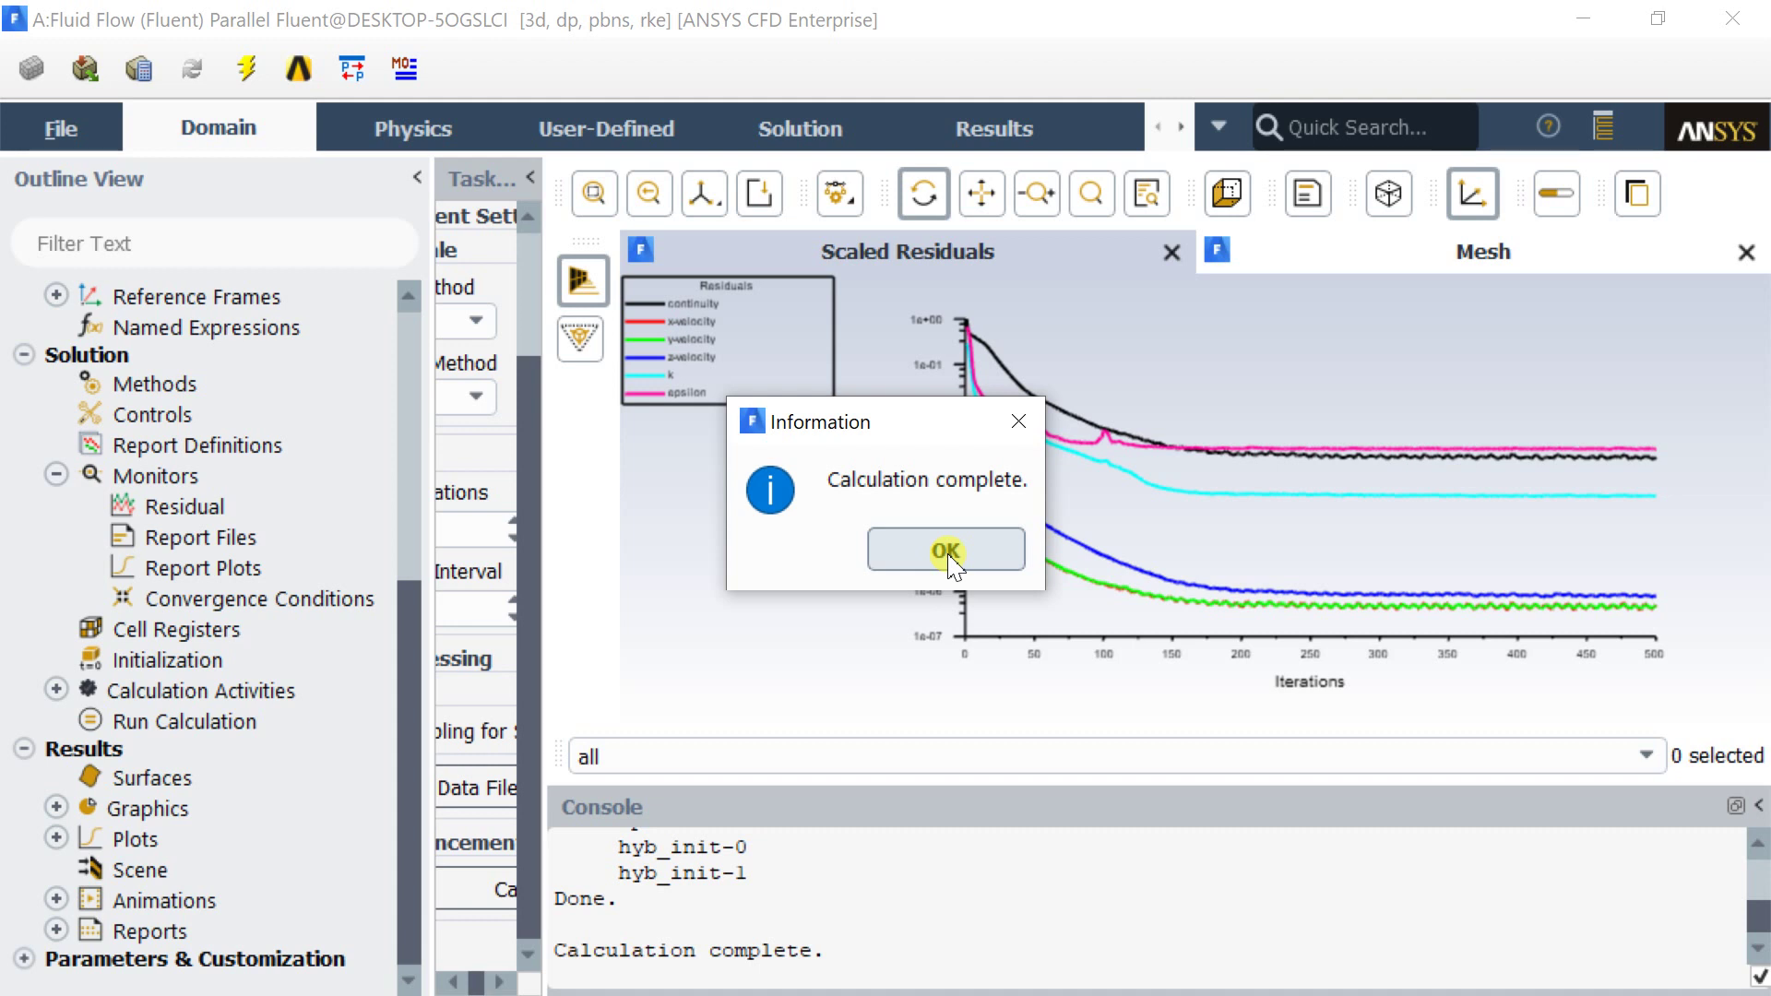
{"action": "left_click", "coordinate": [945, 551]}
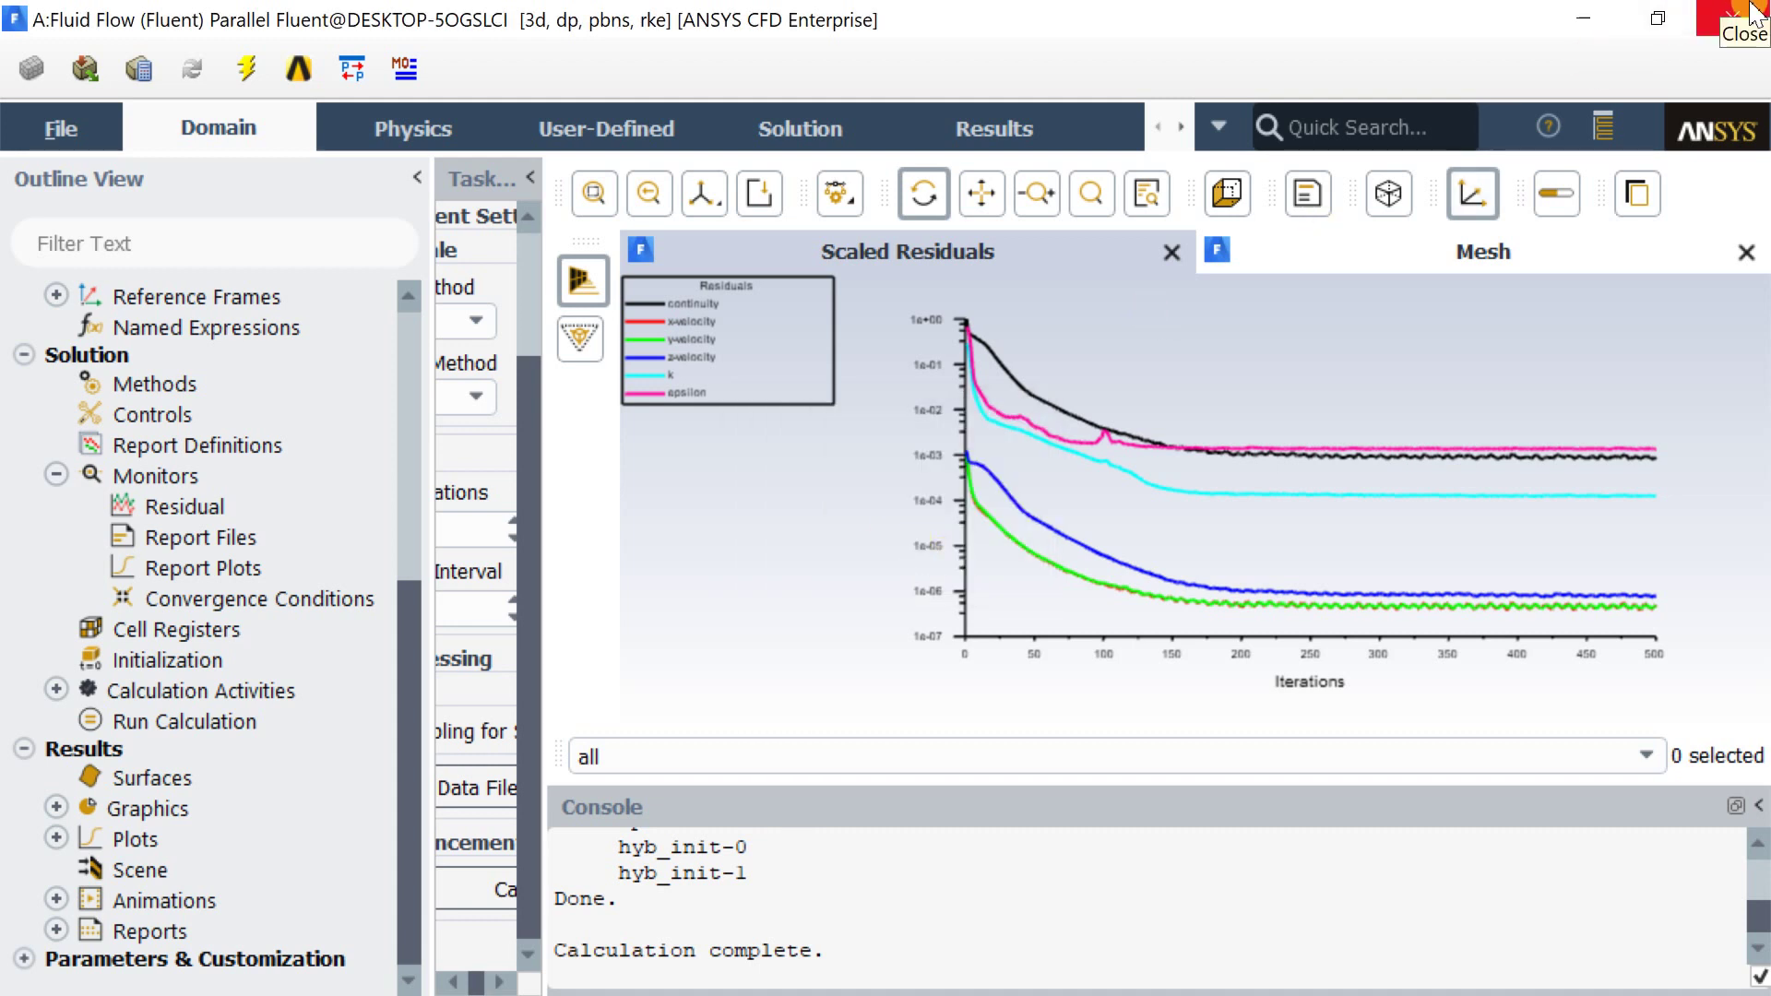
- Quit Fluent and launch CFD-Post through Edit on the Workbench Results cell
{"action": "left_click", "coordinate": [1172, 254]}
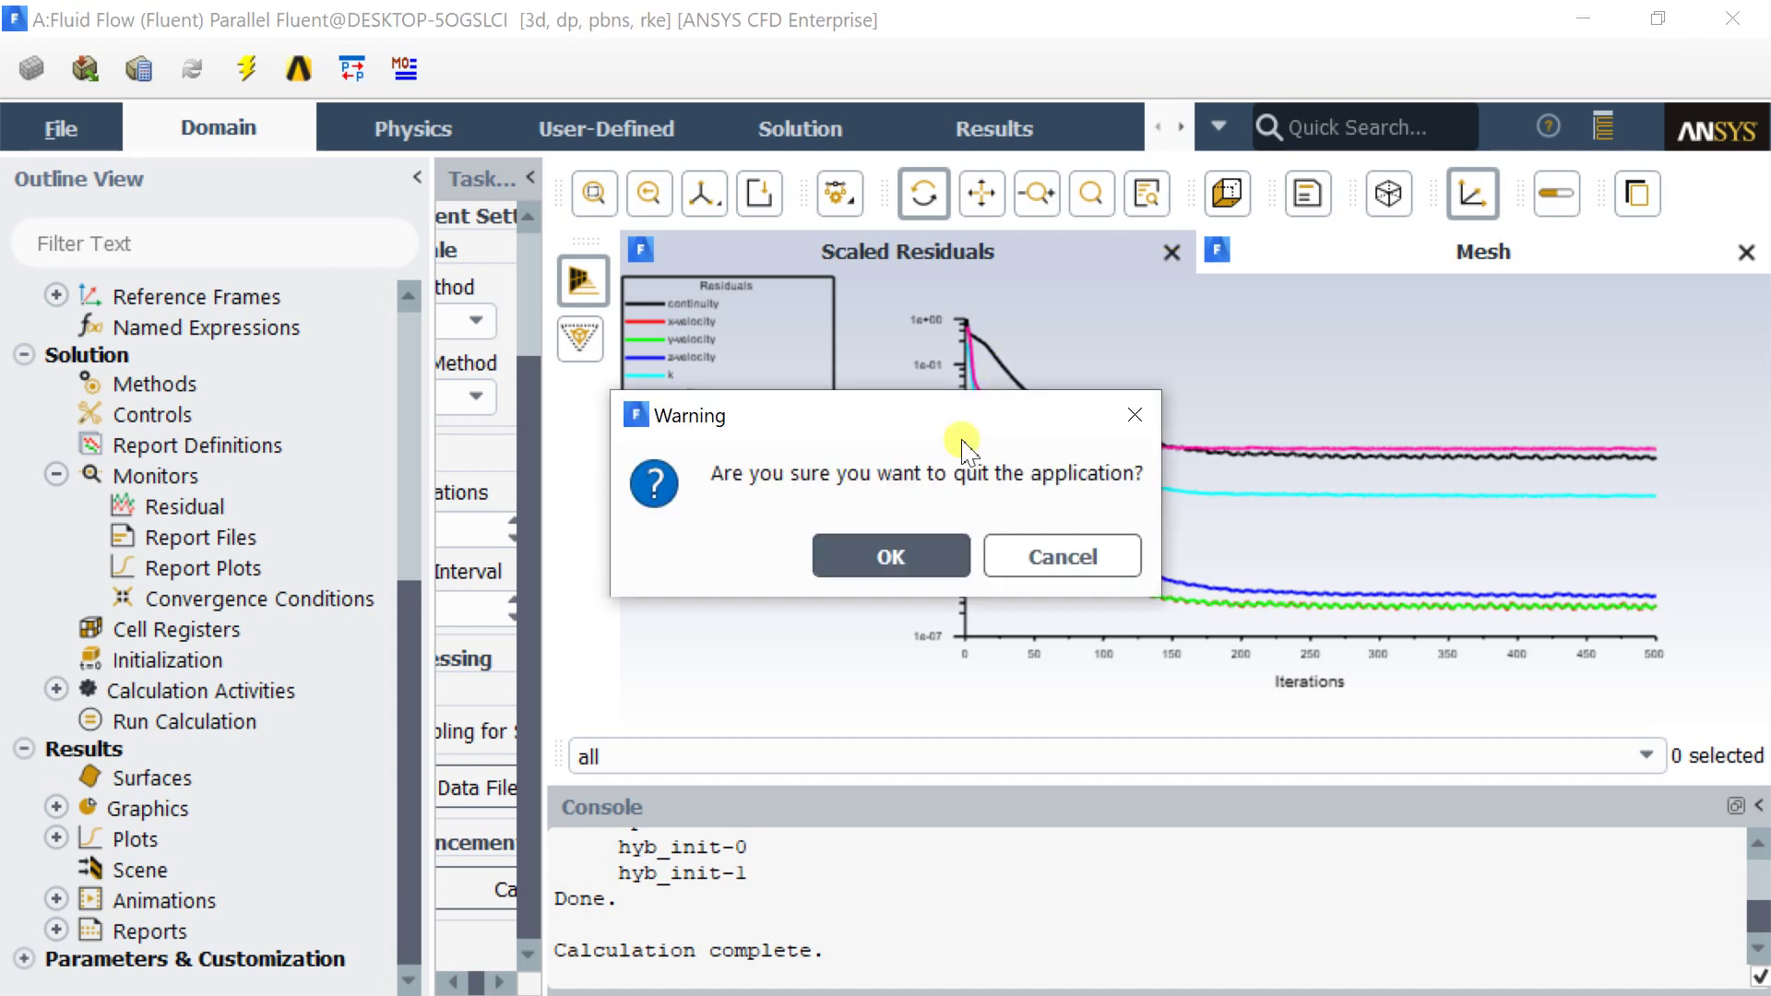
{"action": "left_click", "coordinate": [892, 557]}
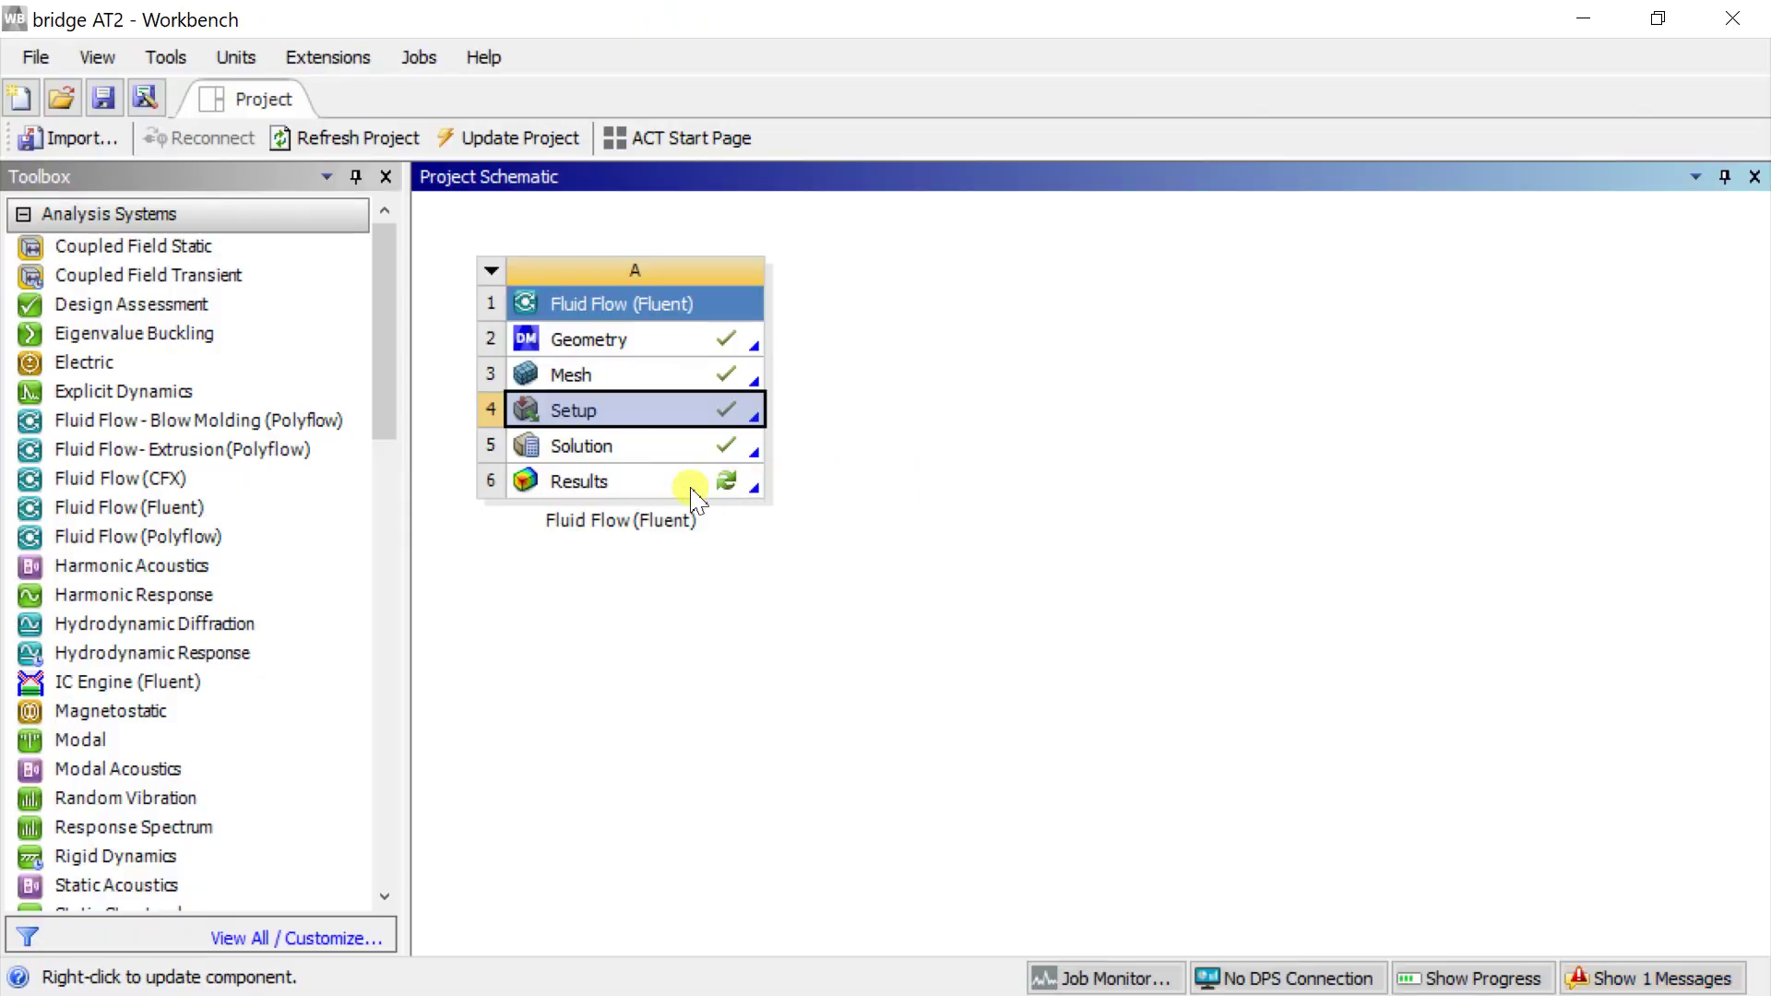
{"action": "left_click", "coordinate": [687, 484]}
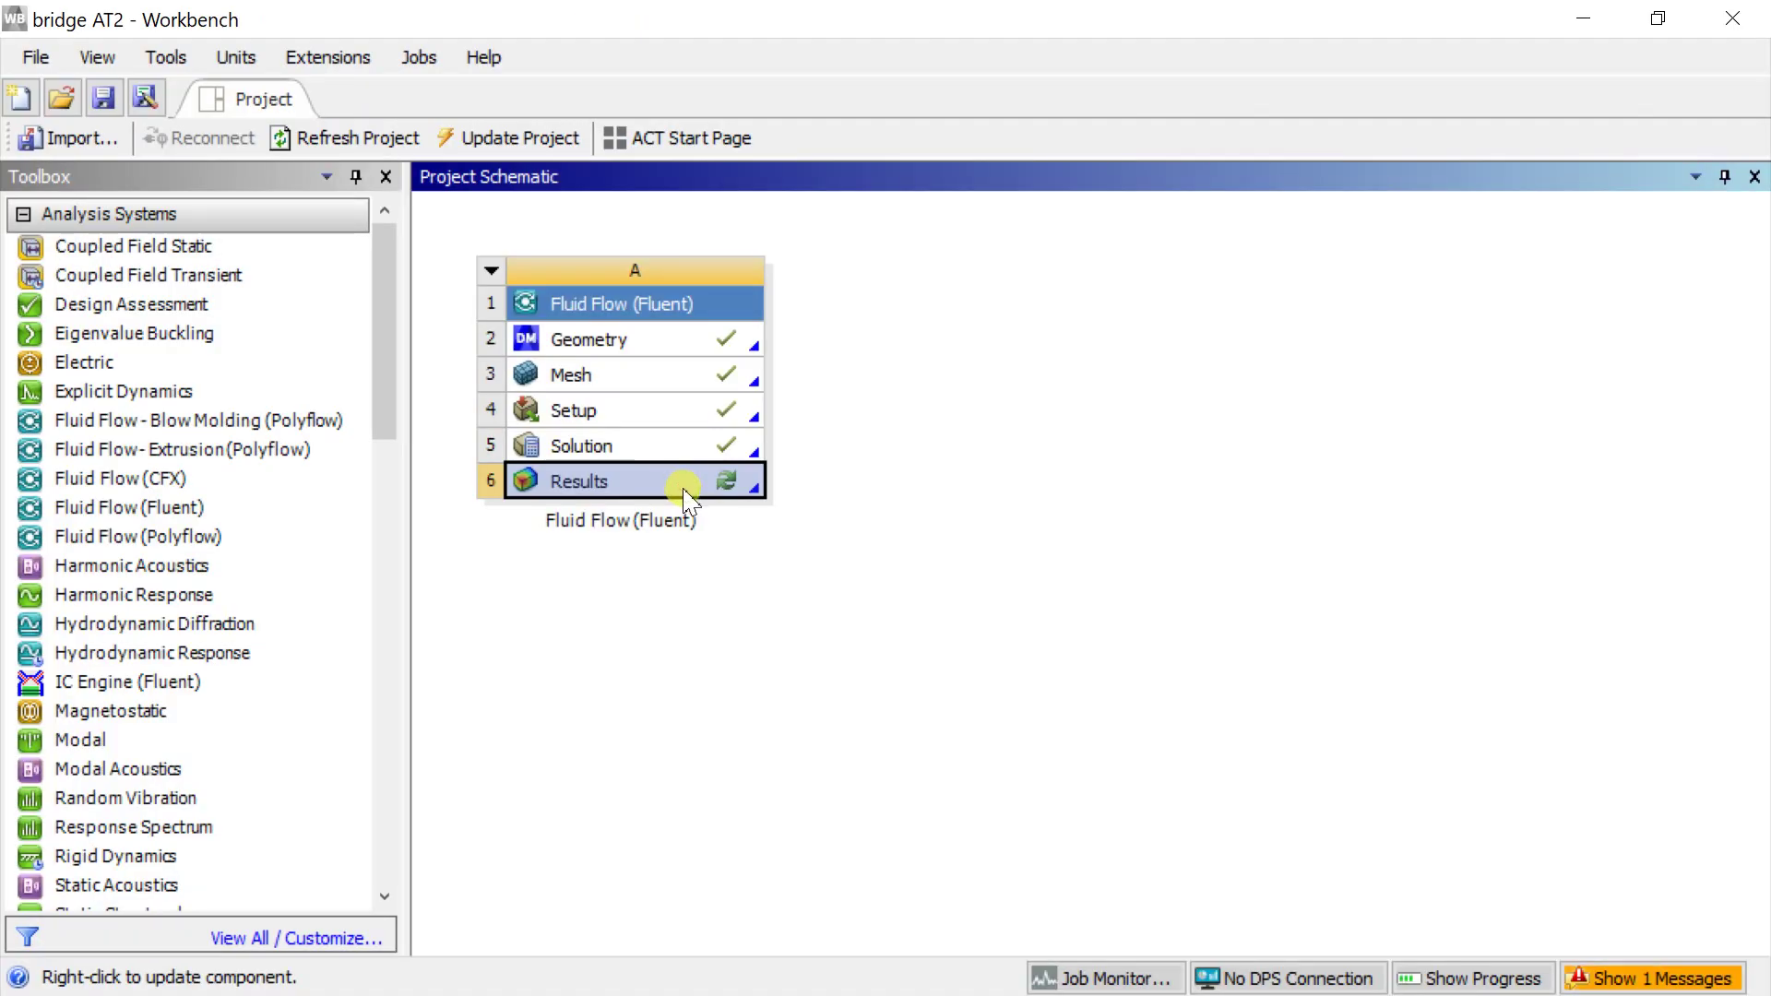
{"action": "right_click", "coordinate": [687, 499]}
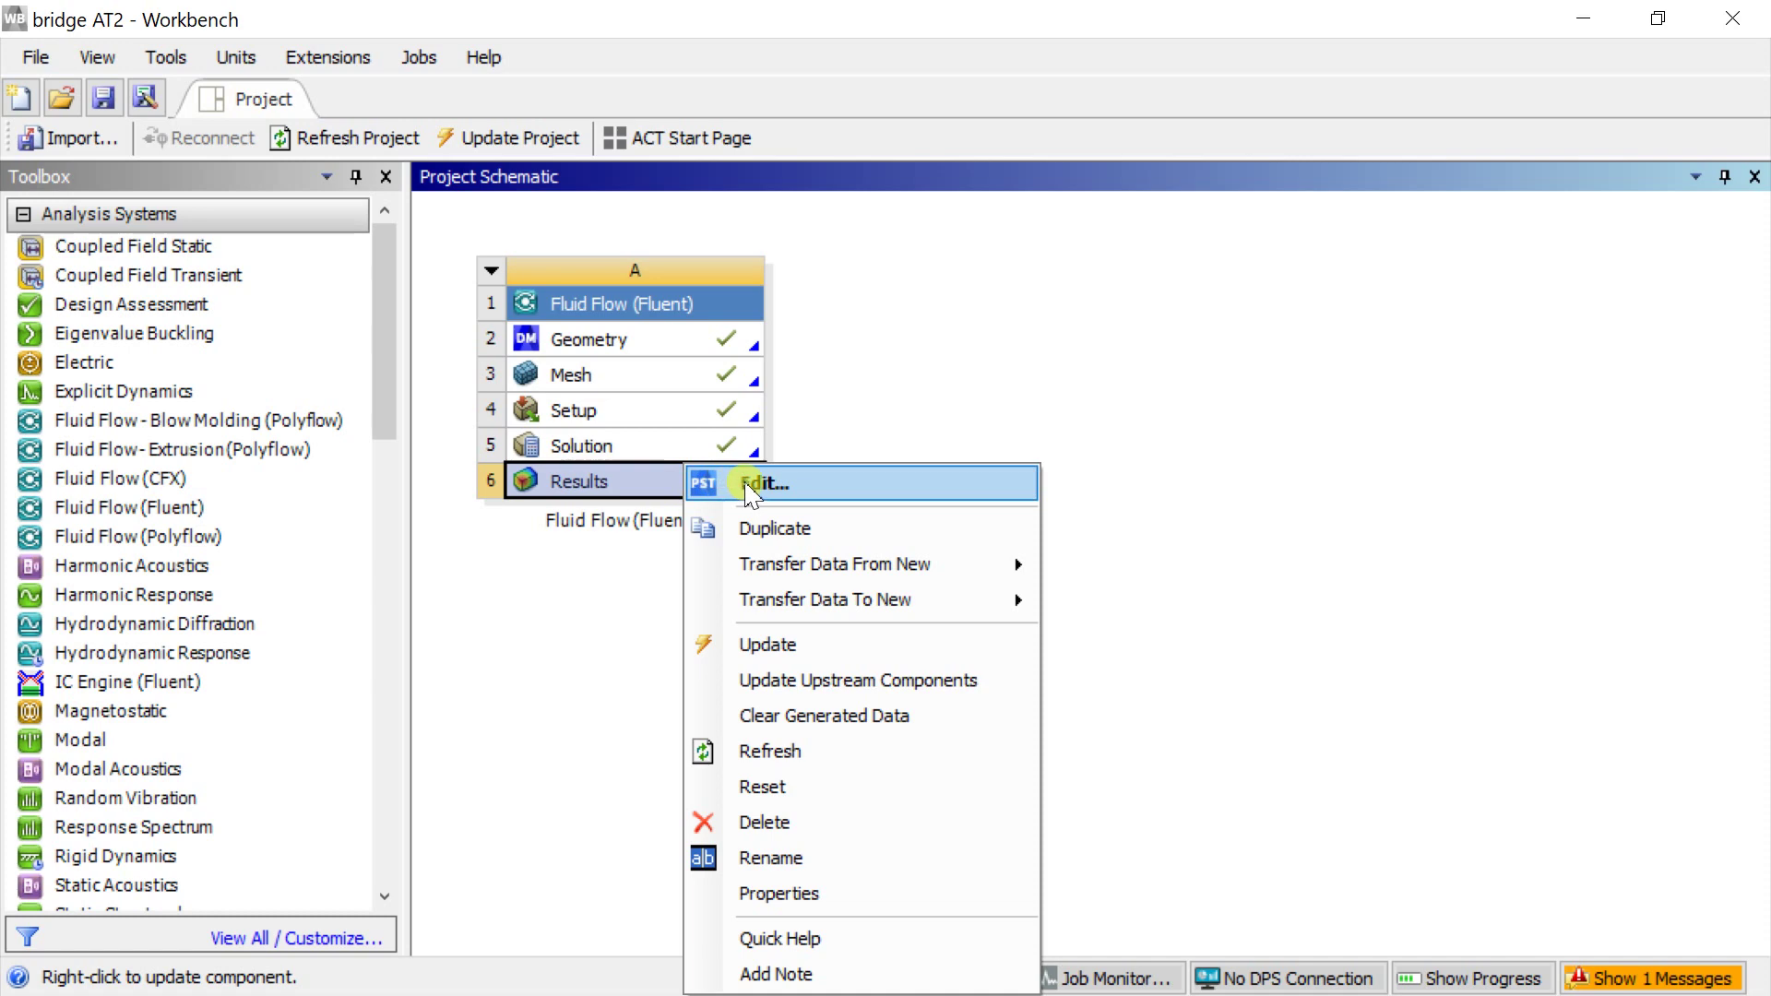
{"action": "left_click", "coordinate": [753, 484]}
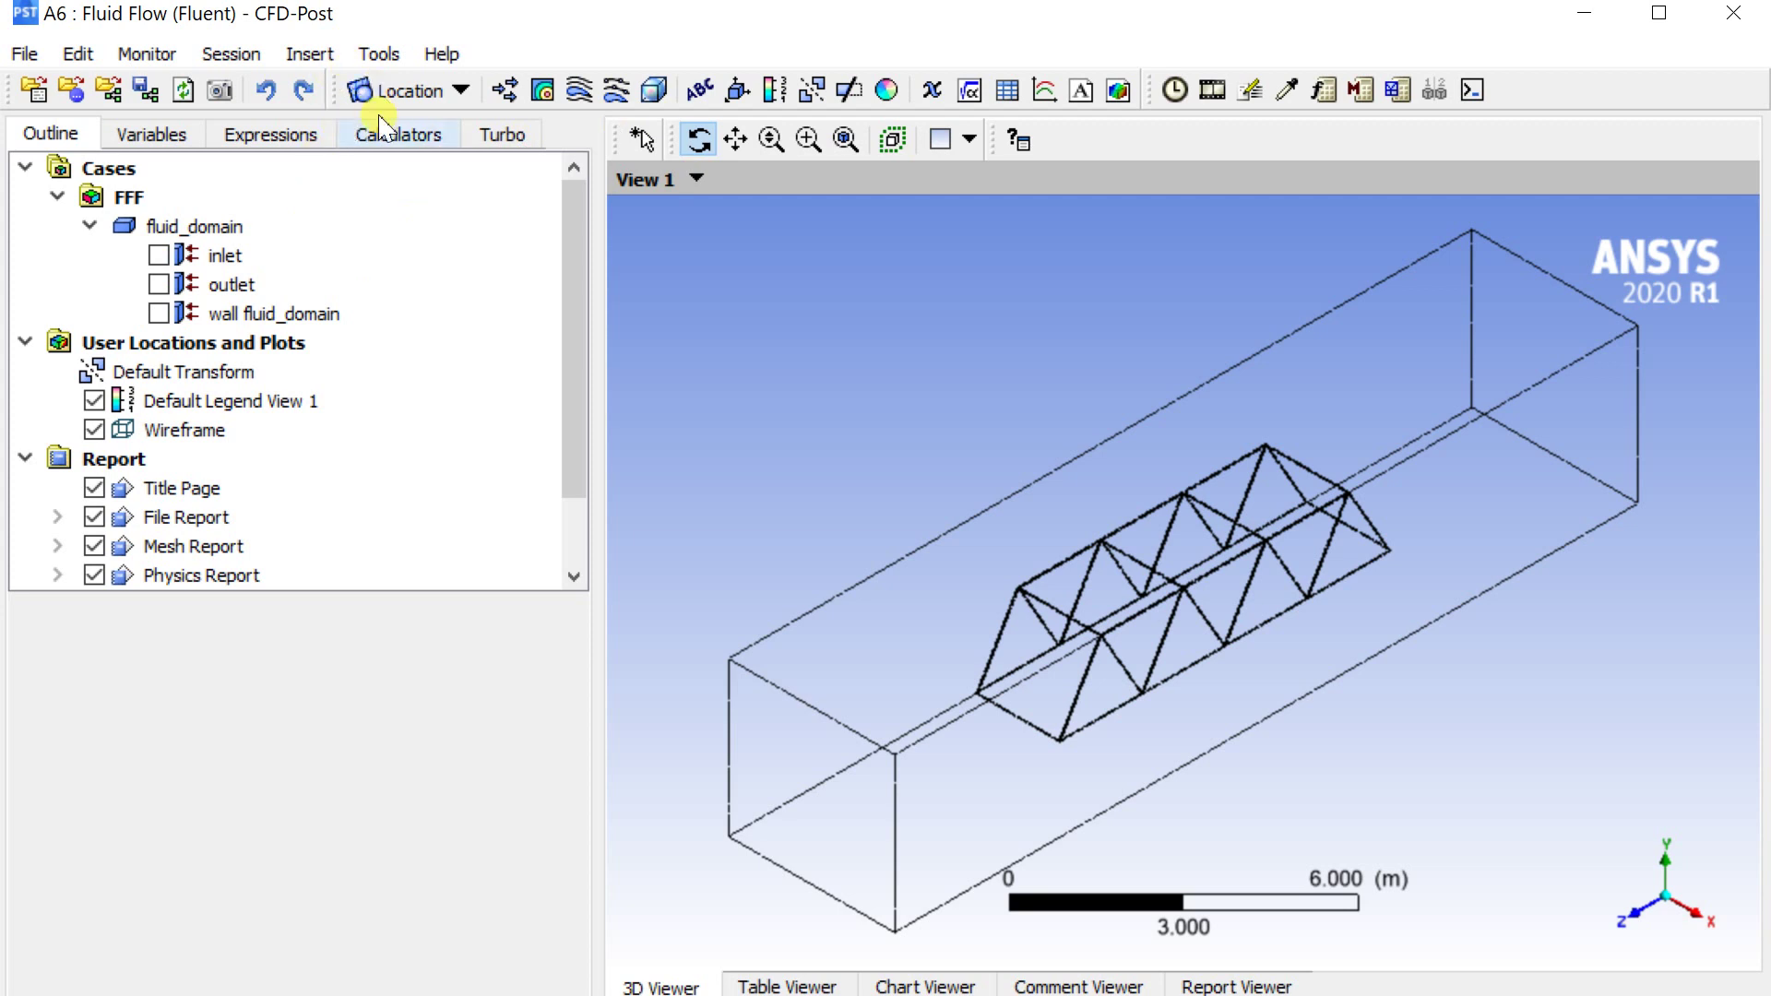
- Insert Plane 1 as a YZ plane at X = 0 m and apply it
{"action": "left_click", "coordinate": [402, 92]}
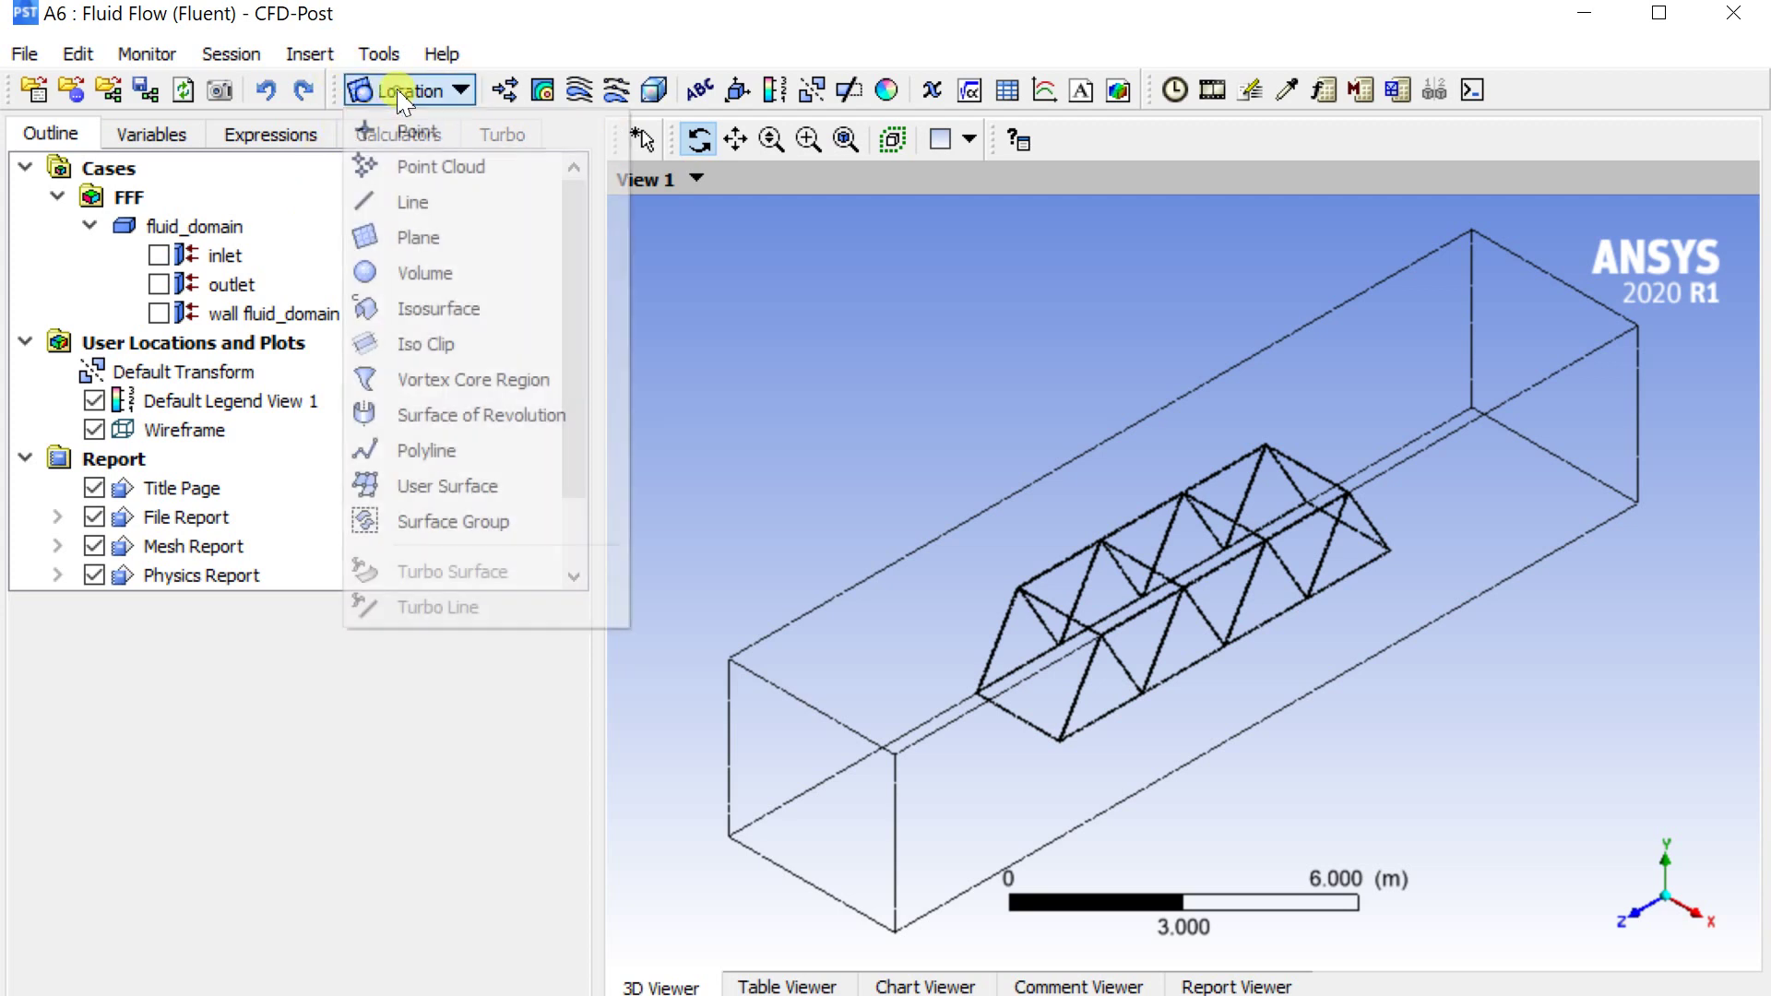
{"action": "left_click", "coordinate": [427, 238]}
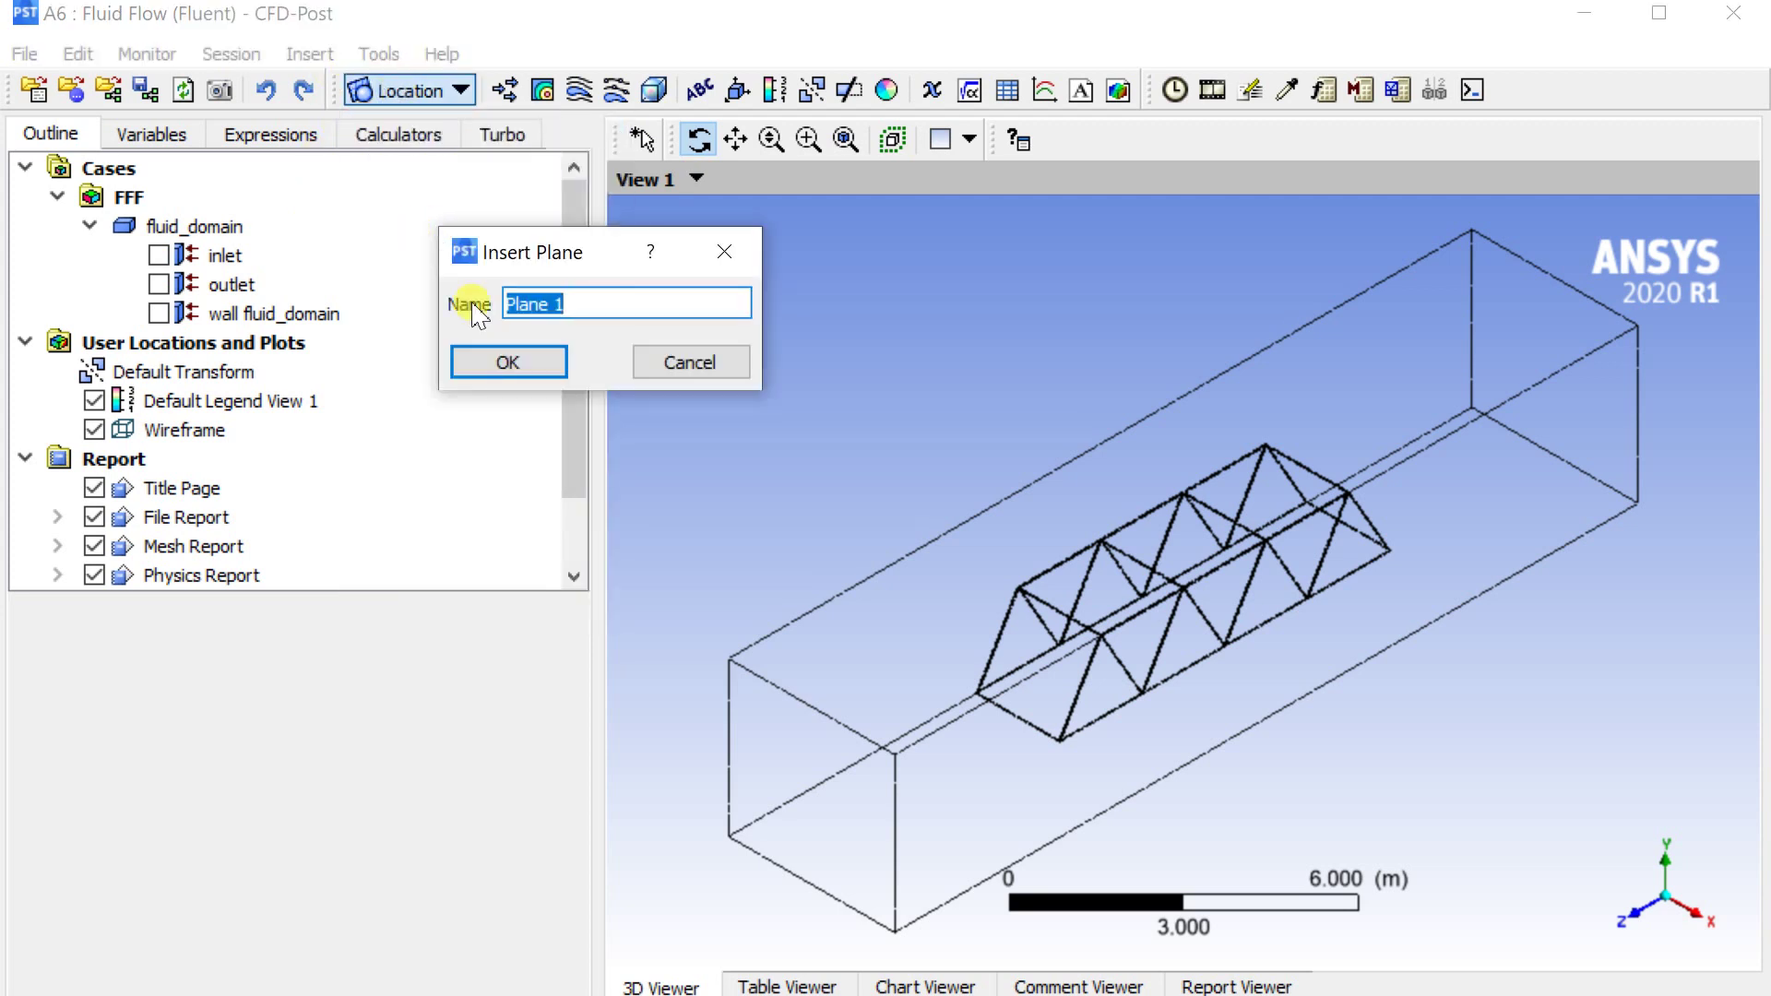
{"action": "left_click", "coordinate": [510, 360]}
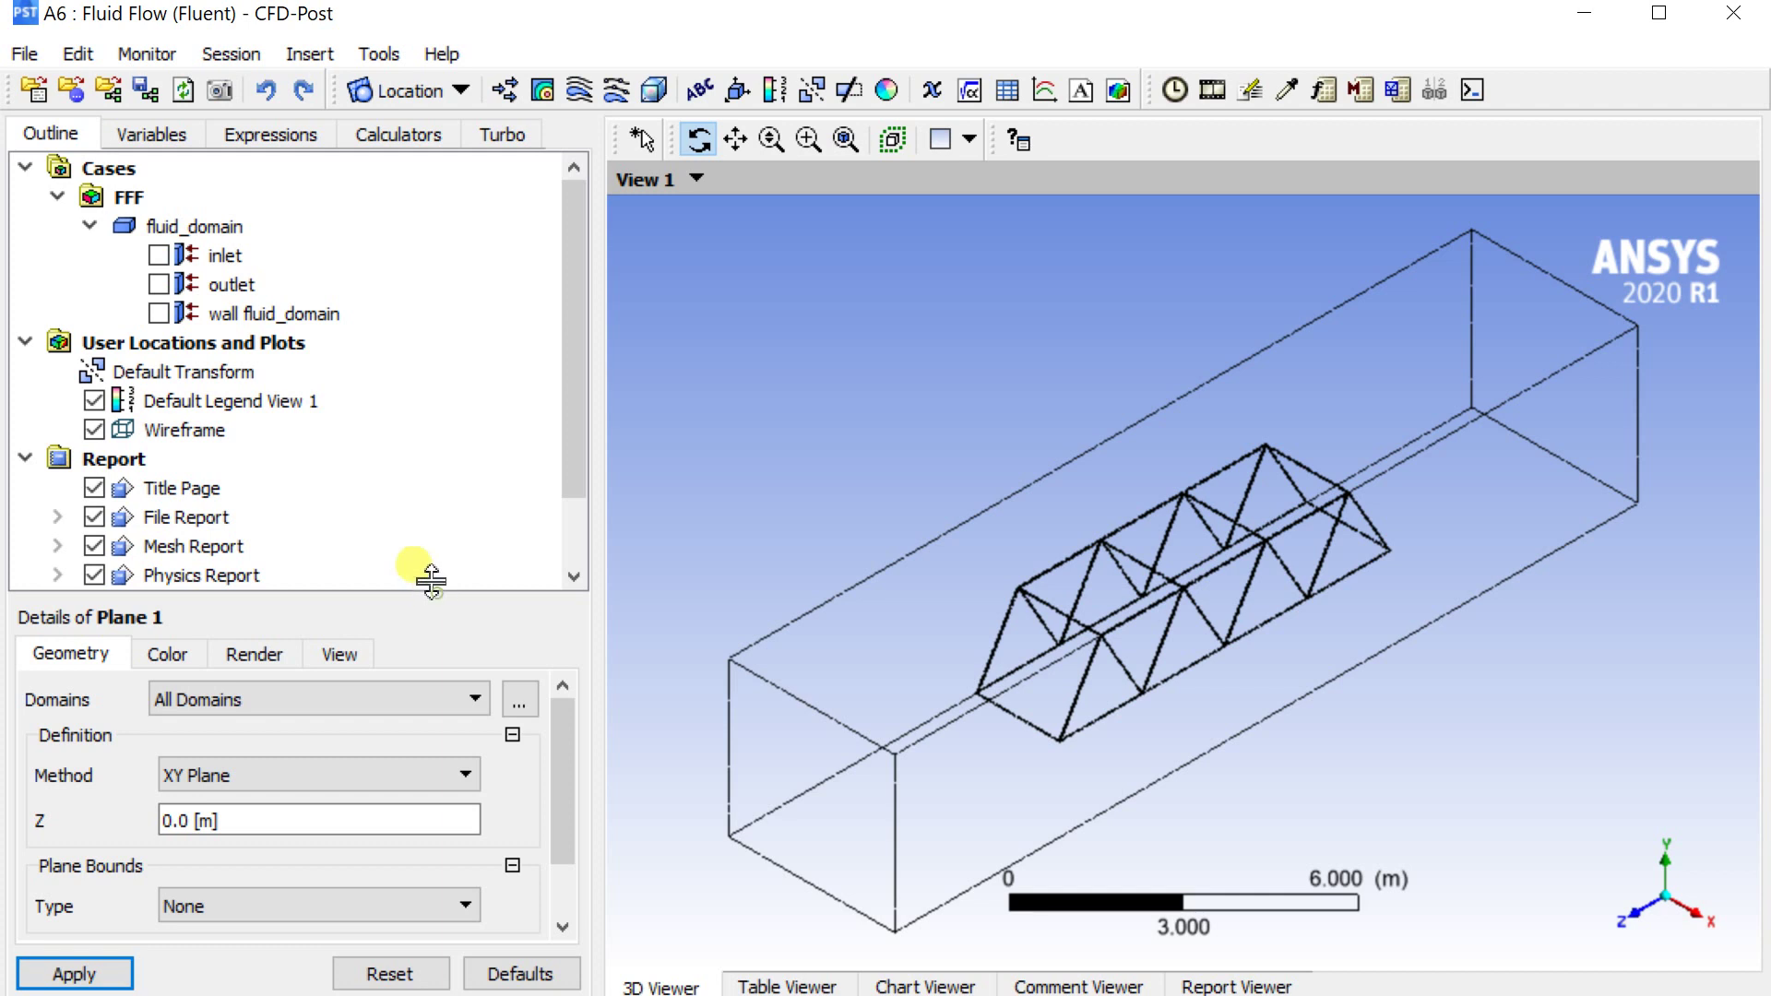
{"action": "left_click_drag", "start_coordinate": [407, 577], "coordinate": [399, 355]}
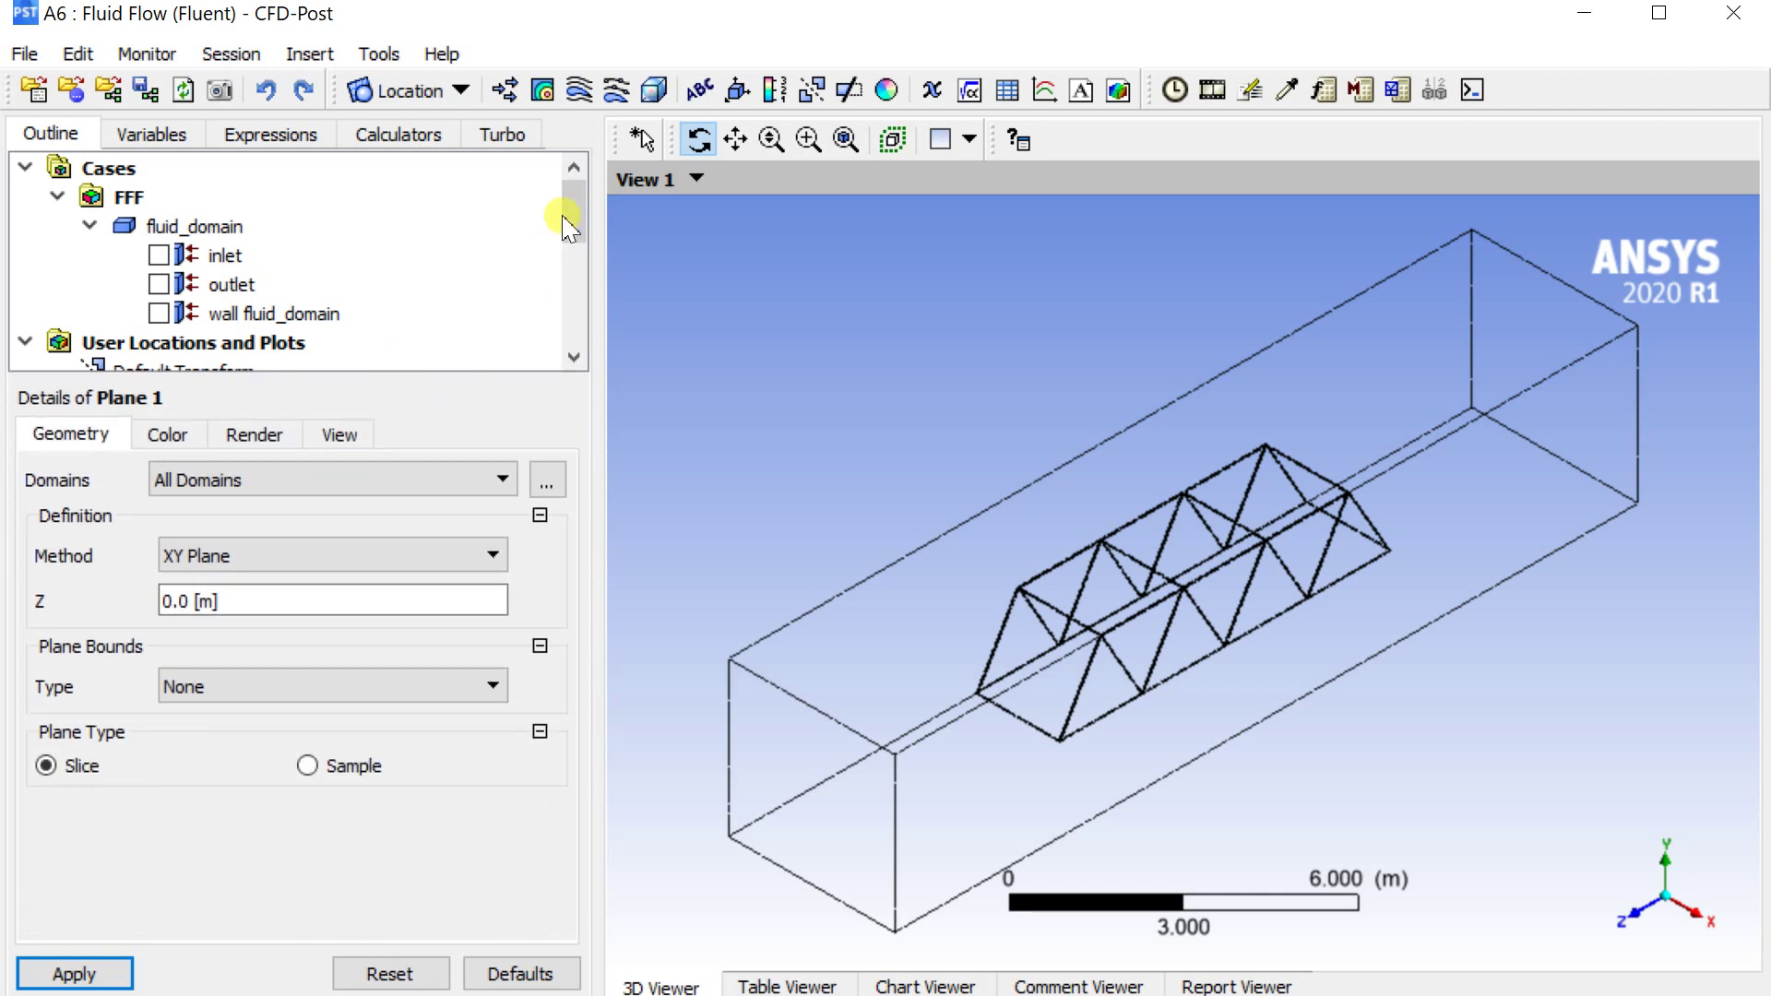
{"action": "left_click", "coordinate": [366, 565]}
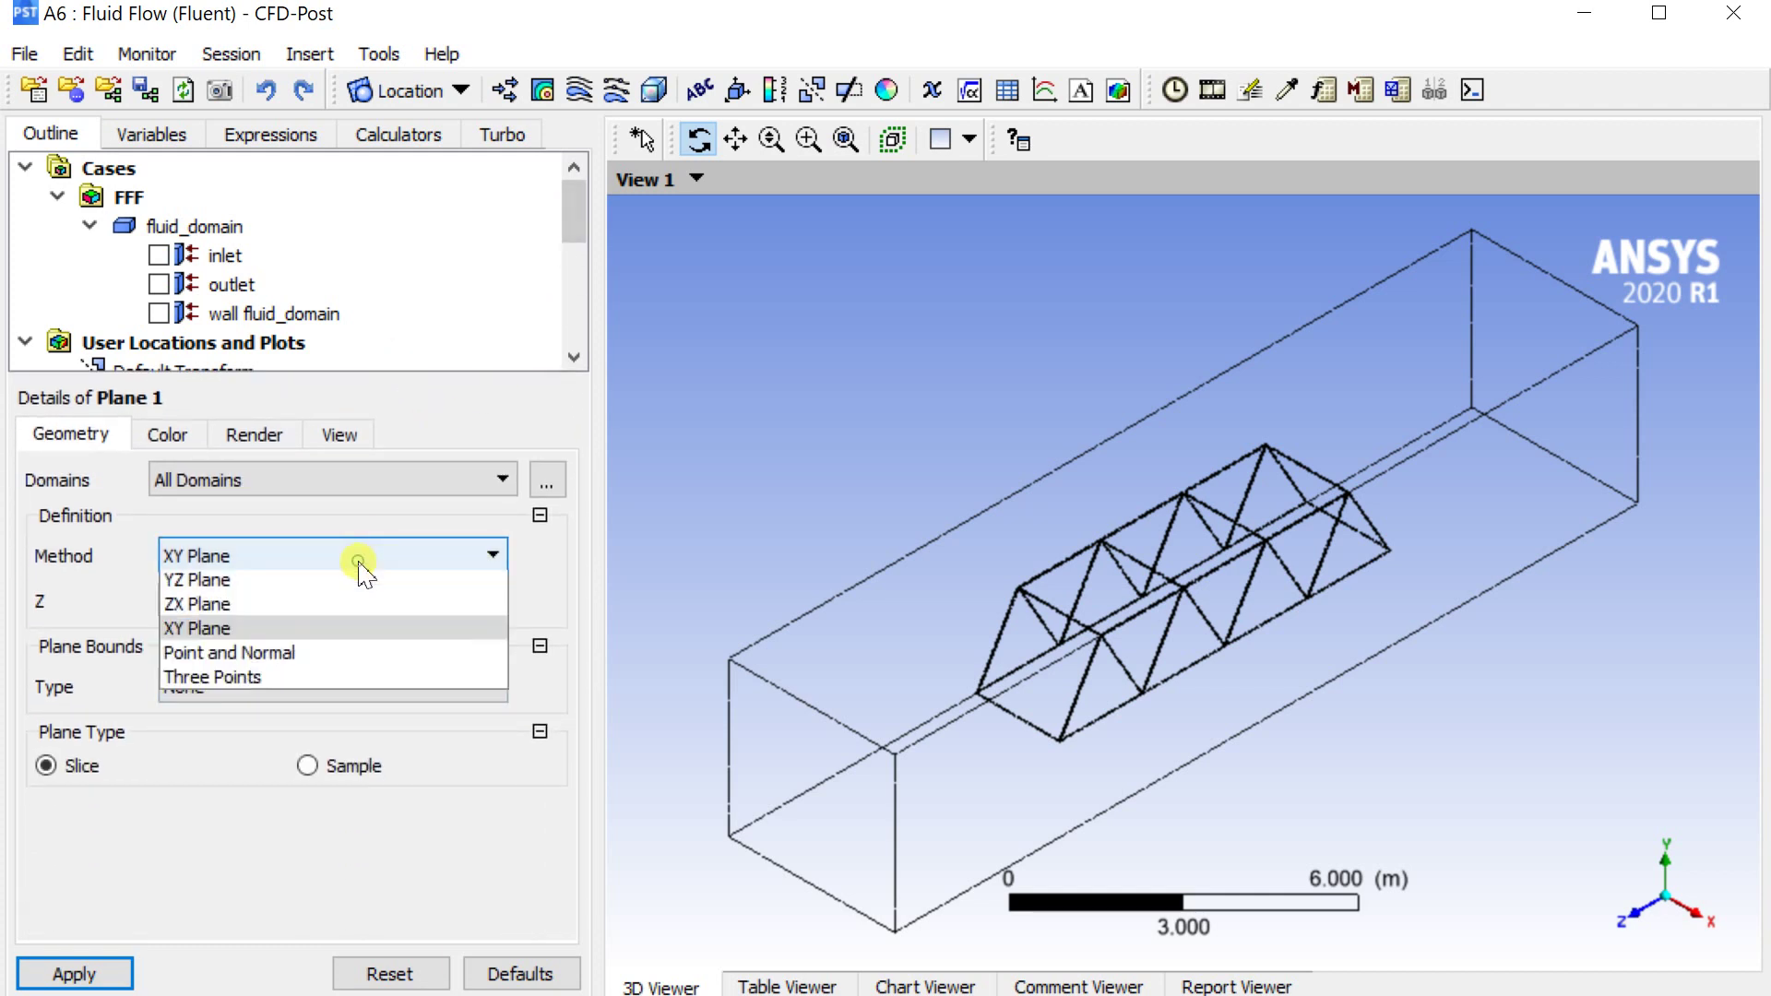
{"action": "left_click", "coordinate": [293, 586]}
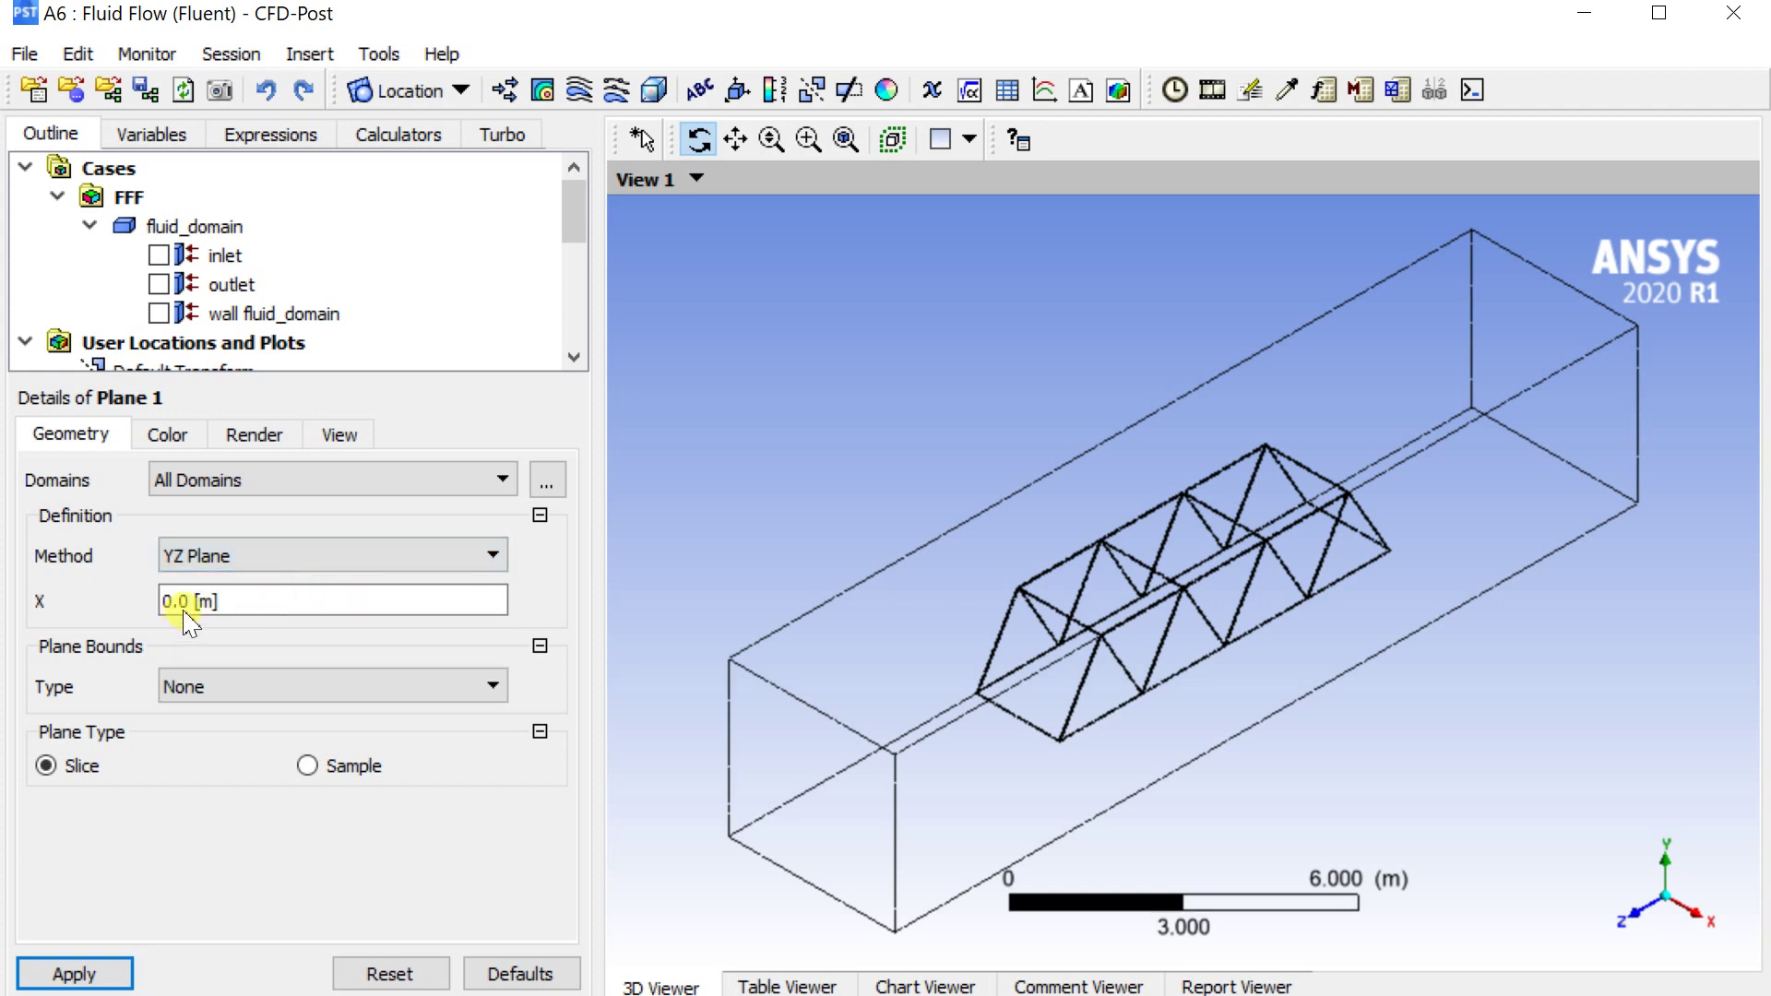
{"action": "left_click", "coordinate": [92, 971]}
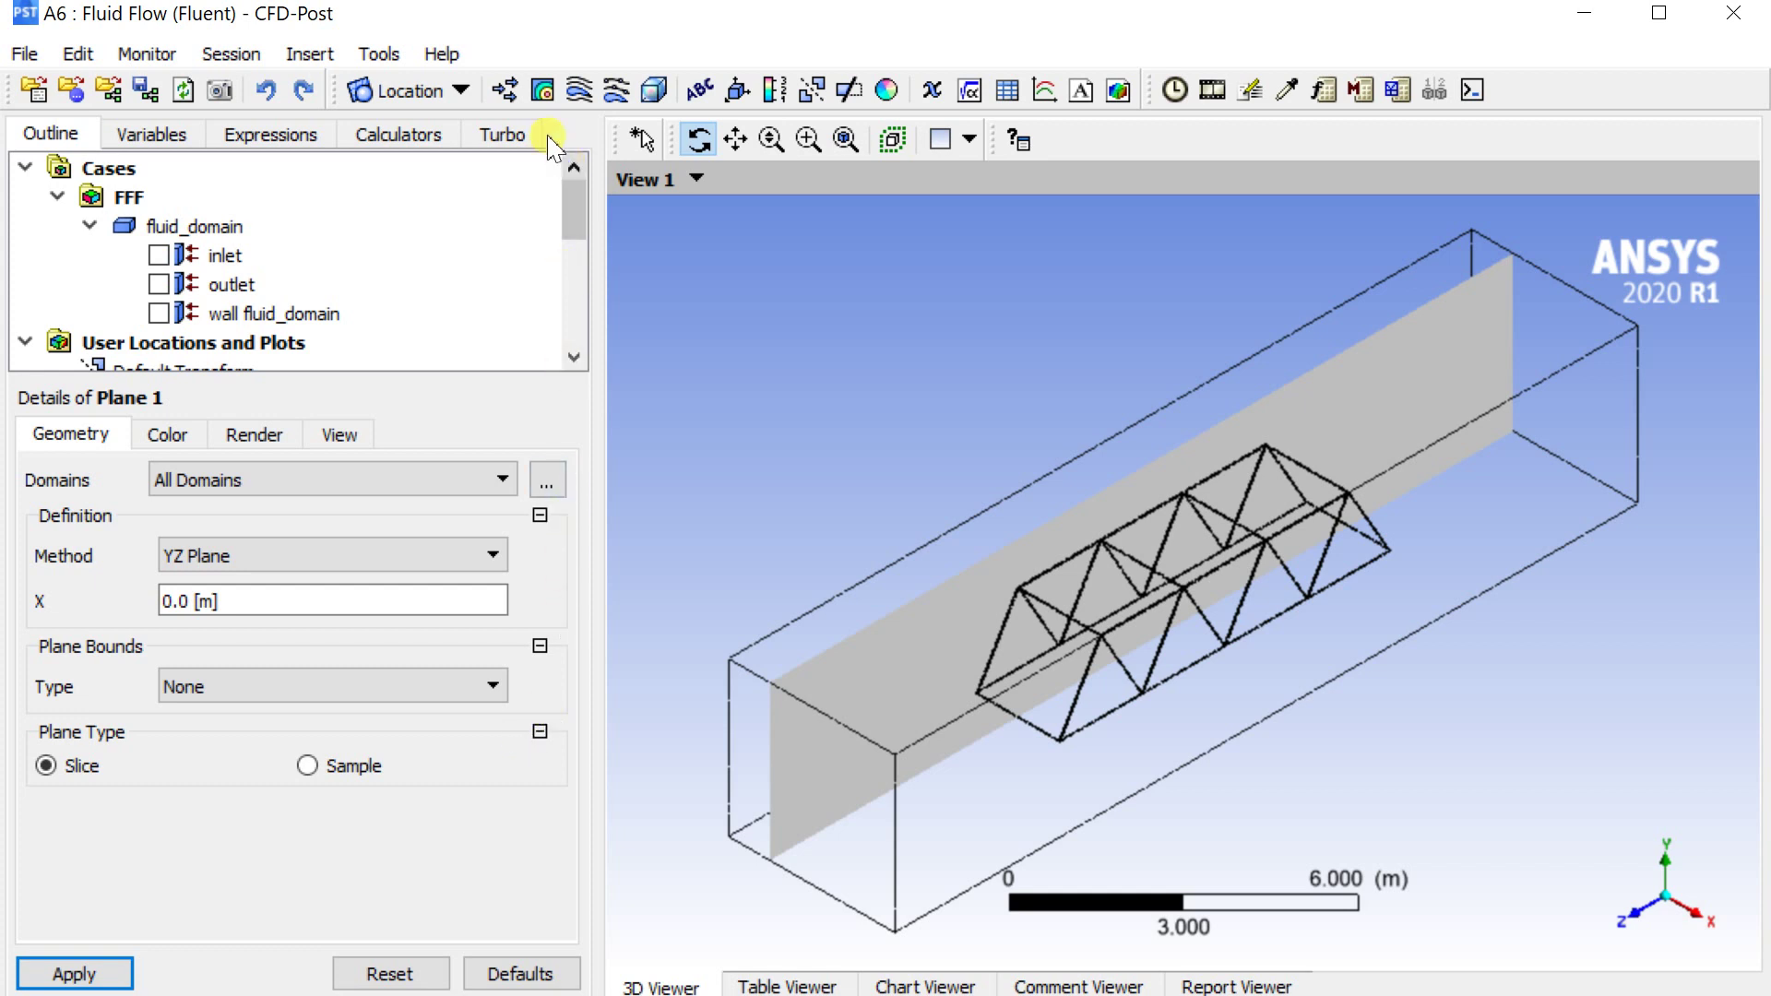
{"action": "left_click", "coordinate": [543, 90]}
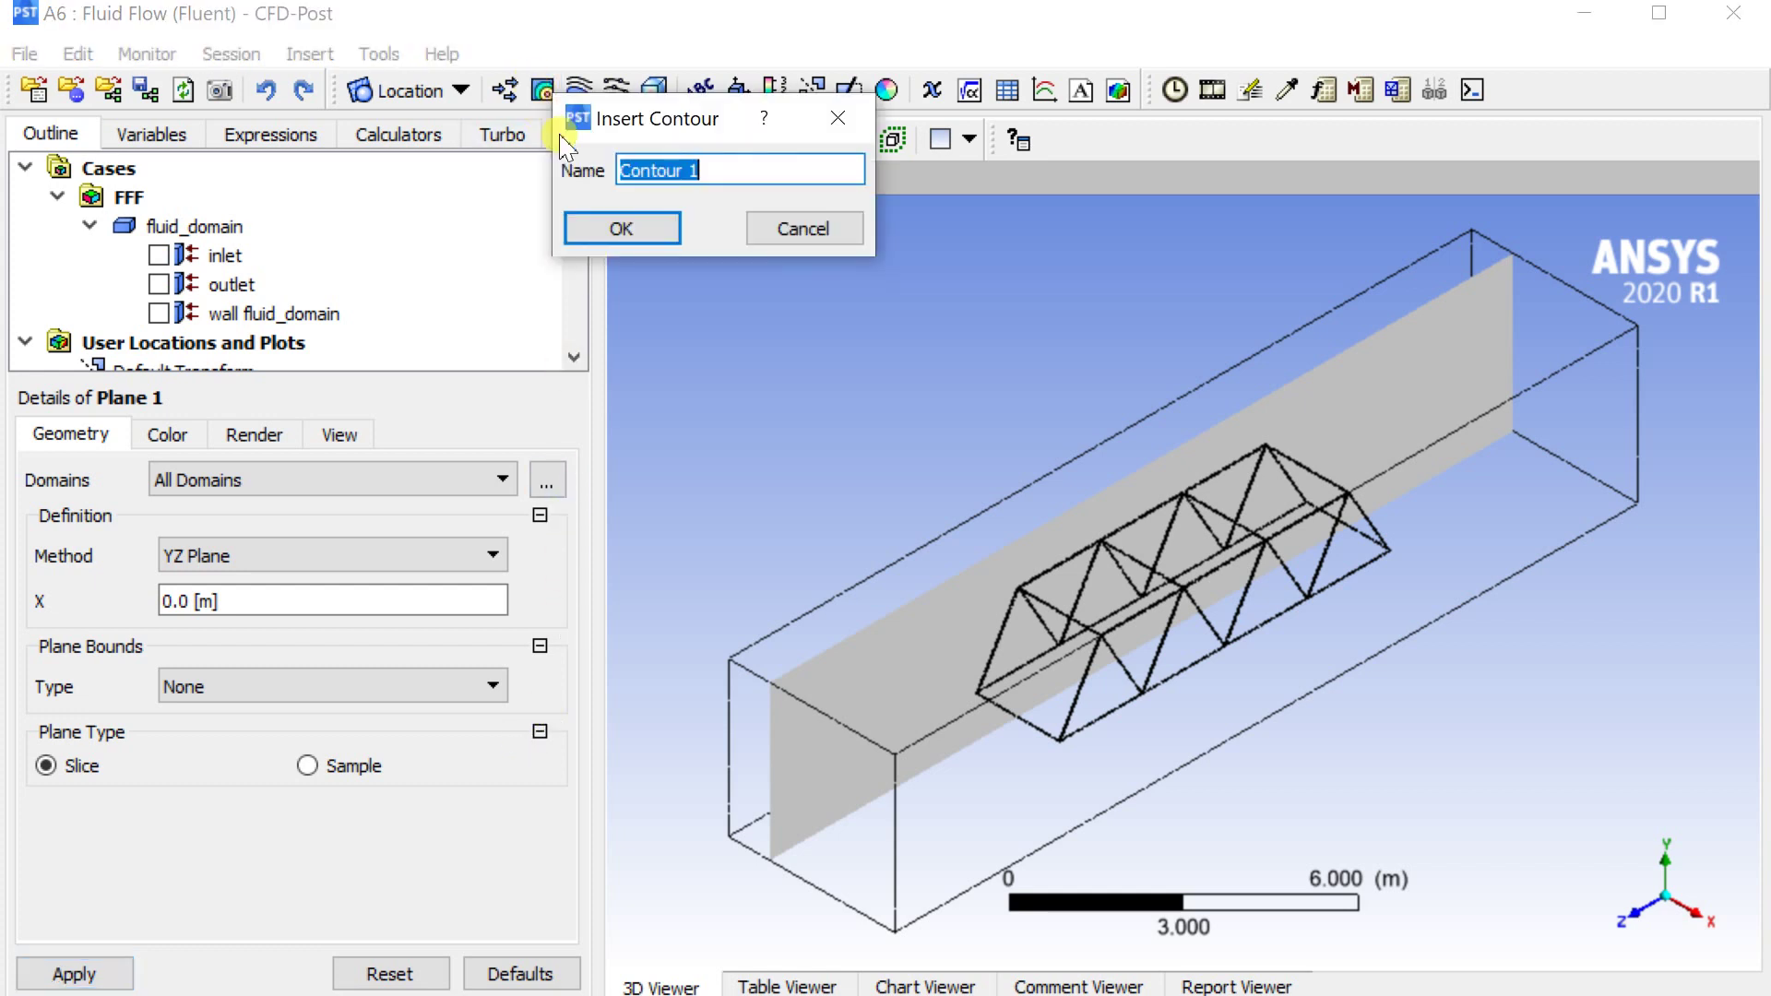
- Create Contour 1 showing Velocity on Plane 1 with 100 contour levels
{"action": "left_click", "coordinate": [611, 226]}
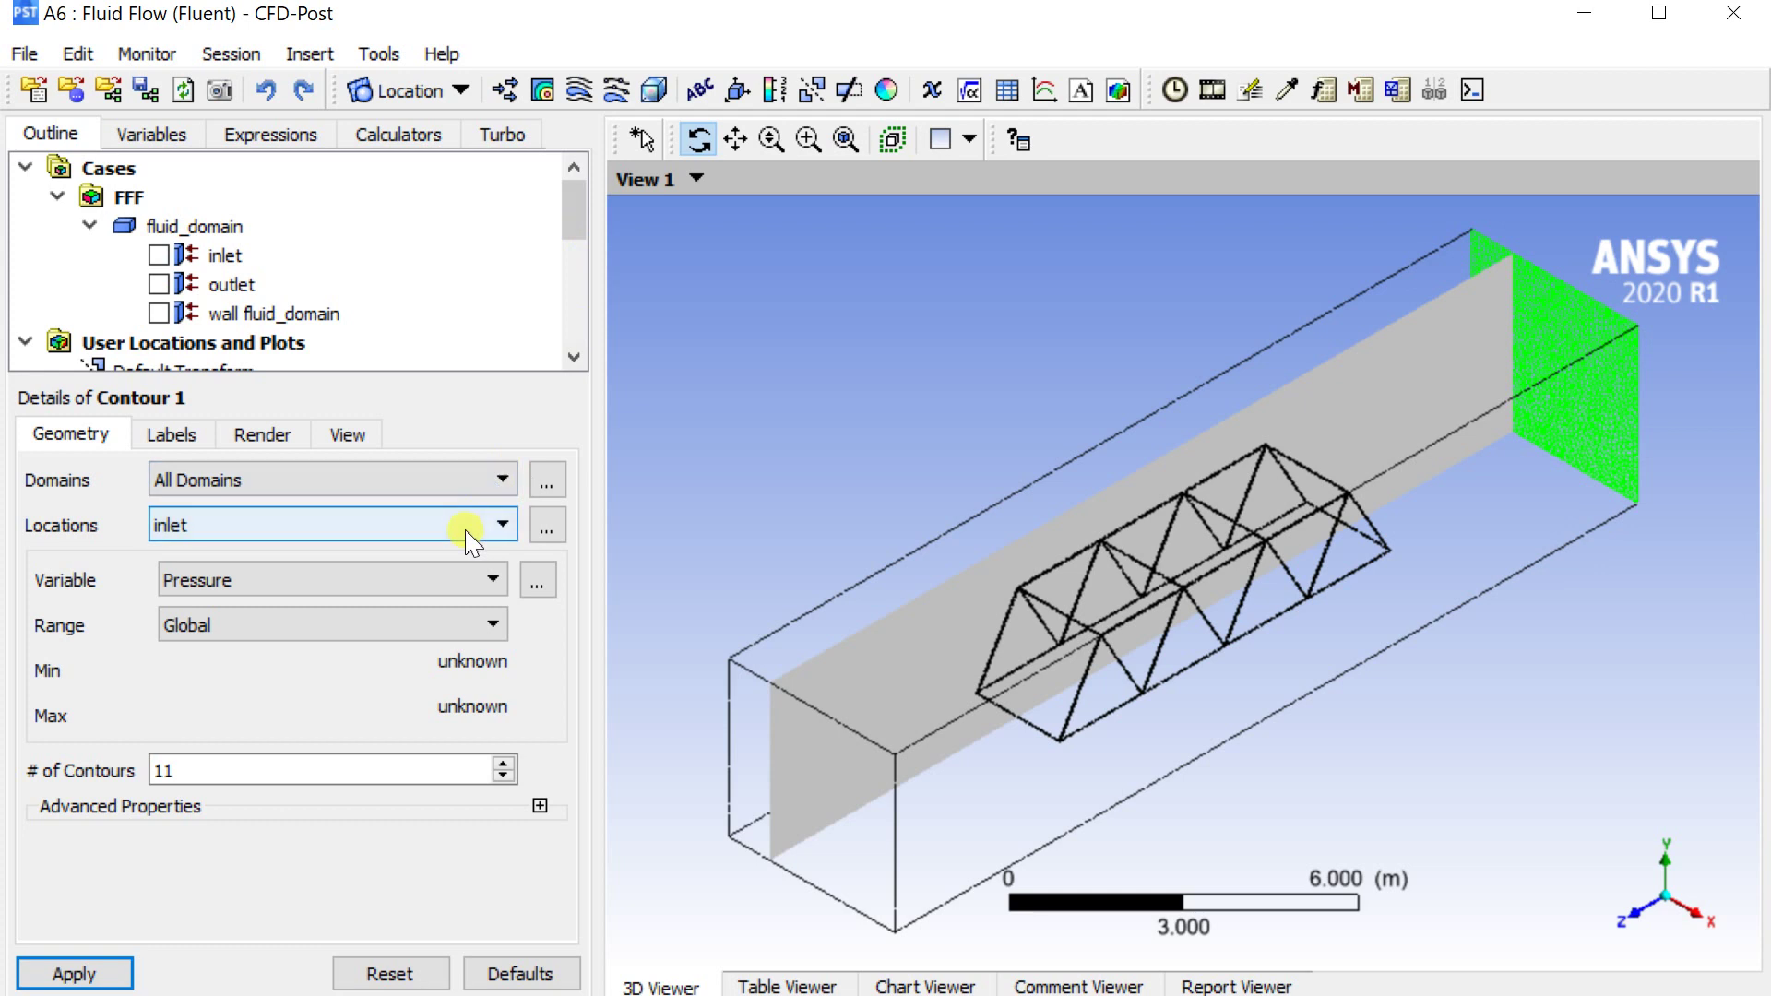
{"action": "left_click", "coordinate": [468, 528]}
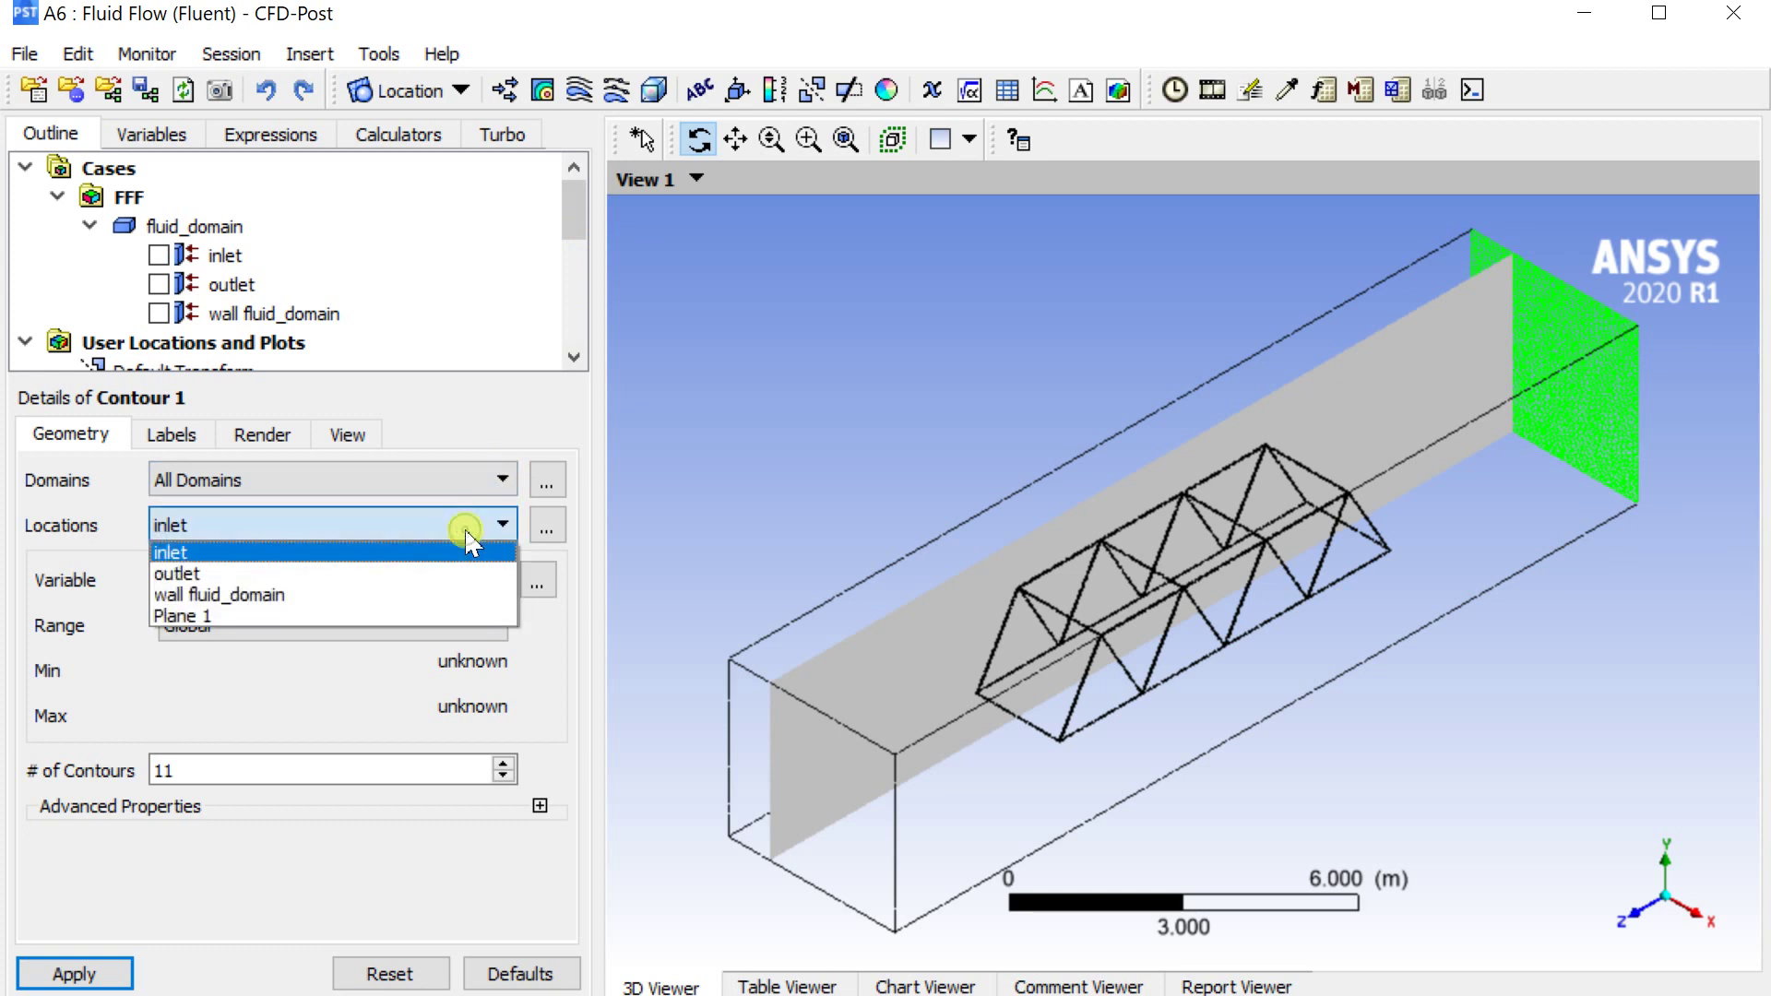
{"action": "left_click", "coordinate": [432, 616]}
{"action": "left_click", "coordinate": [425, 581]}
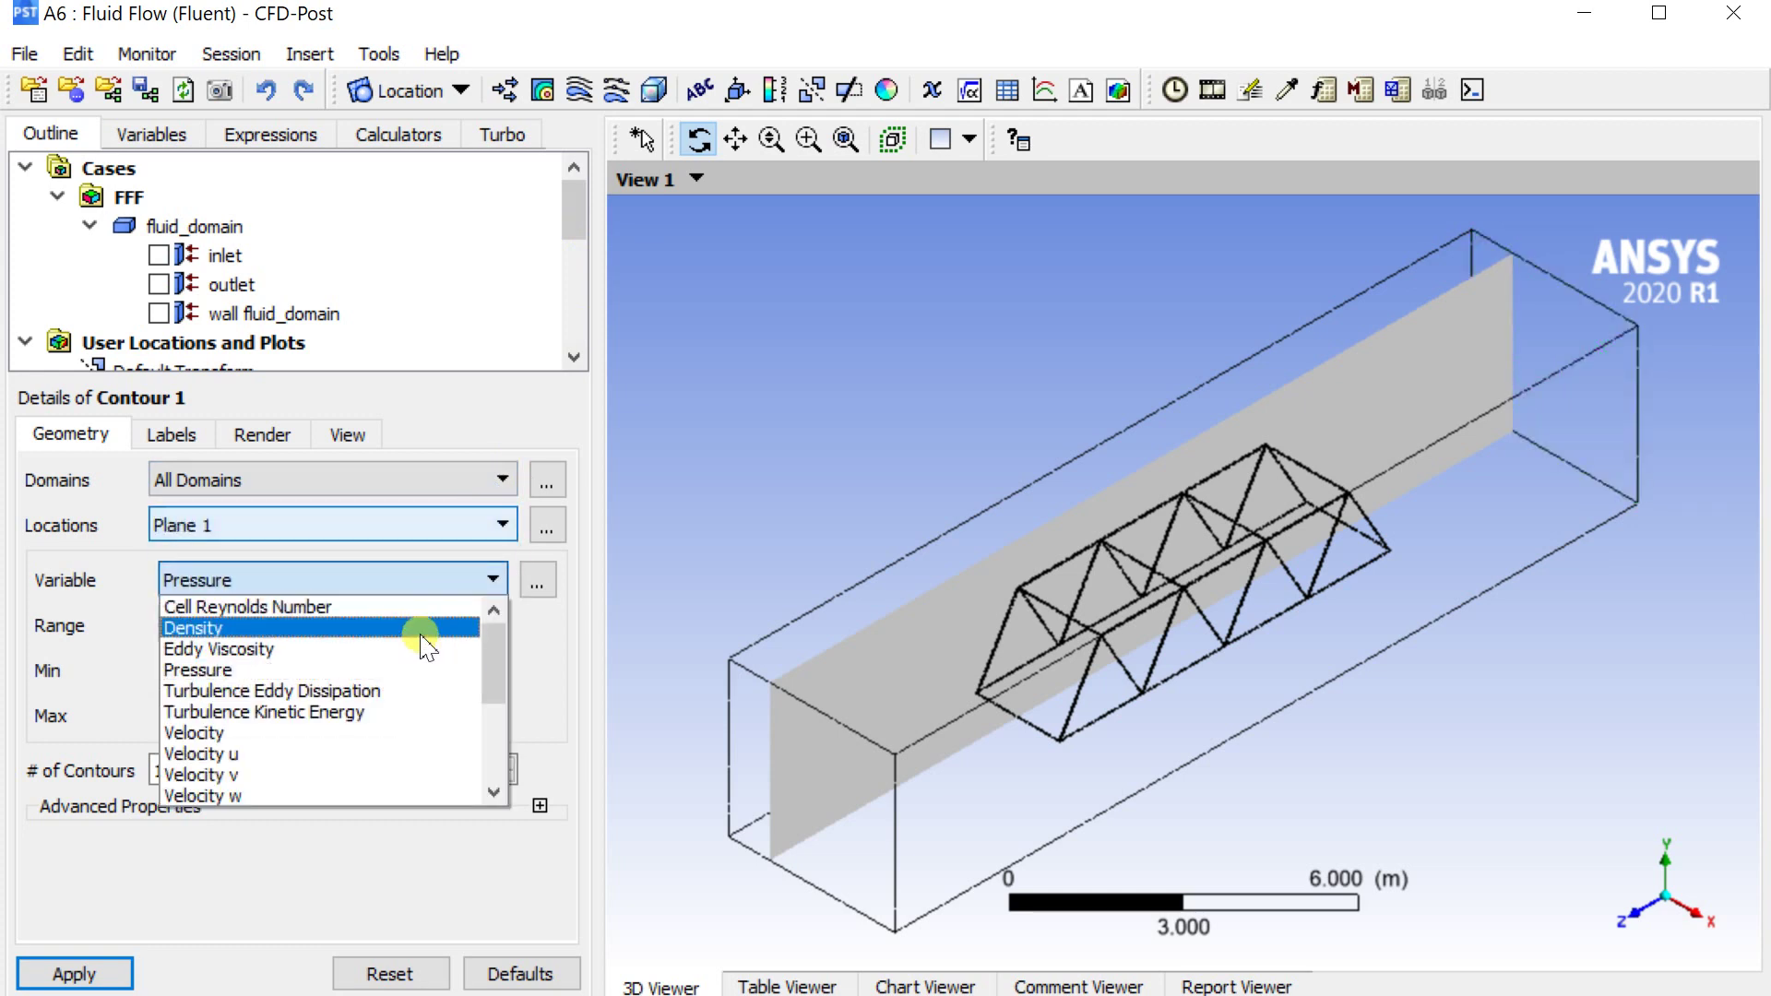
{"action": "left_click", "coordinate": [381, 732]}
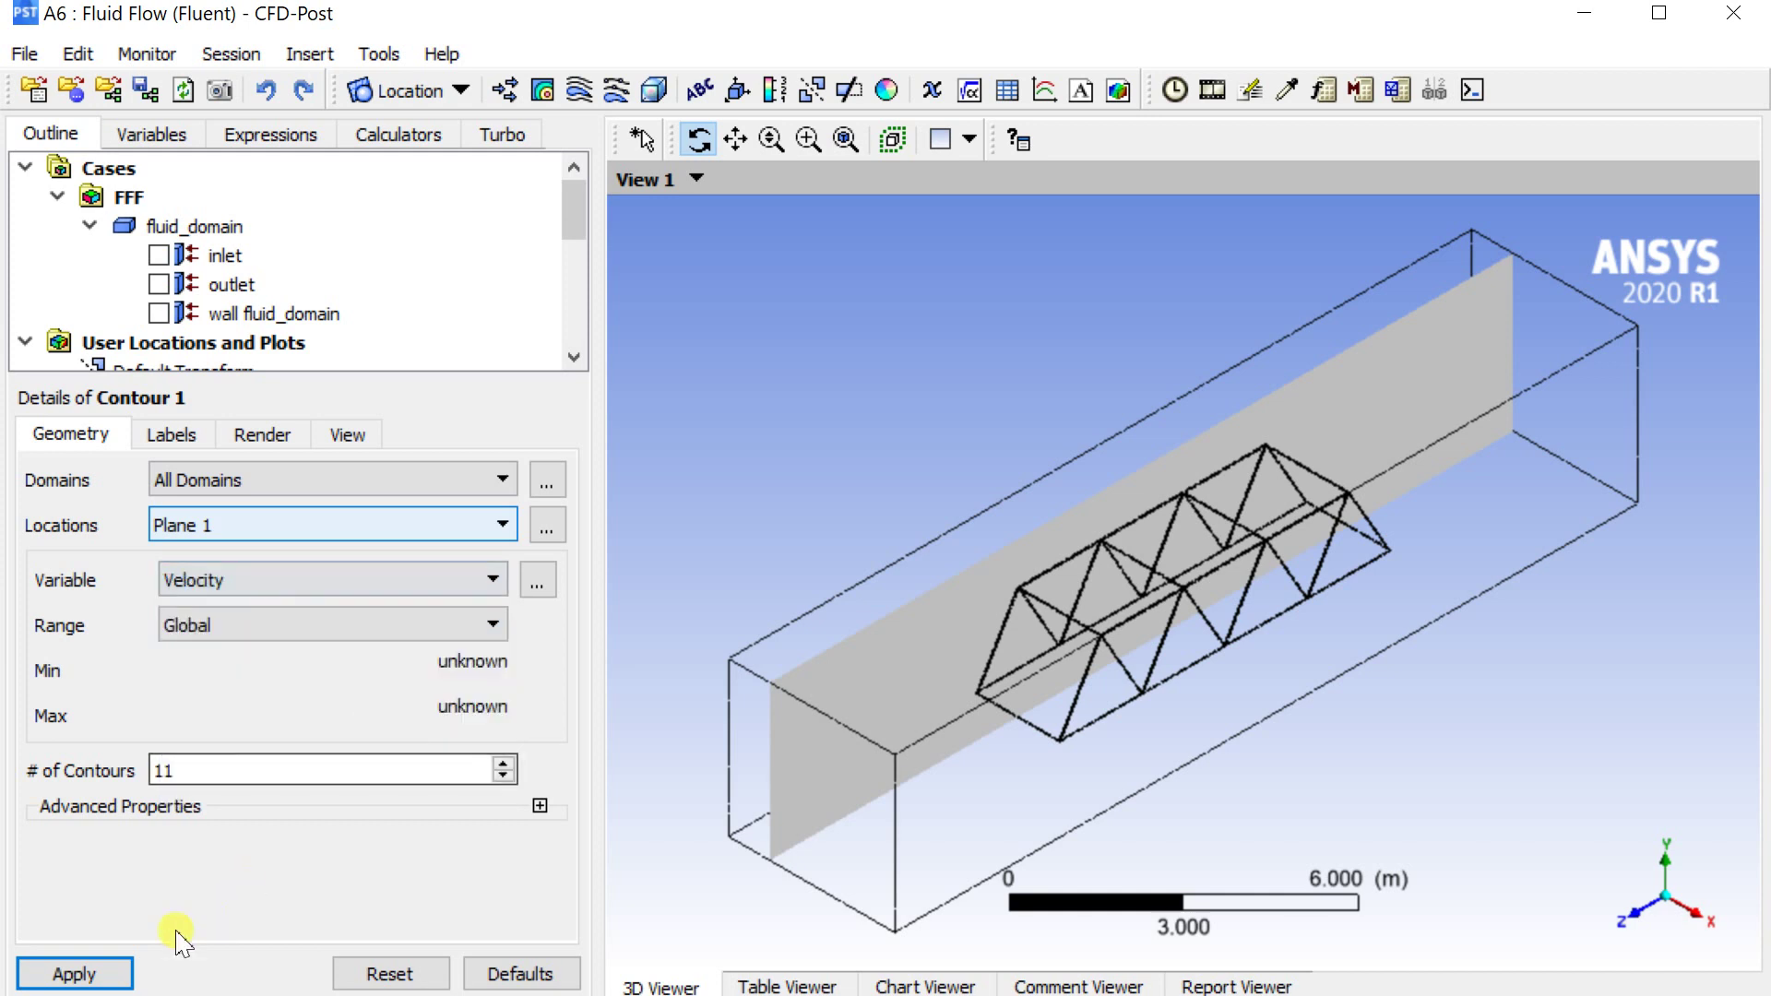
{"action": "double_click", "coordinate": [197, 772]}
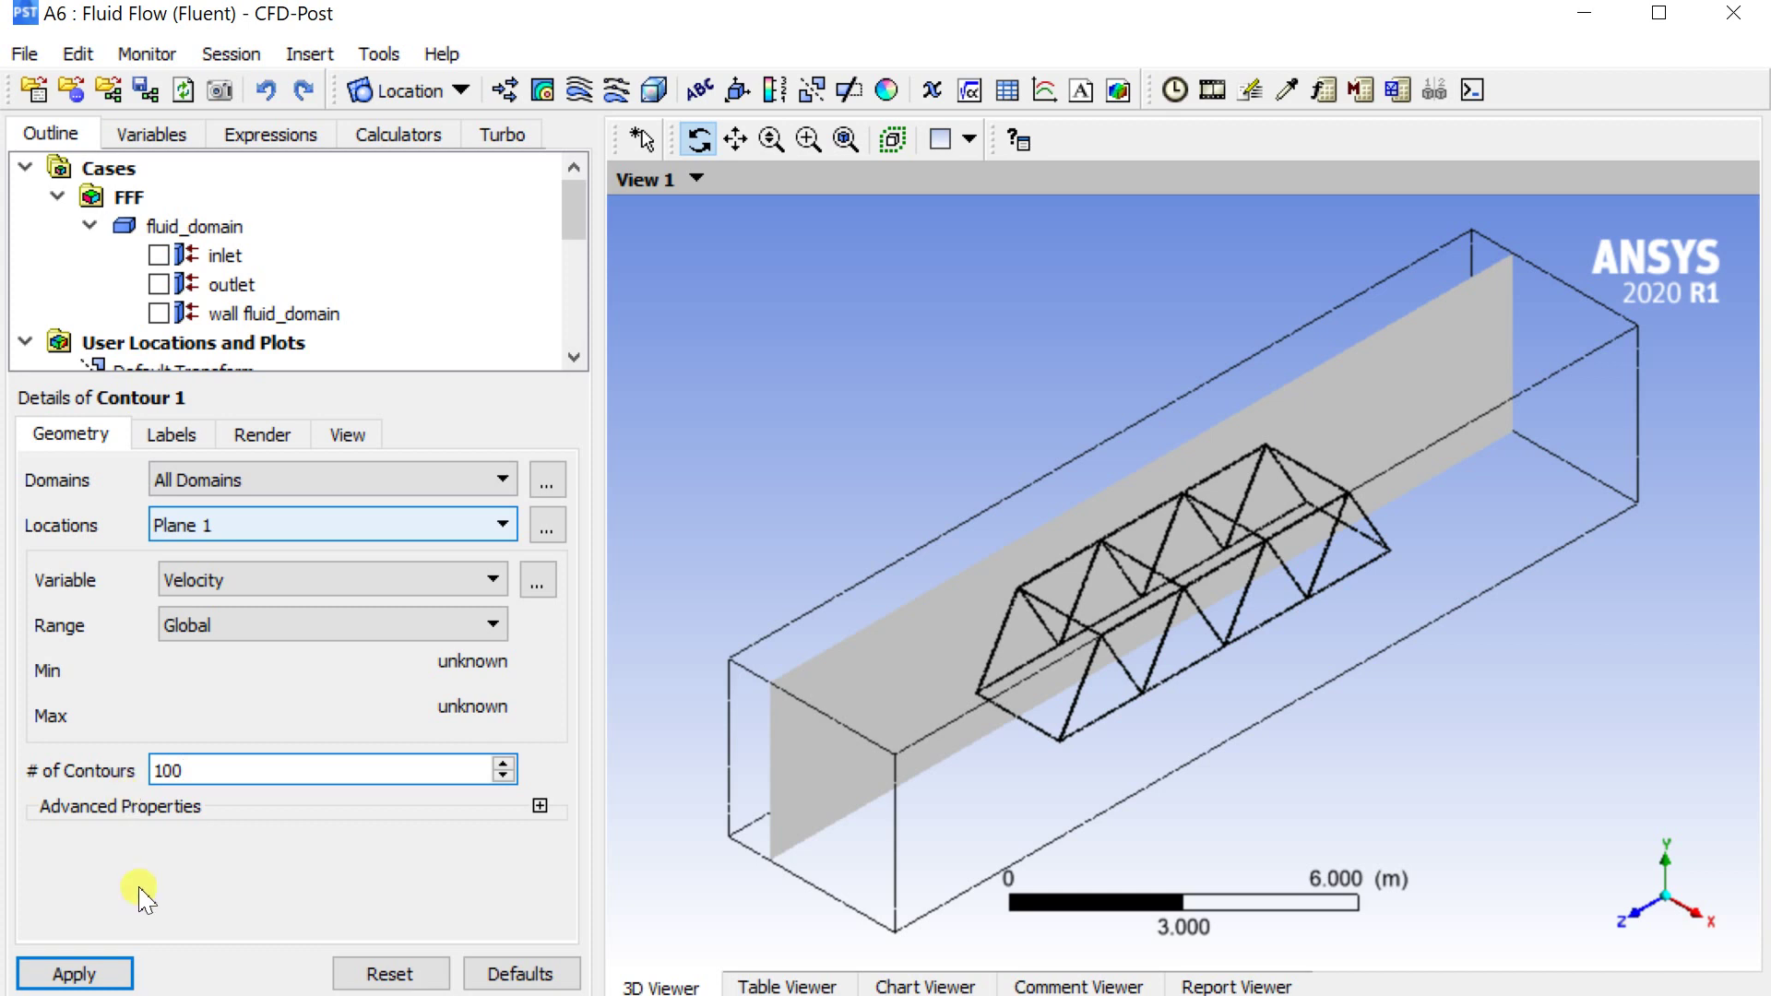
{"action": "left_click", "coordinate": [111, 968]}
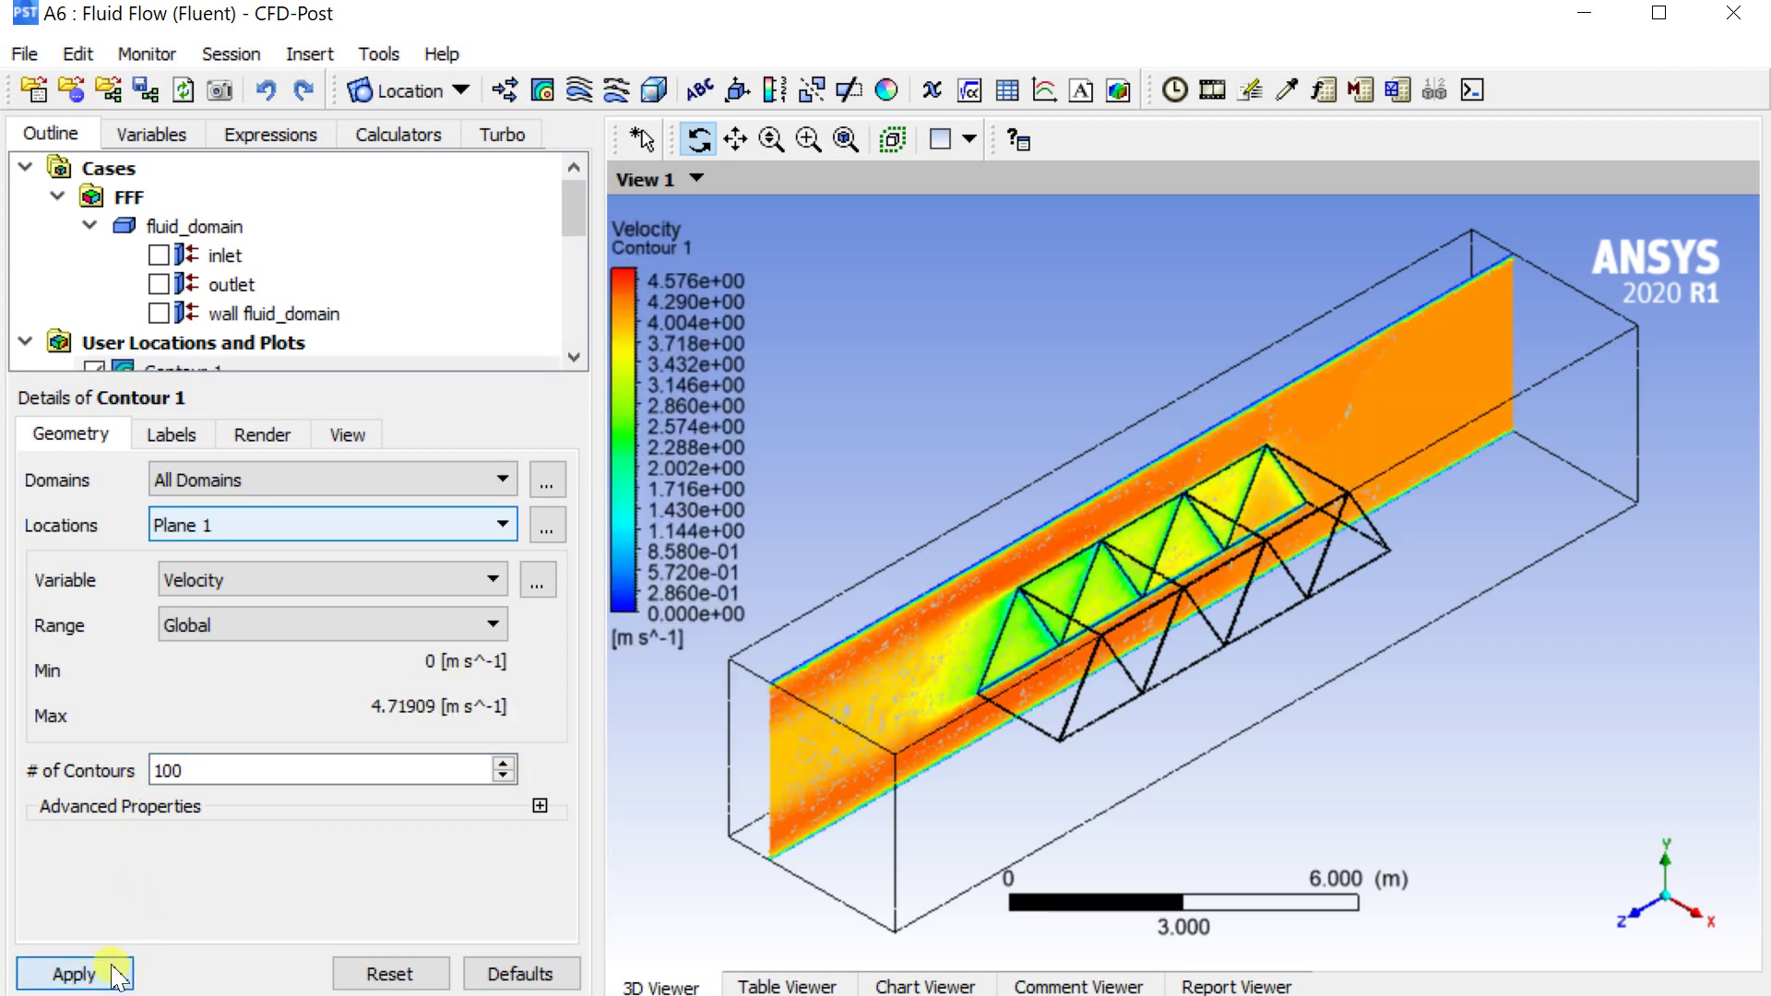
- Hide the grey Plane 1 surface and snap the 3D view to isometric
{"action": "scroll", "coordinate": [101, 263], "scroll_direction": "down", "scroll_amount": 3}
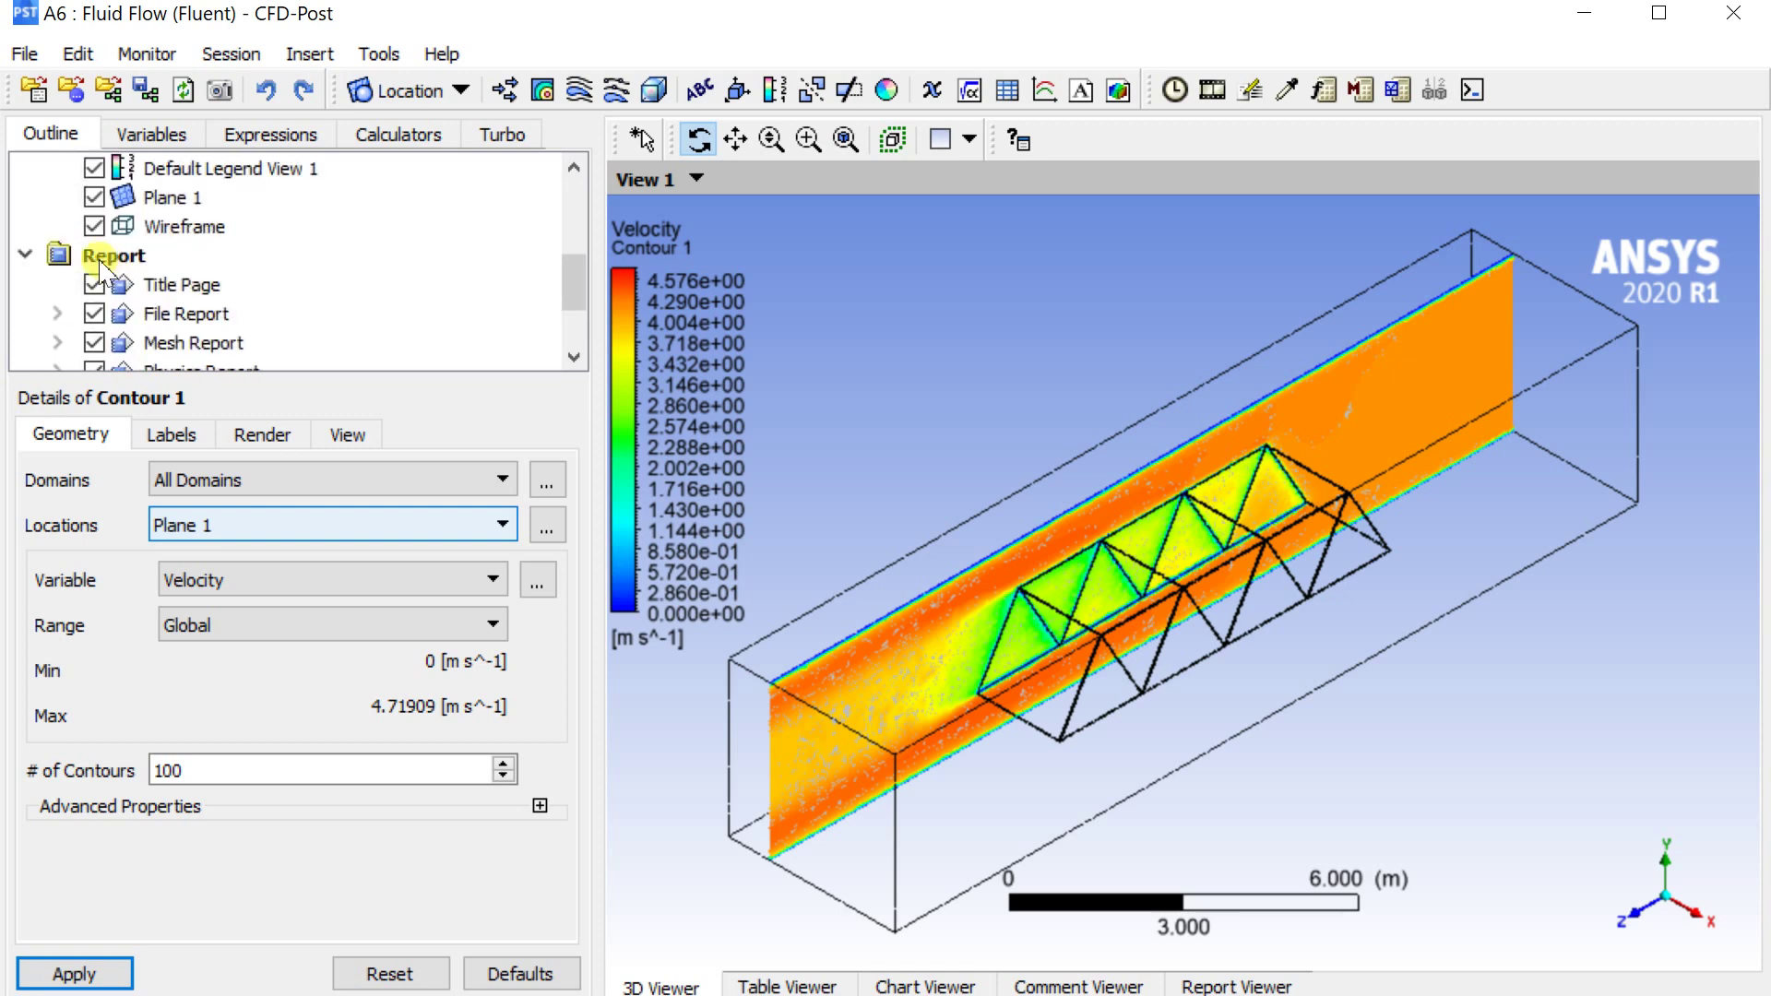
{"action": "left_click", "coordinate": [94, 197]}
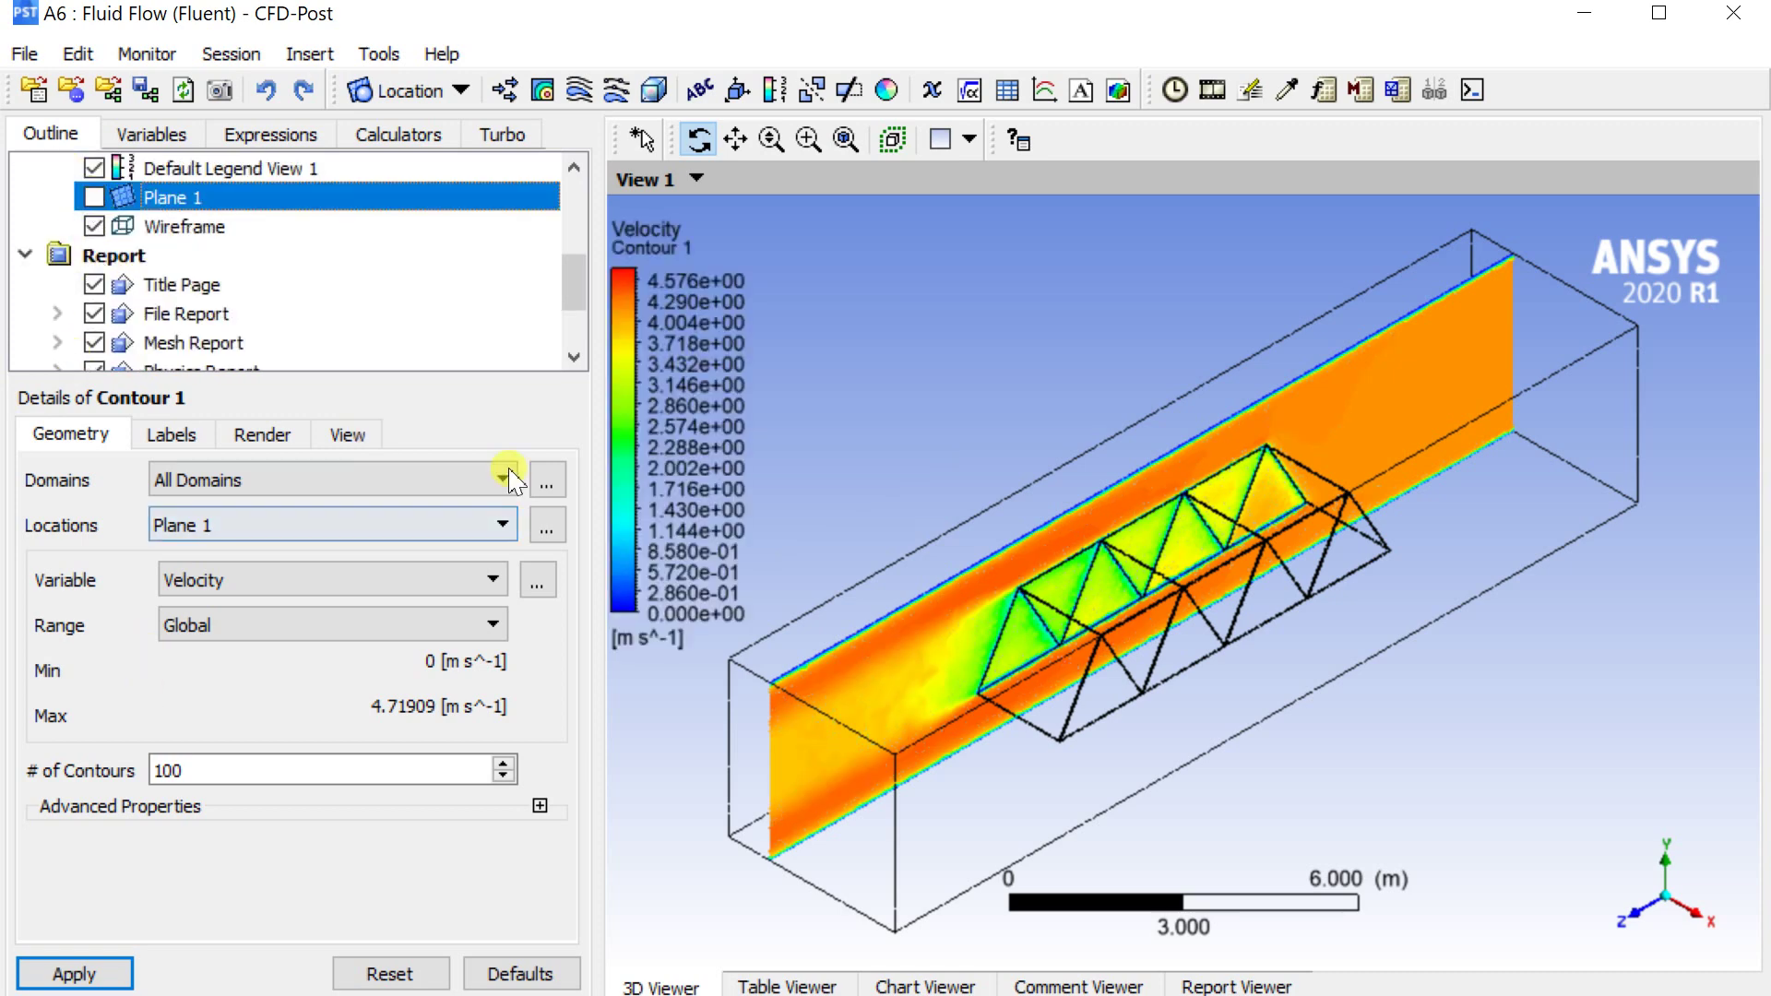
{"action": "left_click_drag", "start_coordinate": [1145, 637], "coordinate": [1123, 580]}
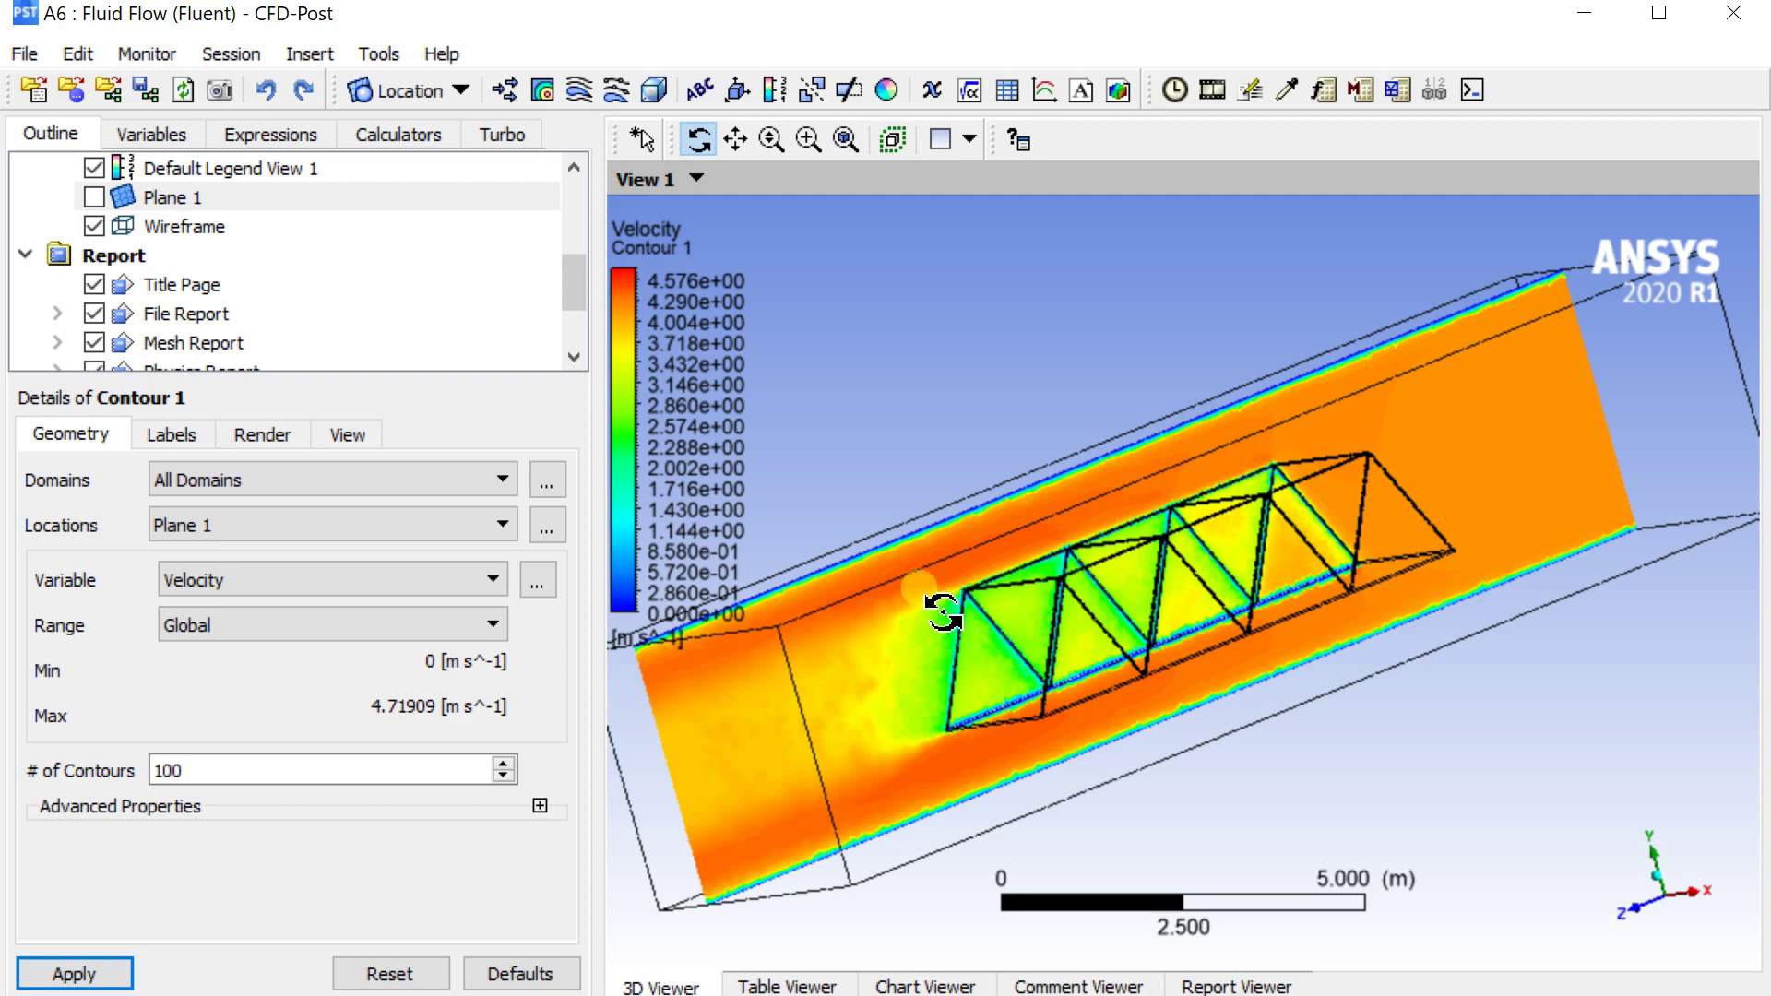
{"action": "left_click", "coordinate": [1532, 792]}
{"action": "left_click", "coordinate": [1658, 876]}
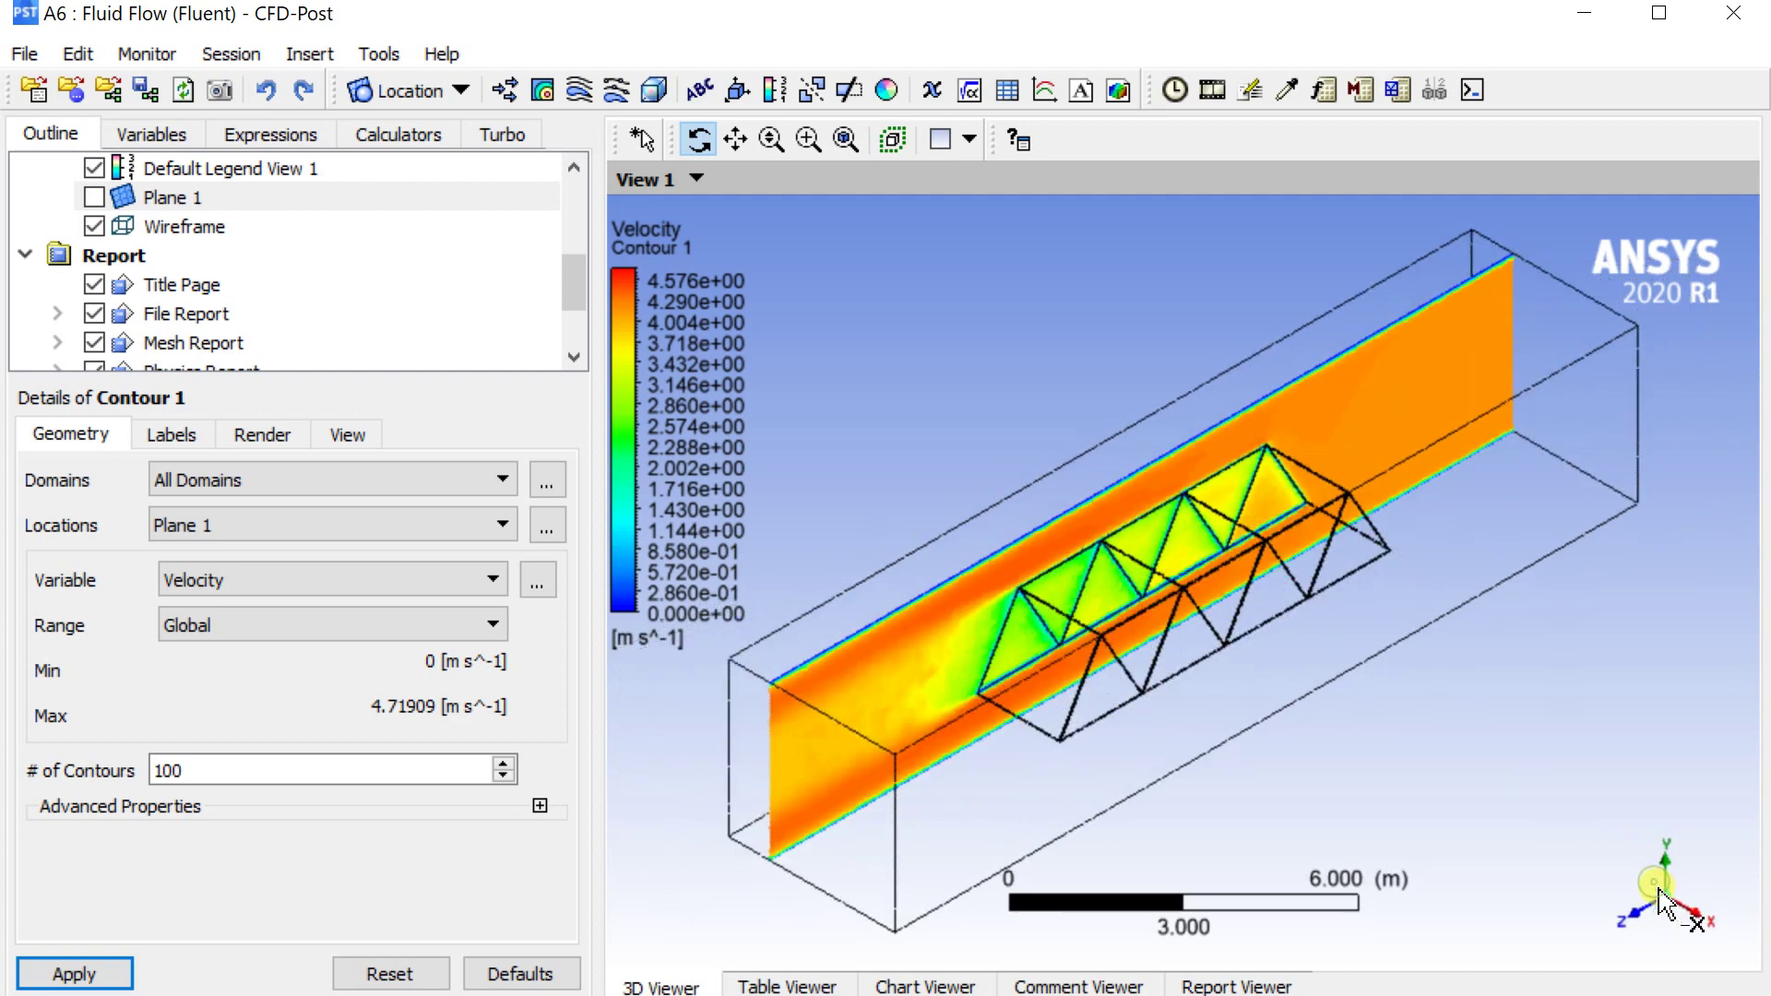
{"action": "left_click", "coordinate": [424, 577]}
- Switch Contour 1's variable to Cell Reynolds Number, apply, and view the plane along X
{"action": "scroll", "coordinate": [427, 666], "scroll_direction": "down", "scroll_amount": 1}
{"action": "scroll", "coordinate": [424, 669], "scroll_direction": "up", "scroll_amount": 1}
{"action": "left_click", "coordinate": [368, 606]}
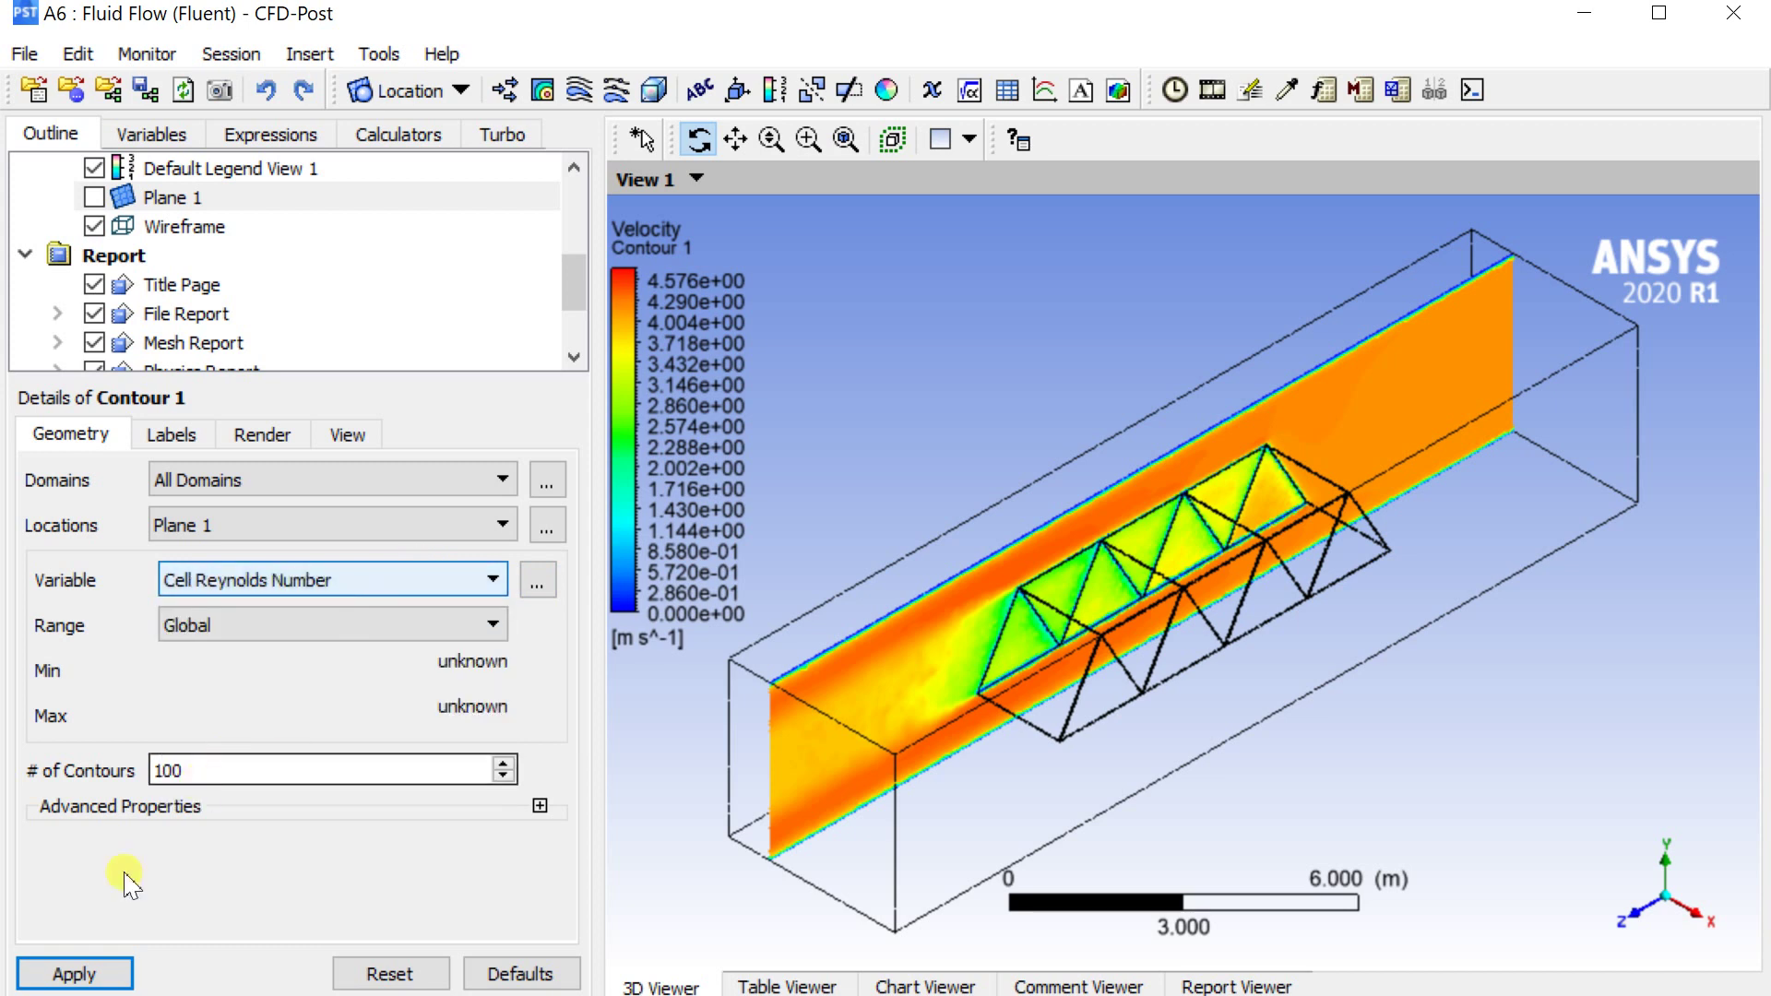
{"action": "left_click", "coordinate": [52, 976]}
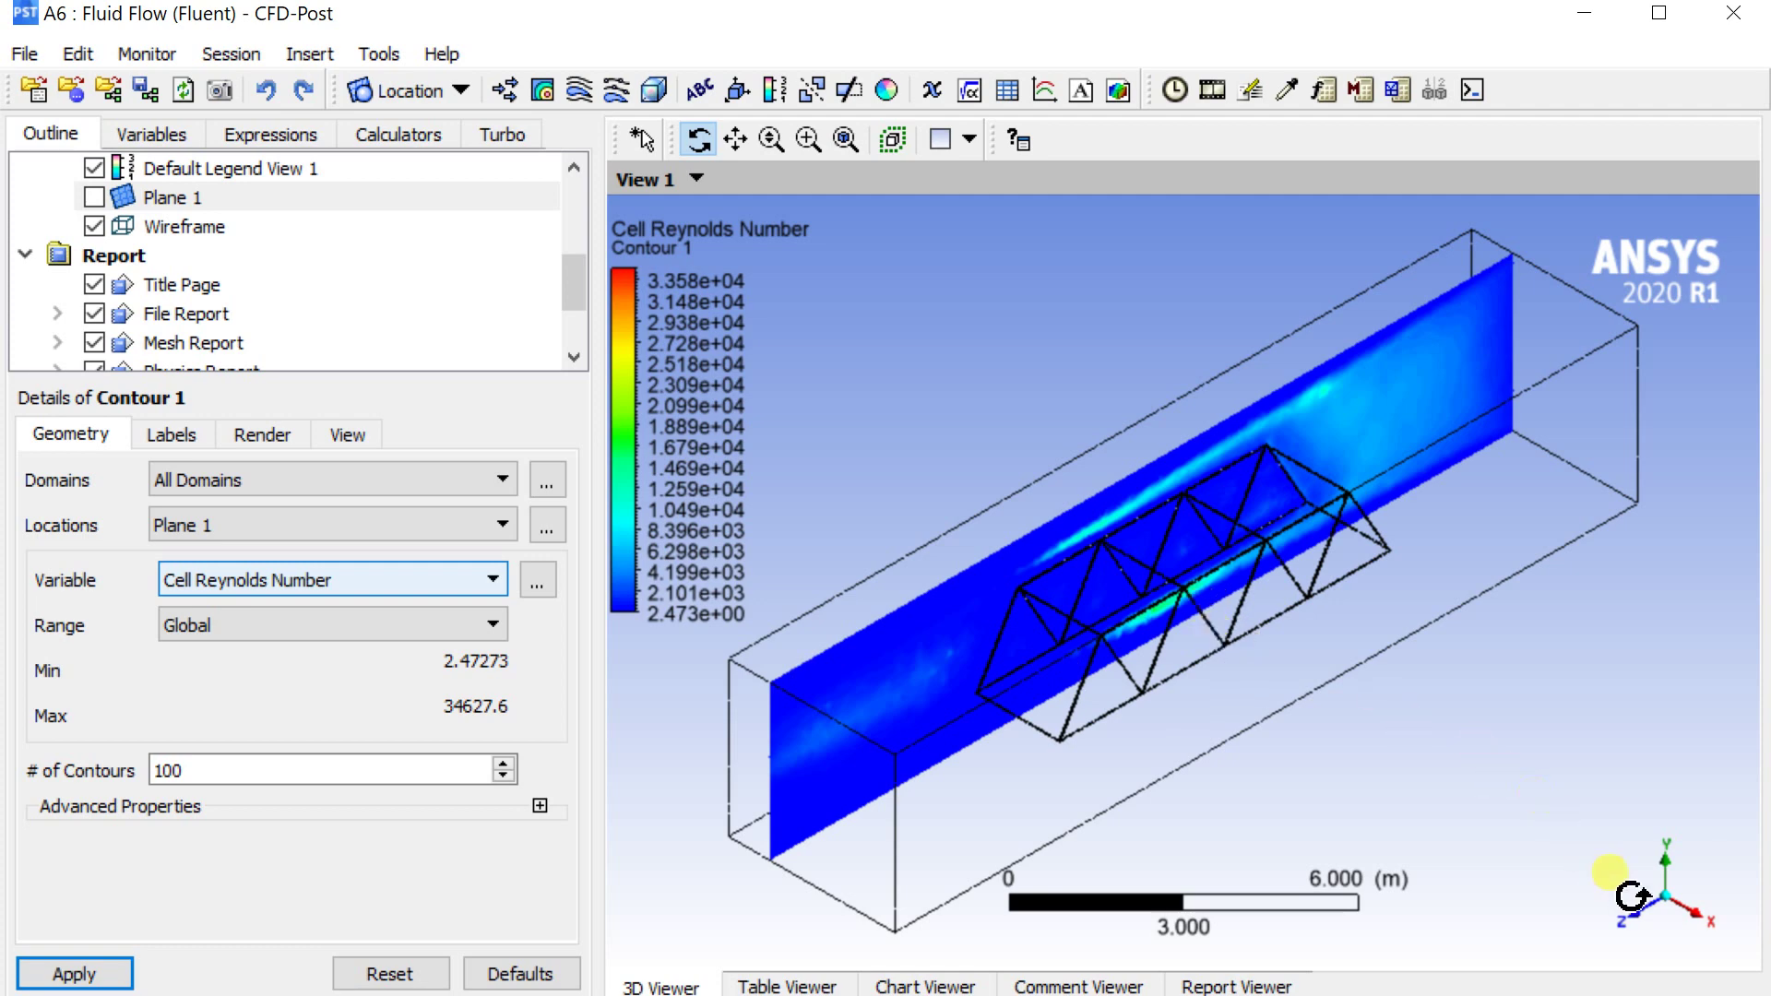
{"action": "left_click", "coordinate": [1698, 918]}
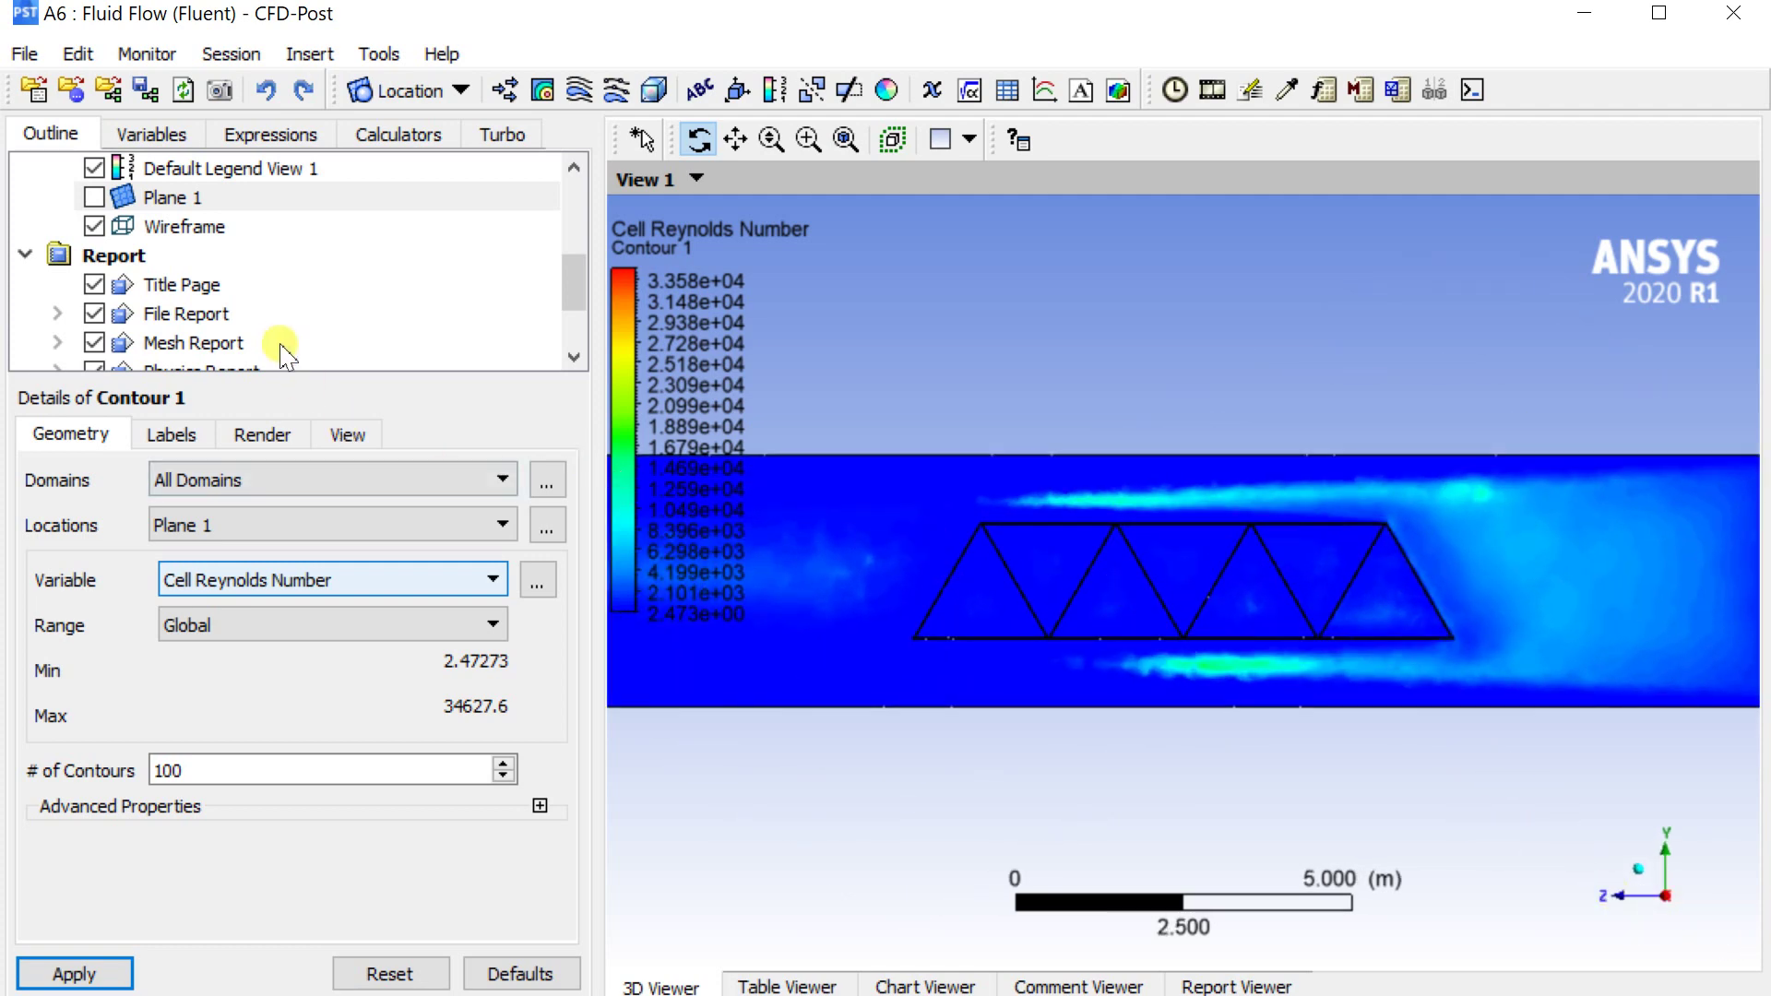
{"action": "scroll", "coordinate": [282, 348], "scroll_direction": "up", "scroll_amount": 1}
- Set the Default Legend View 1 labels to Fixed format with precision 4
{"action": "left_click", "coordinate": [283, 256]}
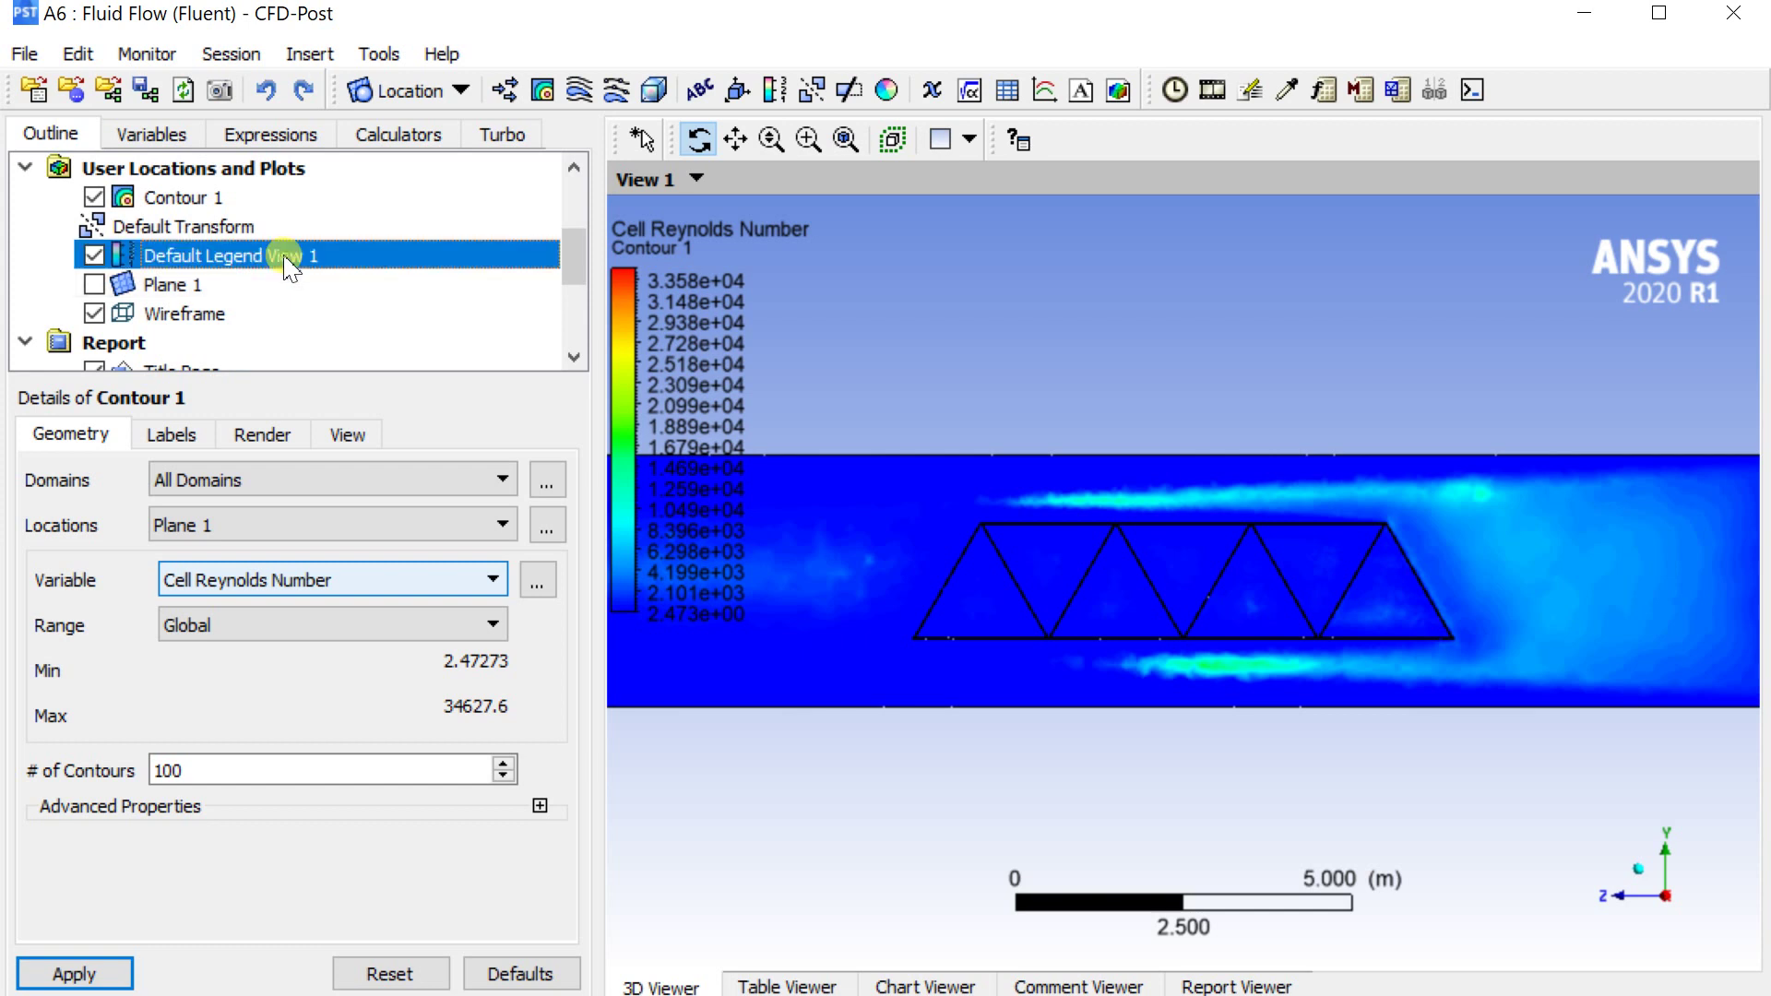
{"action": "left_click", "coordinate": [228, 447]}
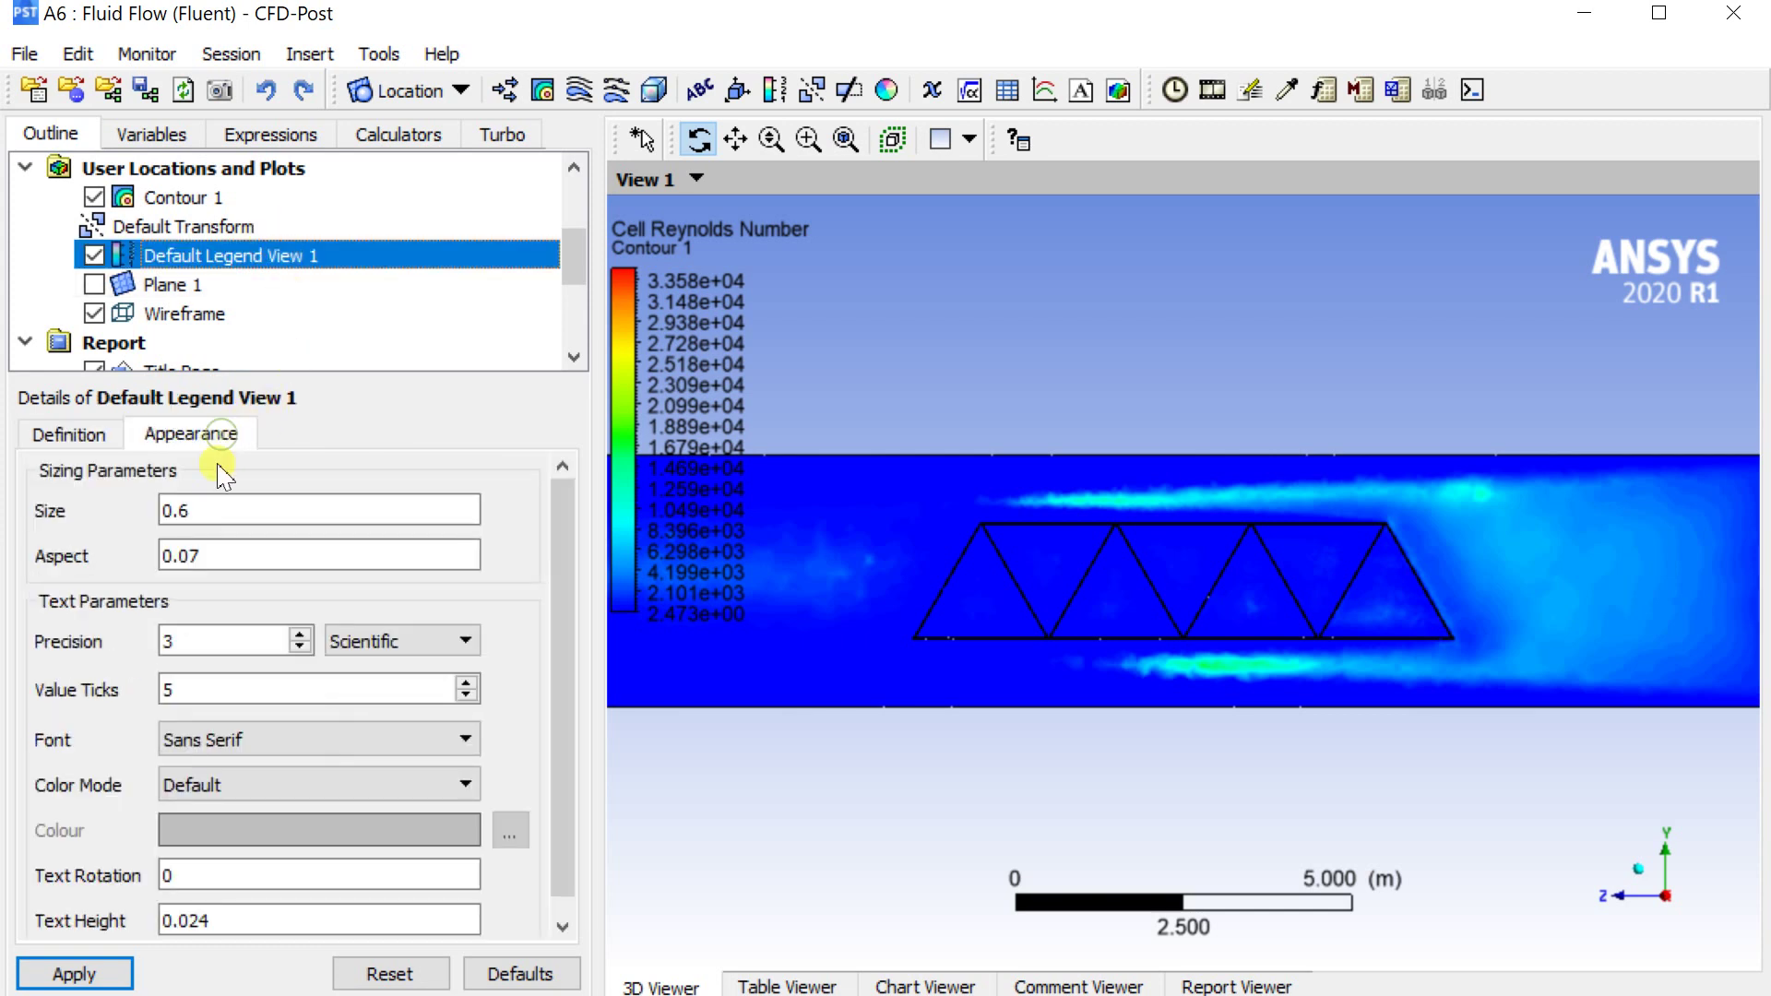
{"action": "left_click", "coordinate": [408, 641]}
{"action": "left_click", "coordinate": [406, 666]}
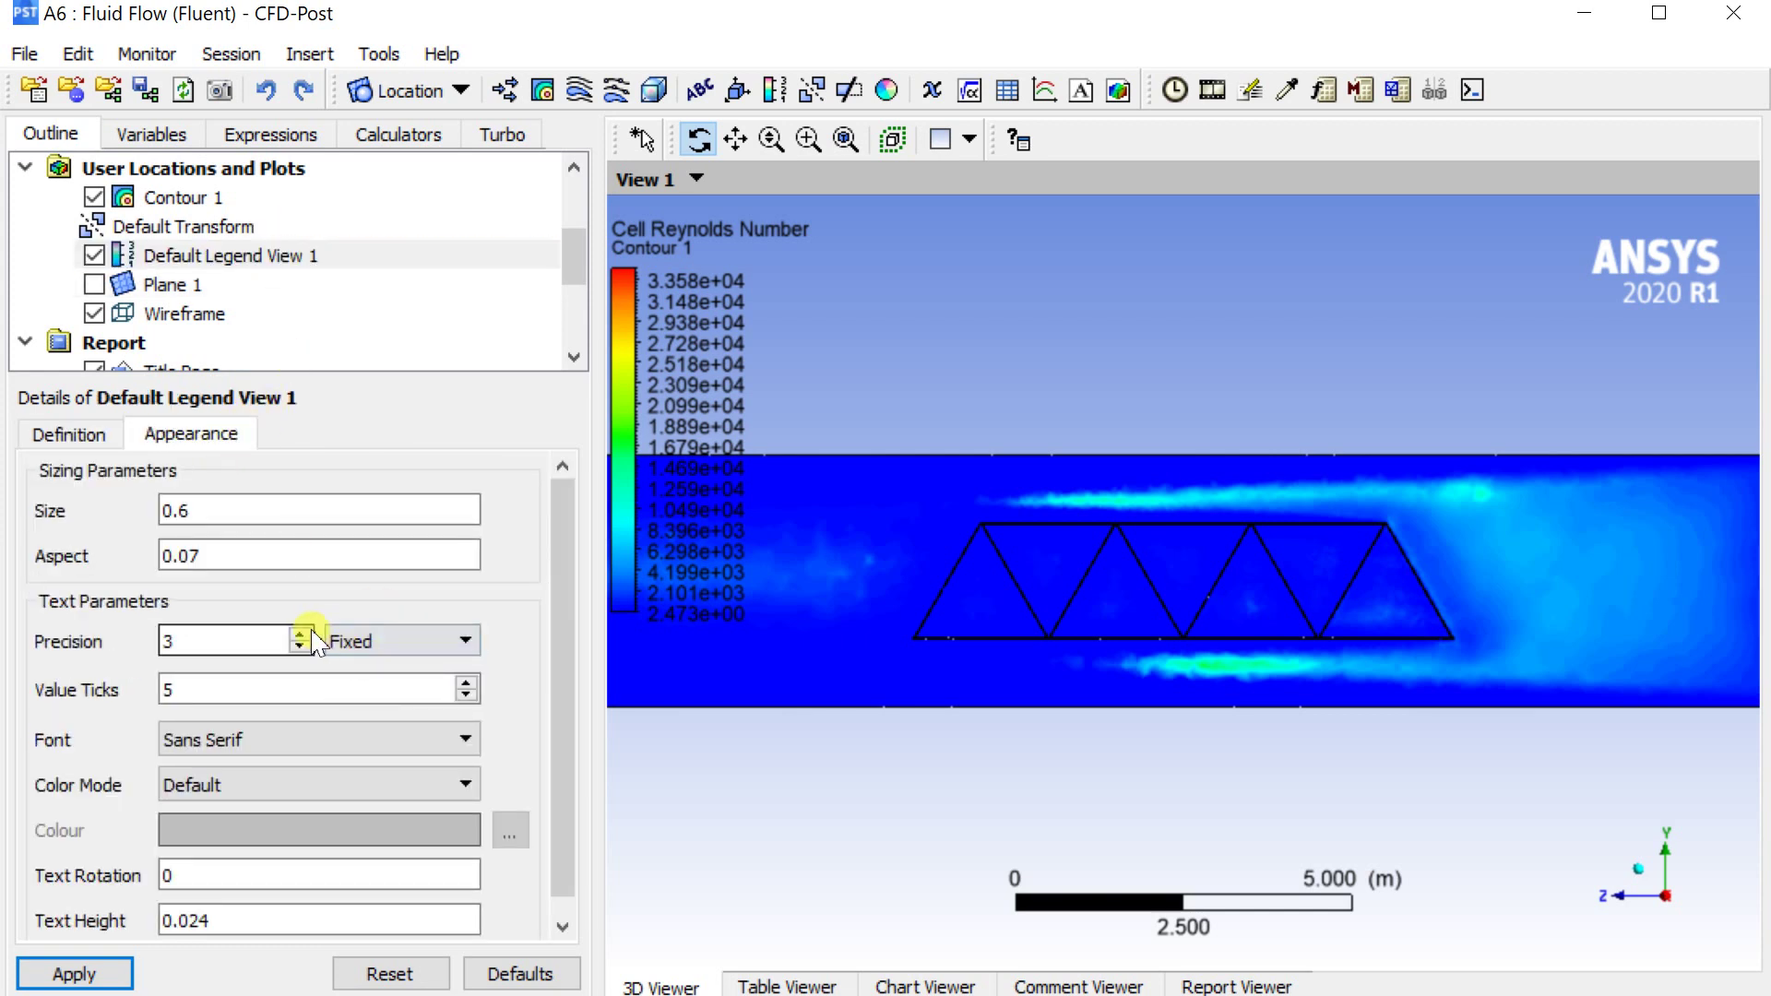
{"action": "left_click", "coordinate": [73, 973]}
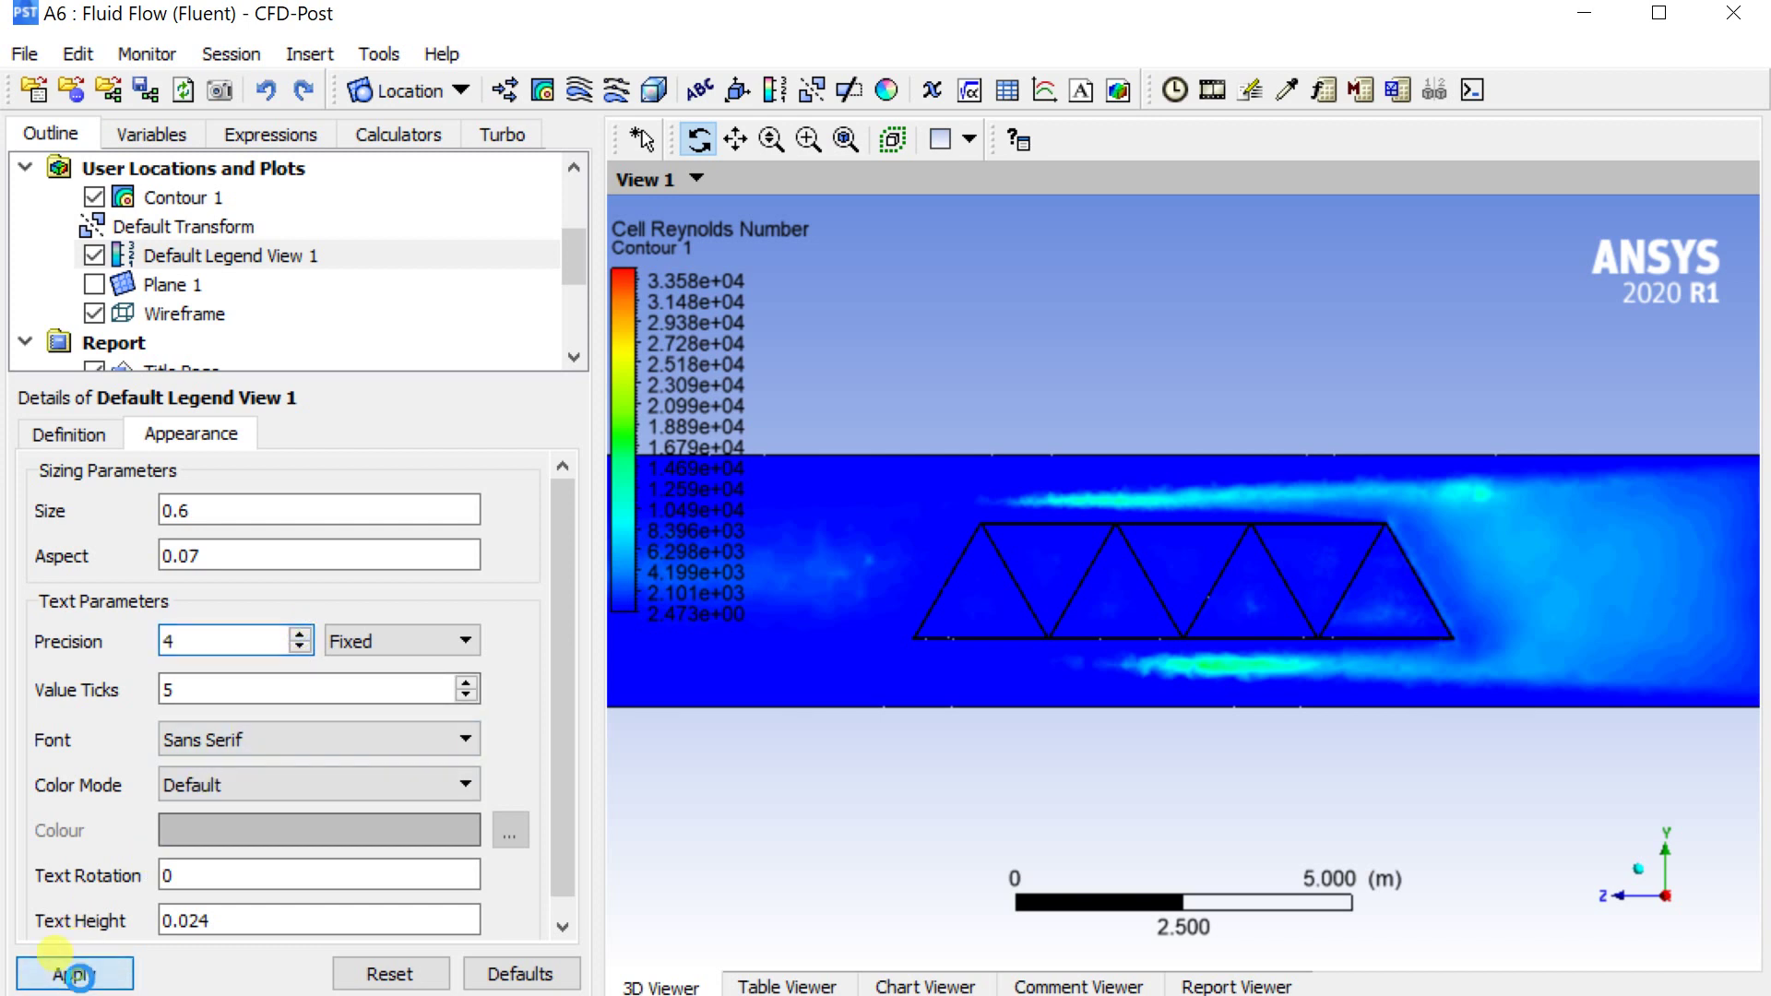
- Orbit the model, view the truss side-on, then return to isometric
{"action": "scroll", "coordinate": [833, 604], "scroll_direction": "down", "scroll_amount": 2}
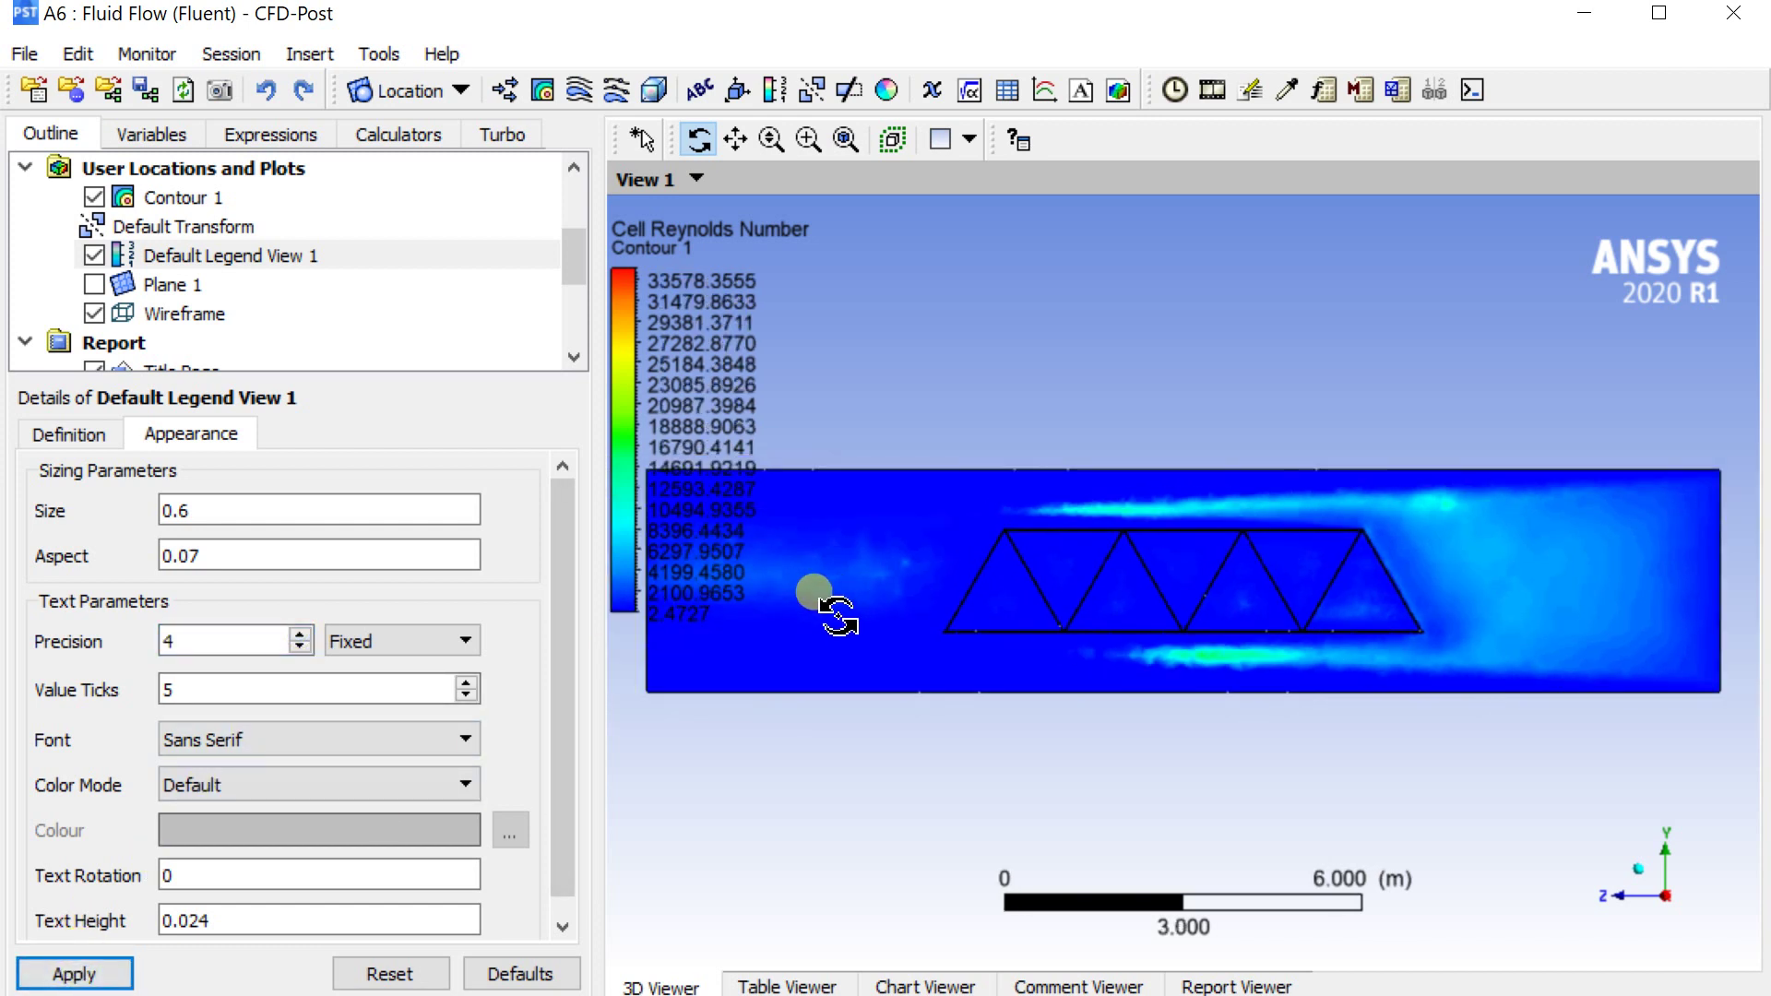
{"action": "scroll", "coordinate": [835, 609], "scroll_direction": "down", "scroll_amount": 1}
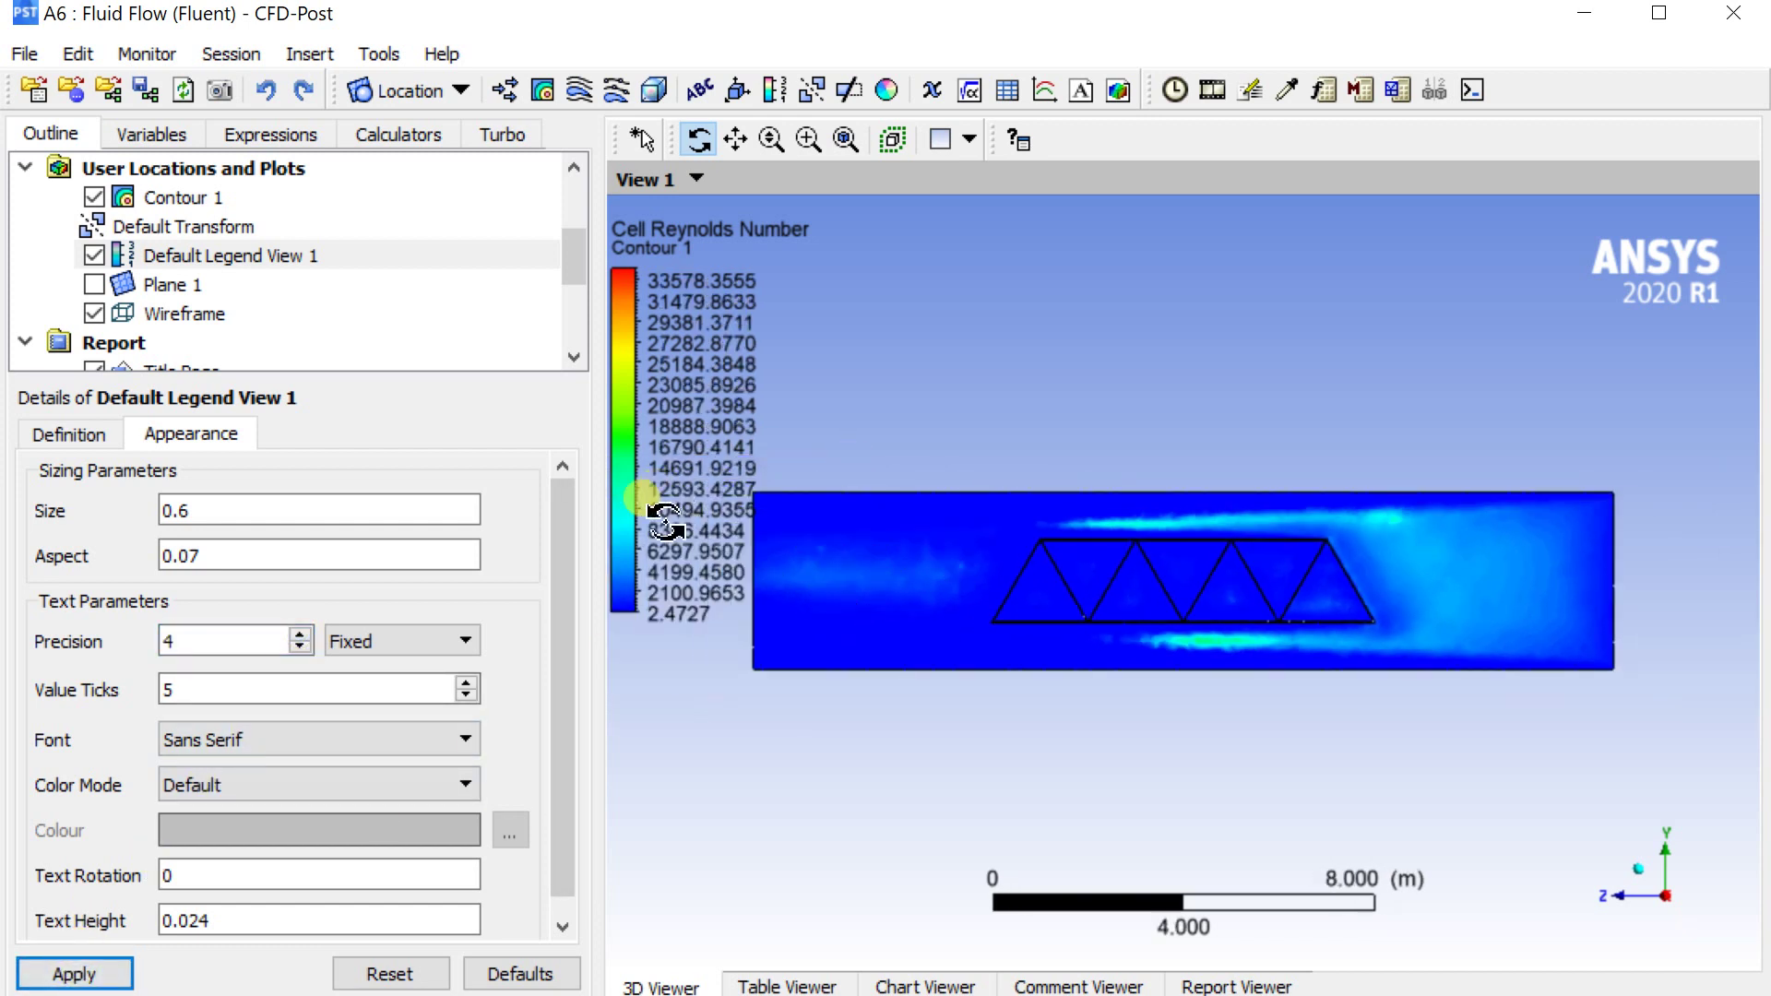
{"action": "scroll", "coordinate": [1160, 617], "scroll_direction": "up", "scroll_amount": 3}
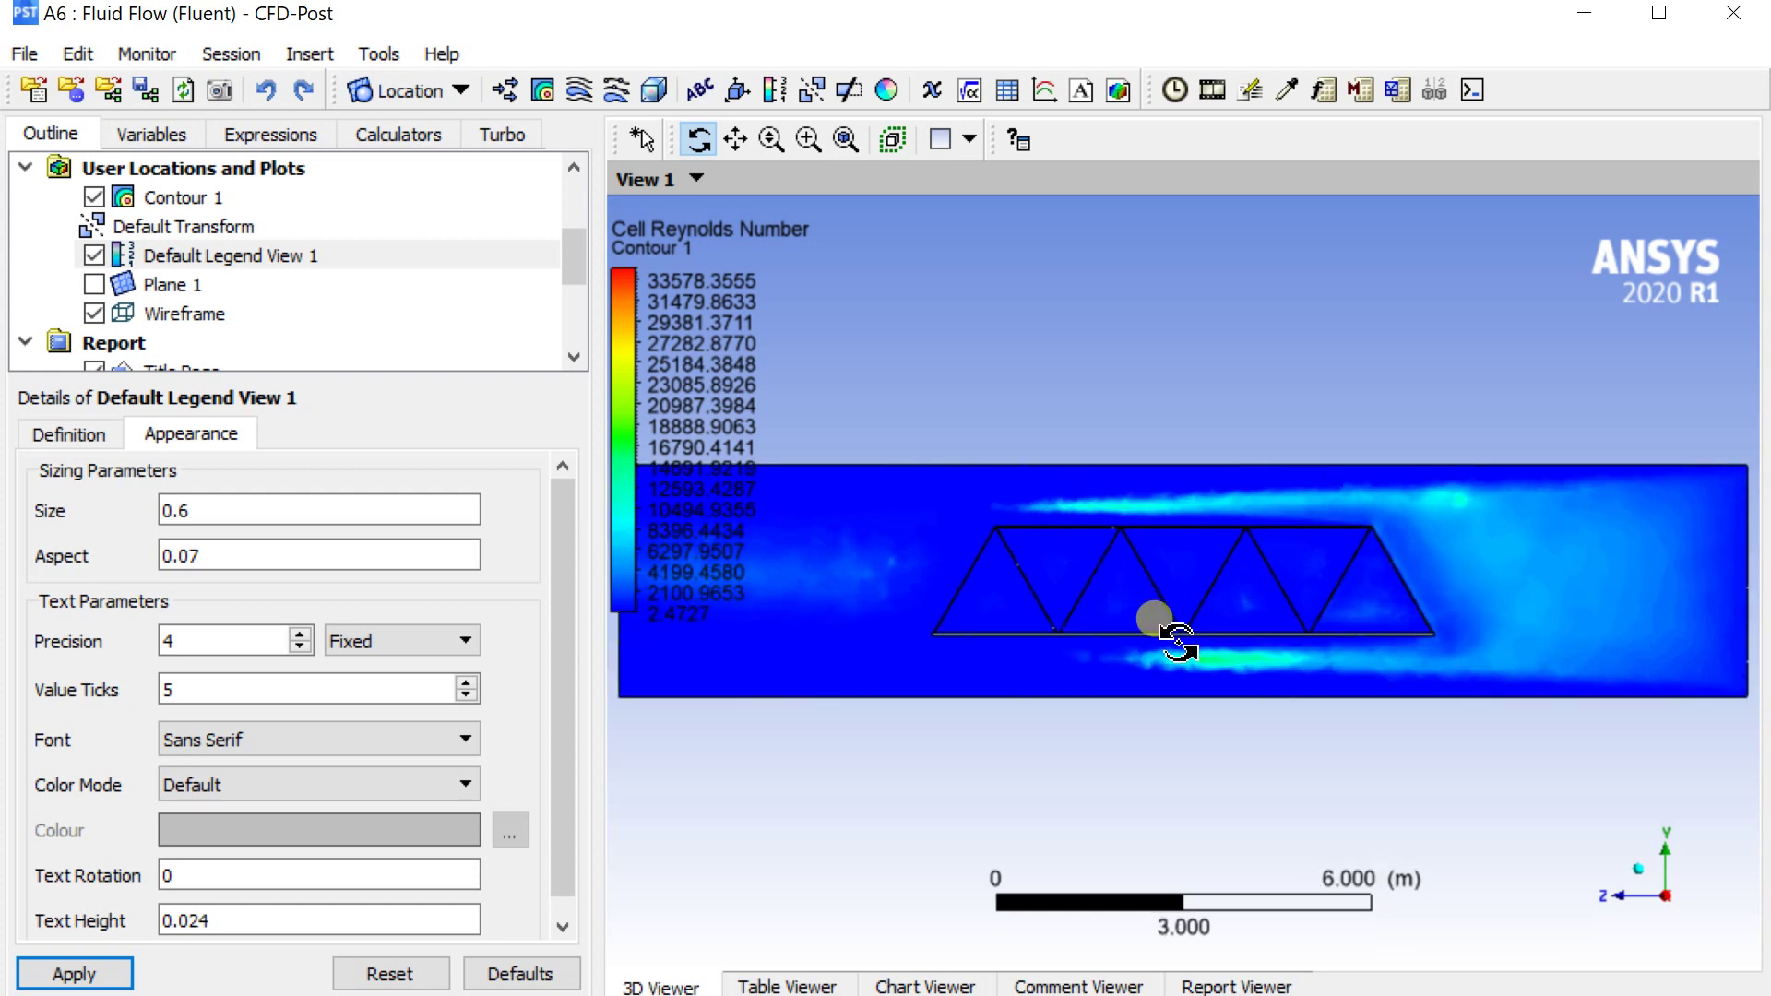
{"action": "scroll", "coordinate": [1164, 623], "scroll_direction": "up", "scroll_amount": 2}
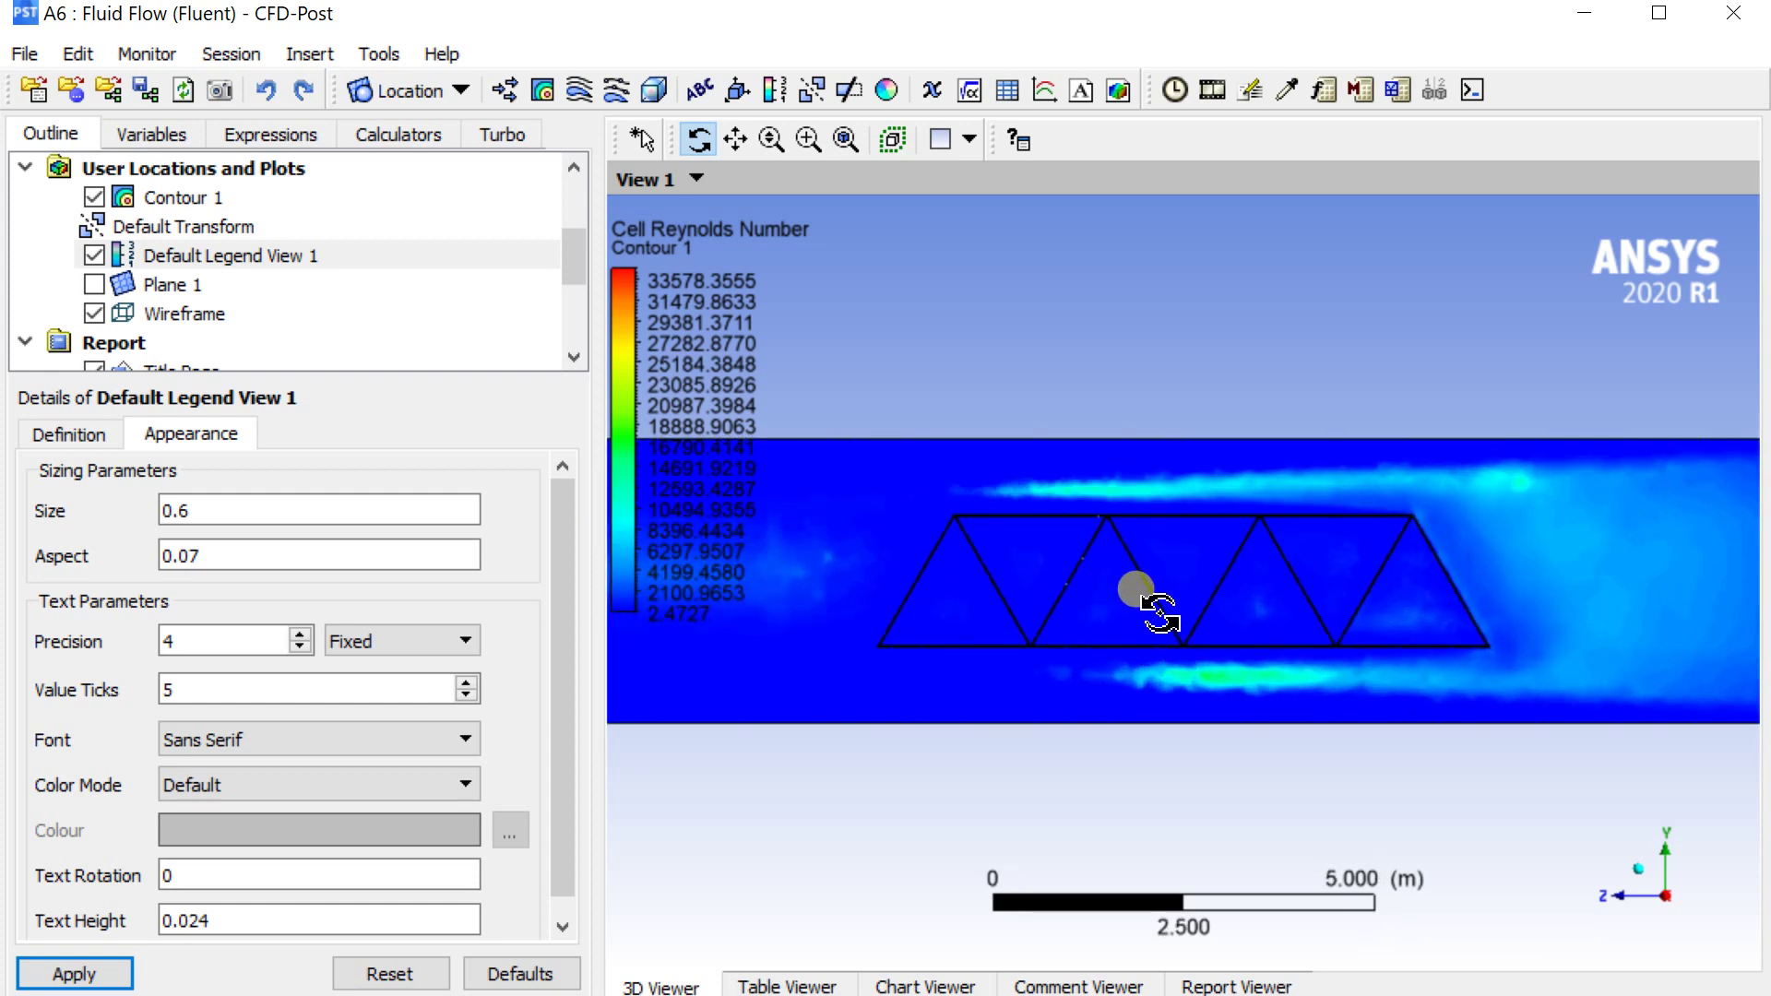
{"action": "left_click_drag", "start_coordinate": [1149, 625], "coordinate": [1391, 802]}
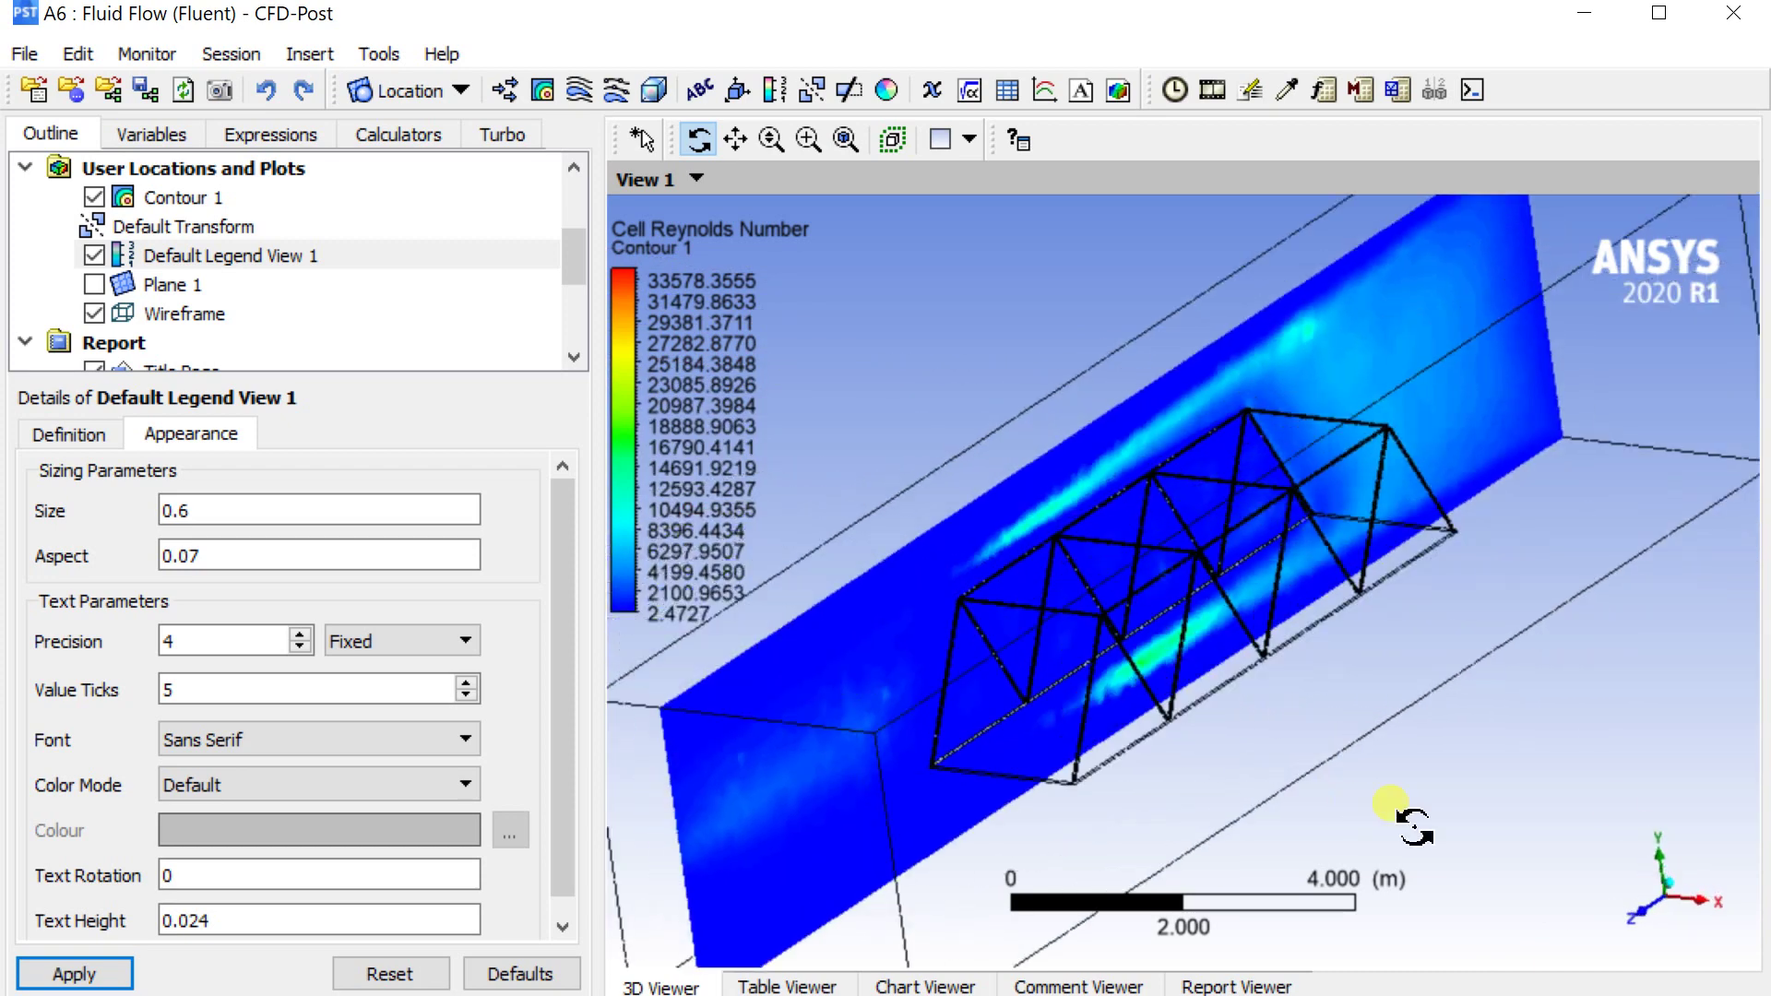
{"action": "left_click", "coordinate": [1689, 893]}
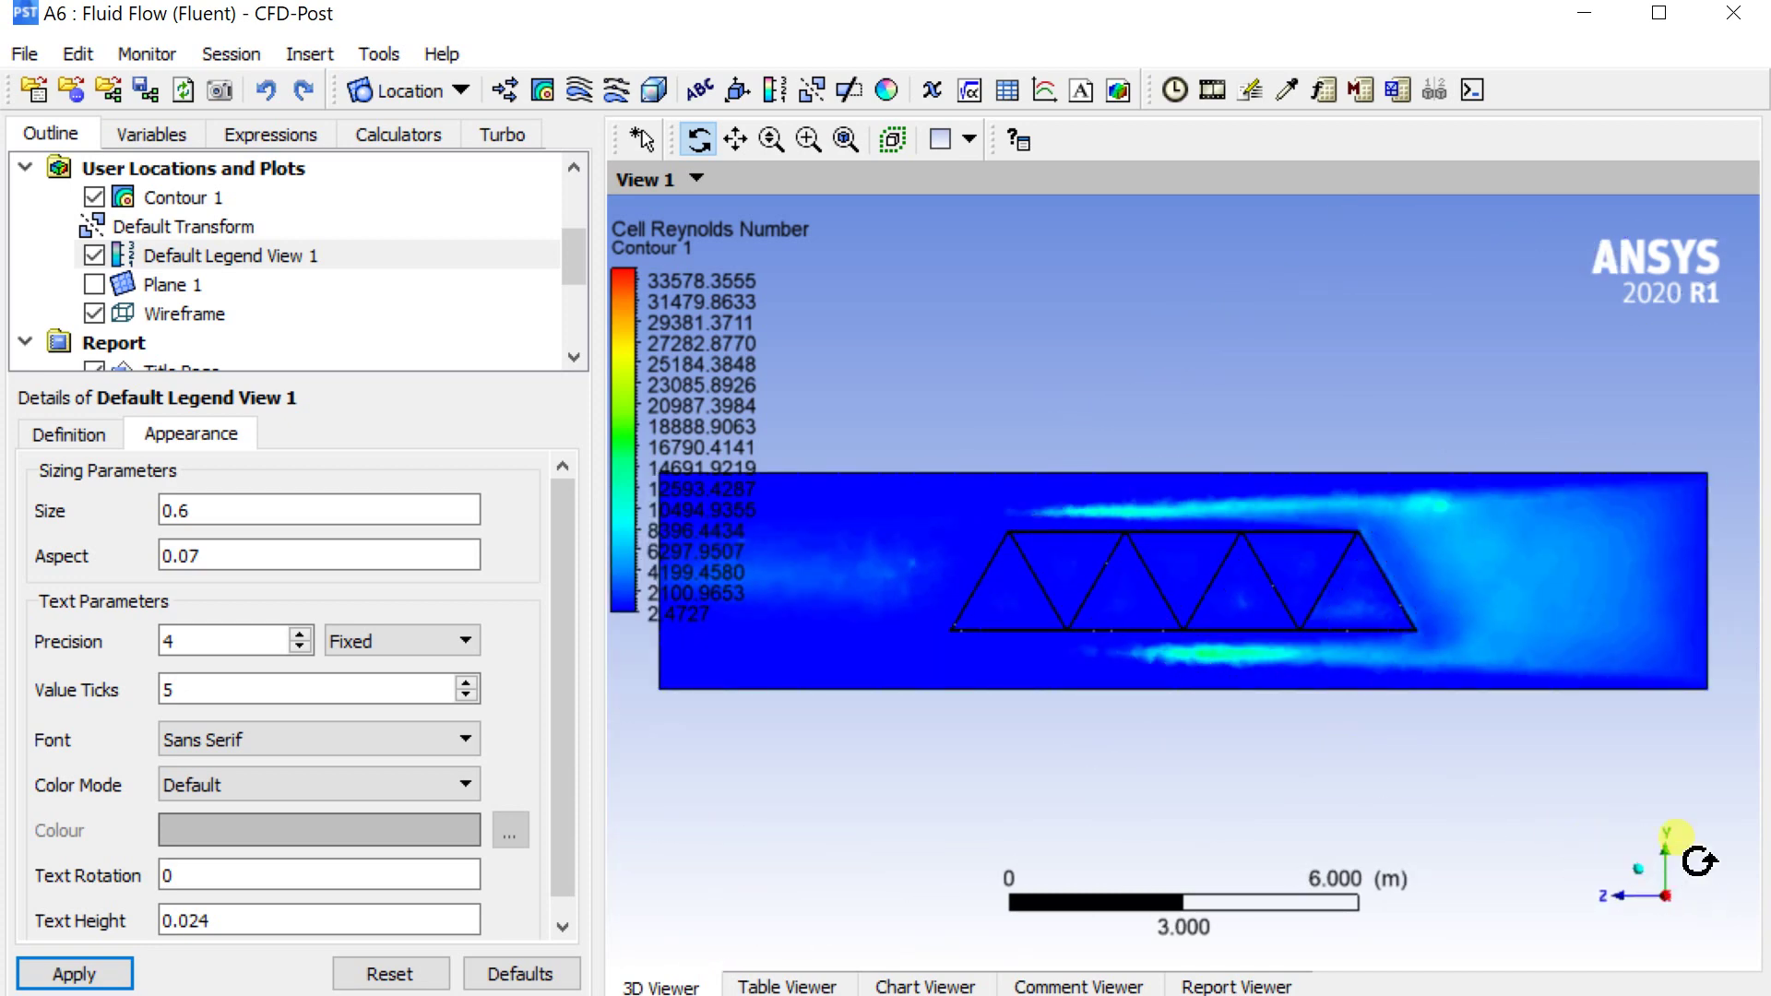
{"action": "left_click", "coordinate": [1633, 872]}
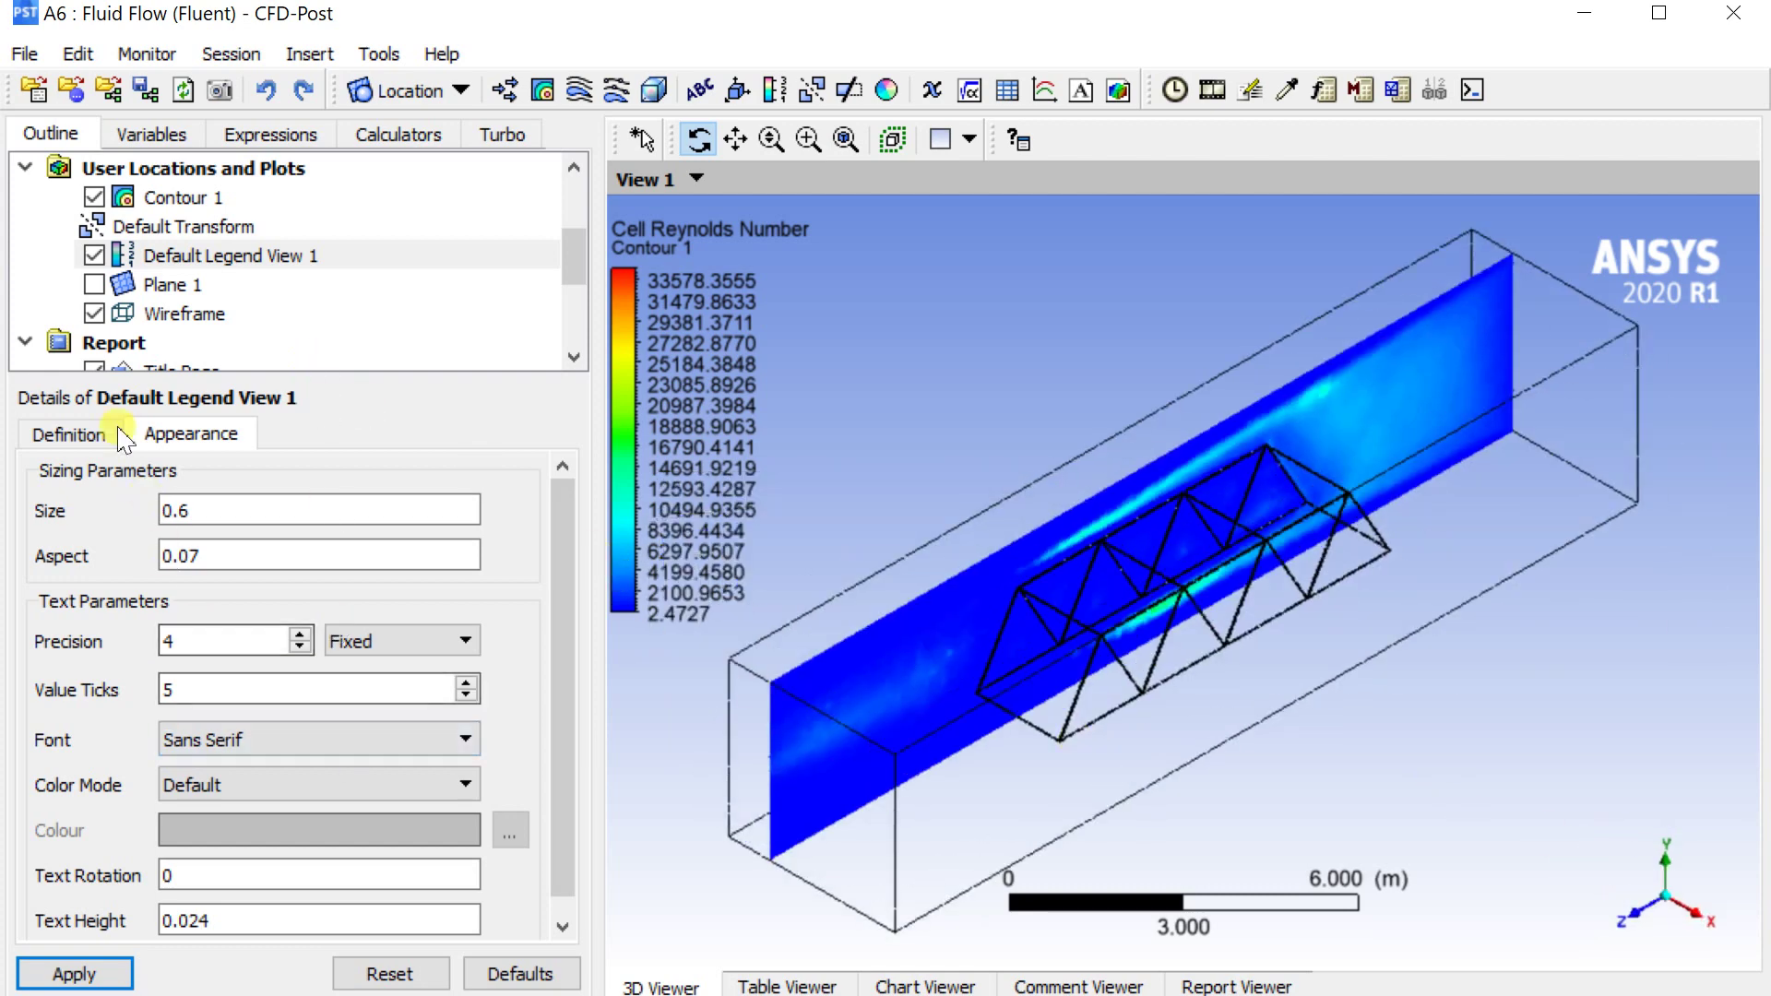
{"action": "left_click", "coordinate": [175, 198]}
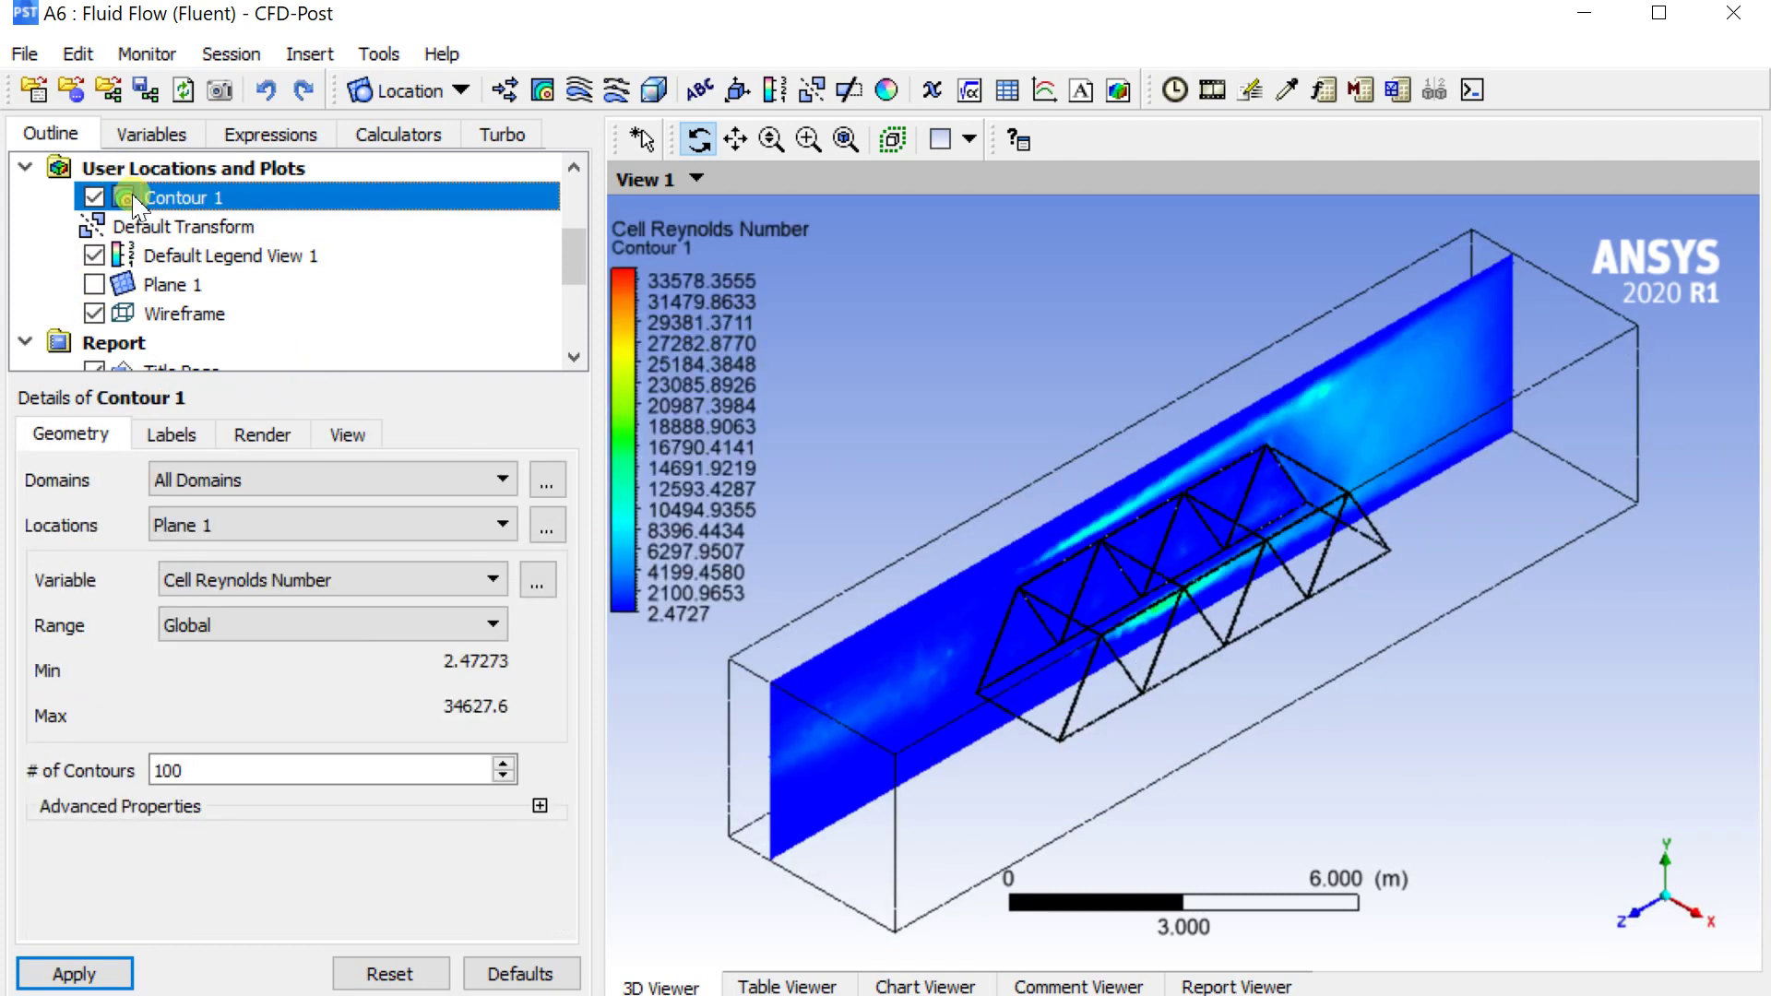
- Colour Contour 1 by Turbulence Eddy Dissipation and apply it
{"action": "left_click", "coordinate": [312, 597]}
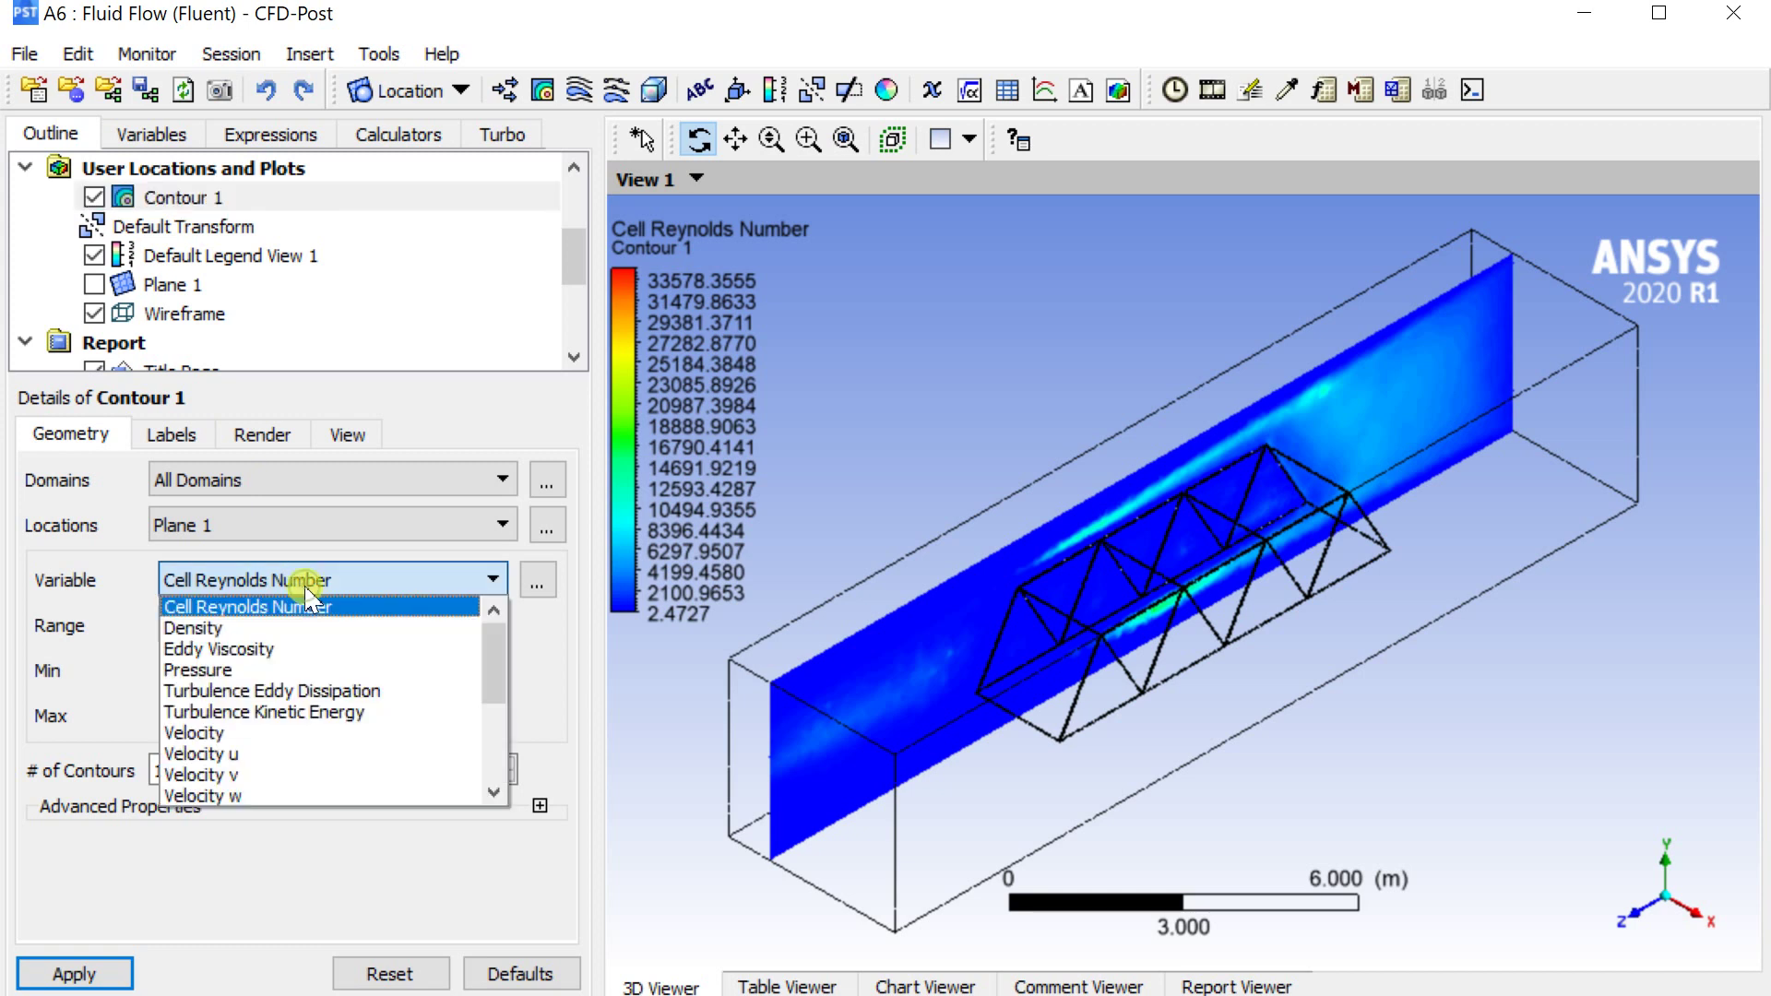
{"action": "scroll", "coordinate": [304, 683], "scroll_direction": "down", "scroll_amount": 1}
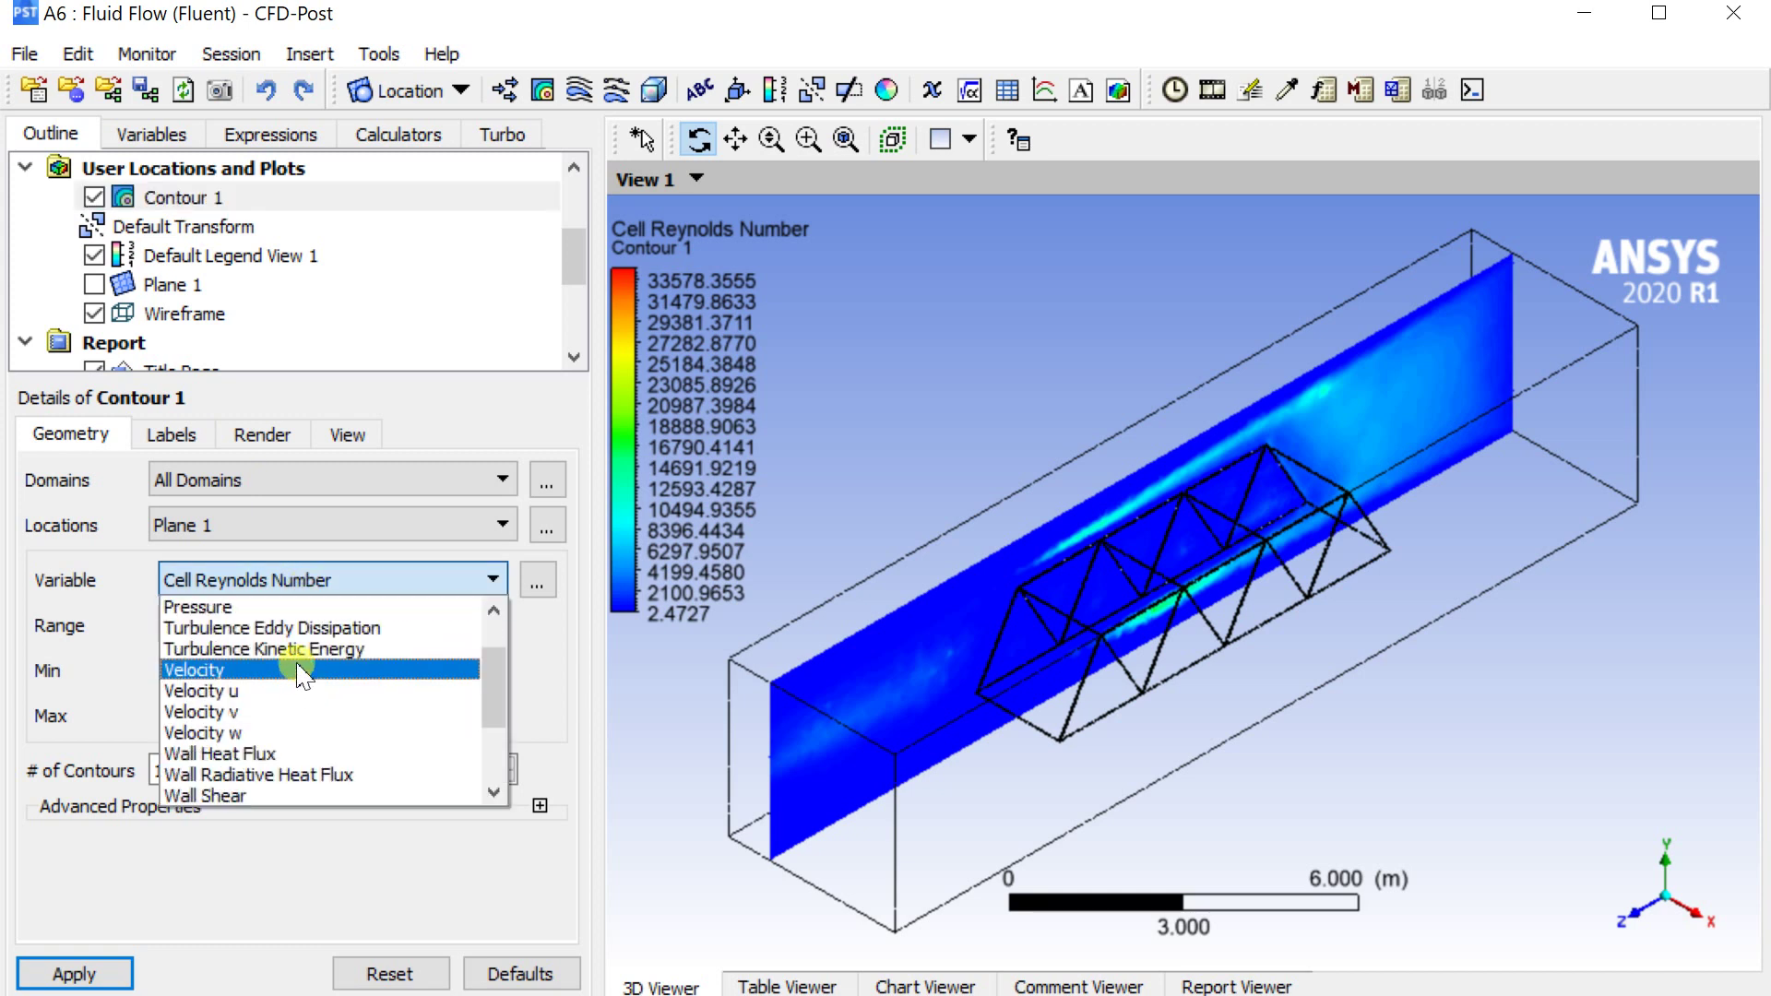
{"action": "left_click", "coordinate": [287, 632]}
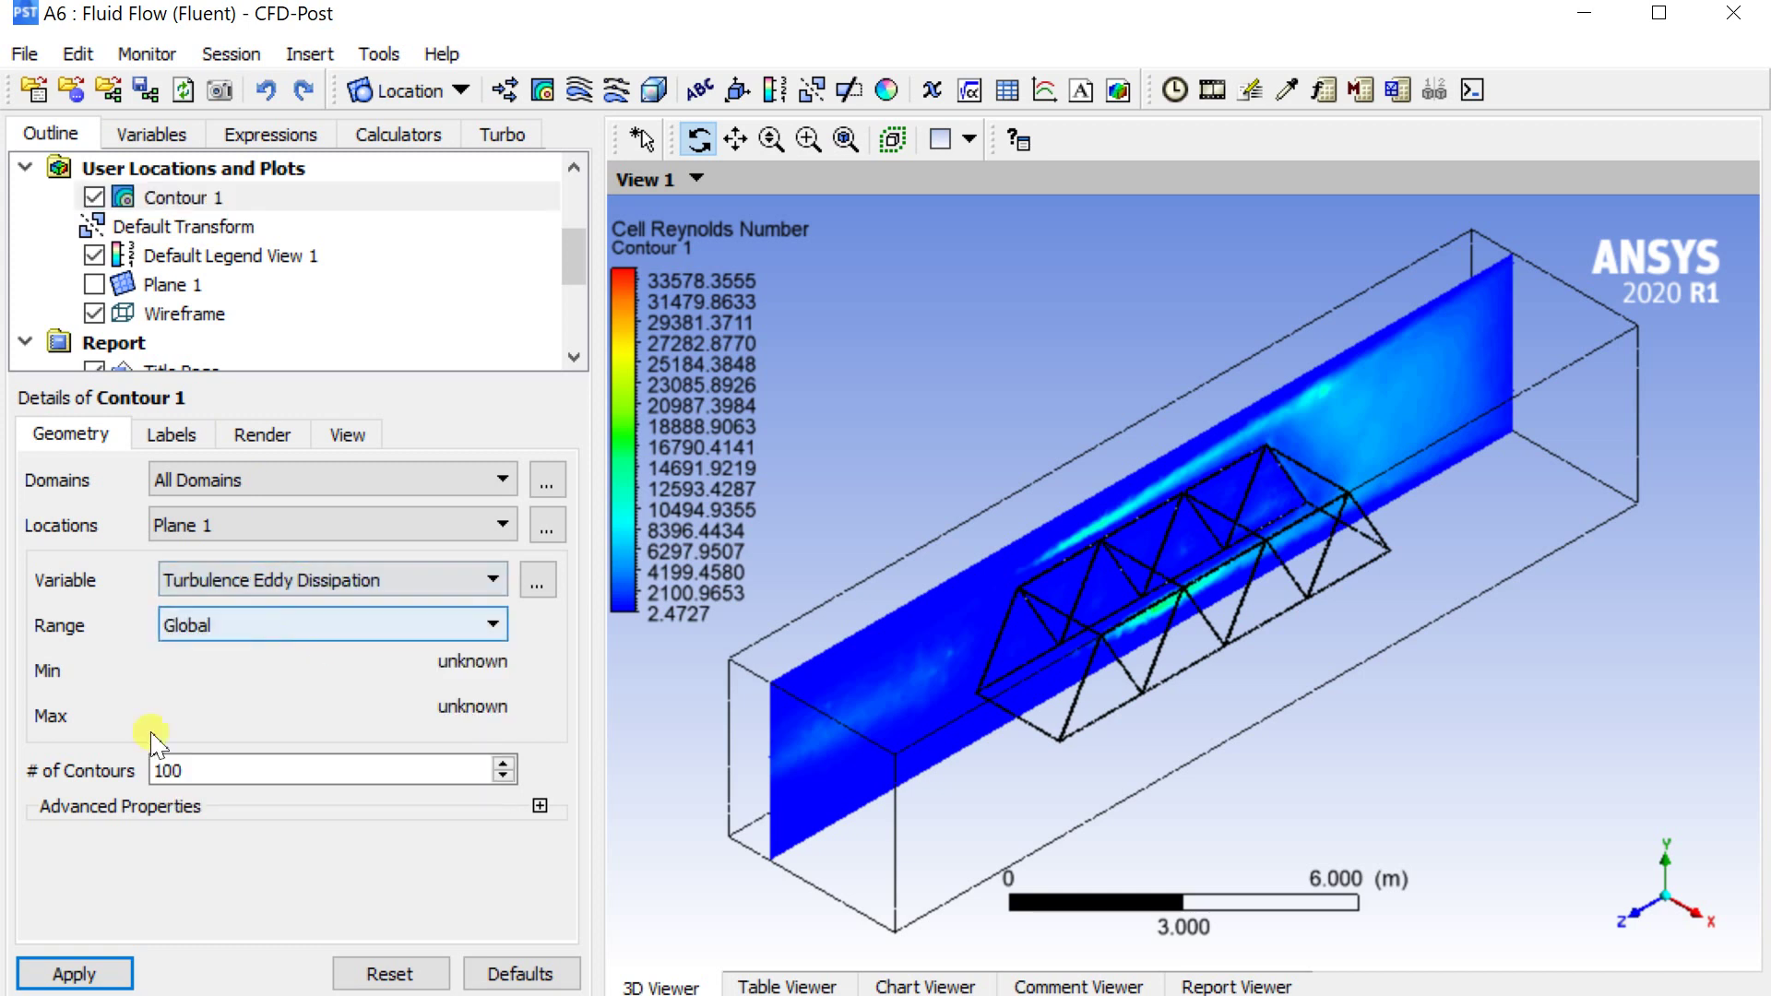
{"action": "left_click", "coordinate": [90, 968]}
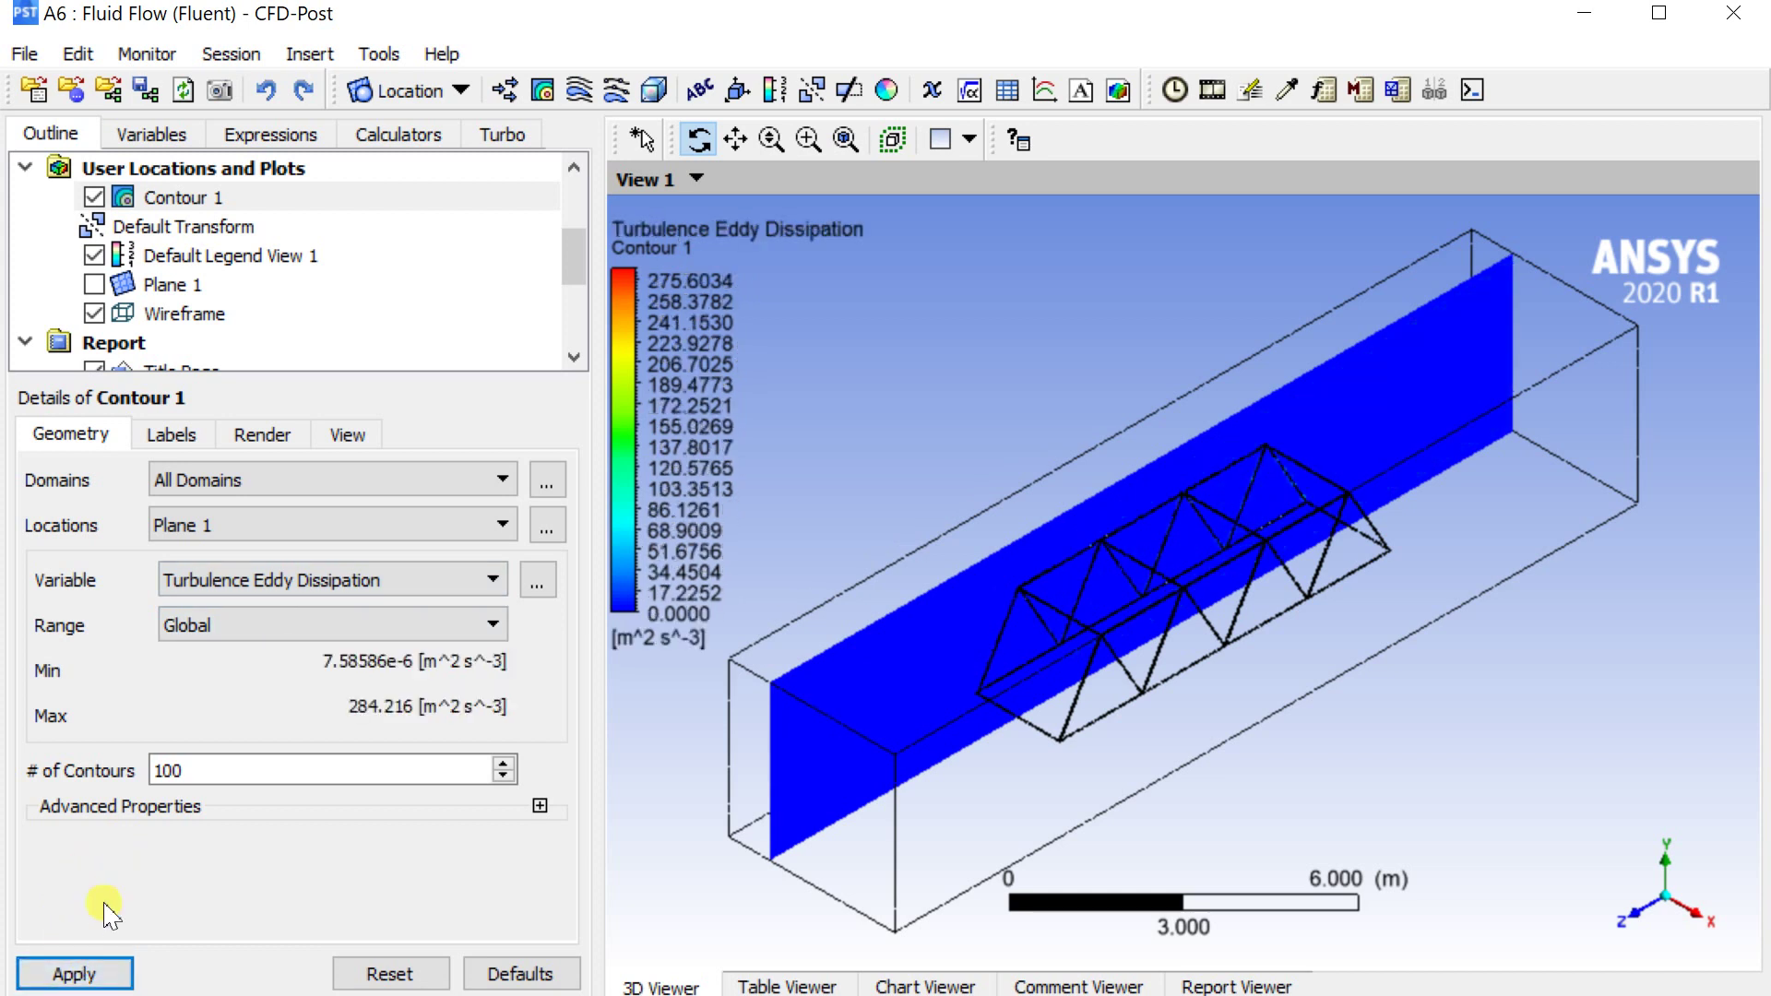
- Switch Contour 1's variable to Turbulence Kinetic Energy and apply it
{"action": "left_click", "coordinate": [213, 581]}
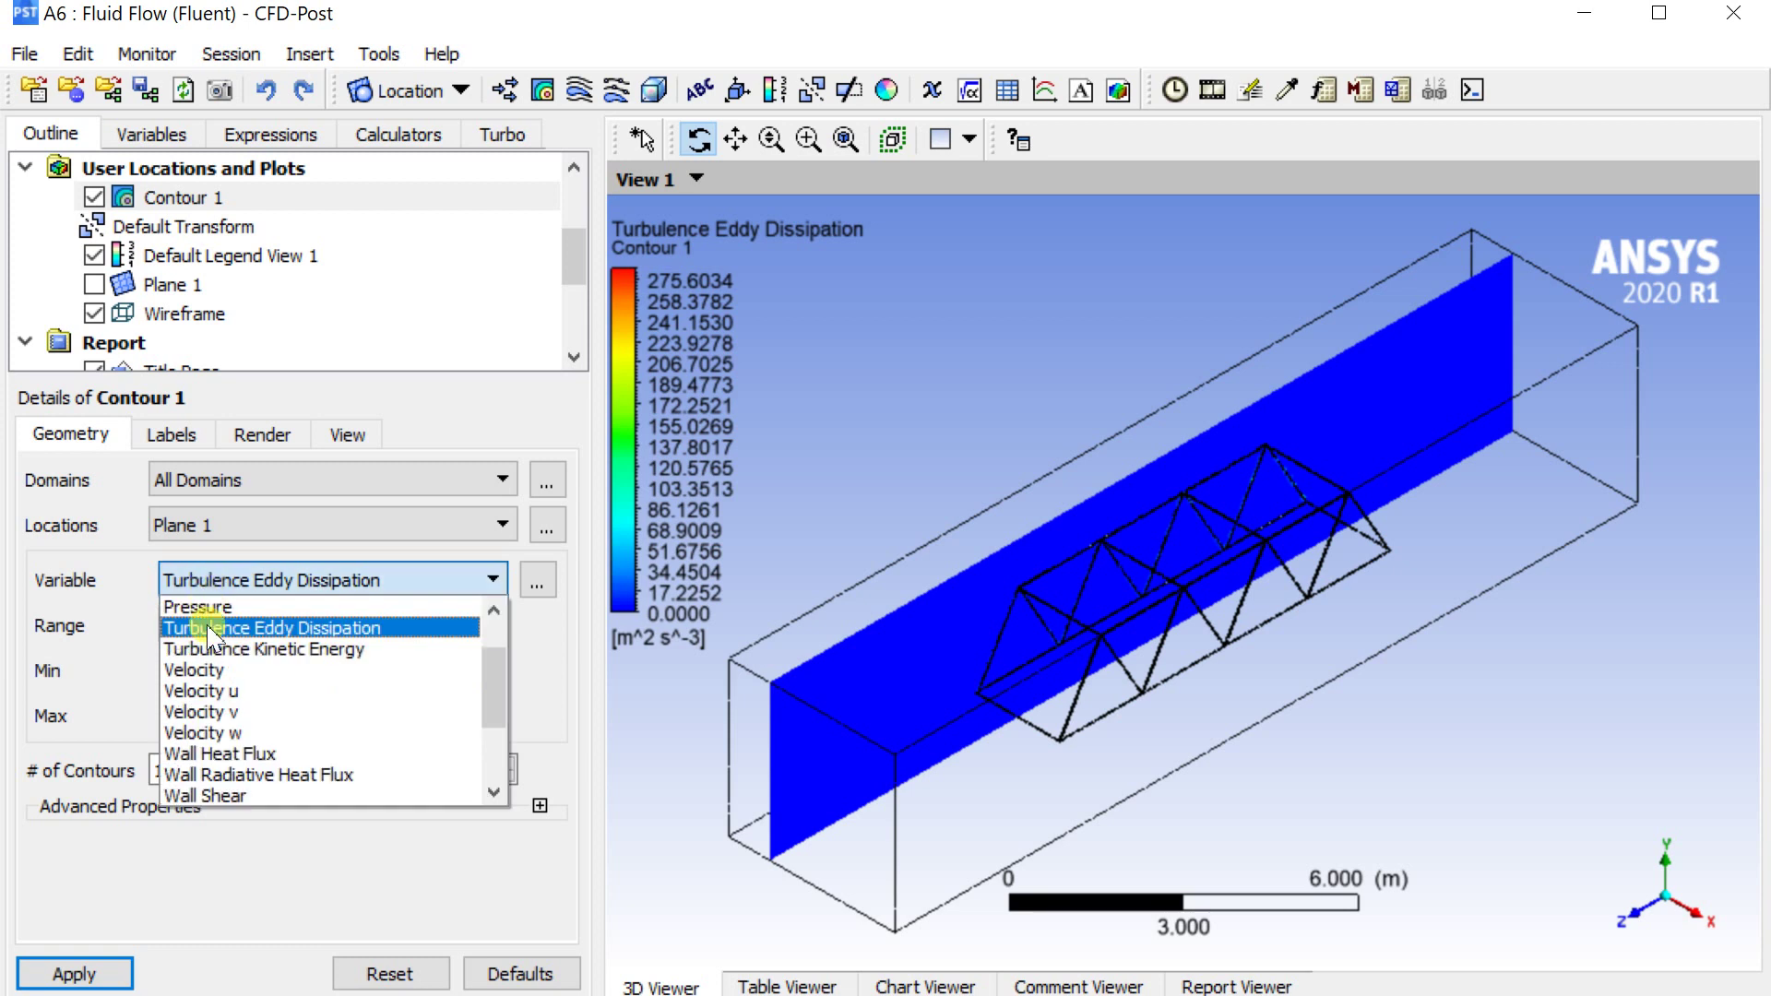
{"action": "left_click", "coordinate": [209, 657]}
{"action": "left_click", "coordinate": [97, 969]}
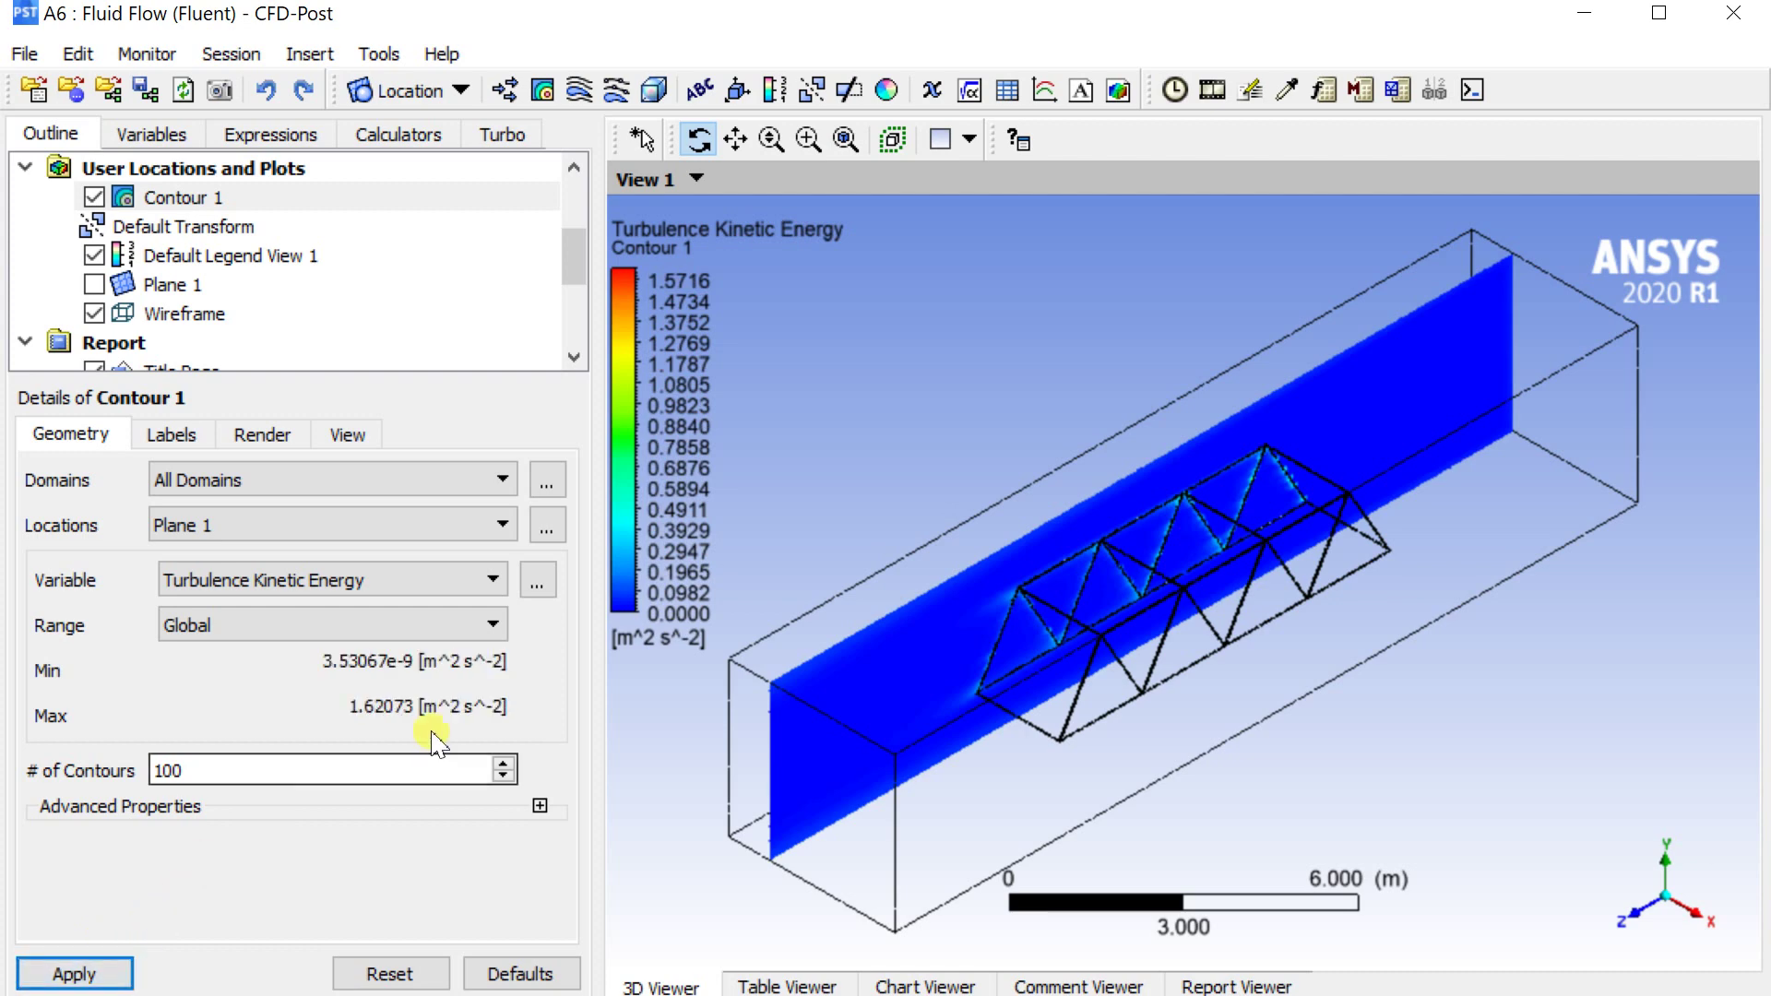
- Set Contour 1's colour range to Local and apply it
{"action": "scroll", "coordinate": [1052, 664], "scroll_direction": "up", "scroll_amount": 5}
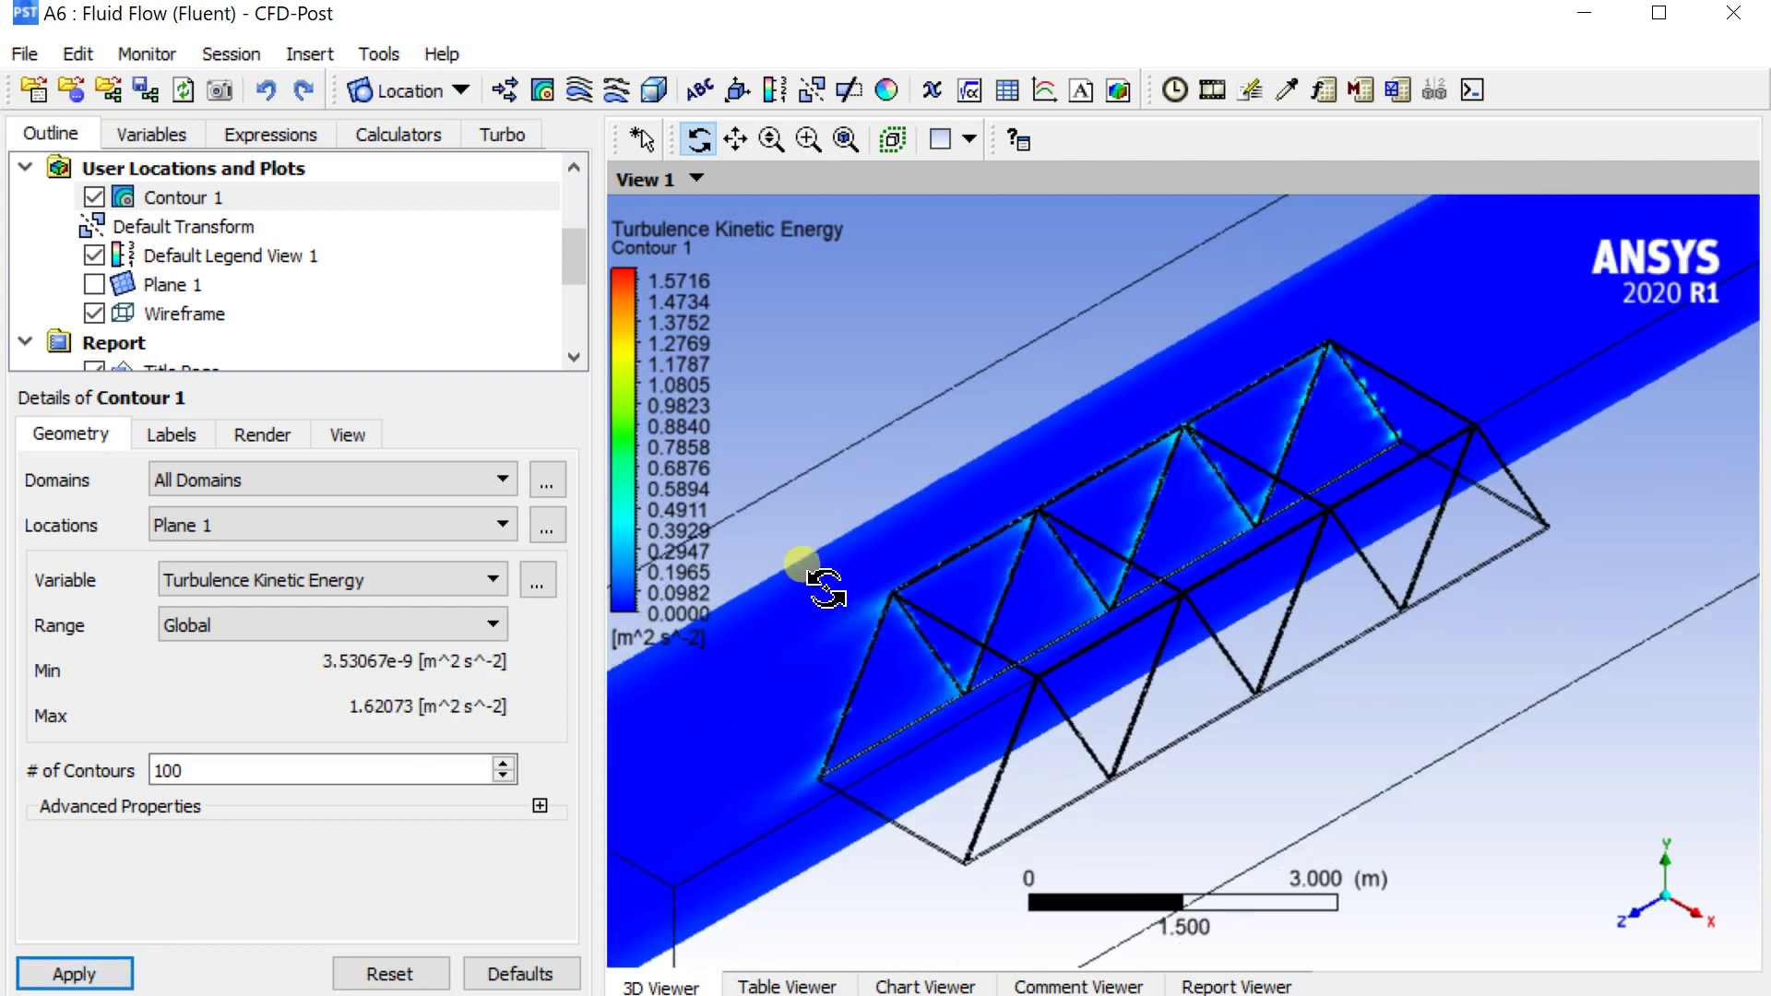
{"action": "scroll", "coordinate": [812, 581], "scroll_direction": "down", "scroll_amount": 2}
{"action": "scroll", "coordinate": [835, 595], "scroll_direction": "down", "scroll_amount": 1}
{"action": "left_click", "coordinate": [489, 624]}
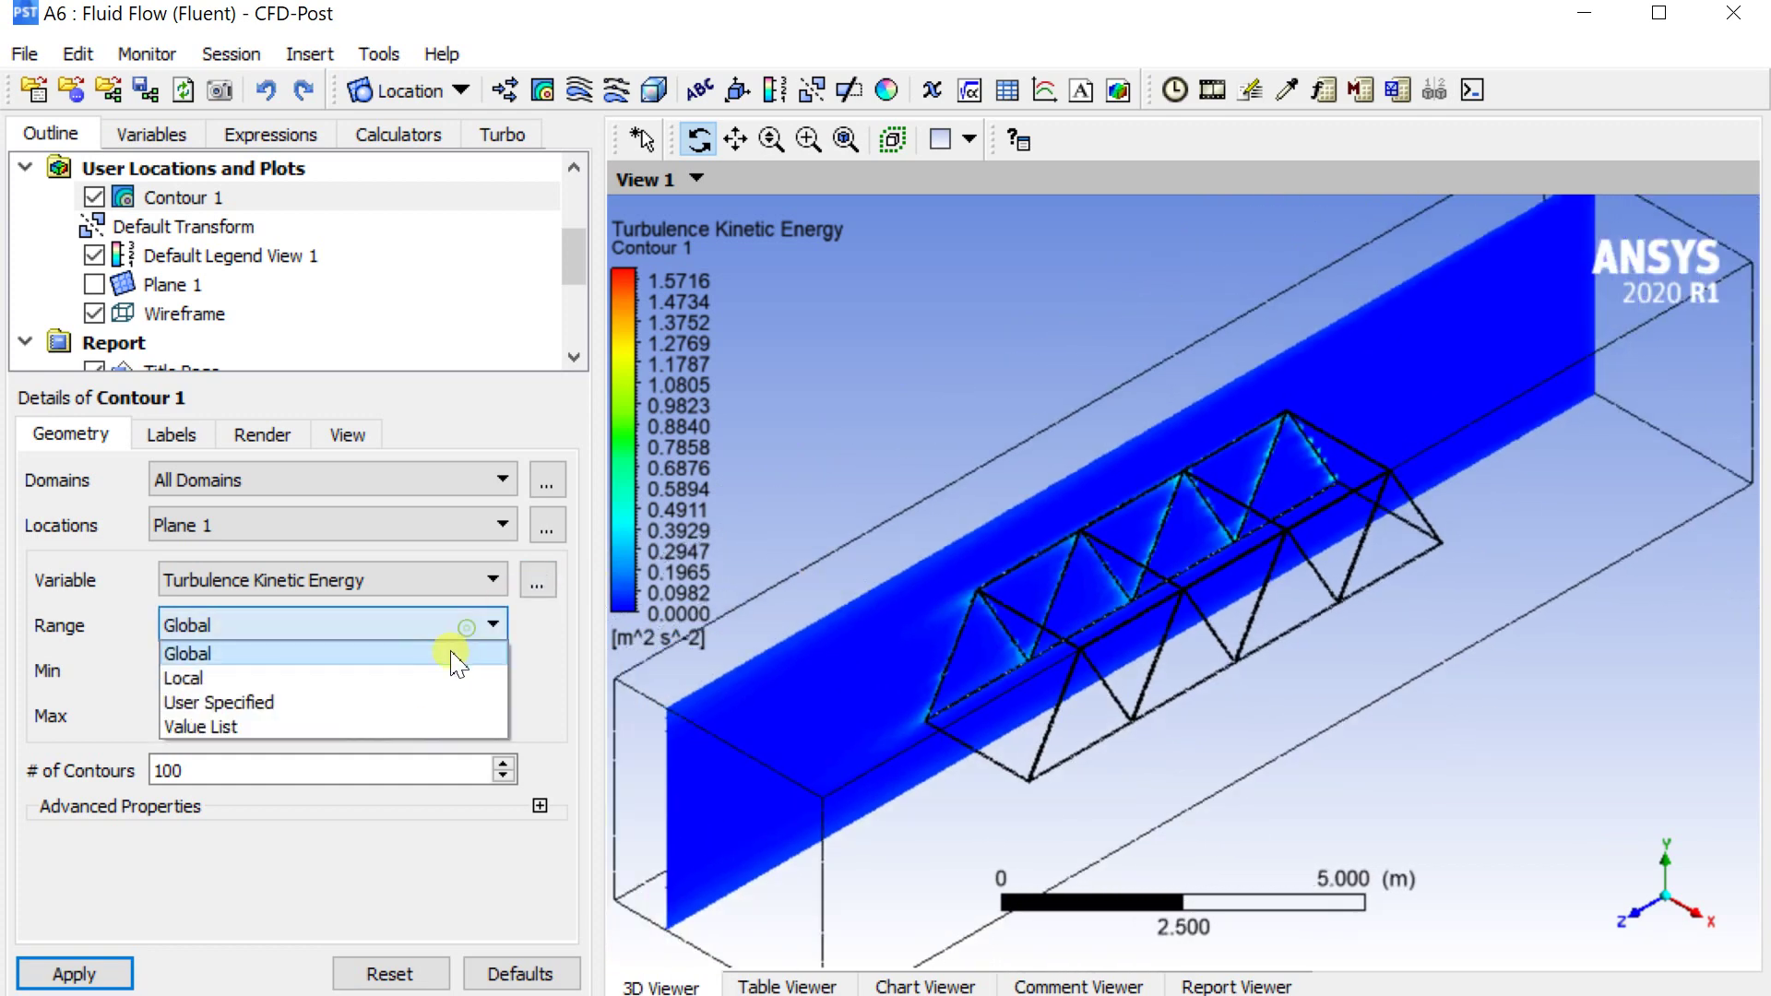
{"action": "left_click", "coordinate": [397, 688]}
{"action": "left_click", "coordinate": [86, 973]}
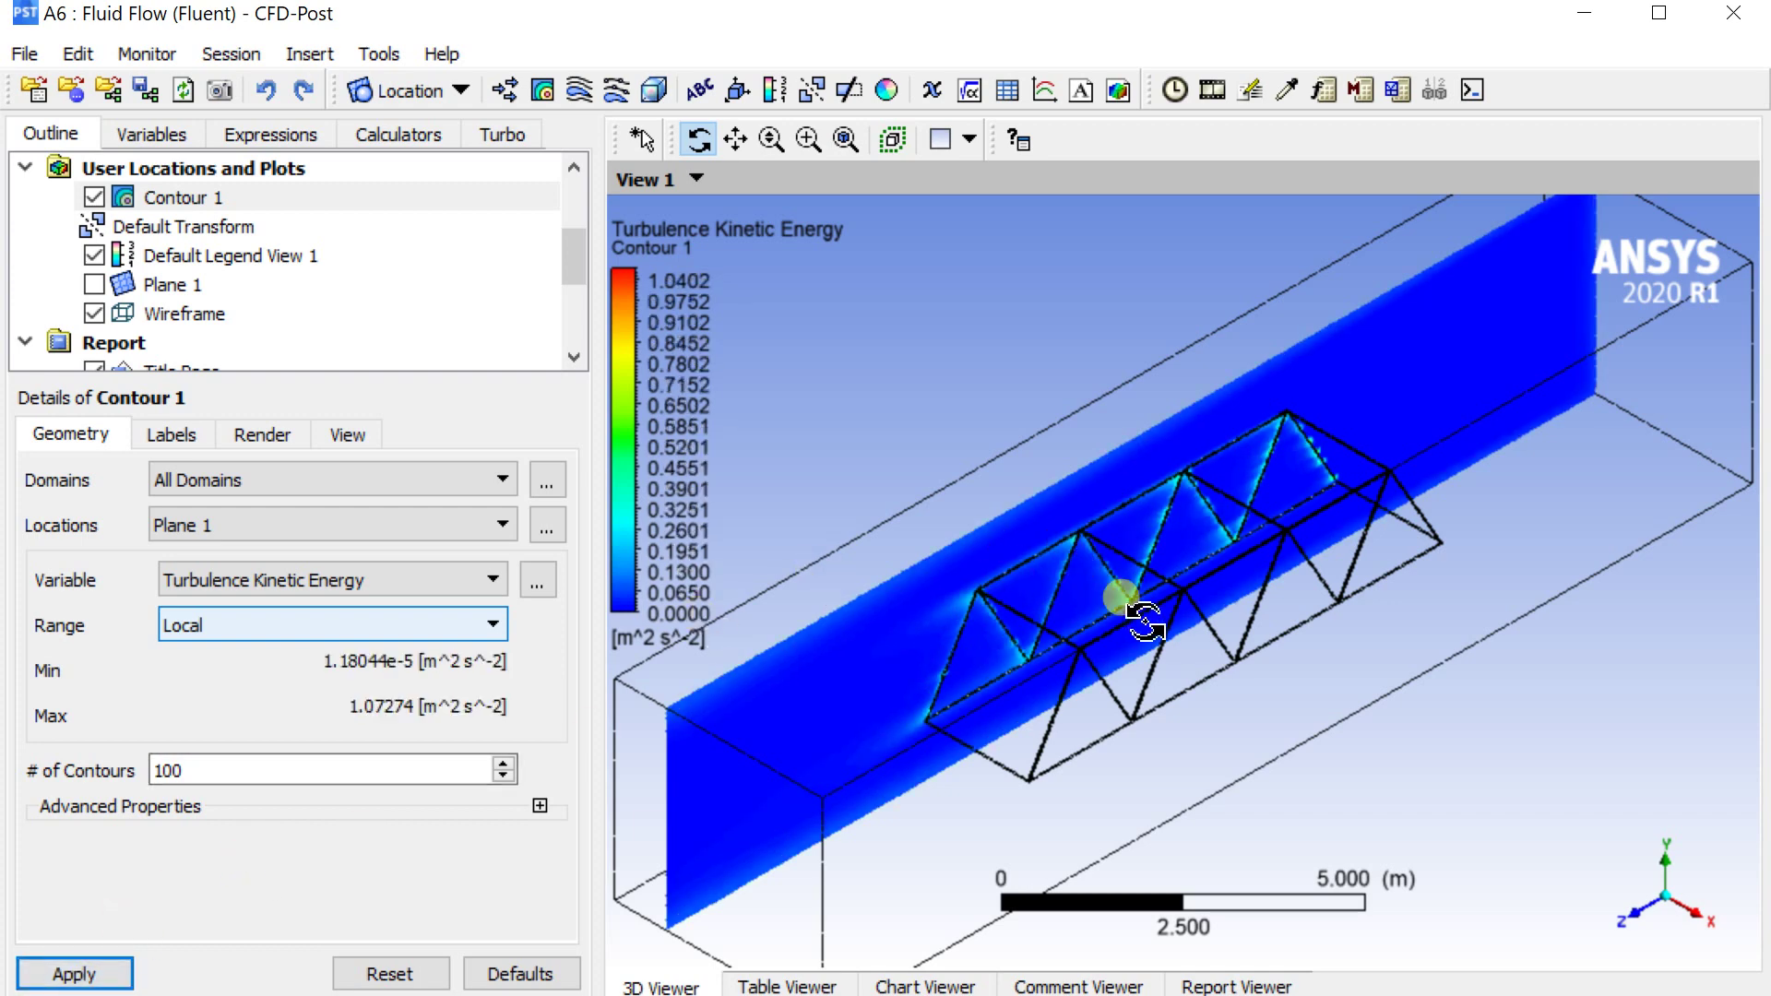
- Inspect the truss side-on along X, zoomed and panned, then return to isometric view
{"action": "left_click", "coordinate": [1681, 921]}
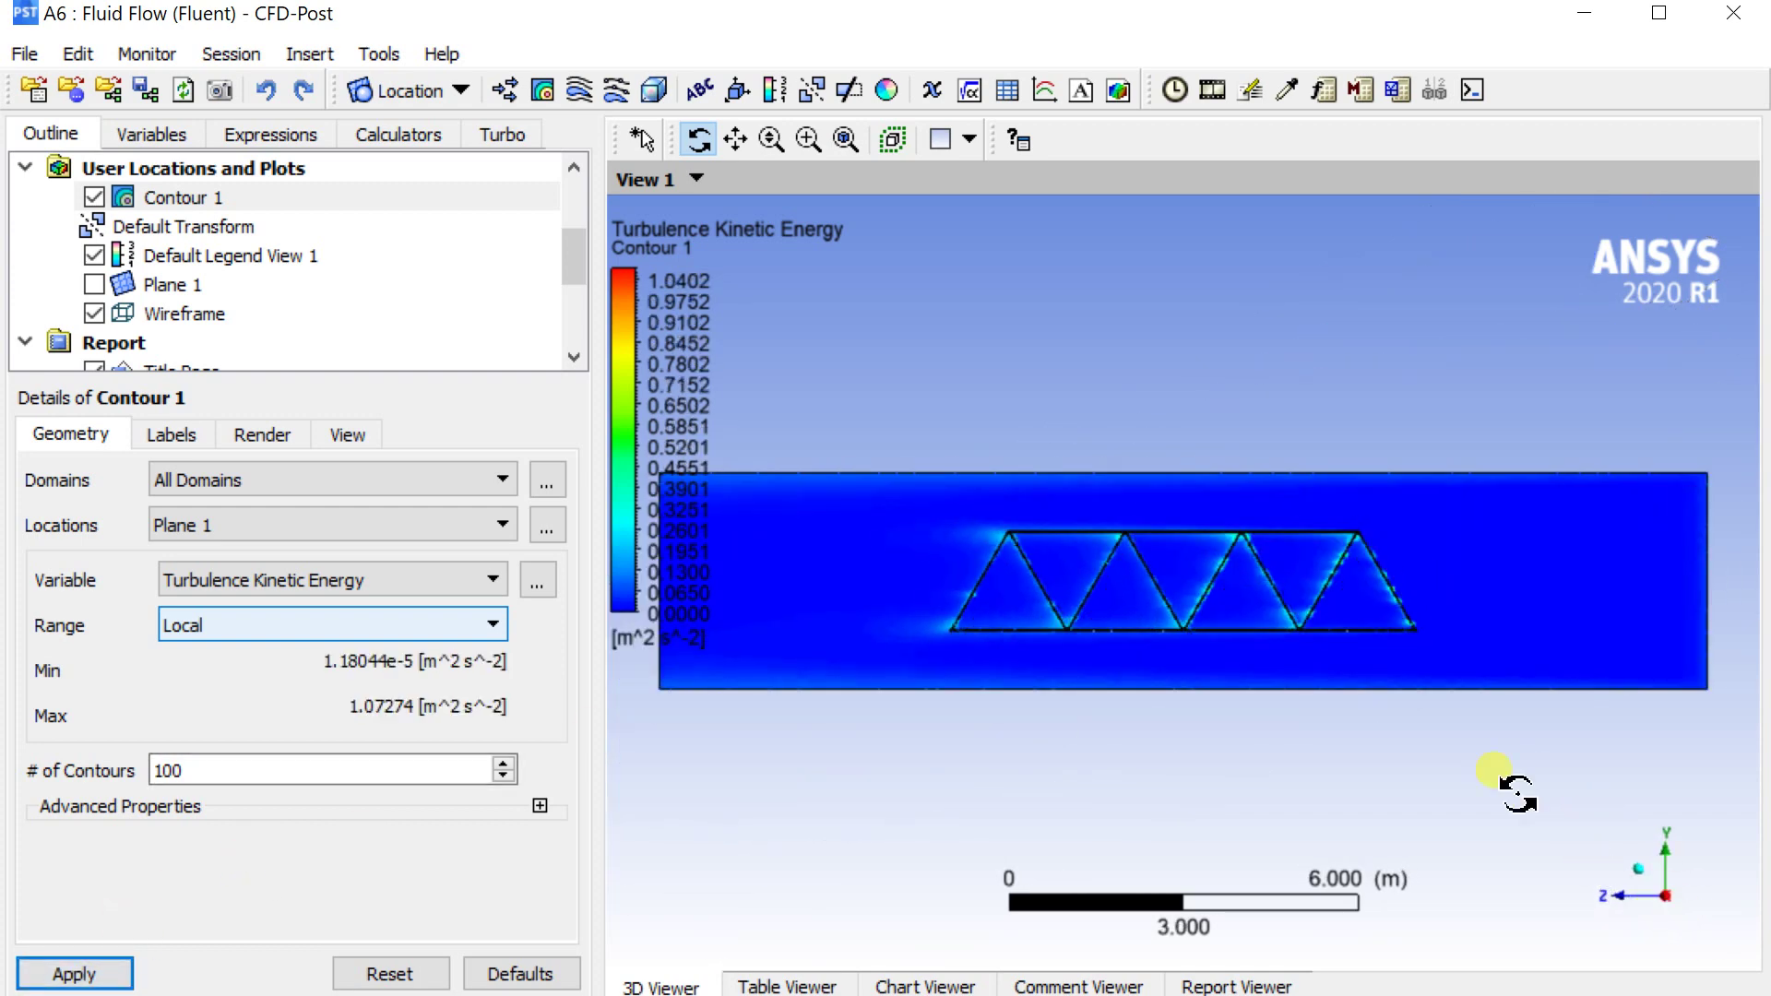
{"action": "right_click_drag", "start_coordinate": [1251, 609], "coordinate": [1273, 635]}
{"action": "scroll", "coordinate": [1273, 635], "scroll_direction": "up", "scroll_amount": 10}
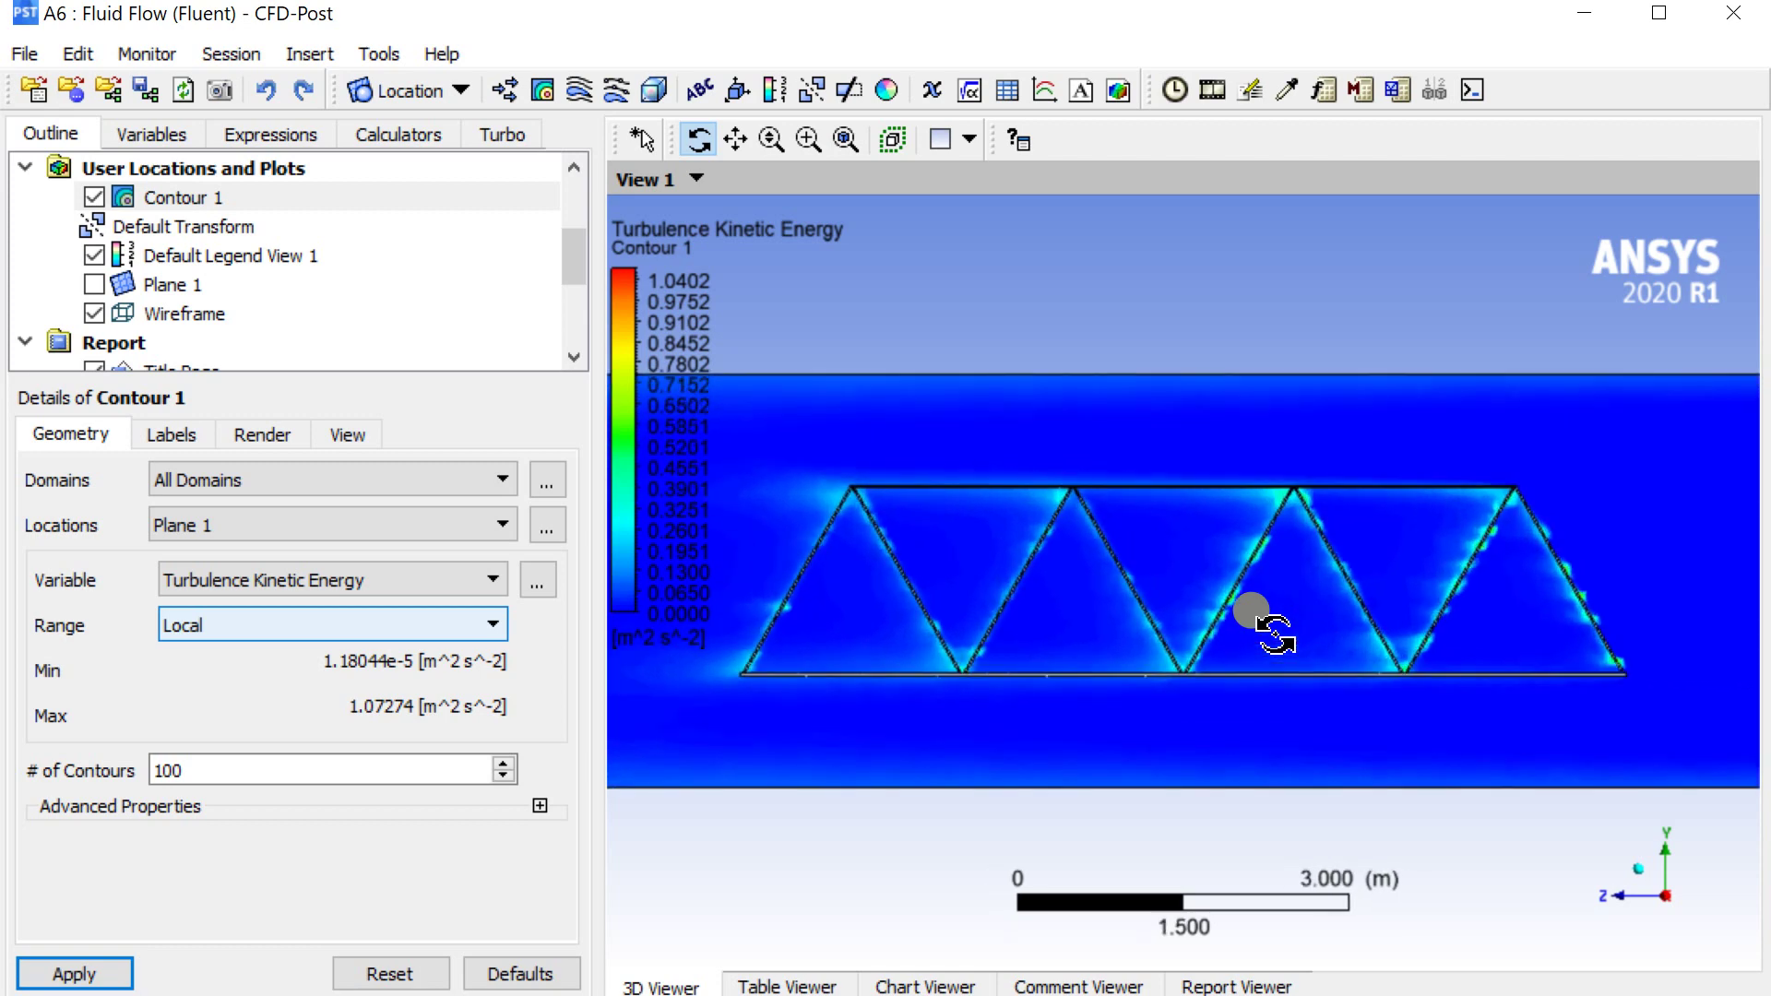
{"action": "scroll", "coordinate": [1264, 628], "scroll_direction": "up", "scroll_amount": 1}
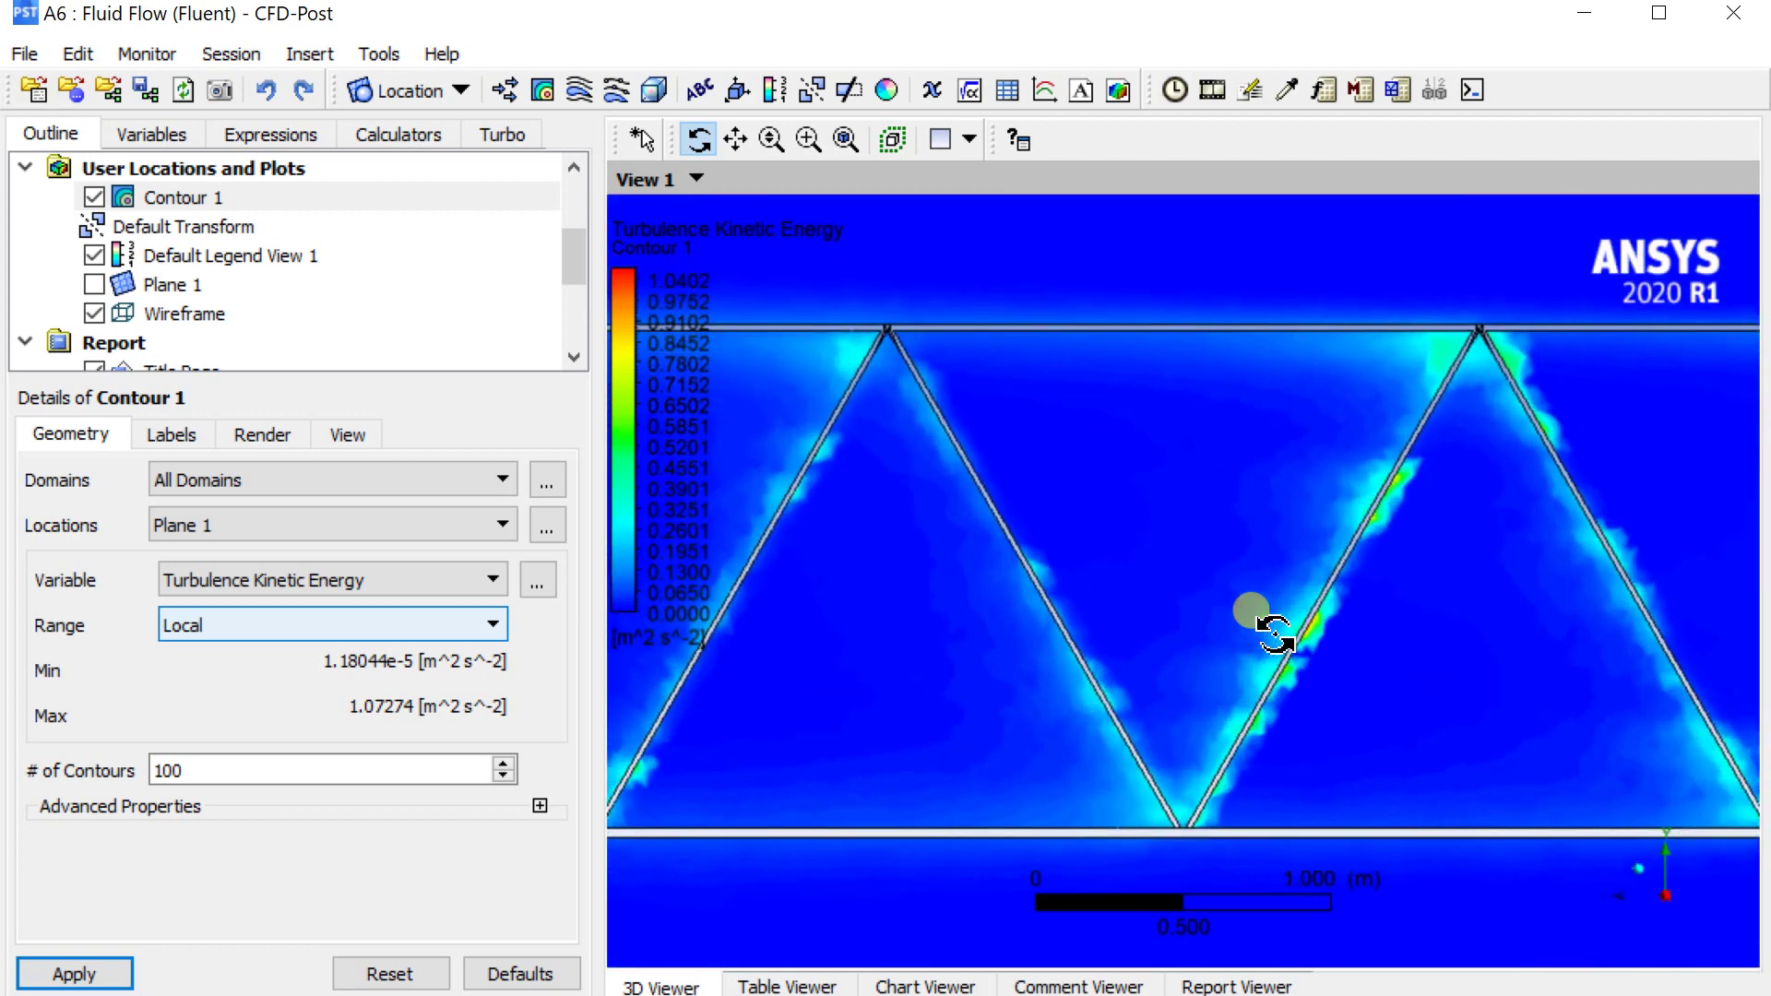
{"action": "left_click", "coordinate": [735, 138]}
{"action": "left_click_drag", "start_coordinate": [1285, 447], "coordinate": [1366, 690]}
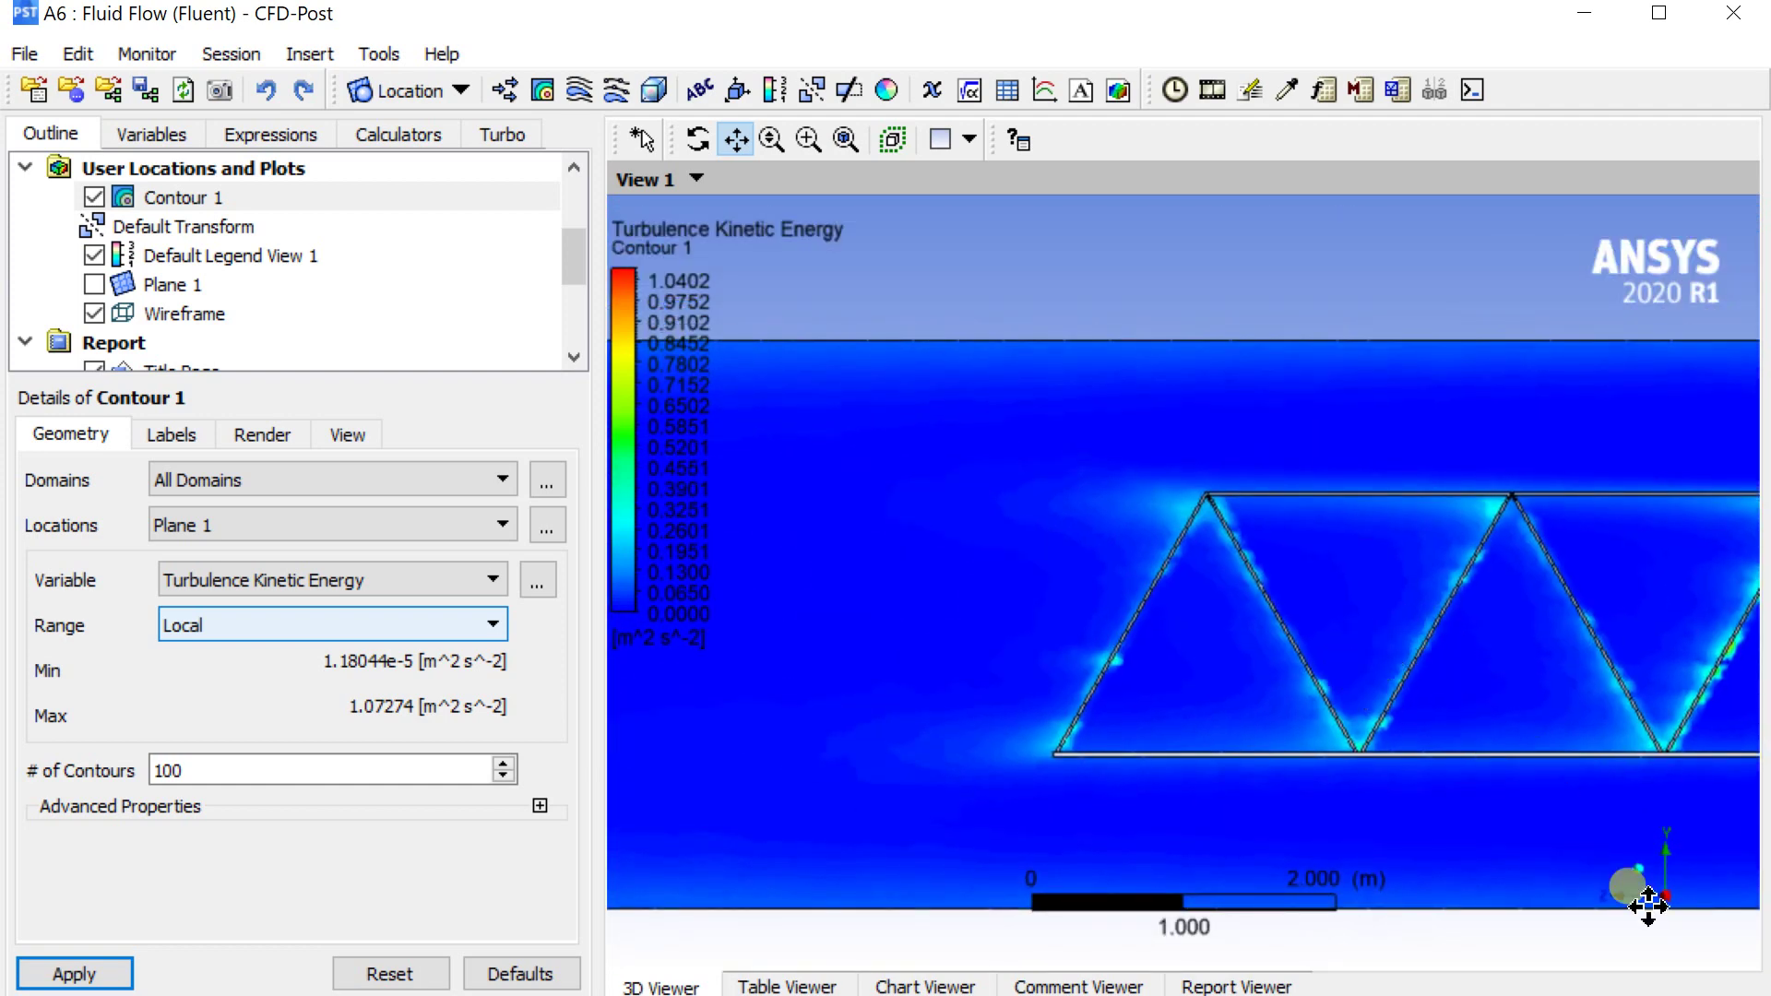
{"action": "left_click", "coordinate": [1635, 860]}
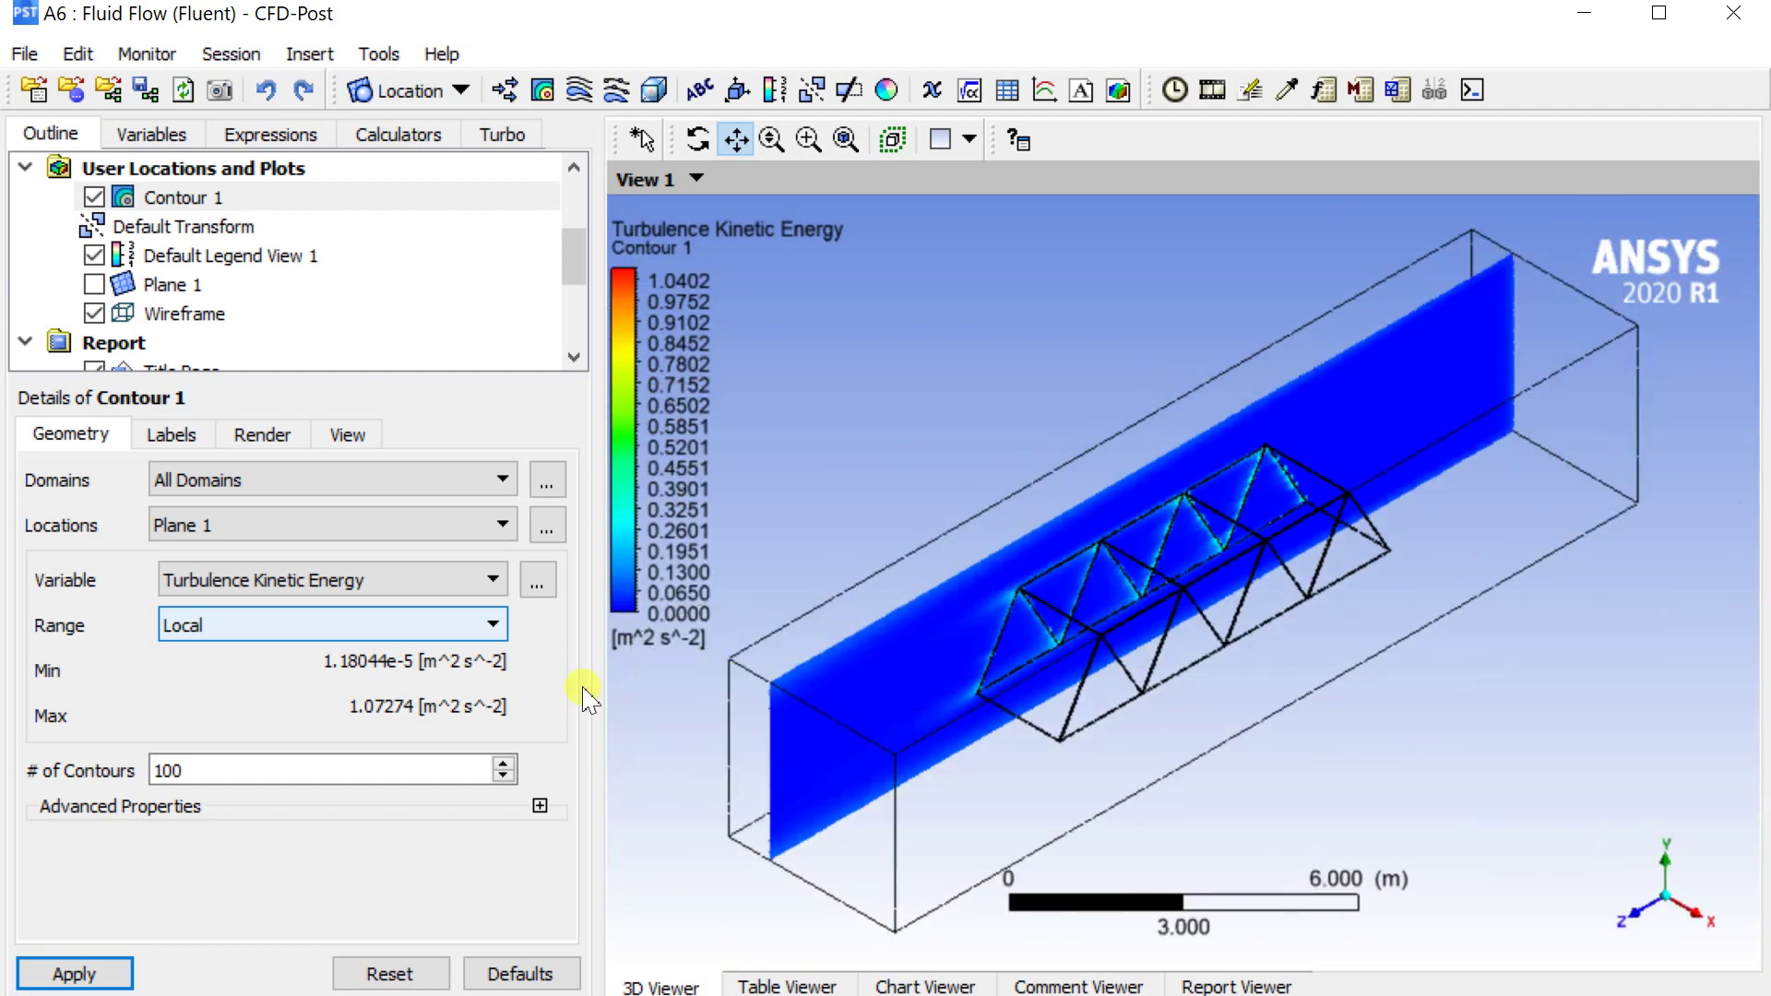
- Colour Contour 1 by Pressure and apply it to the plane
{"action": "left_click", "coordinate": [268, 581]}
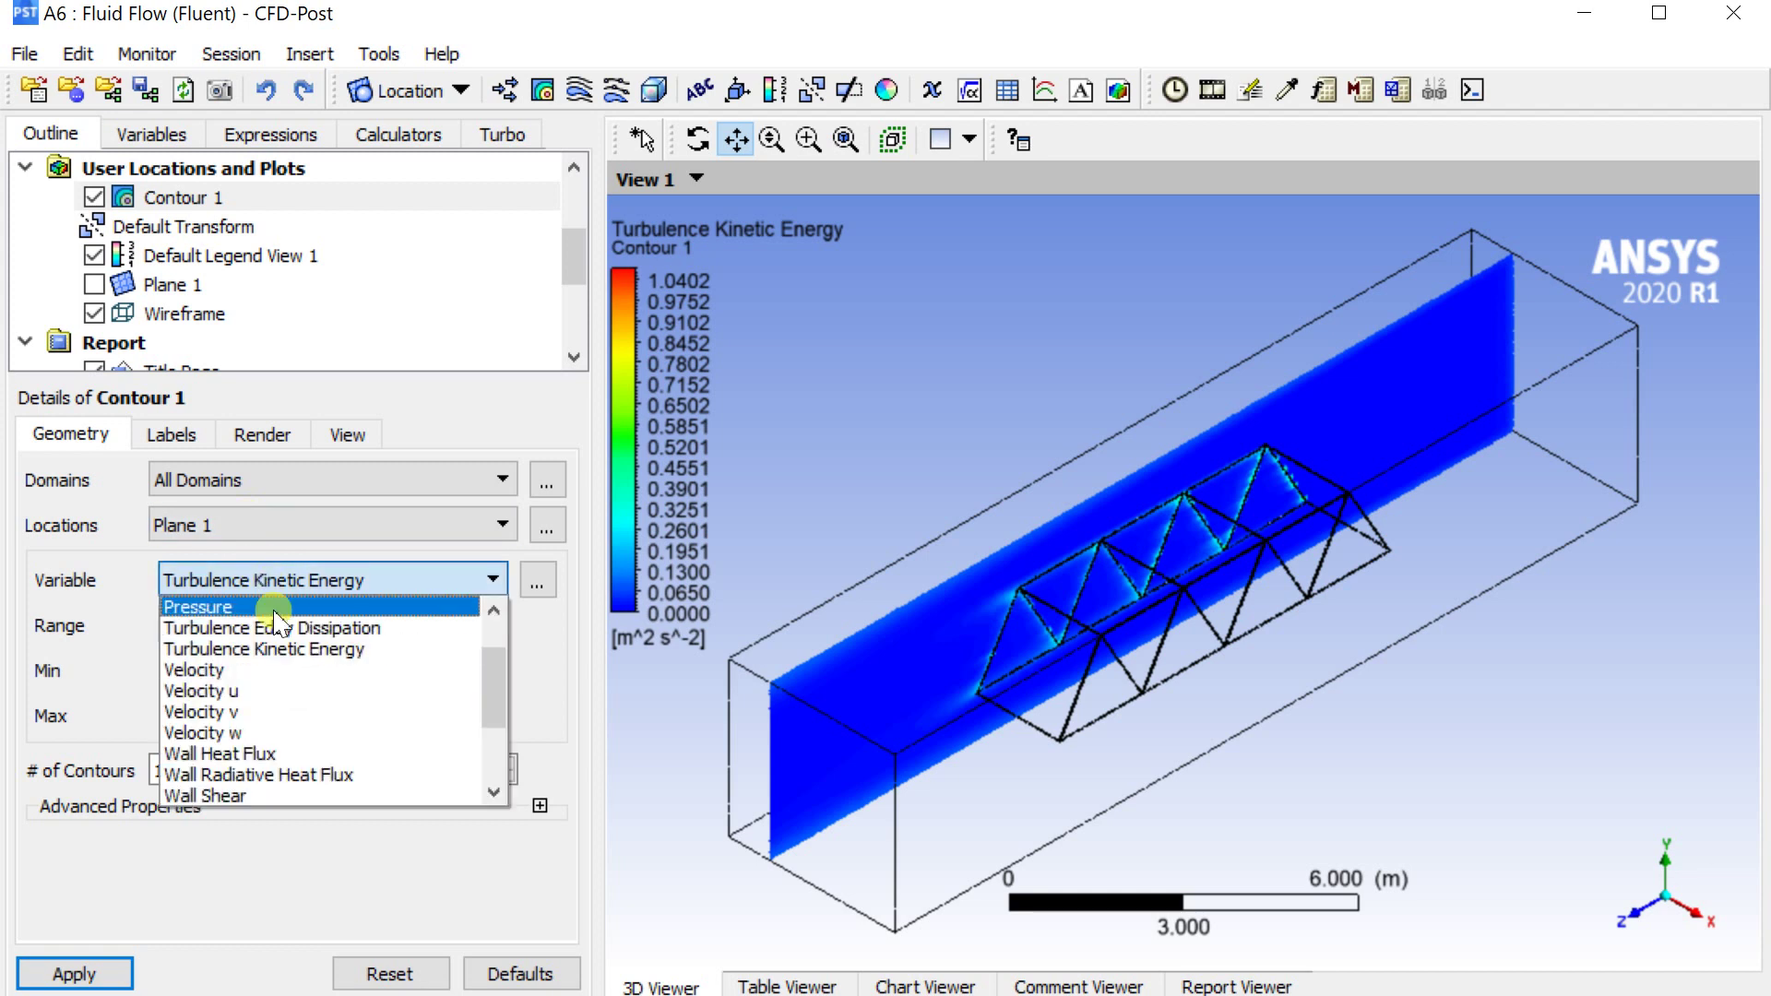
{"action": "scroll", "coordinate": [277, 669], "scroll_direction": "up", "scroll_amount": 1}
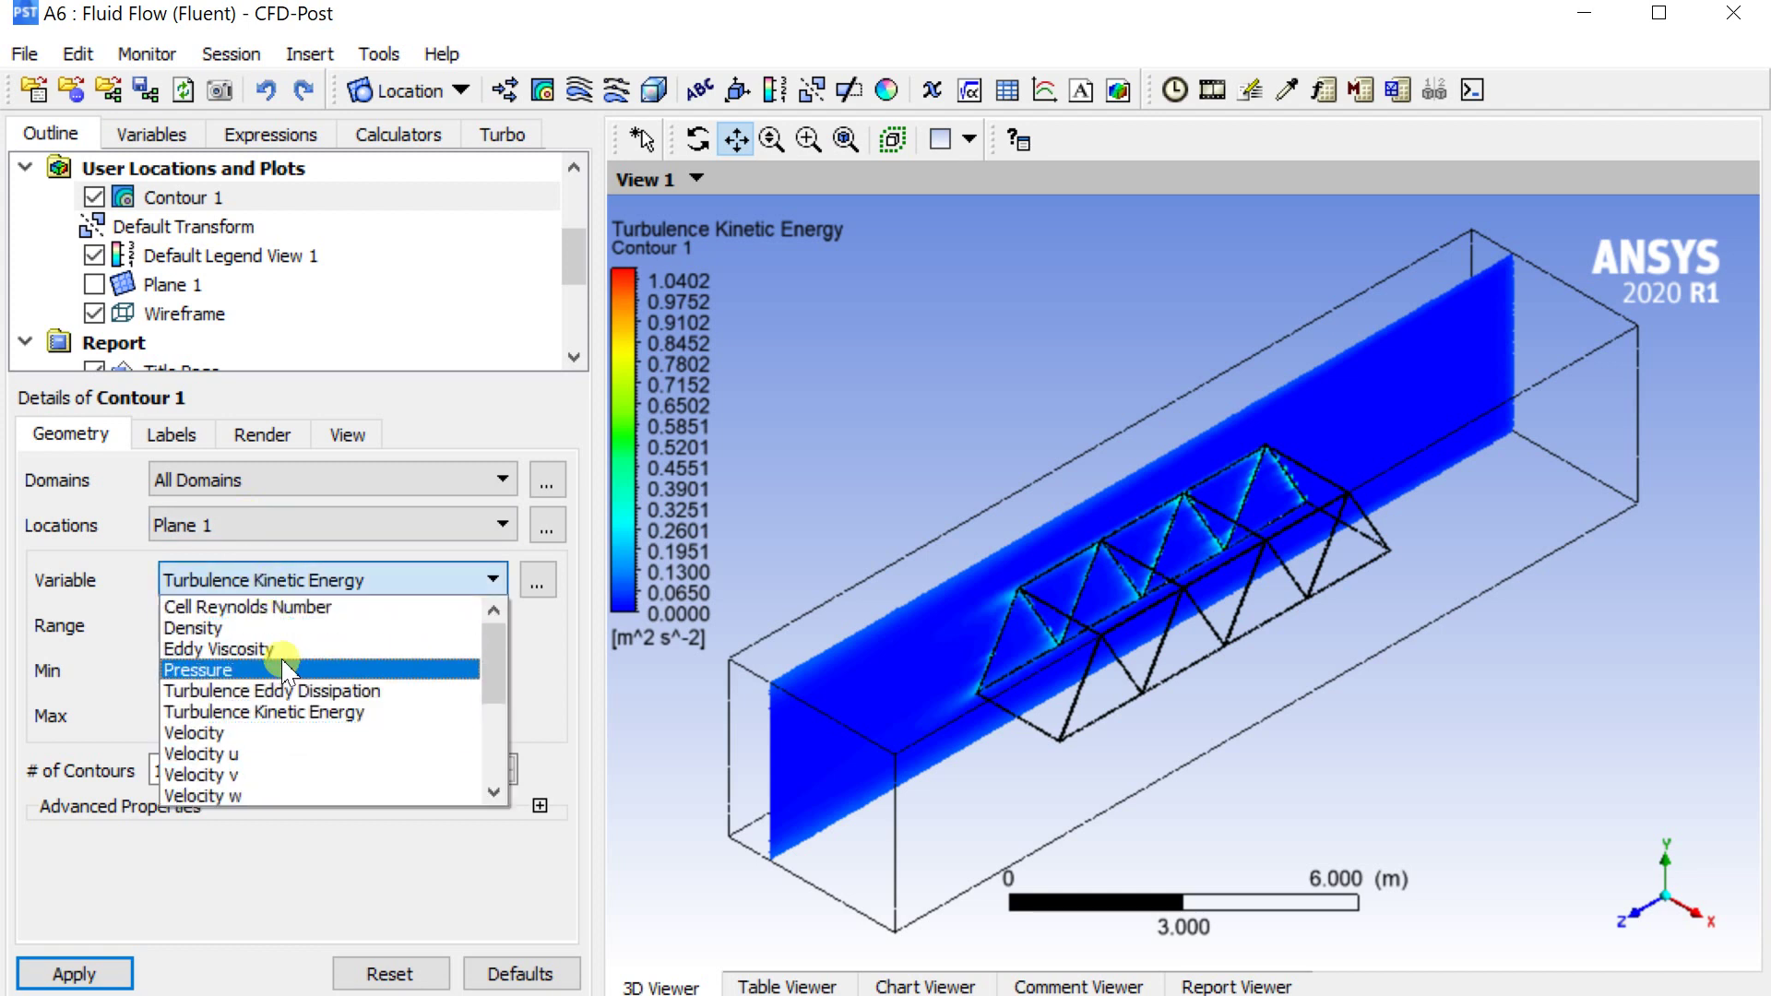
{"action": "left_click", "coordinate": [277, 670]}
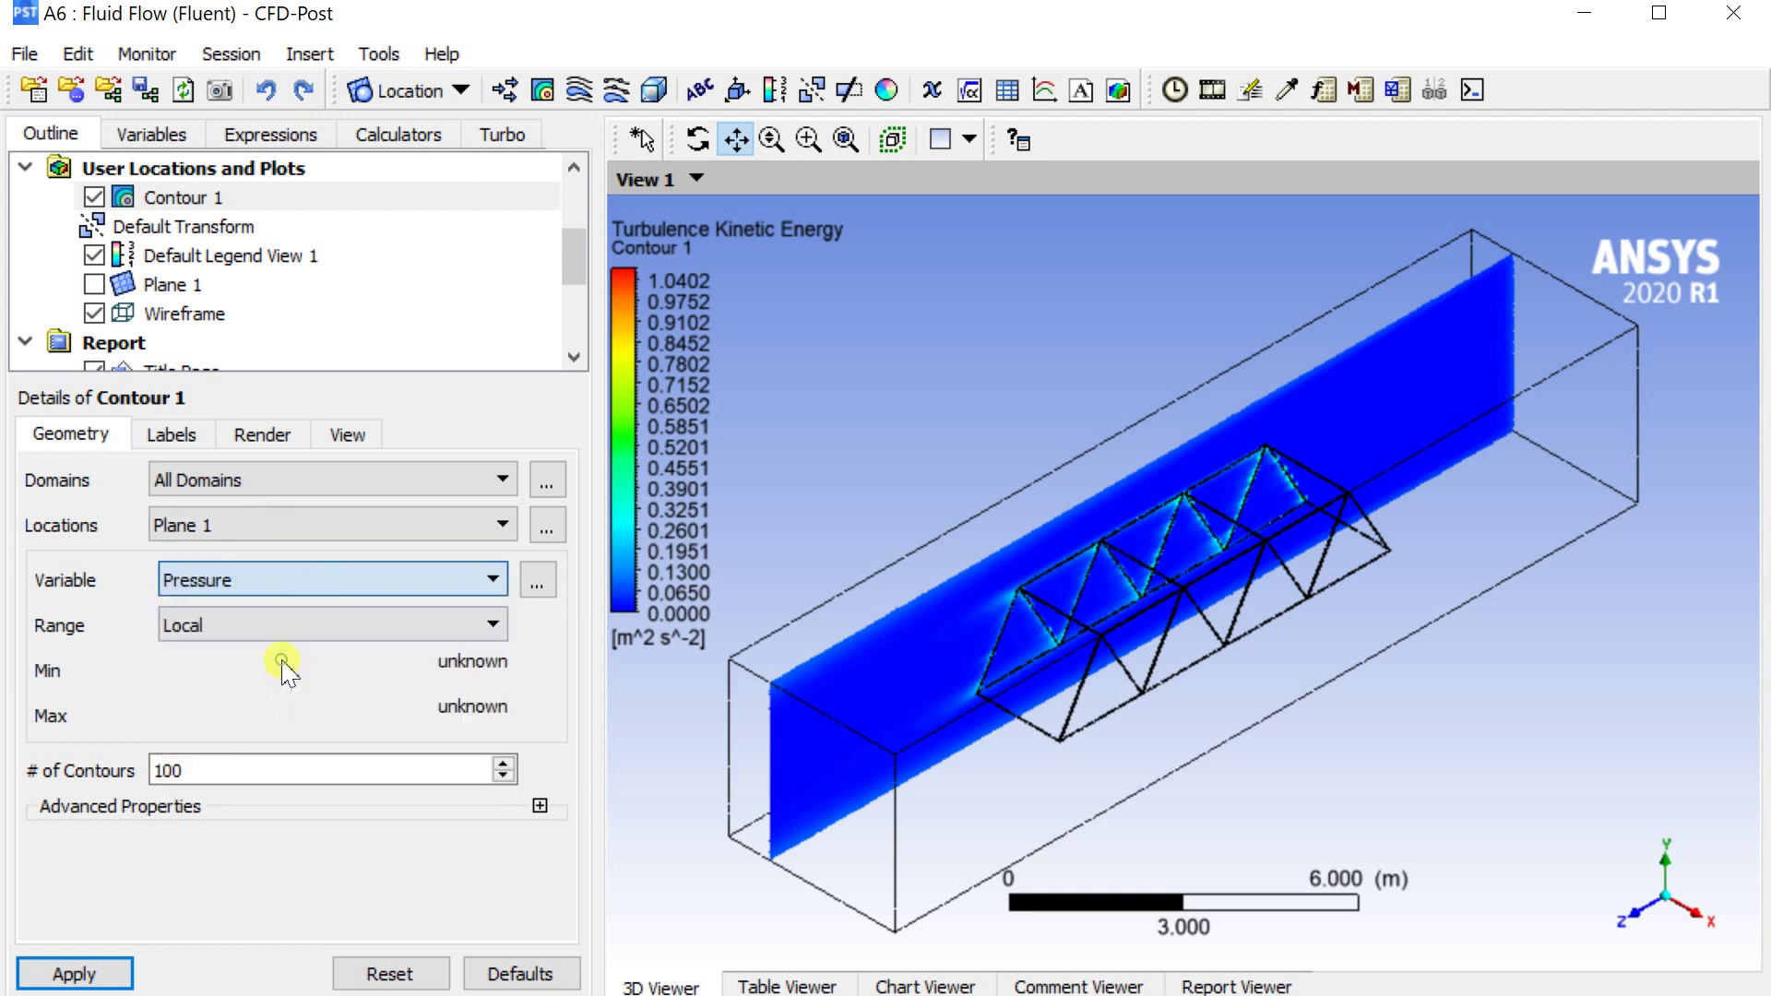
{"action": "left_click", "coordinate": [109, 969]}
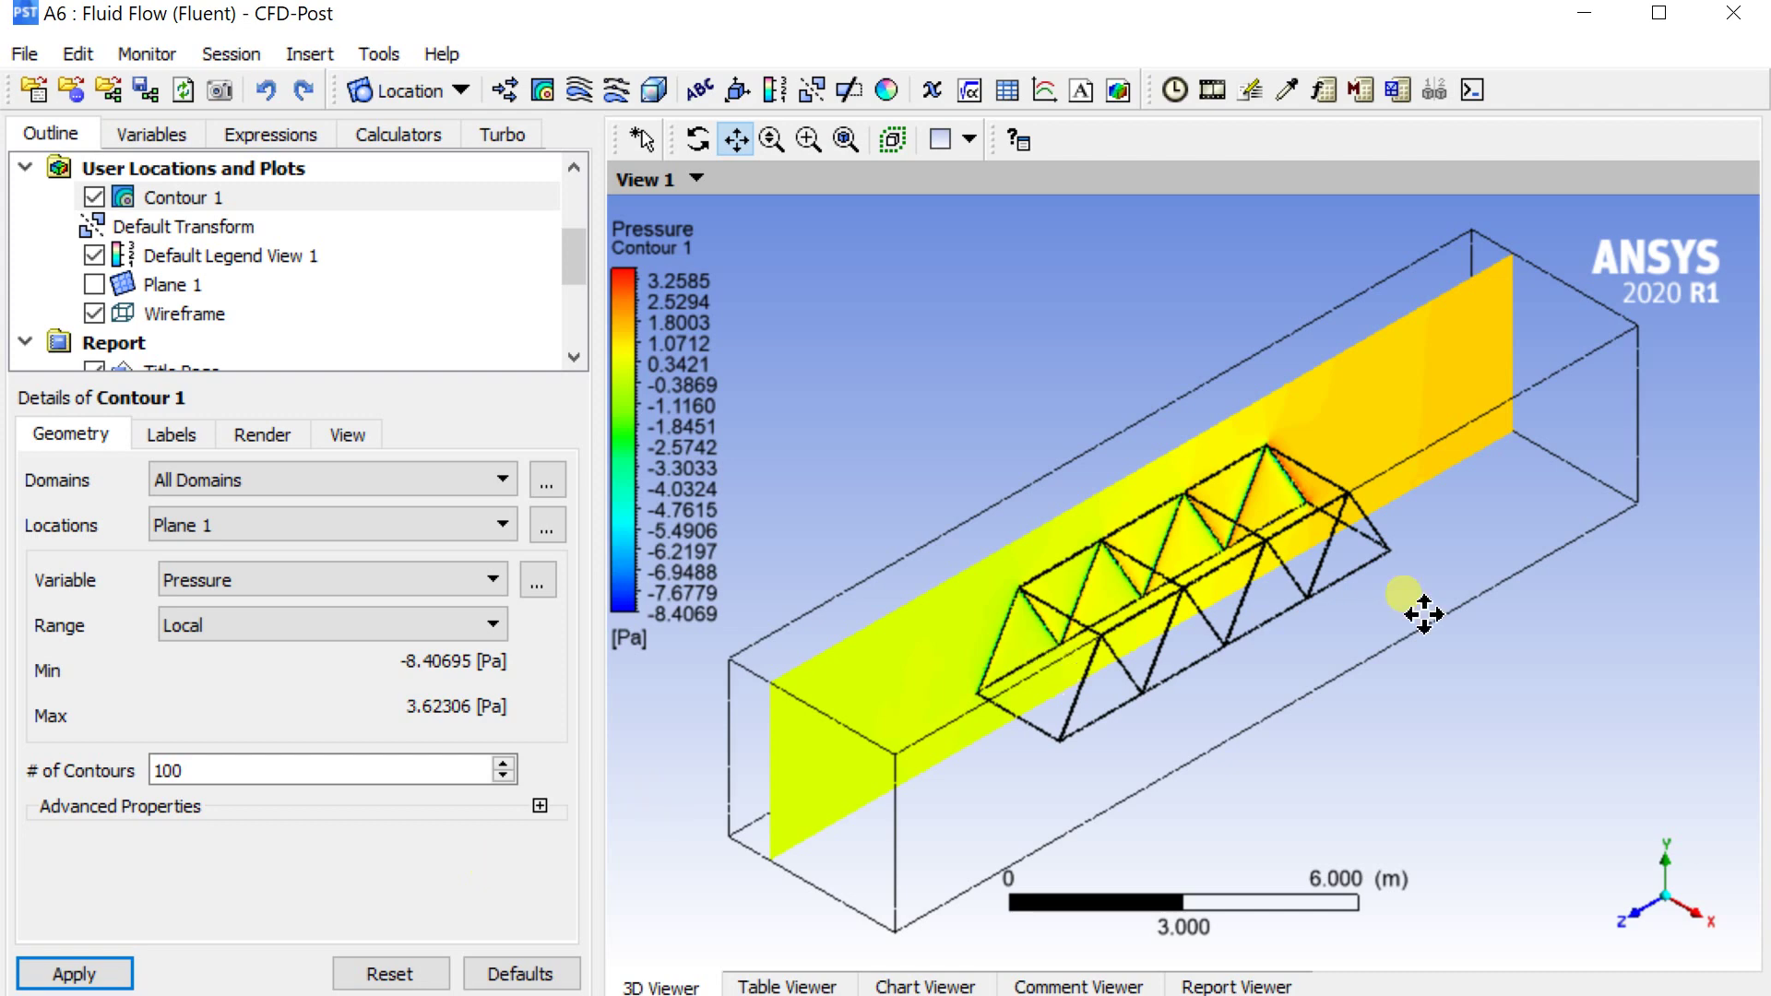
- Check the Z-axis and isometric views, then set the contour variable to Velocity and apply
{"action": "left_click", "coordinate": [1673, 883]}
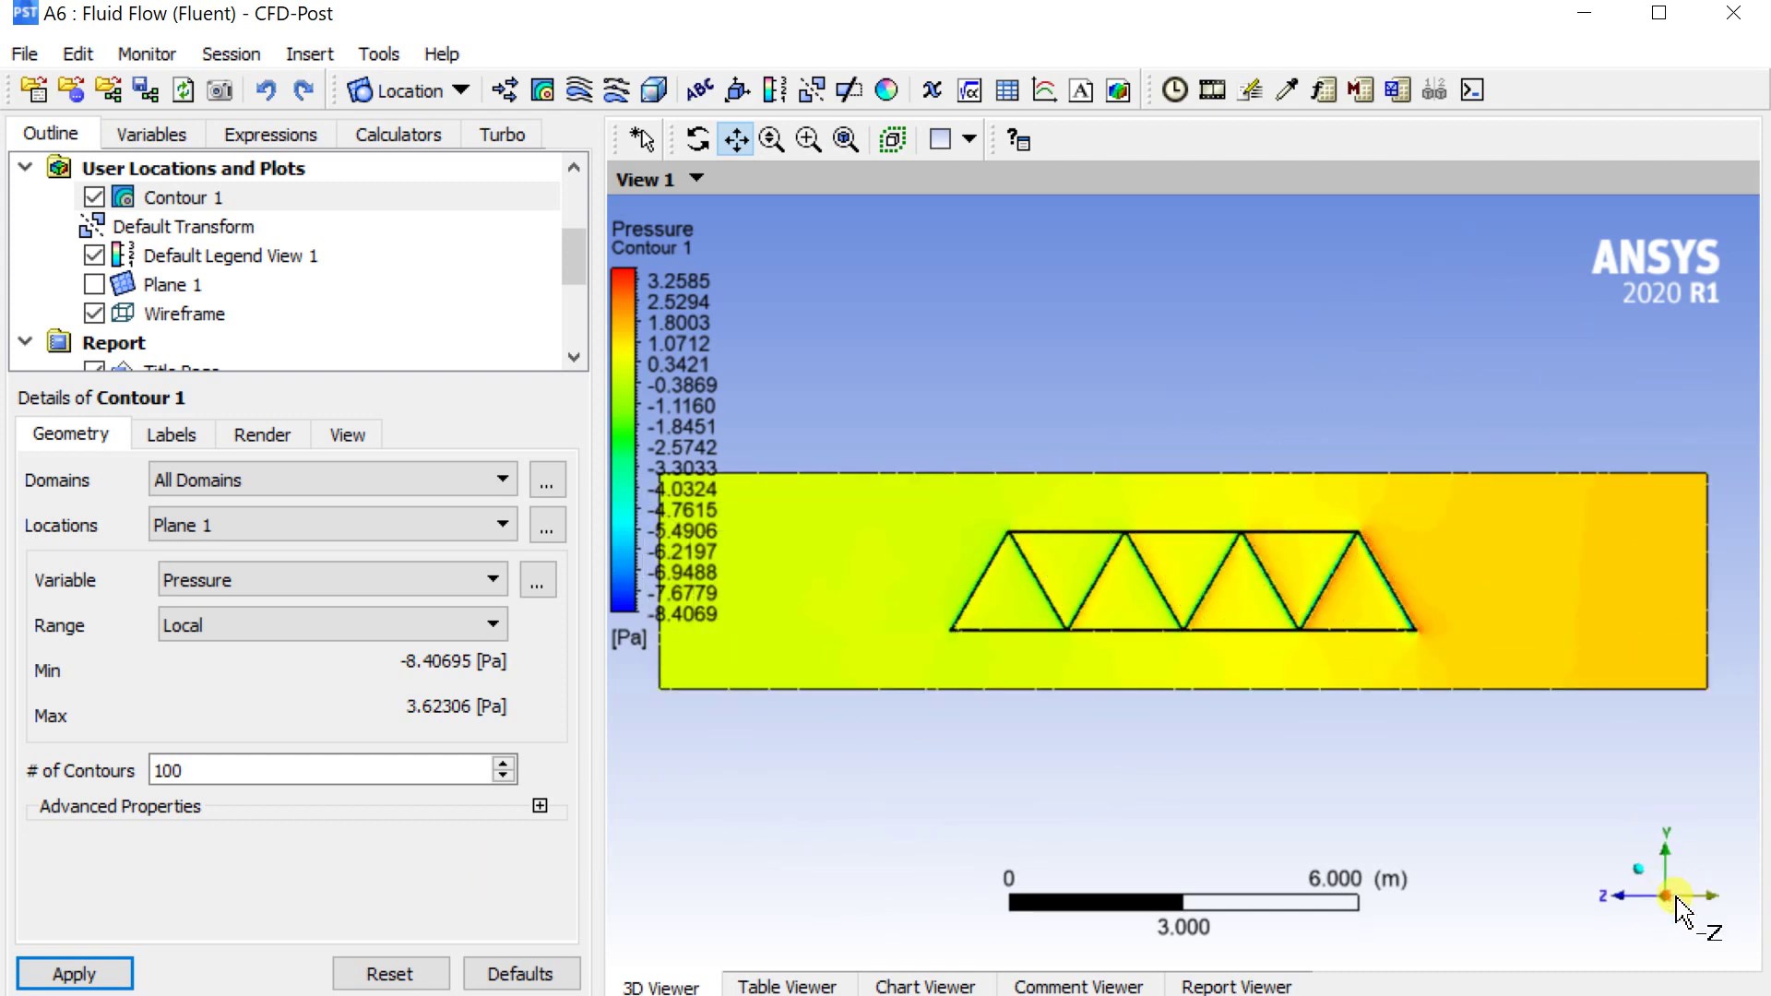
{"action": "left_click", "coordinate": [1636, 865]}
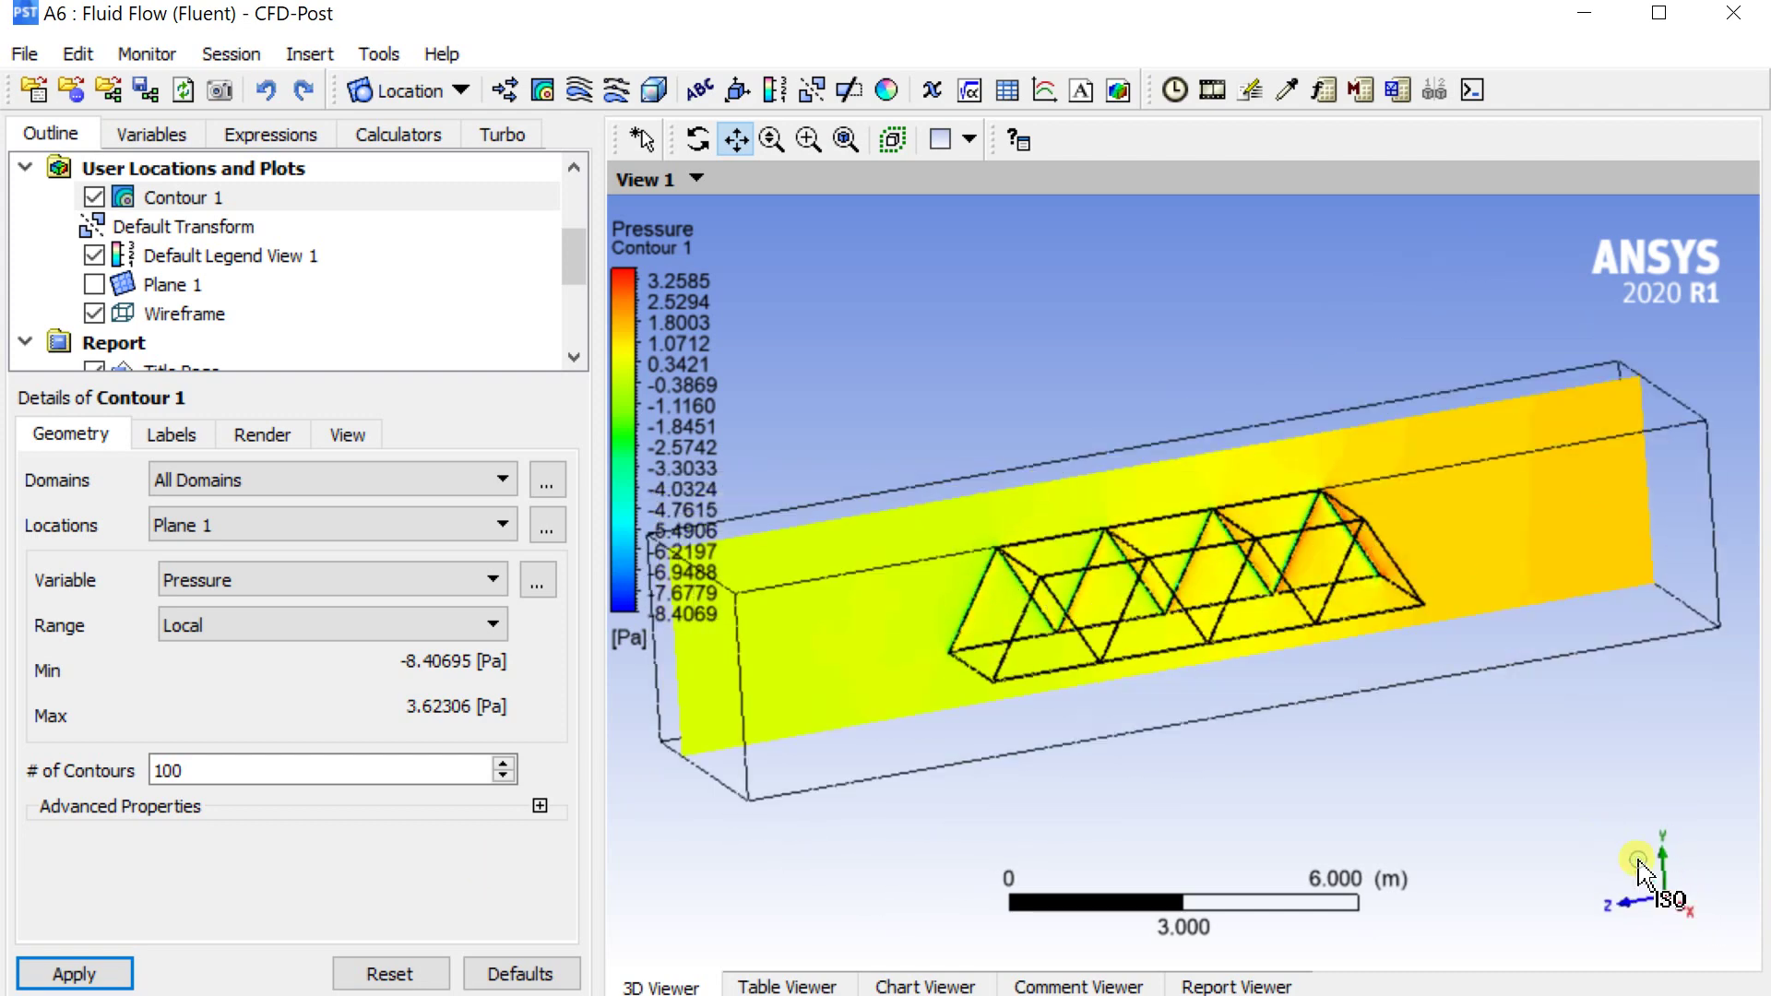
{"action": "left_click", "coordinate": [454, 591]}
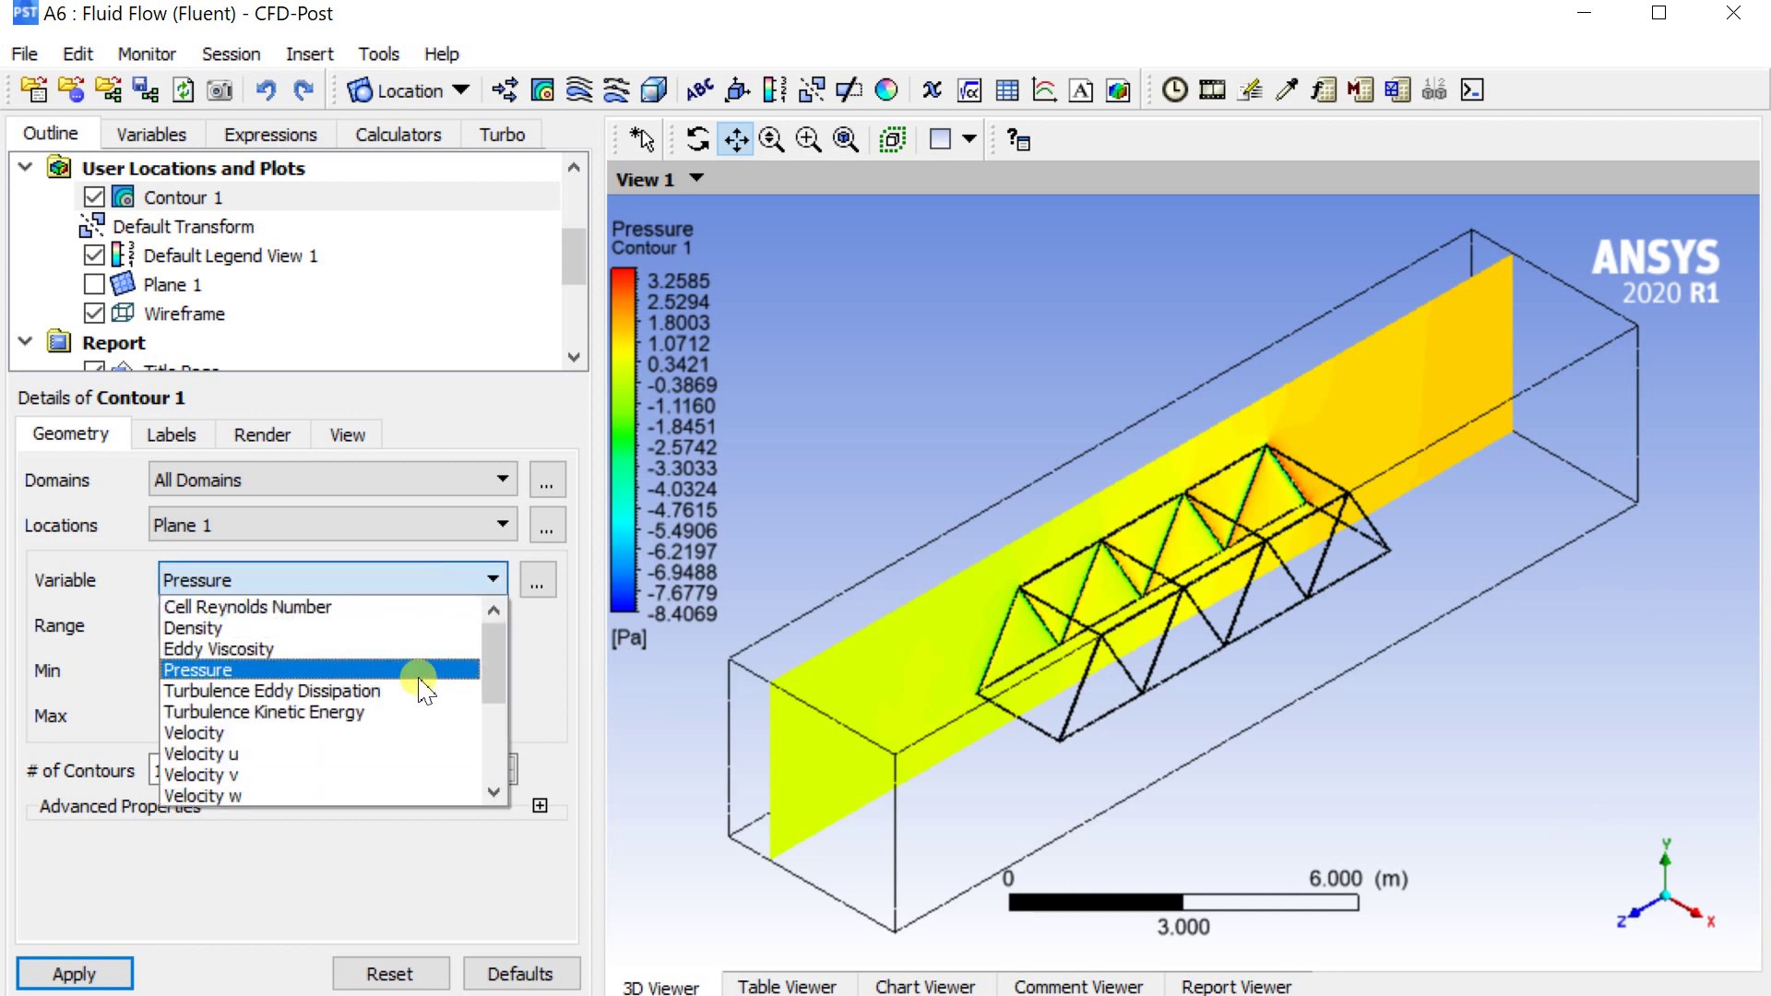
{"action": "left_click", "coordinate": [424, 730]}
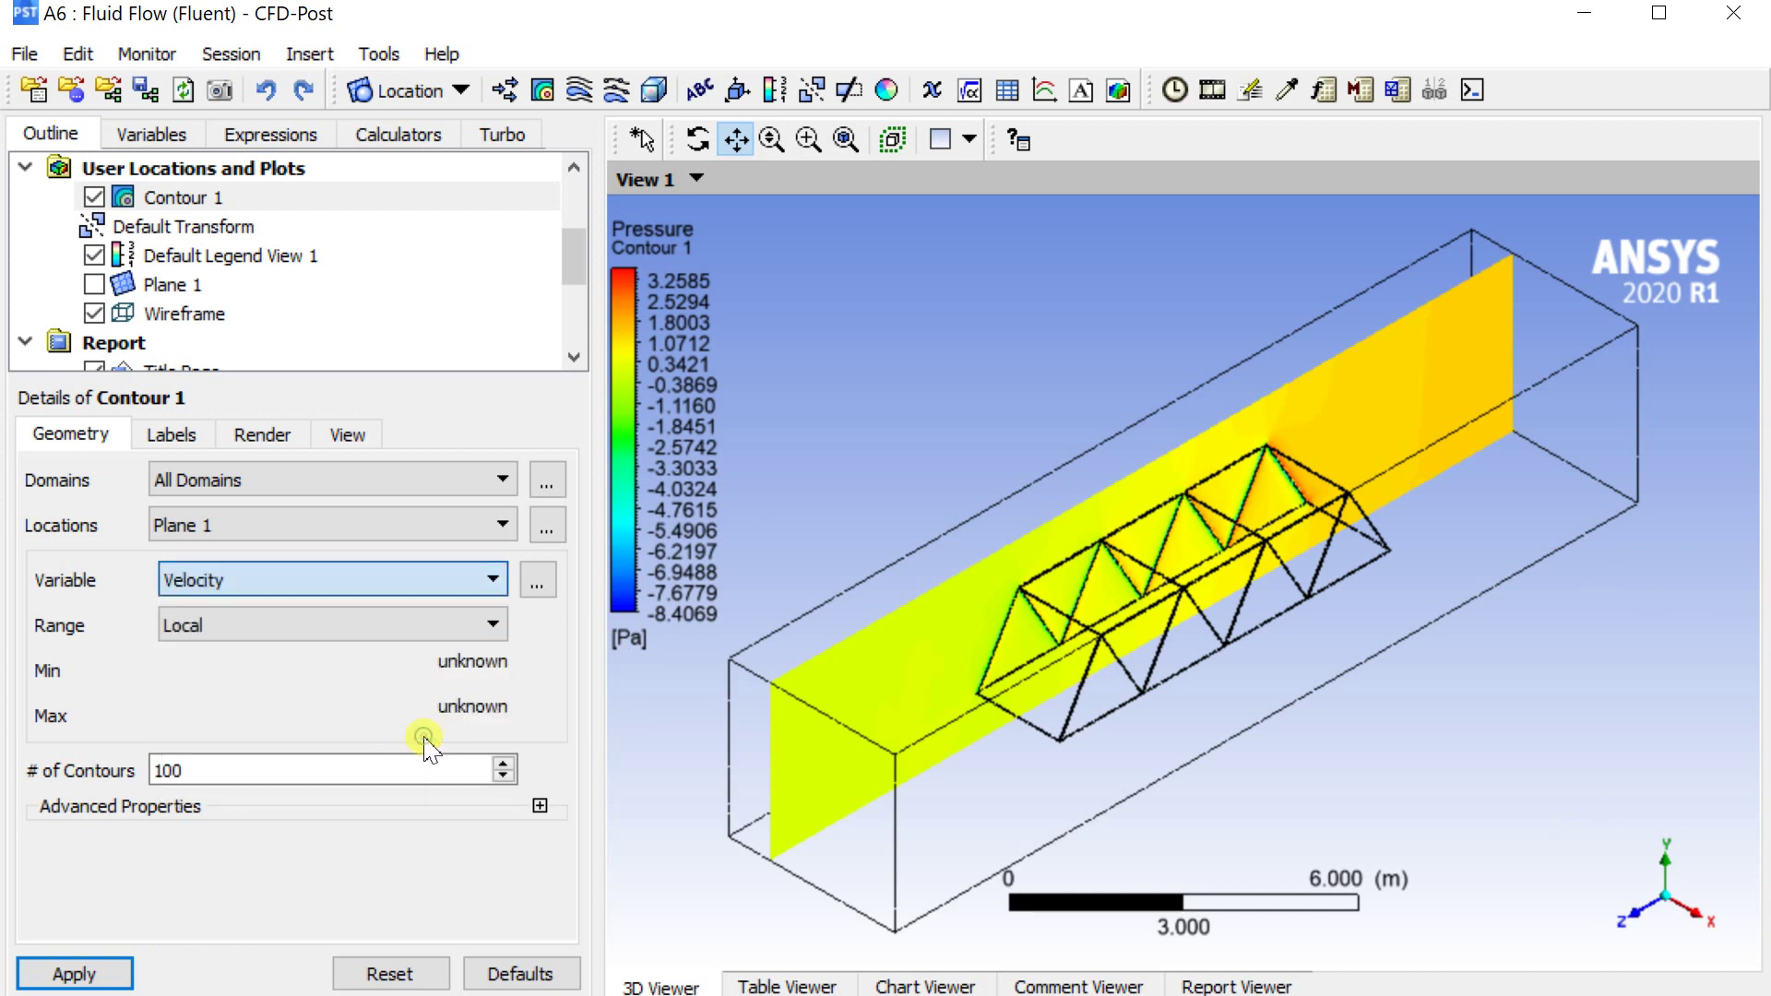
{"action": "left_click", "coordinate": [73, 972]}
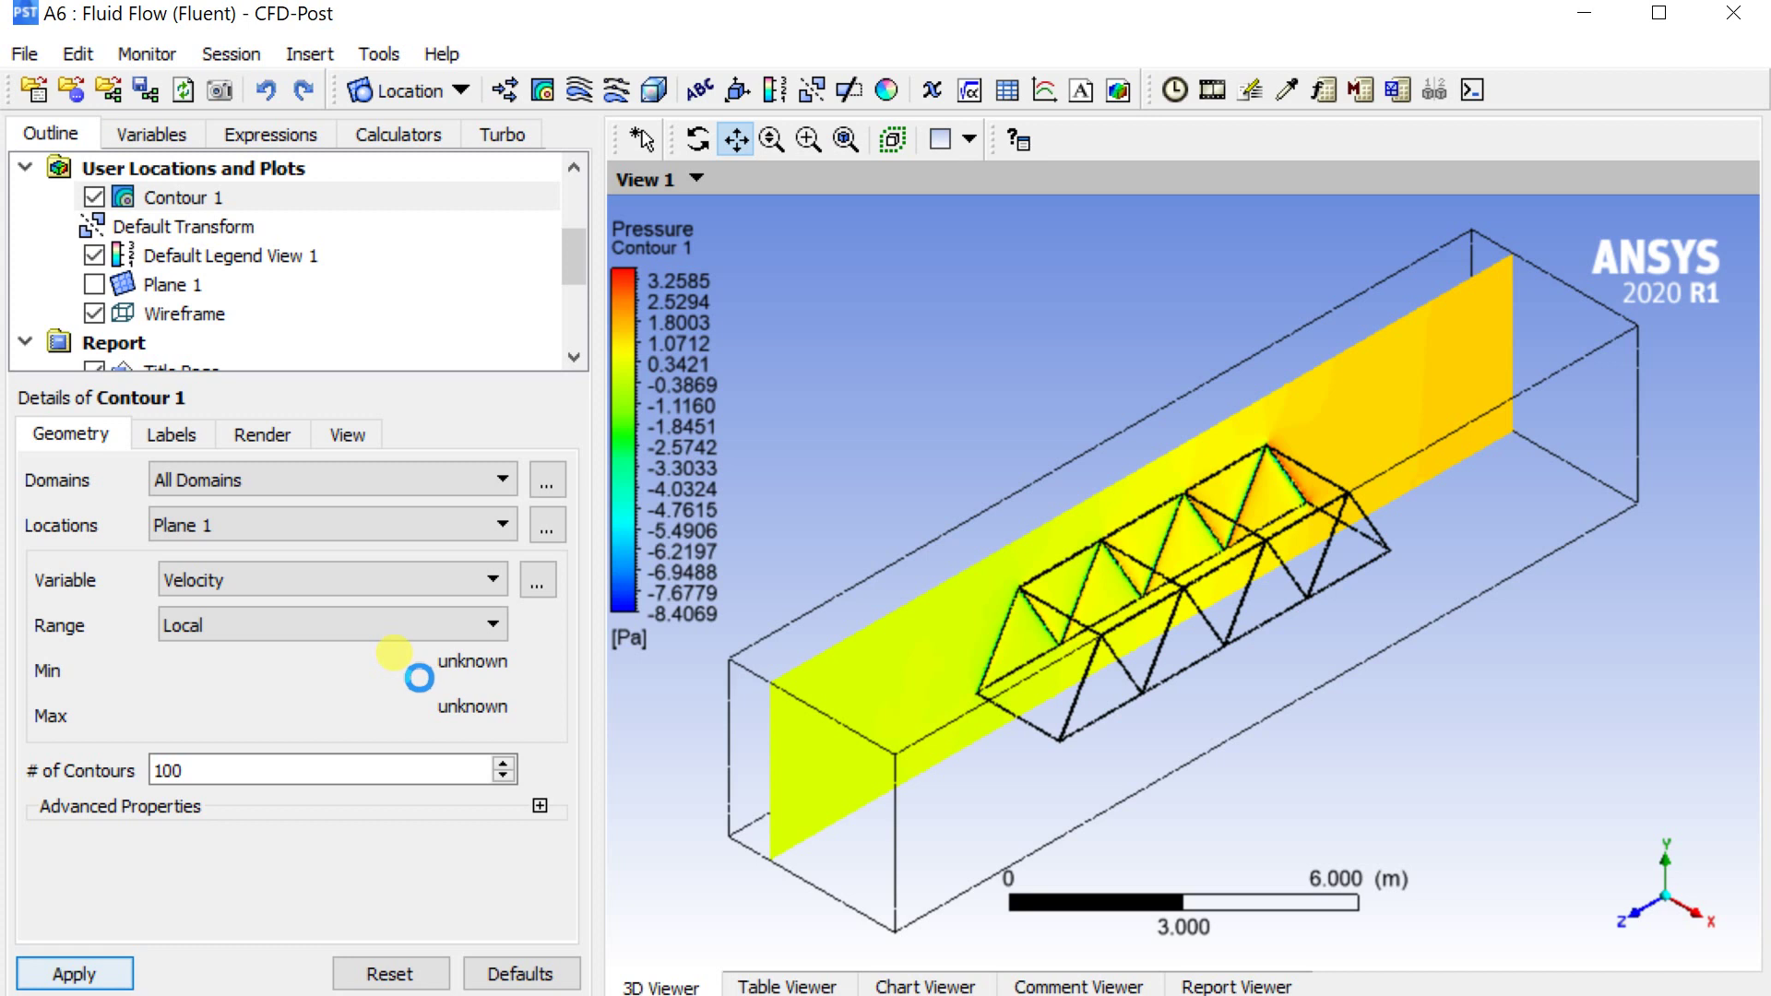
- Scale the velocity contour to the Global range (0 to 4.71909 m/s) and apply it
{"action": "left_click", "coordinate": [459, 632]}
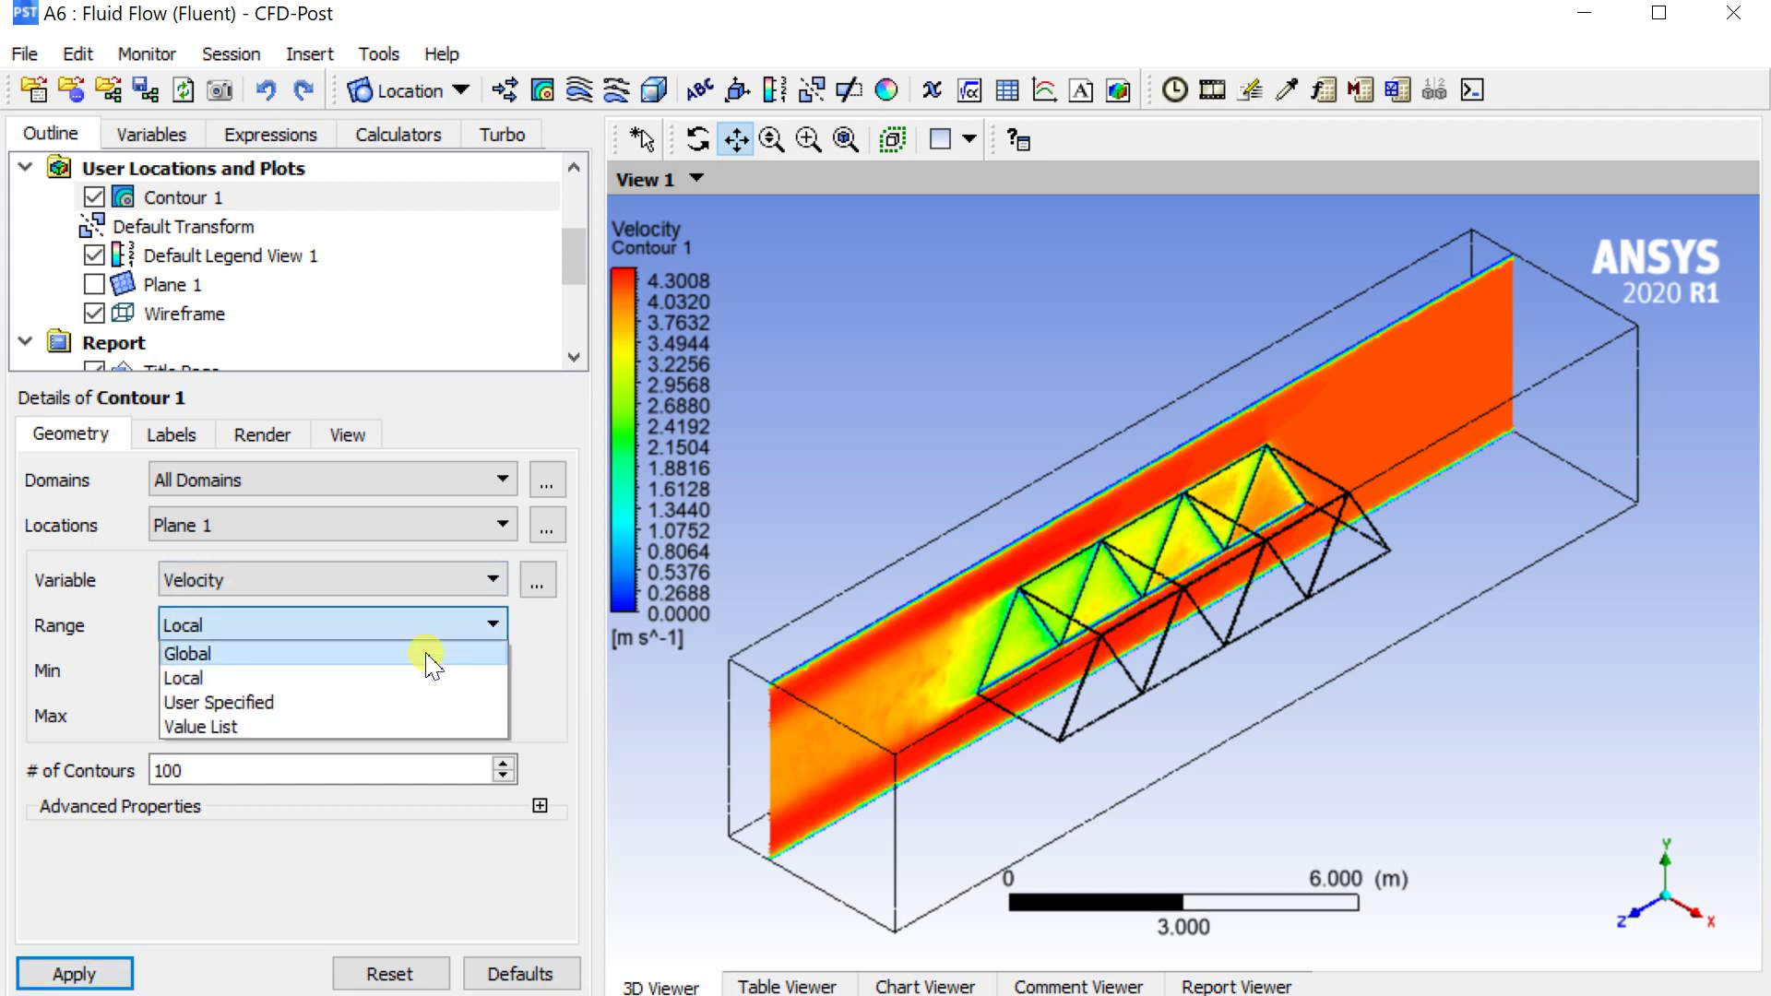
{"action": "left_click", "coordinate": [429, 653]}
{"action": "left_click", "coordinate": [119, 974]}
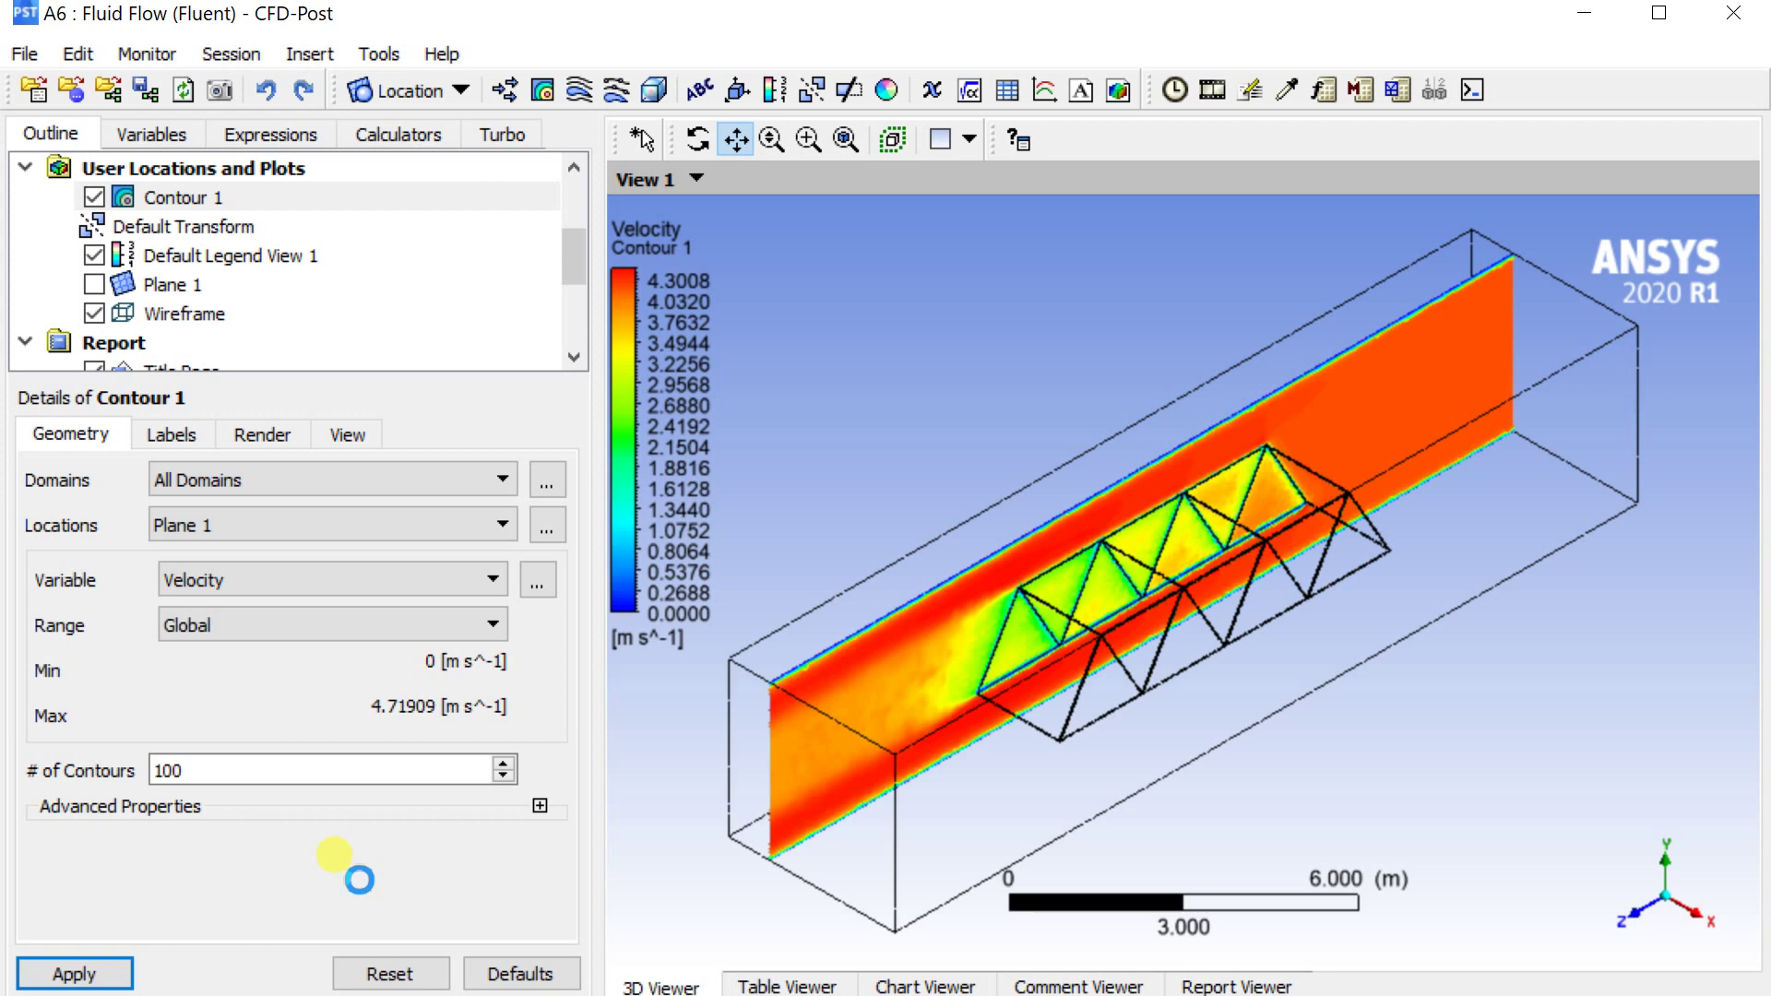
{"action": "left_click", "coordinate": [1211, 92]}
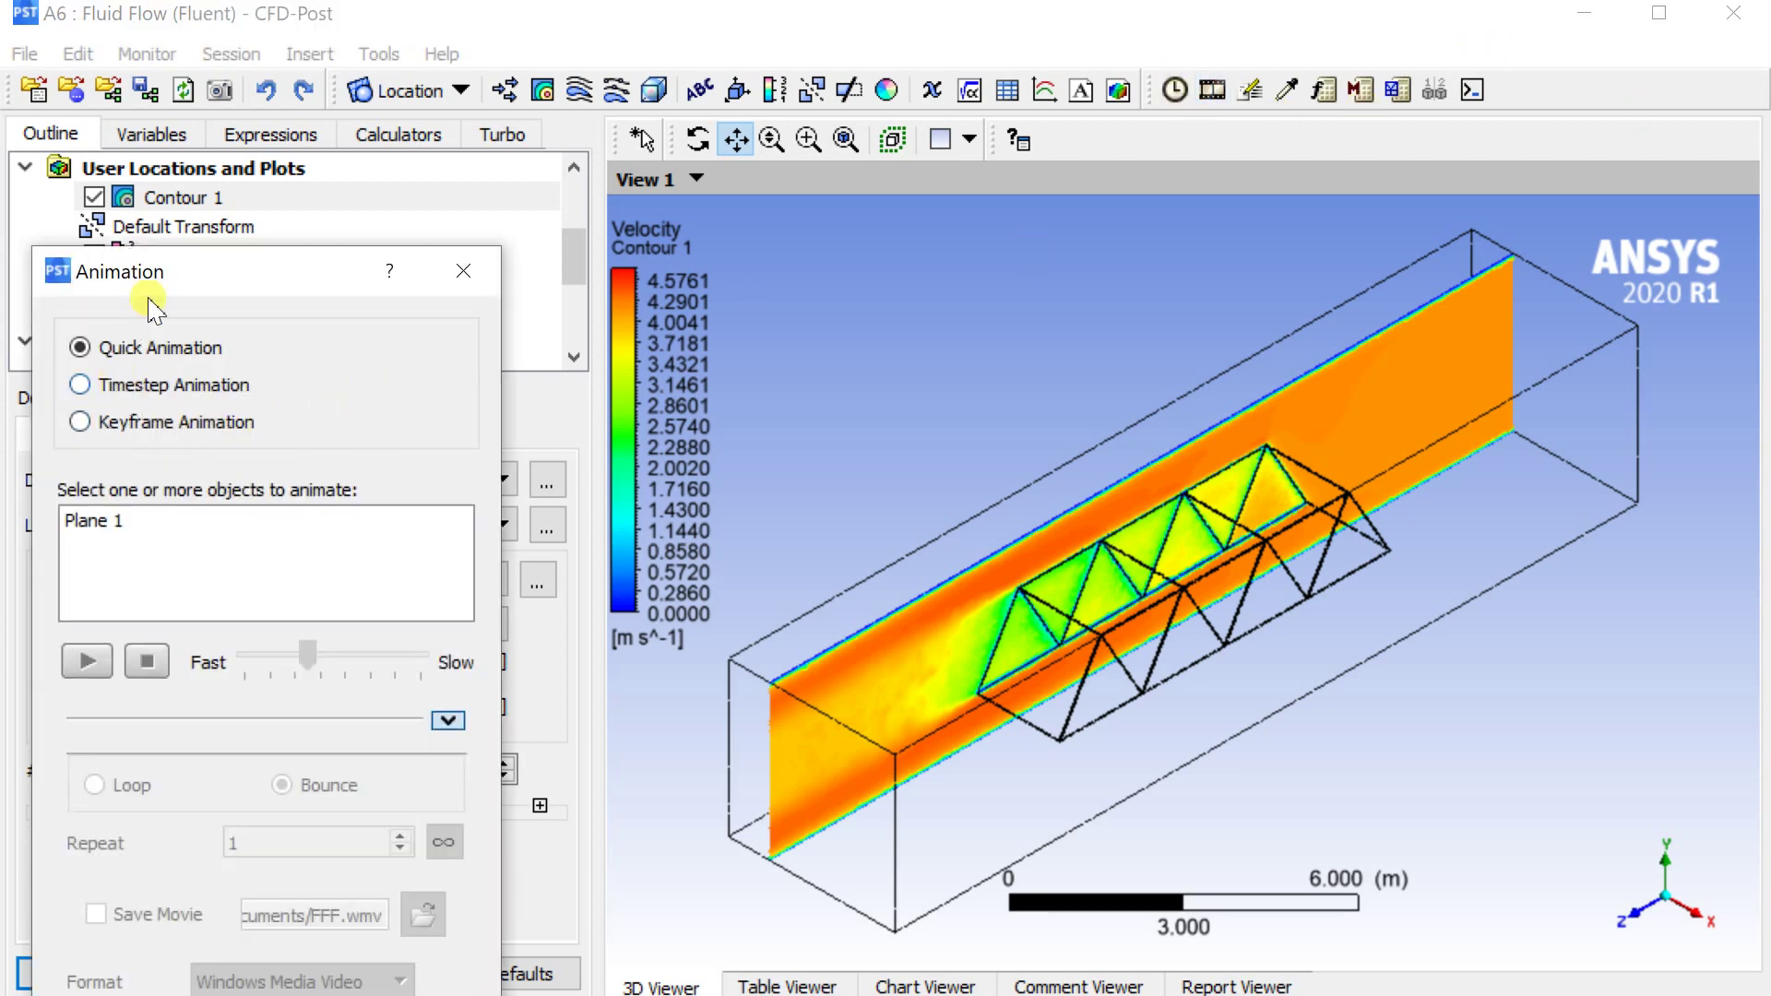
- Choose Plane 1 for the quick animation and slow its speed toward Slow
{"action": "left_click_drag", "start_coordinate": [150, 298], "coordinate": [206, 168]}
{"action": "left_click", "coordinate": [166, 393]}
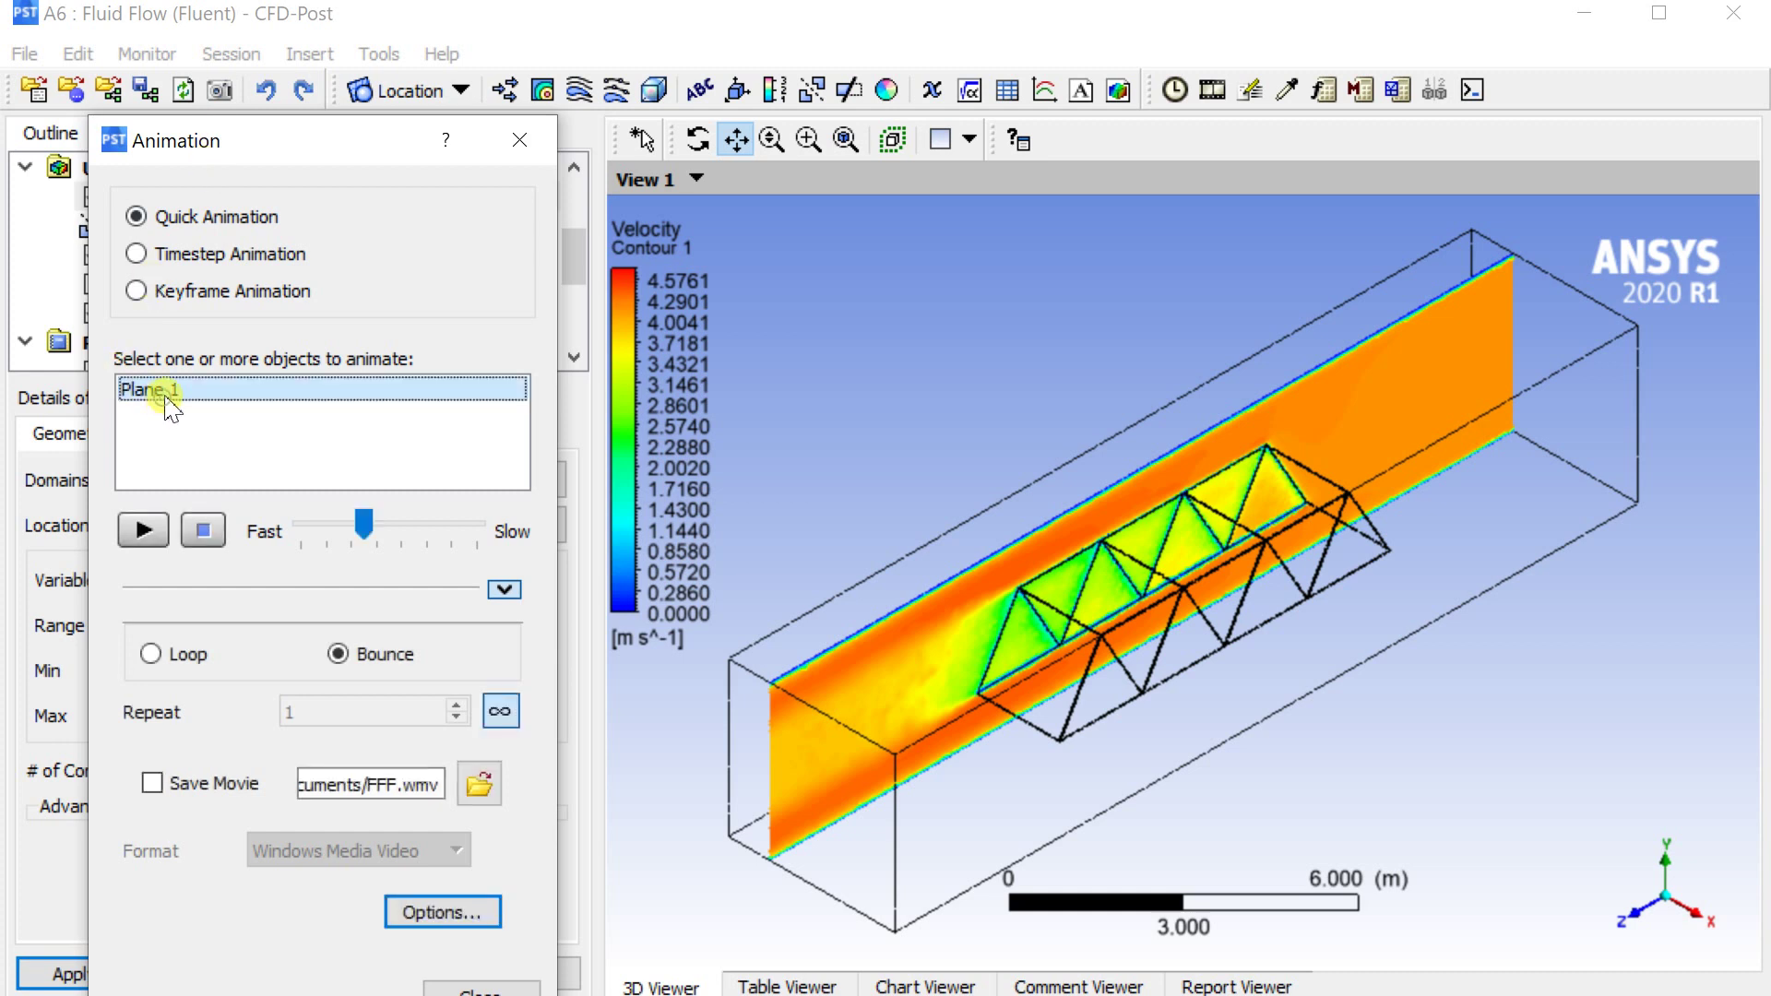
{"action": "left_click_drag", "start_coordinate": [368, 524], "coordinate": [391, 531]}
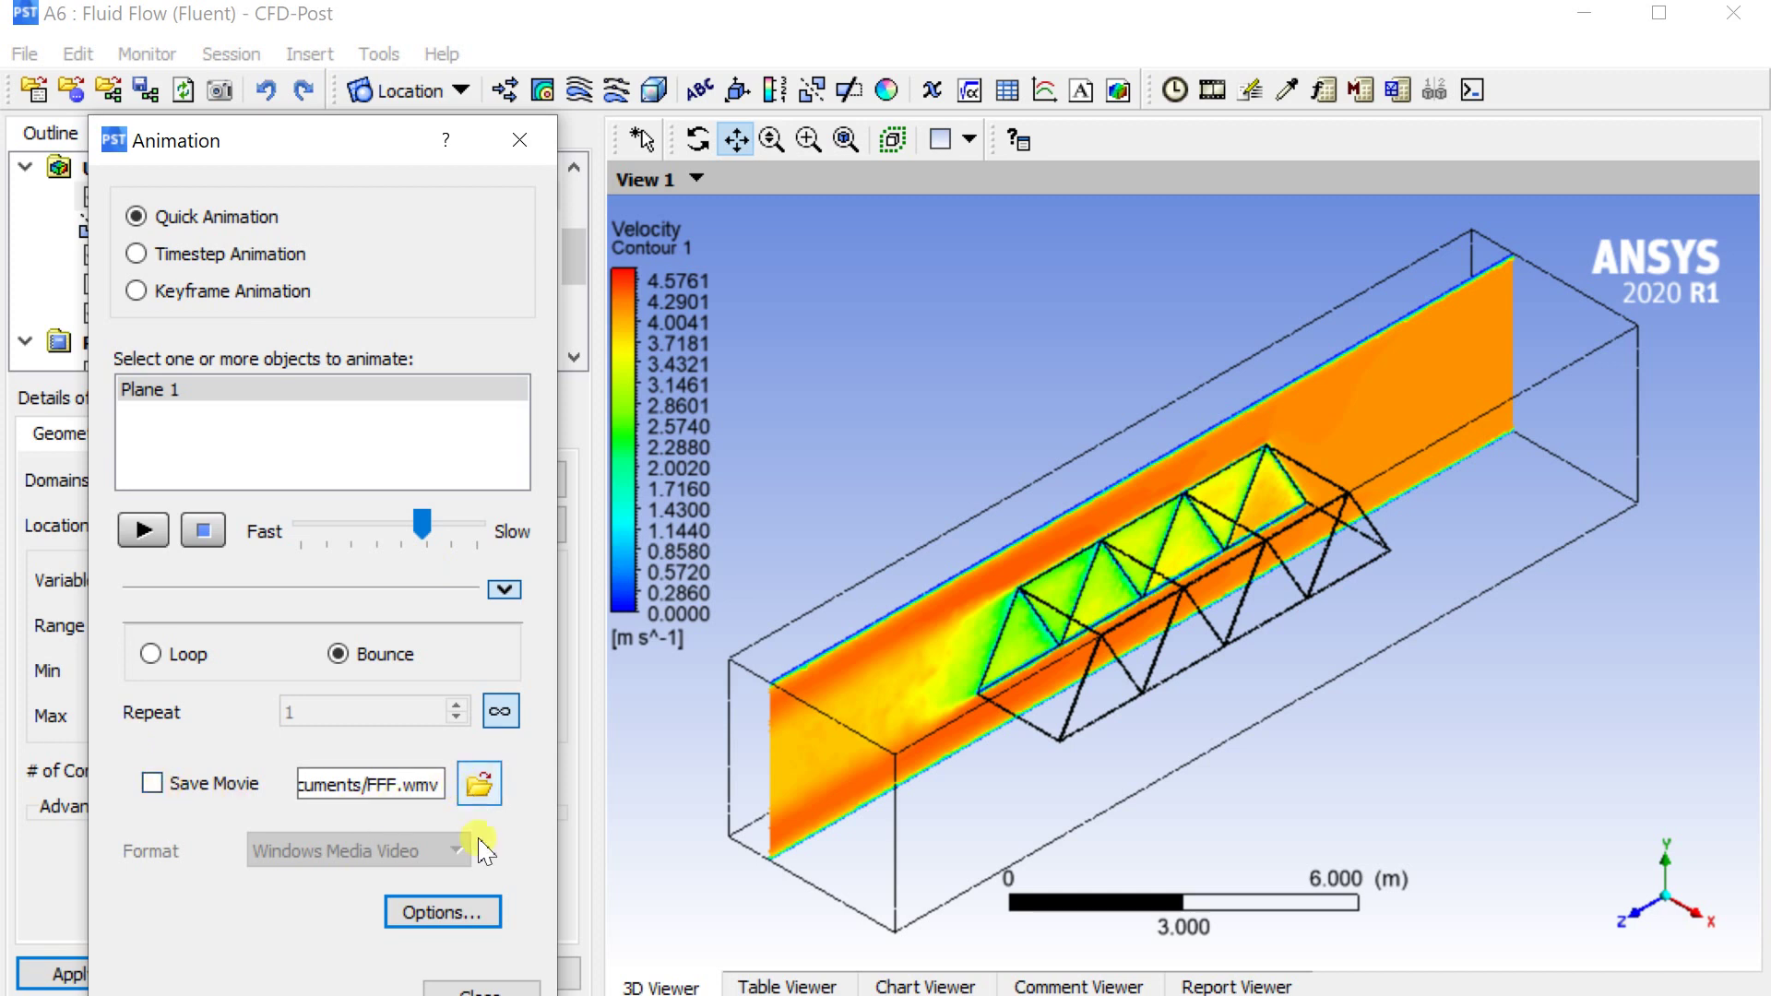
- Set animation output to HD Video 1080p, 24 fps and Highest quality, and accept
{"action": "left_click", "coordinate": [487, 913]}
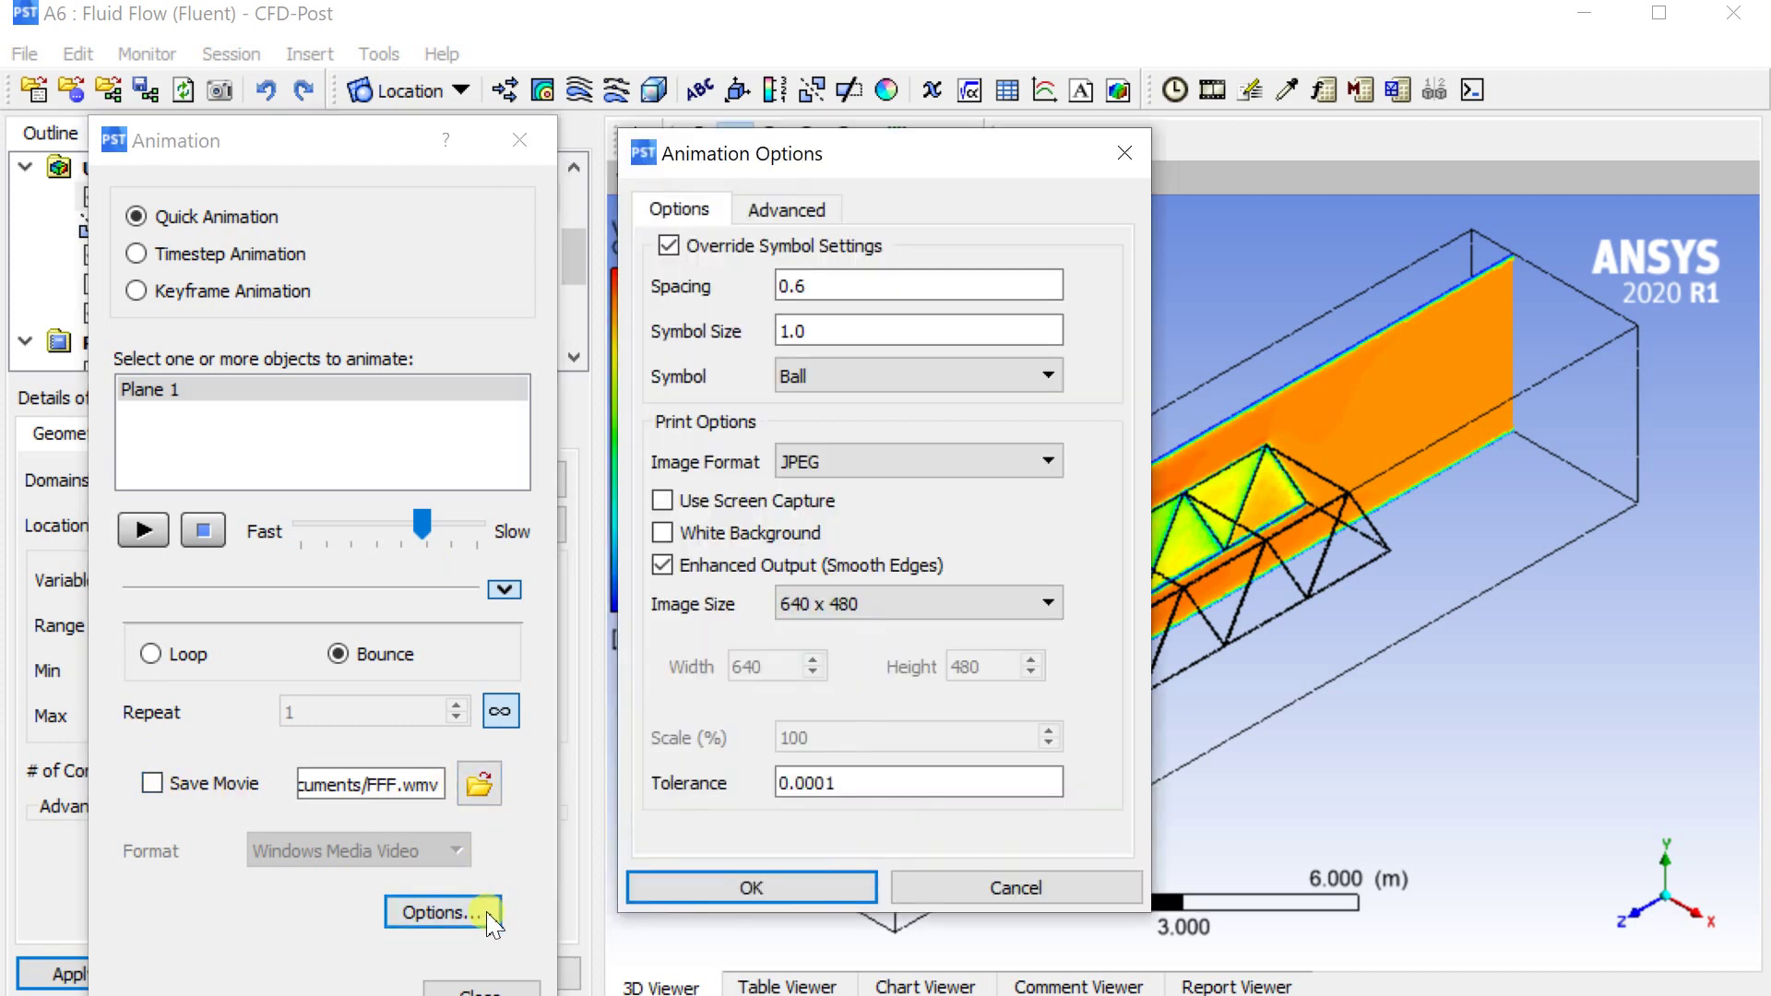
{"action": "left_click", "coordinate": [801, 604]}
{"action": "left_click", "coordinate": [816, 755]}
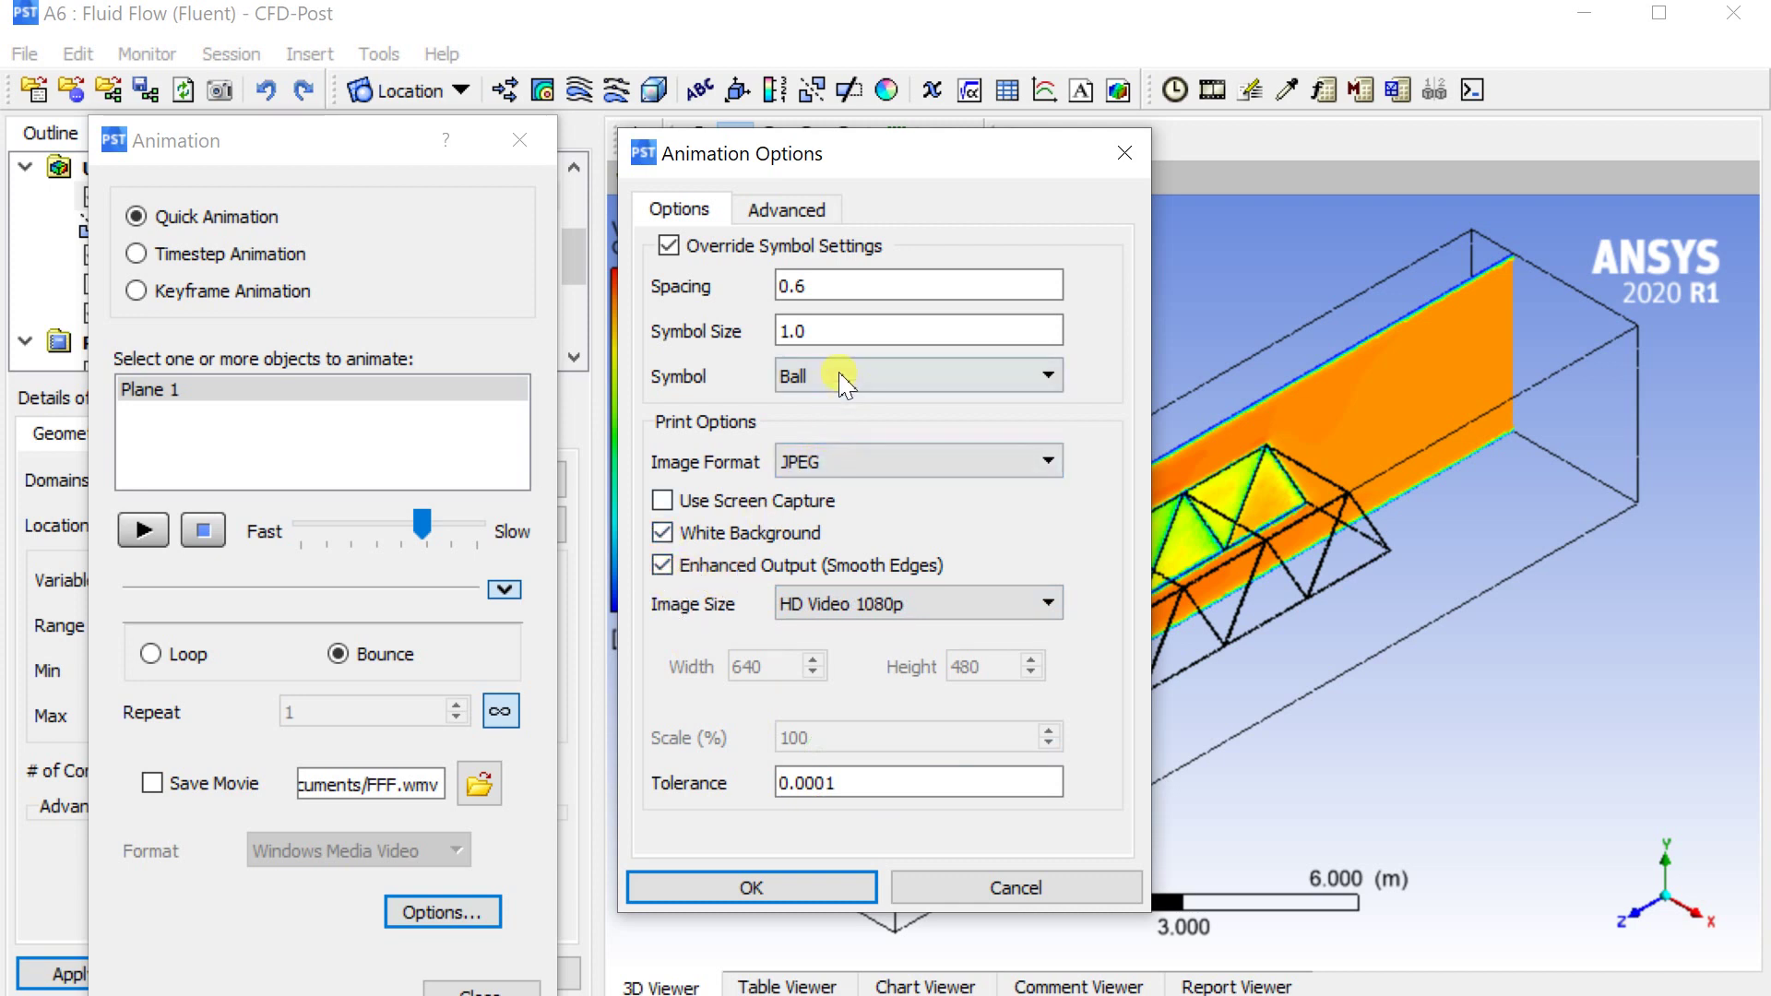
{"action": "left_click", "coordinate": [804, 212]}
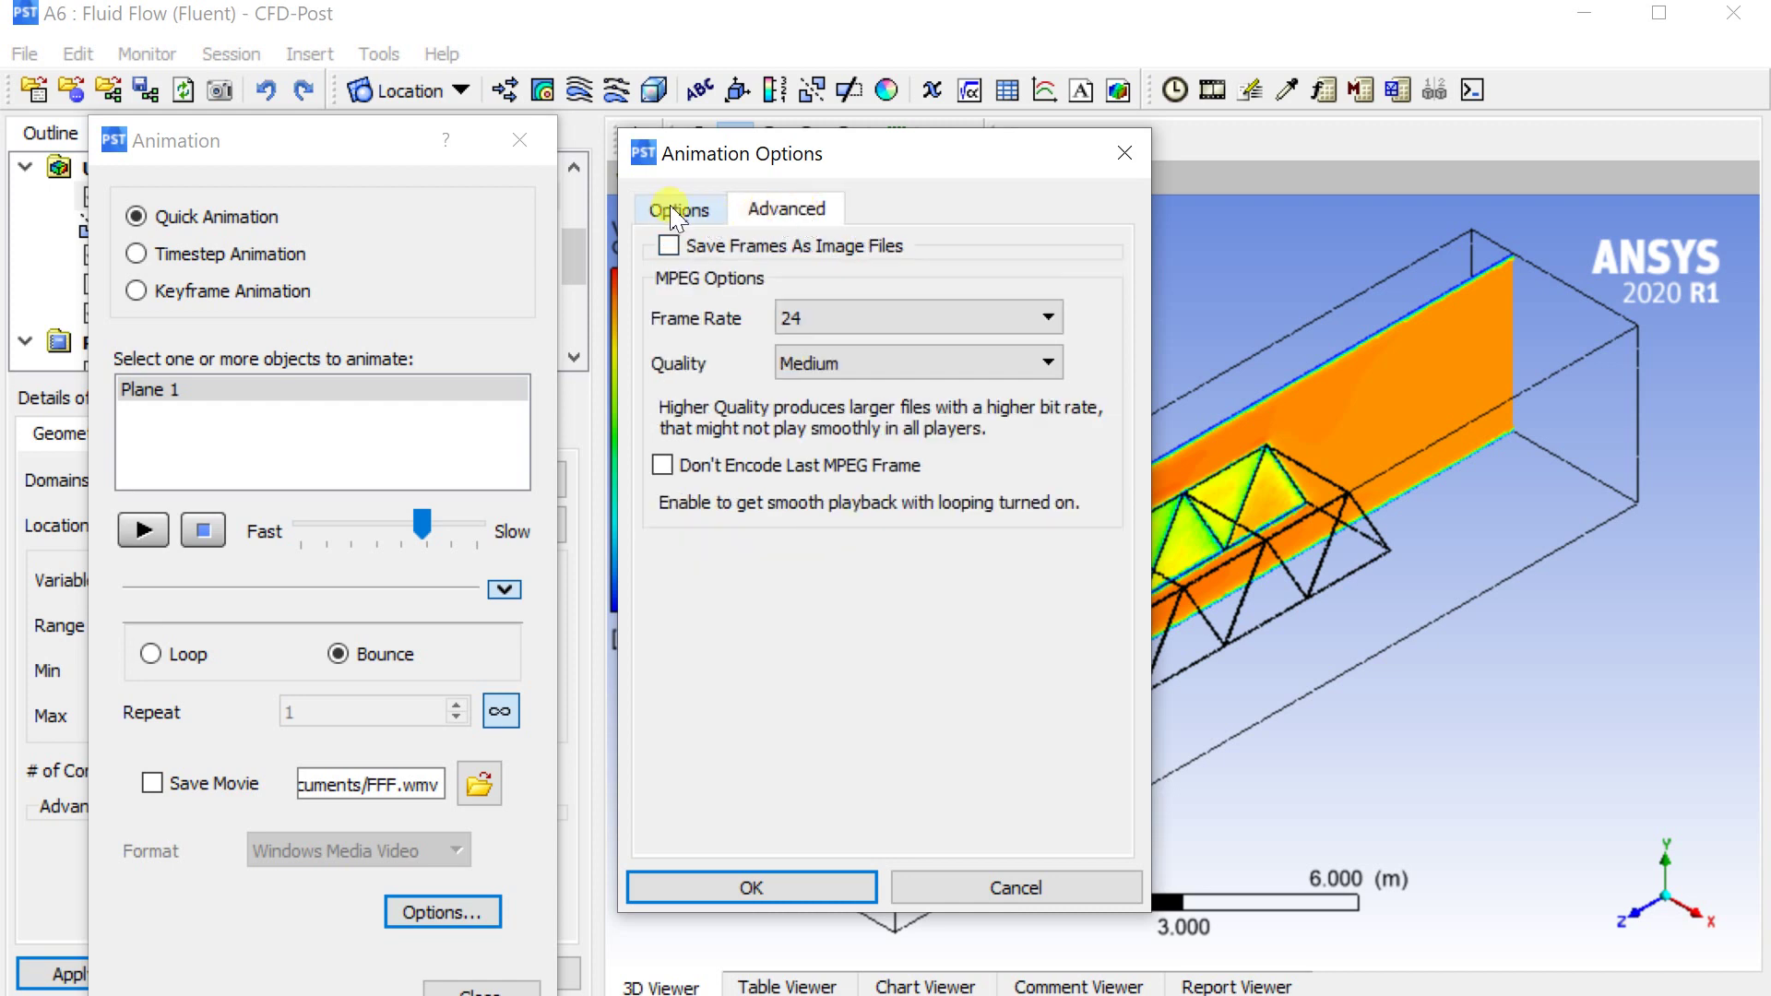
{"action": "left_click", "coordinate": [671, 210]}
{"action": "left_click", "coordinate": [763, 210]}
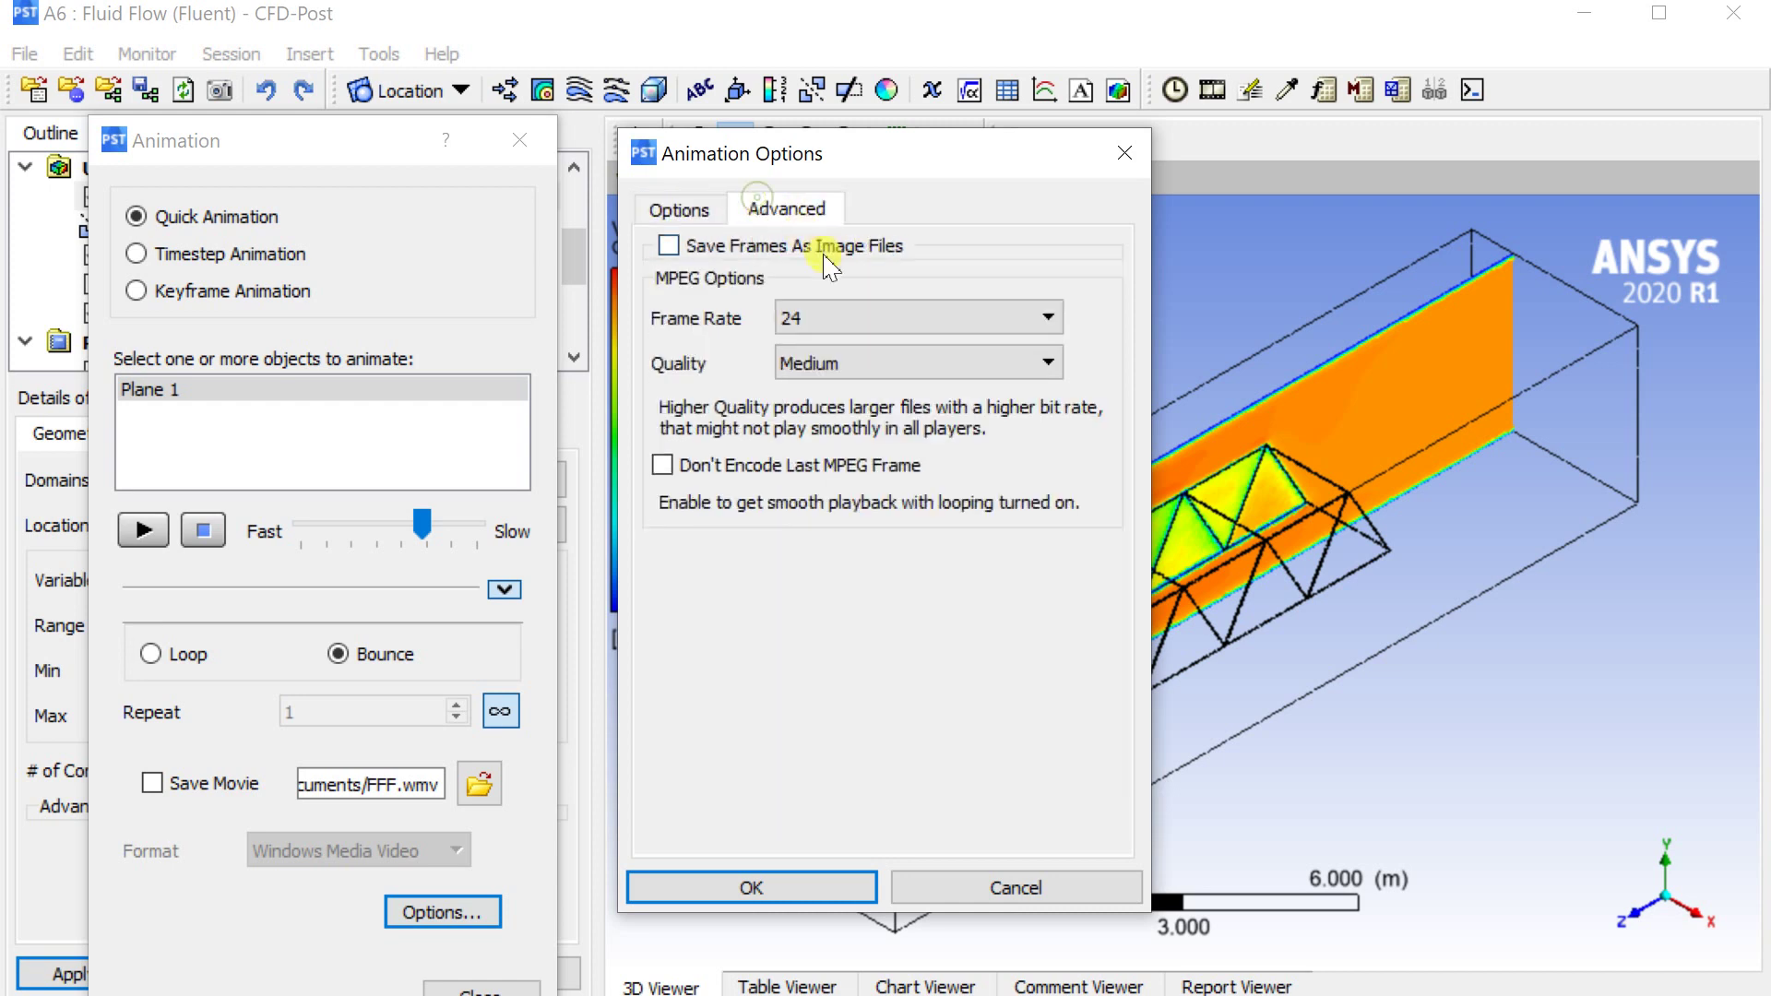
{"action": "left_click", "coordinate": [818, 319]}
{"action": "left_click", "coordinate": [804, 319]}
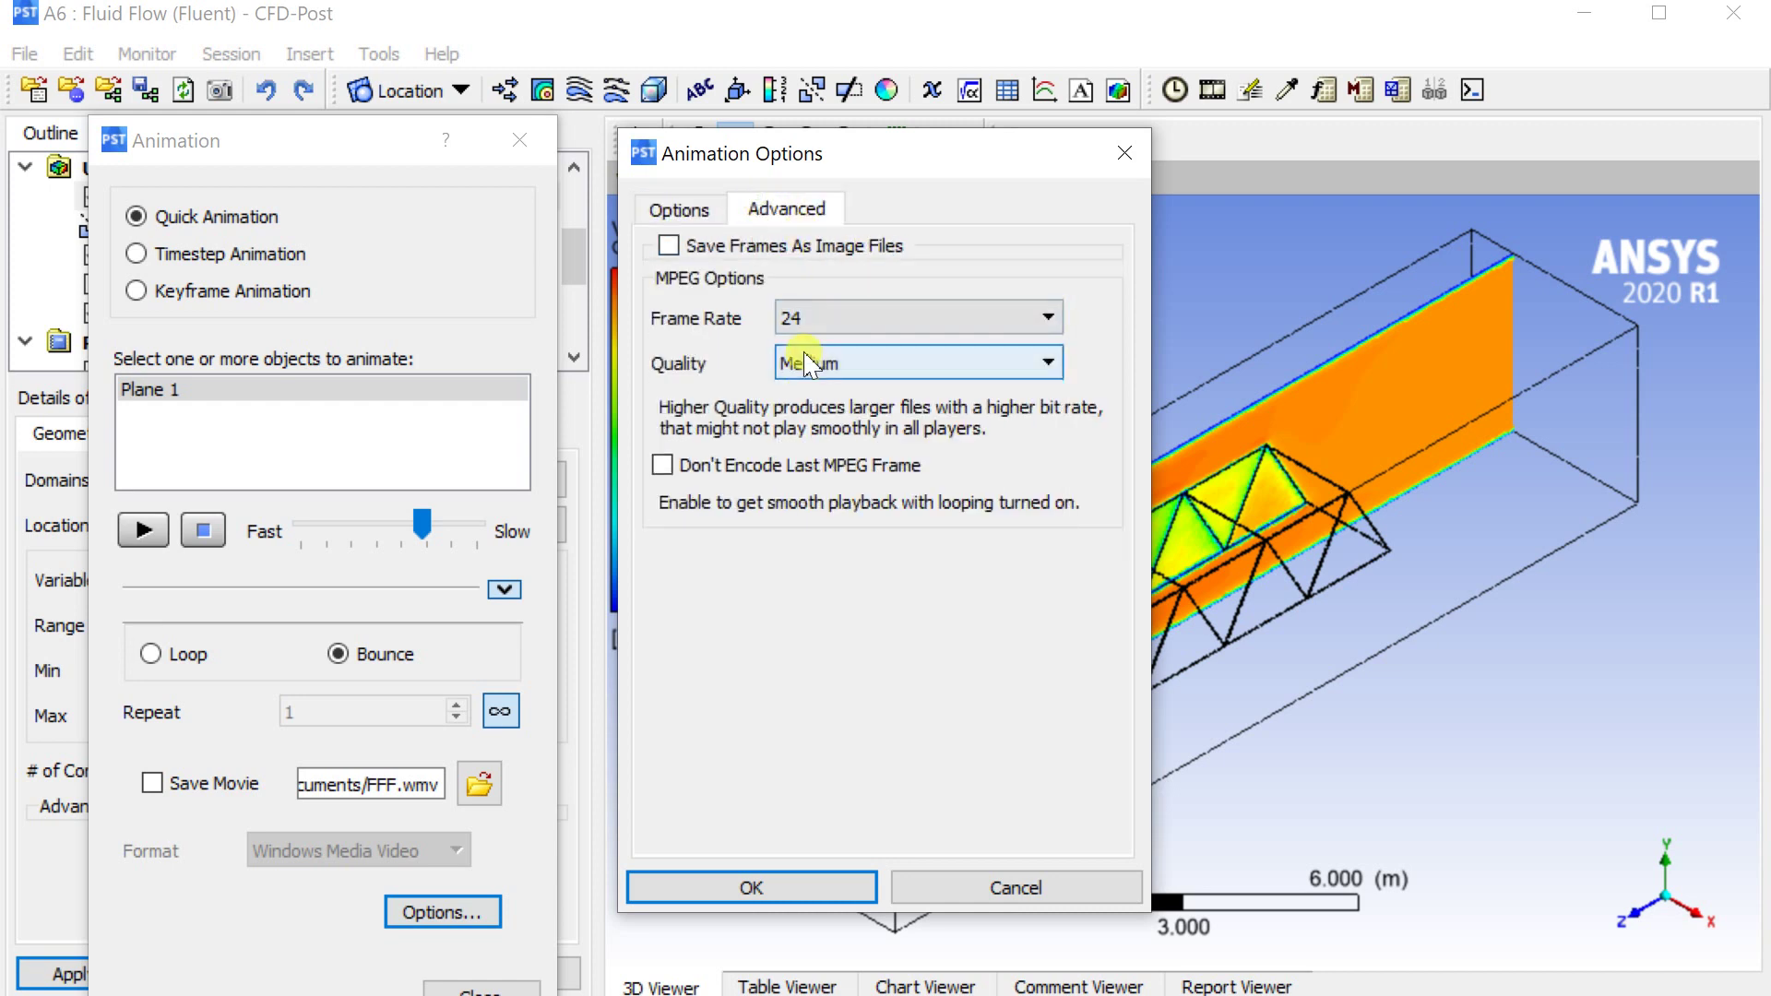
{"action": "left_click", "coordinate": [801, 363]}
{"action": "left_click", "coordinate": [804, 393]}
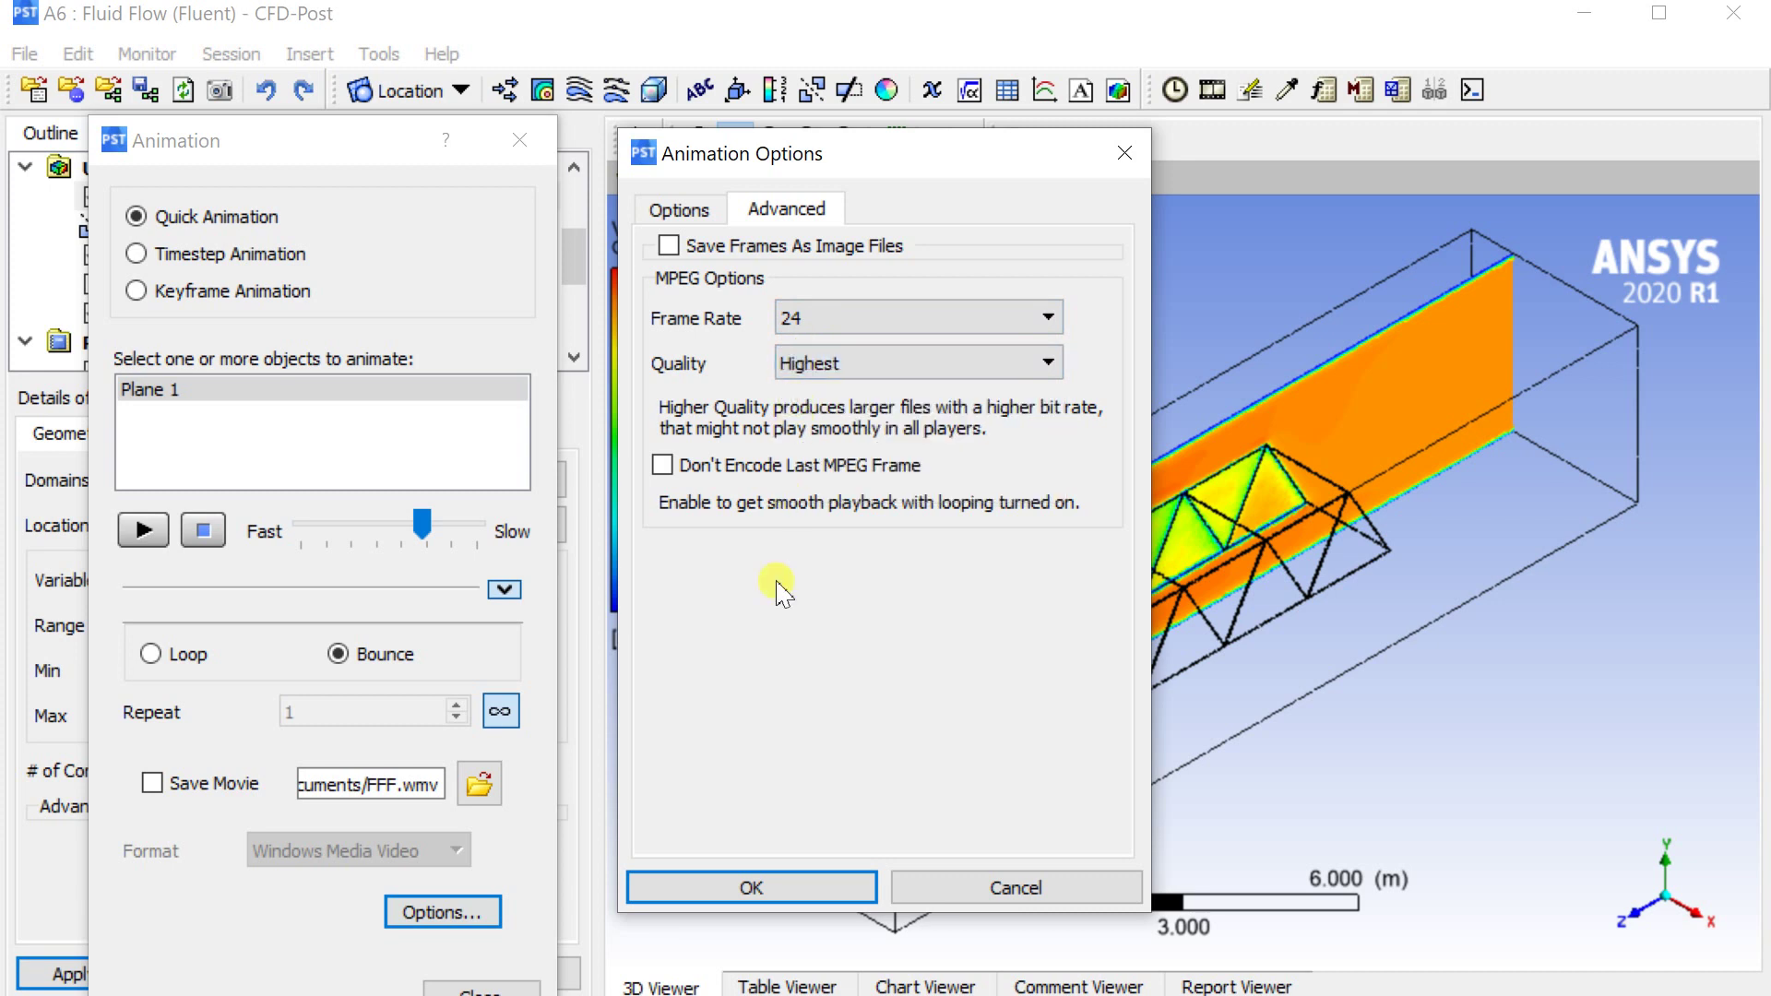
{"action": "left_click", "coordinate": [752, 885]}
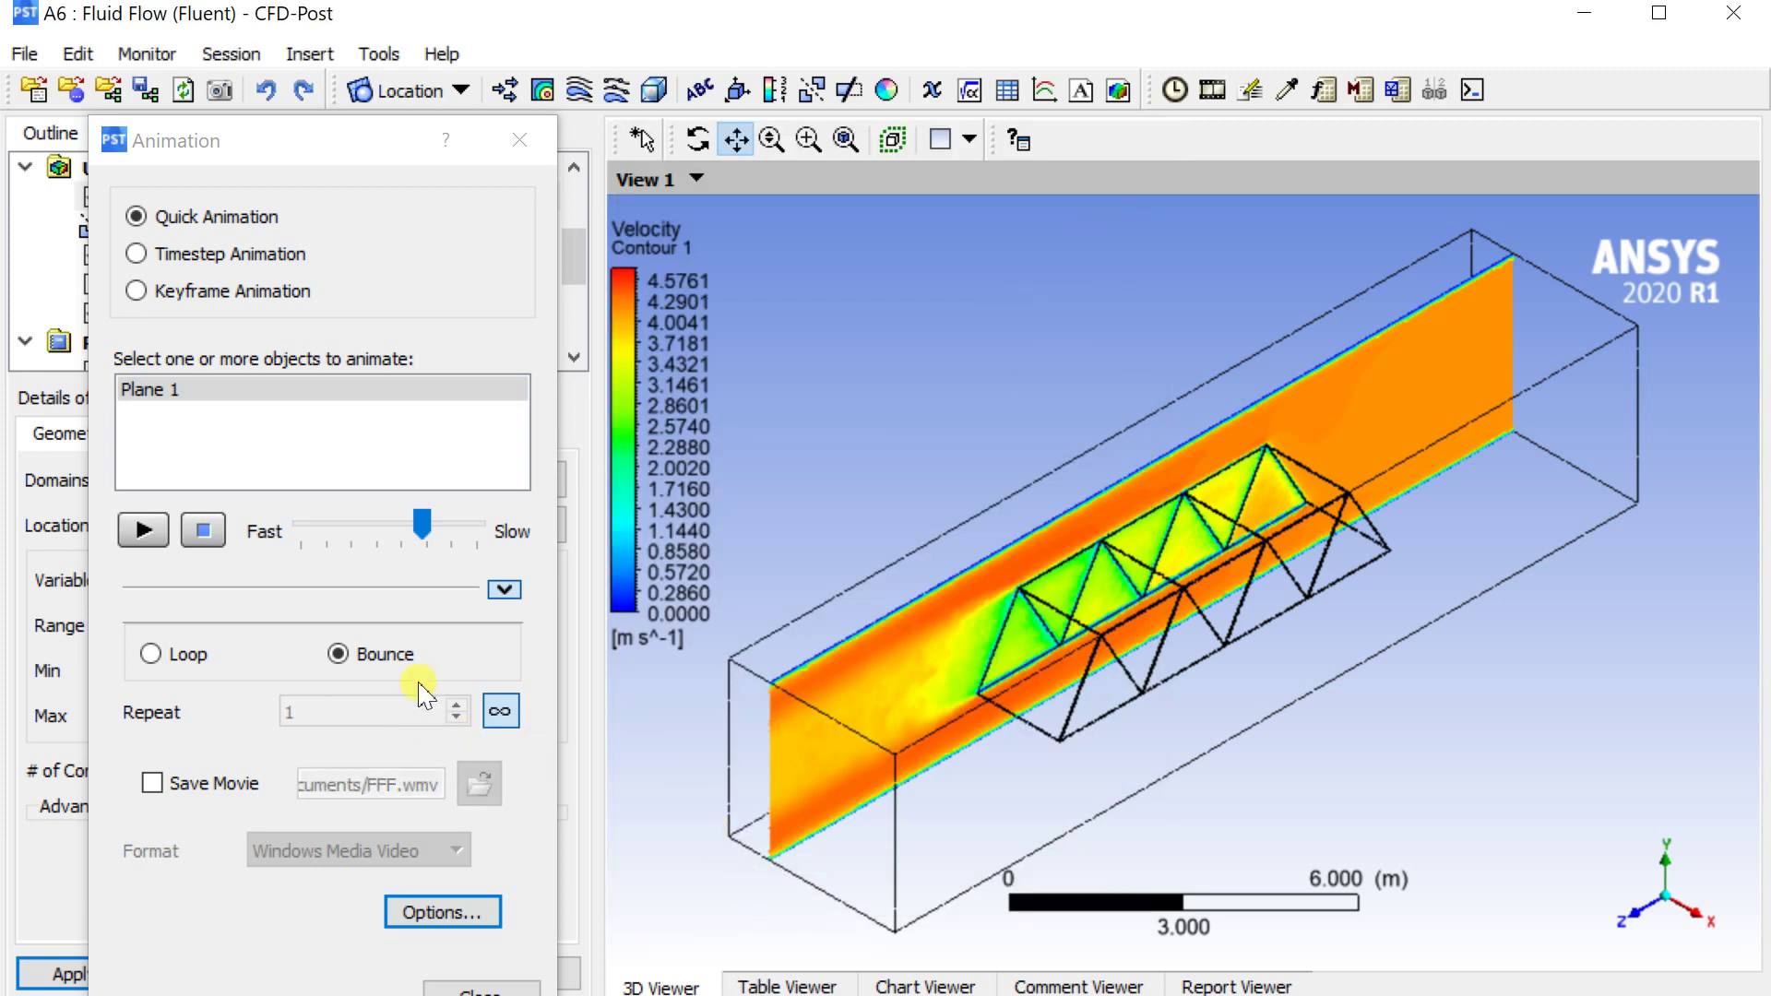
- Save the animation as MPEG4 movie E:/FF111F.mp4, turn off repeat forever, and play it
{"action": "left_click", "coordinate": [180, 793]}
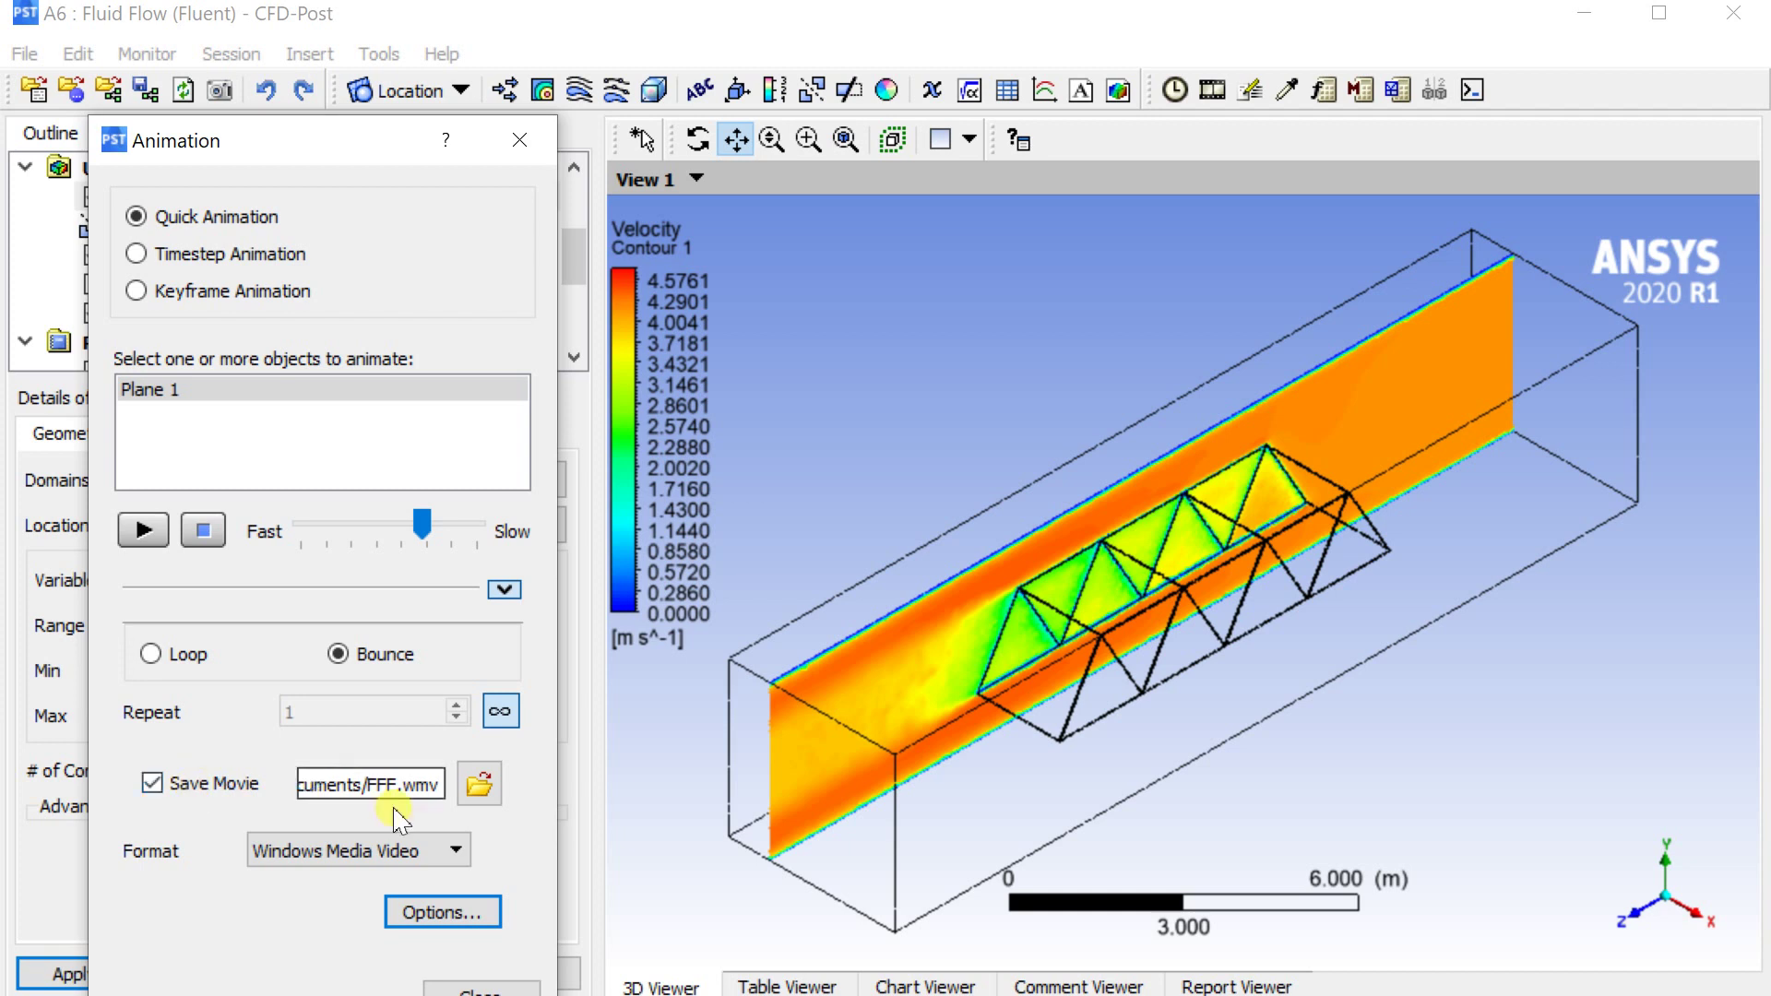
{"action": "left_click", "coordinate": [480, 786]}
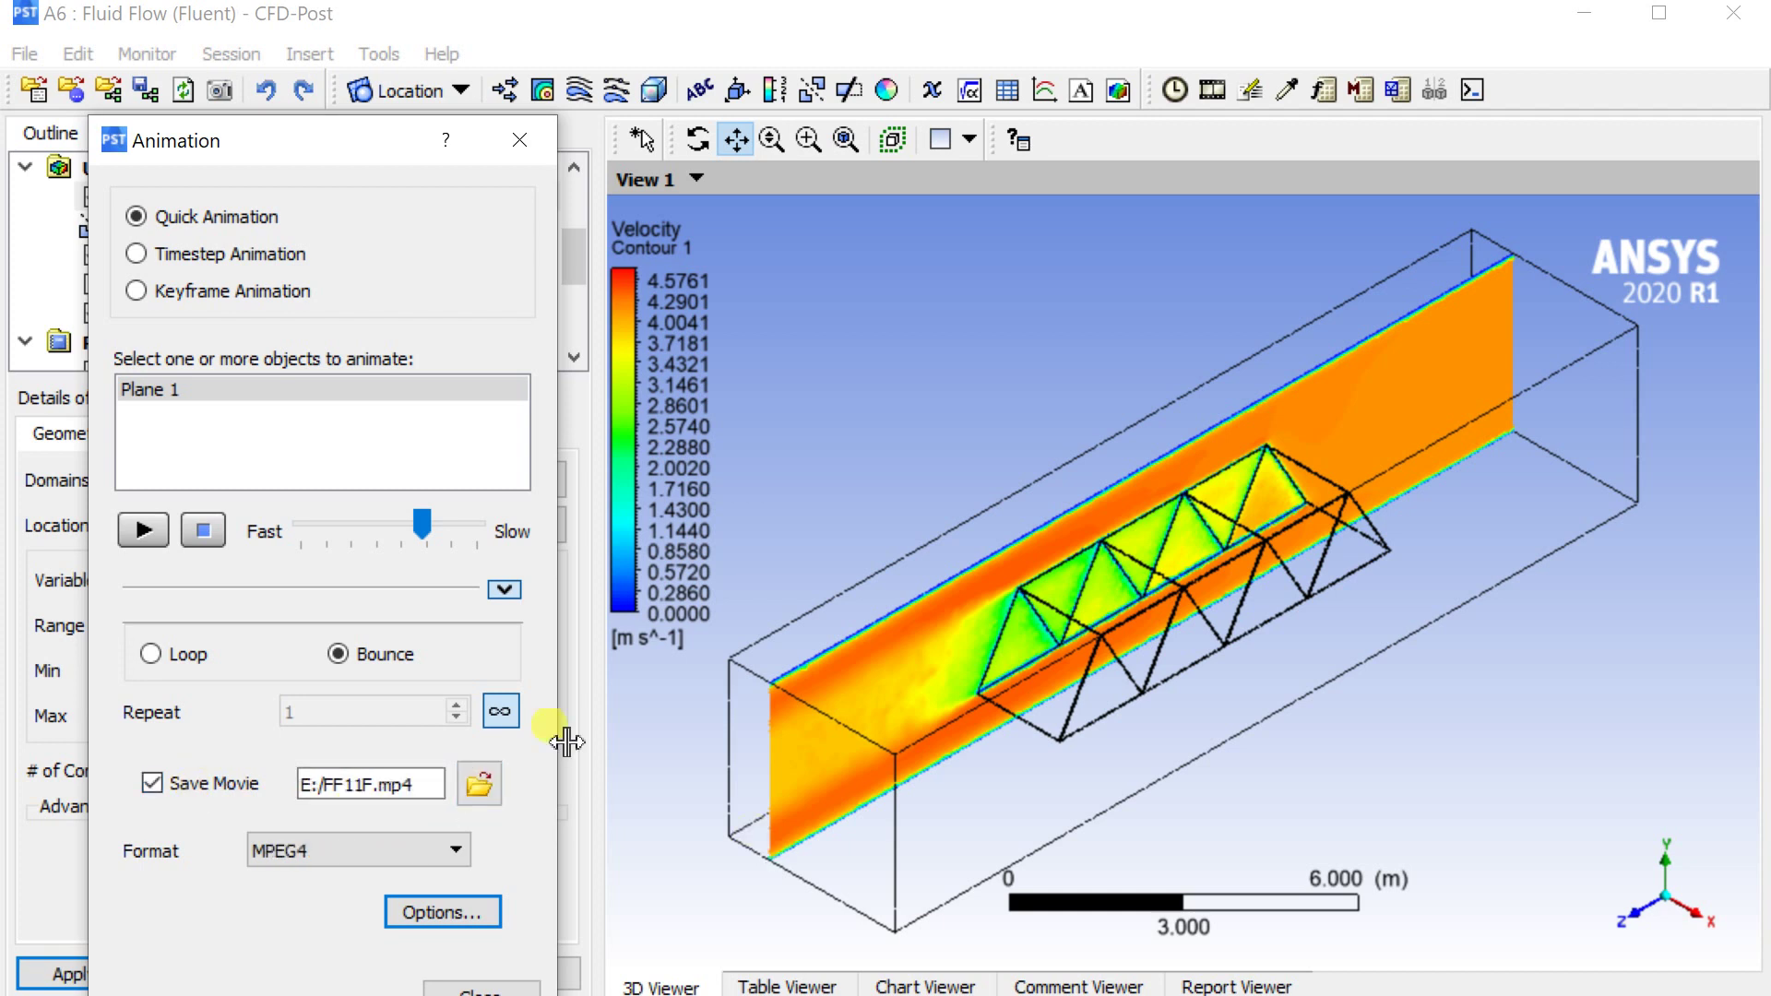
{"action": "left_click", "coordinate": [138, 532]}
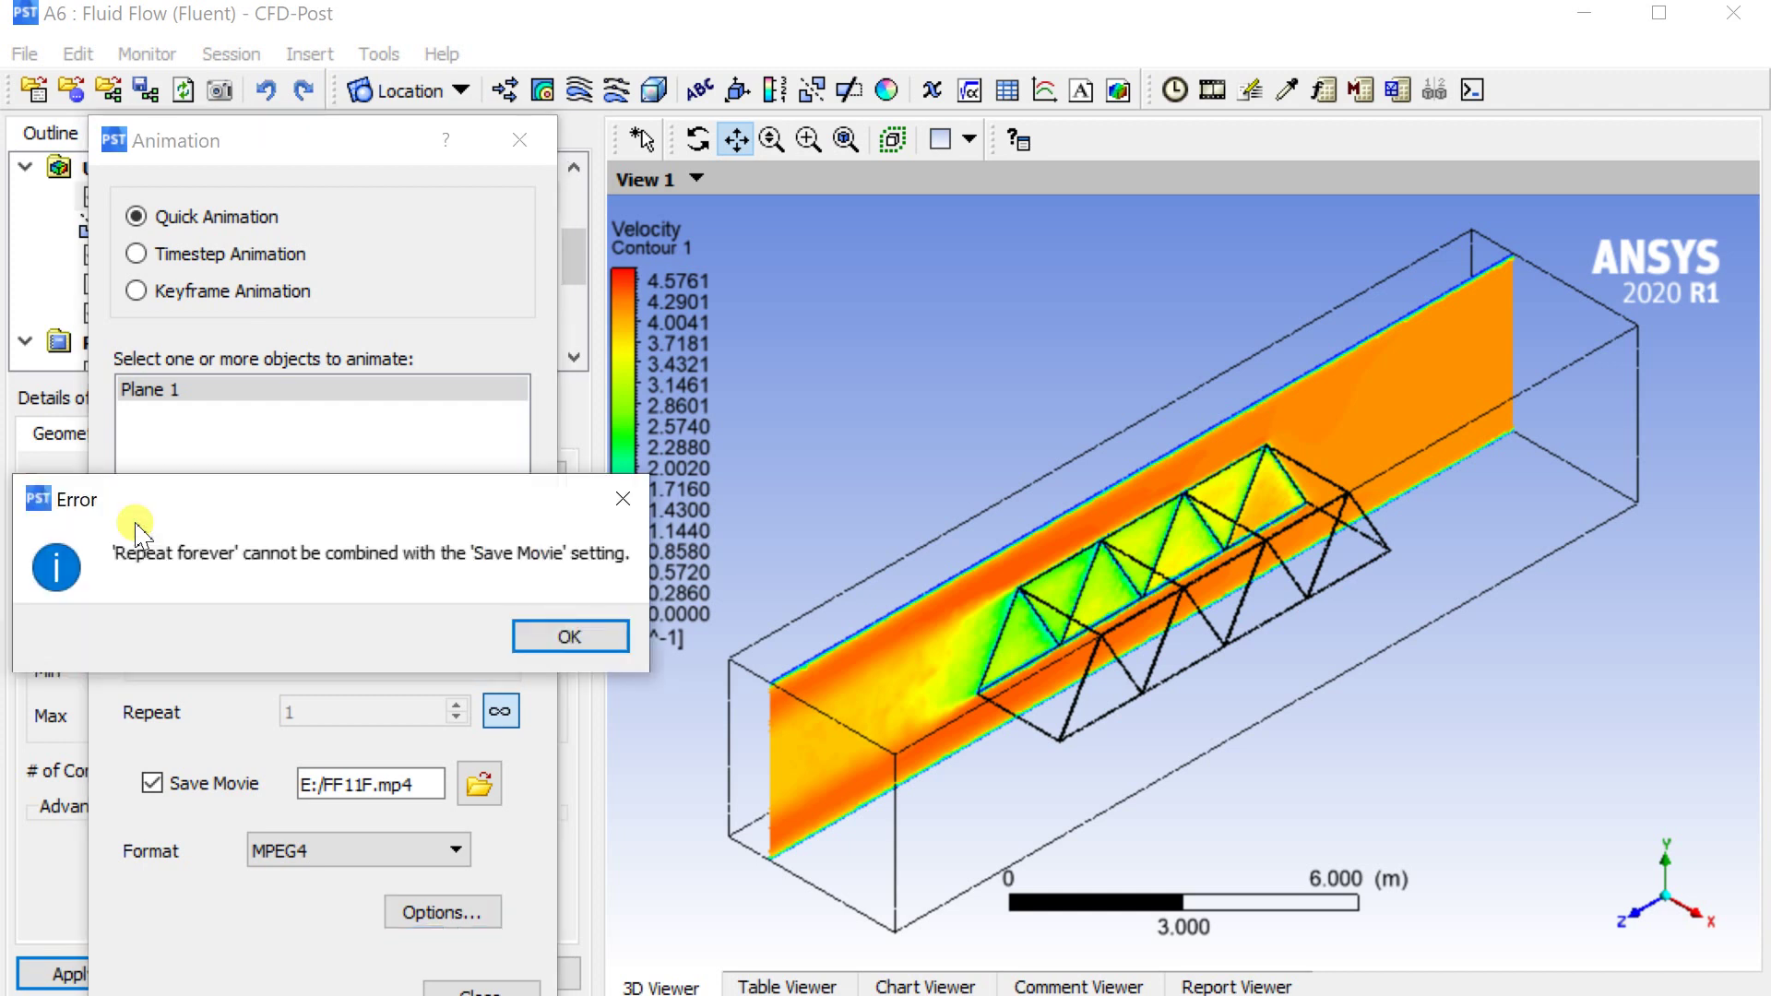
{"action": "left_click", "coordinate": [529, 636]}
{"action": "left_click", "coordinate": [501, 713]}
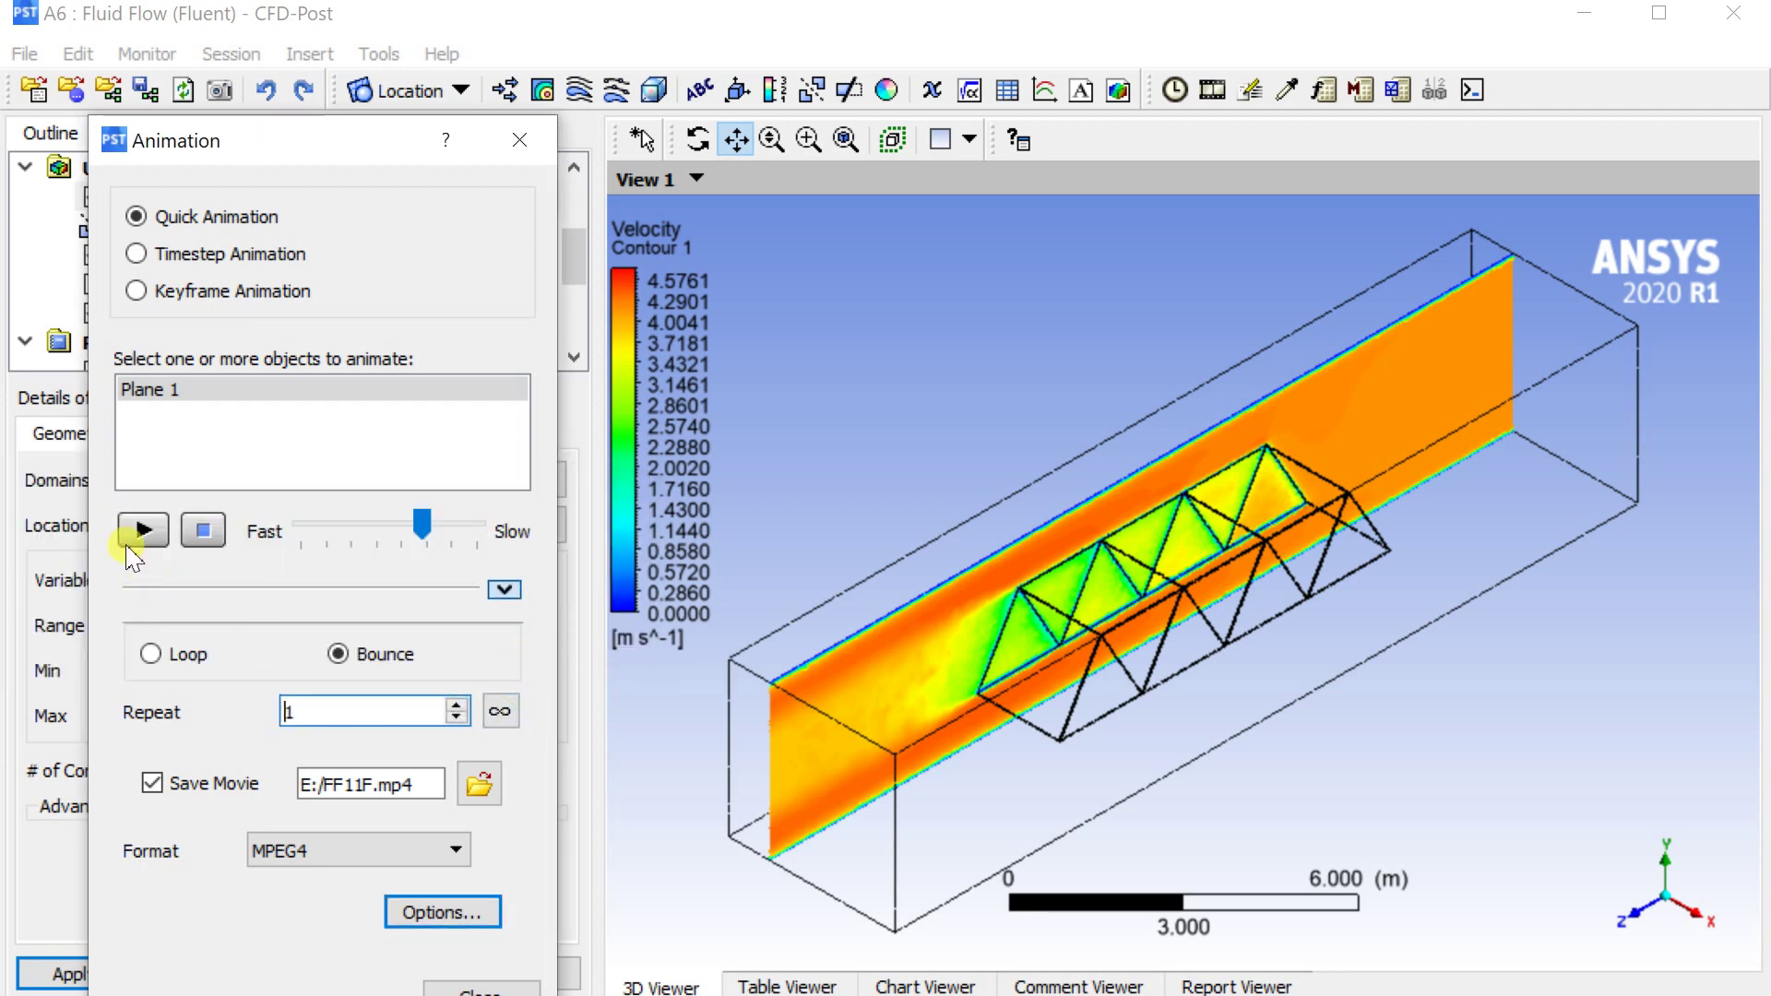
{"action": "left_click", "coordinate": [143, 532]}
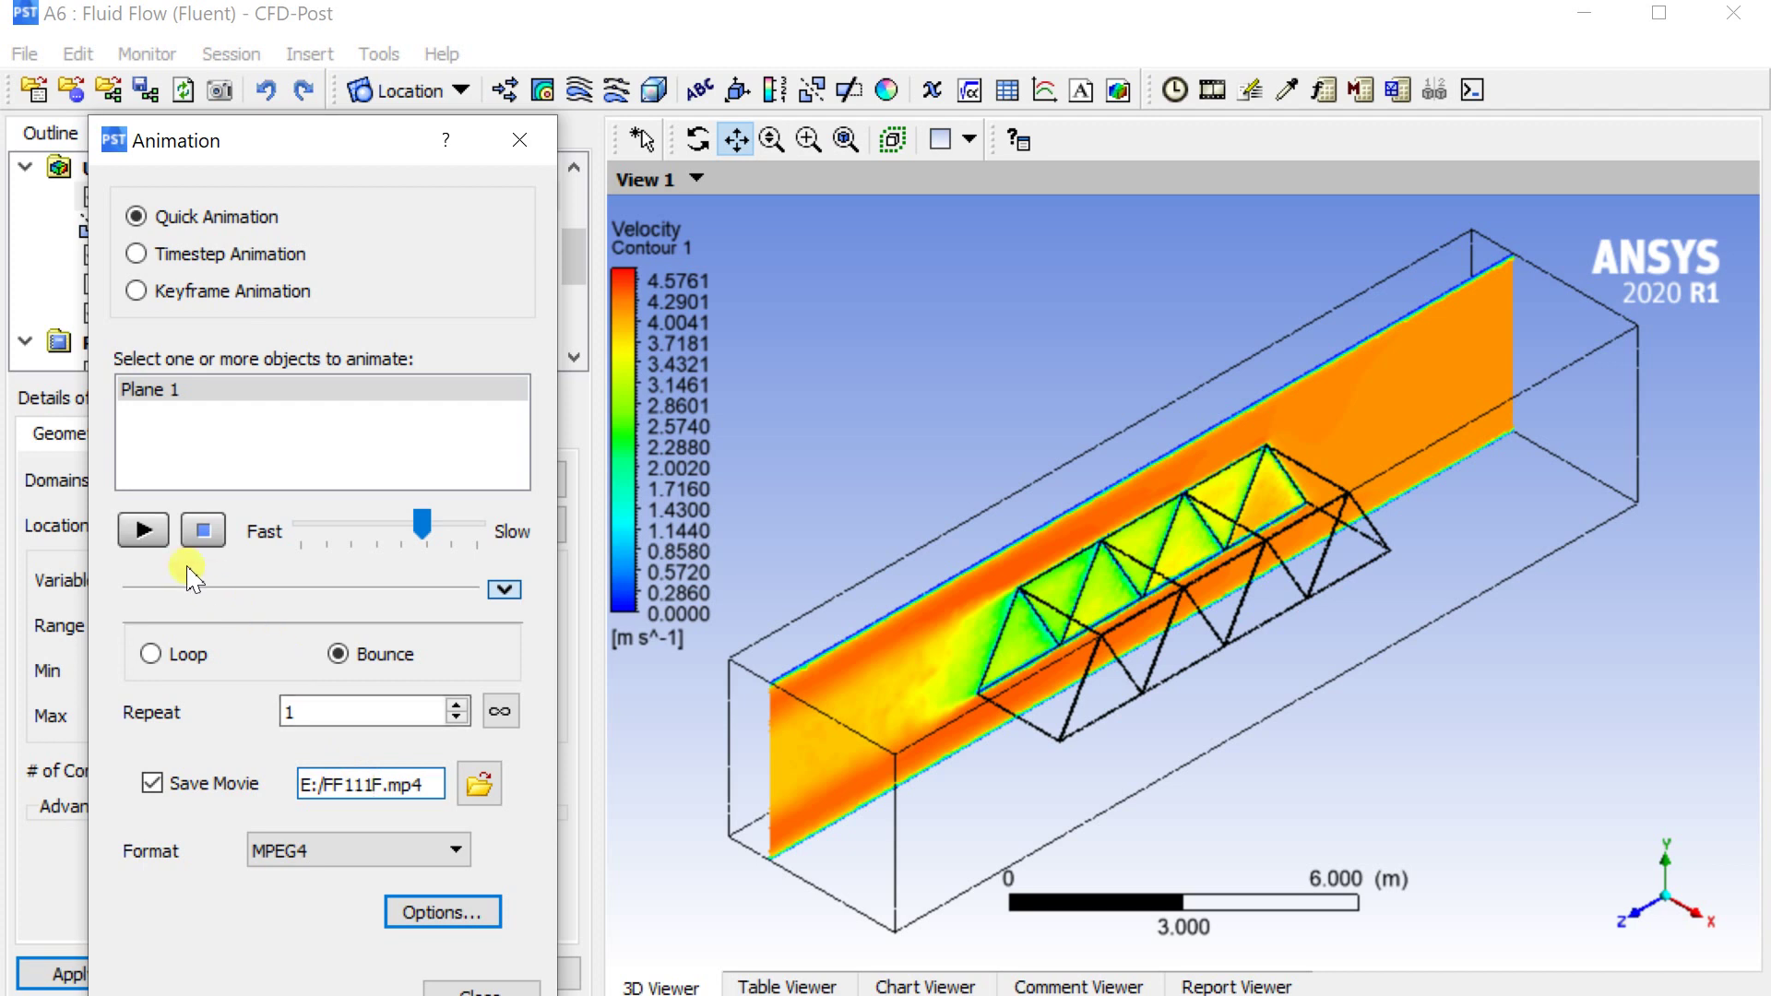
{"action": "left_click", "coordinate": [157, 533]}
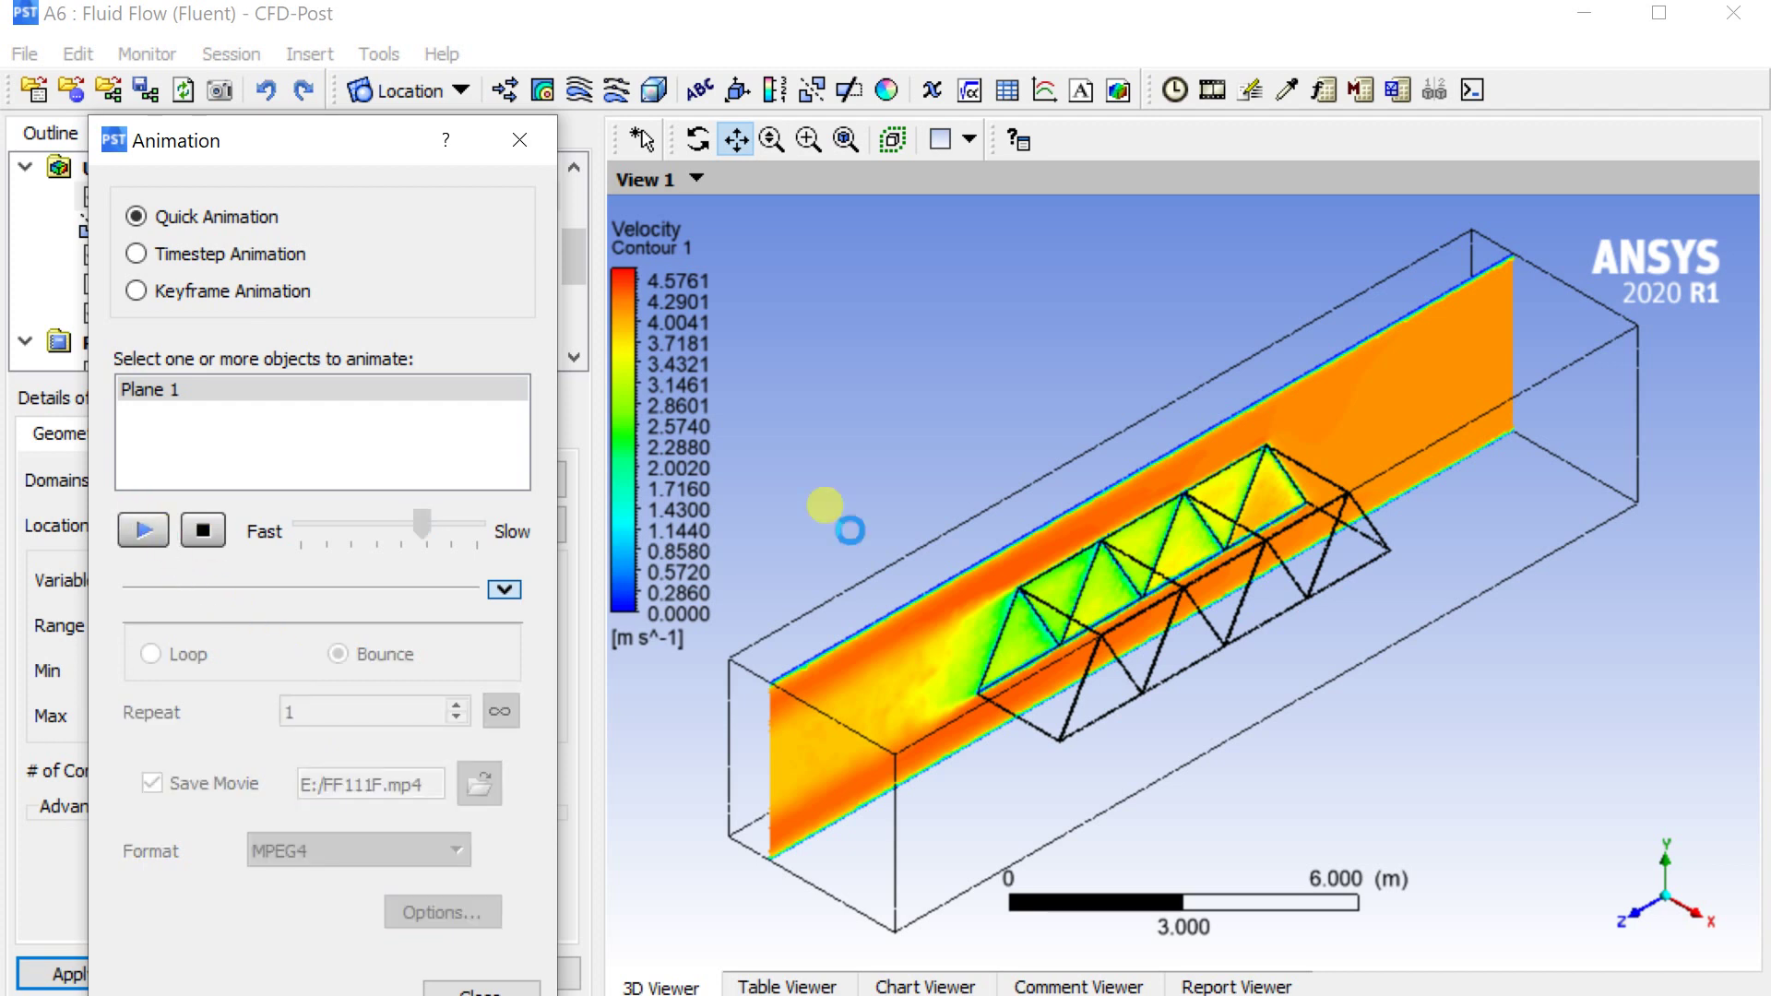